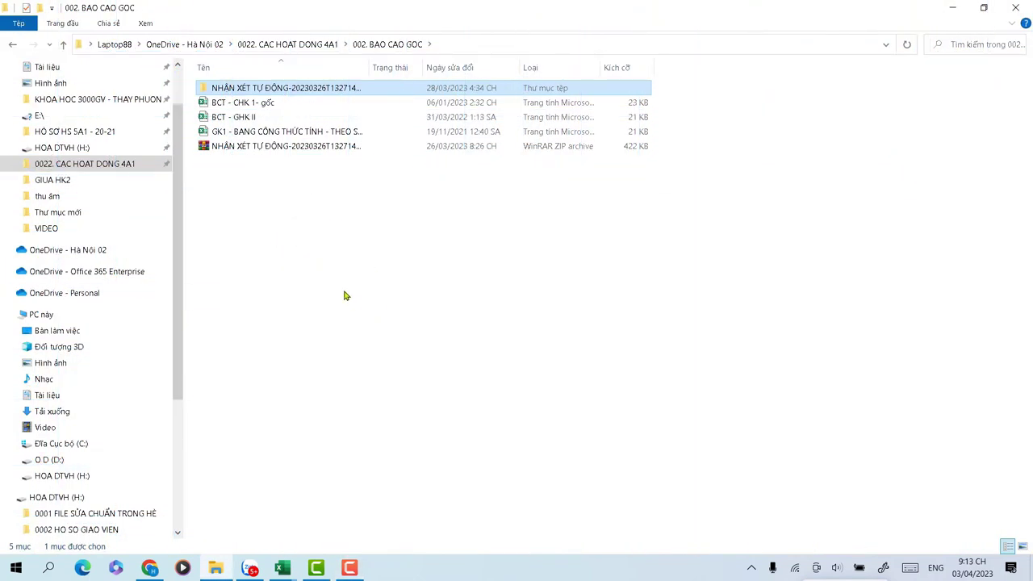
Open the extracted NHẬN XÉT TỰ ĐỘNG folder and its subfolder, and copy the workbook ĐÁNH GIÁ TỰ ĐỘNG LỚP 4-5
double_click(279, 88)
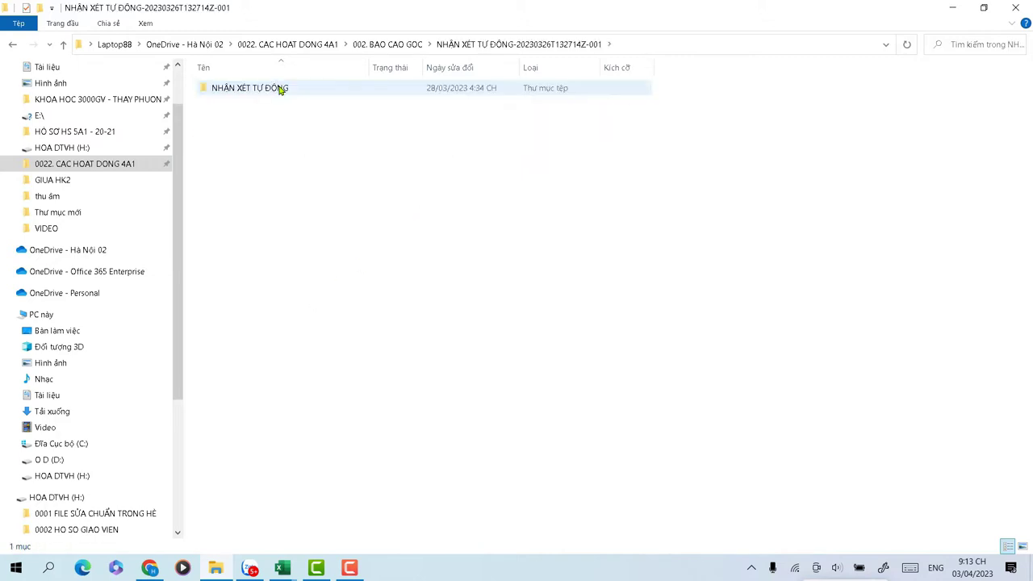
double_click(271, 91)
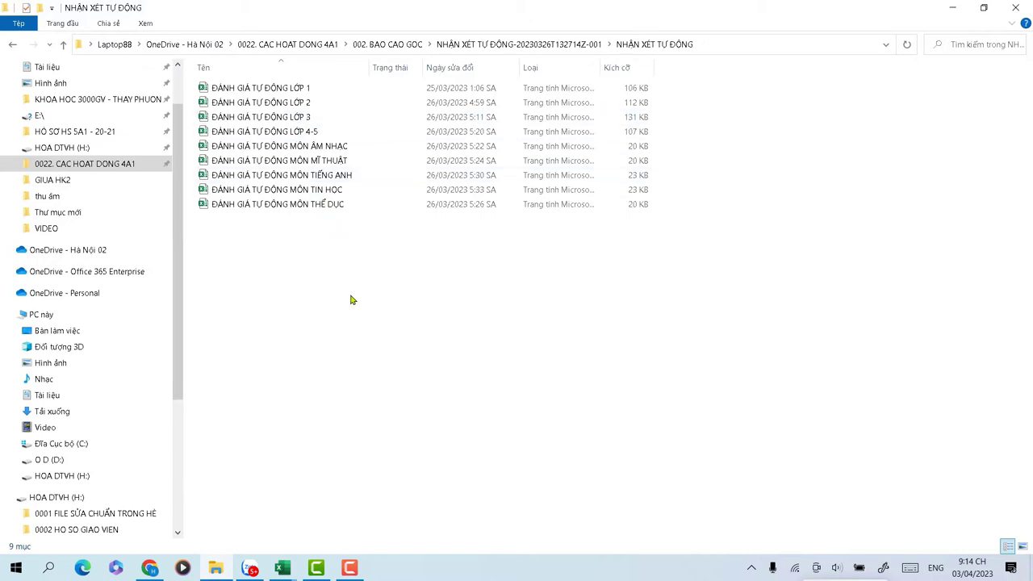
left_click(283, 137)
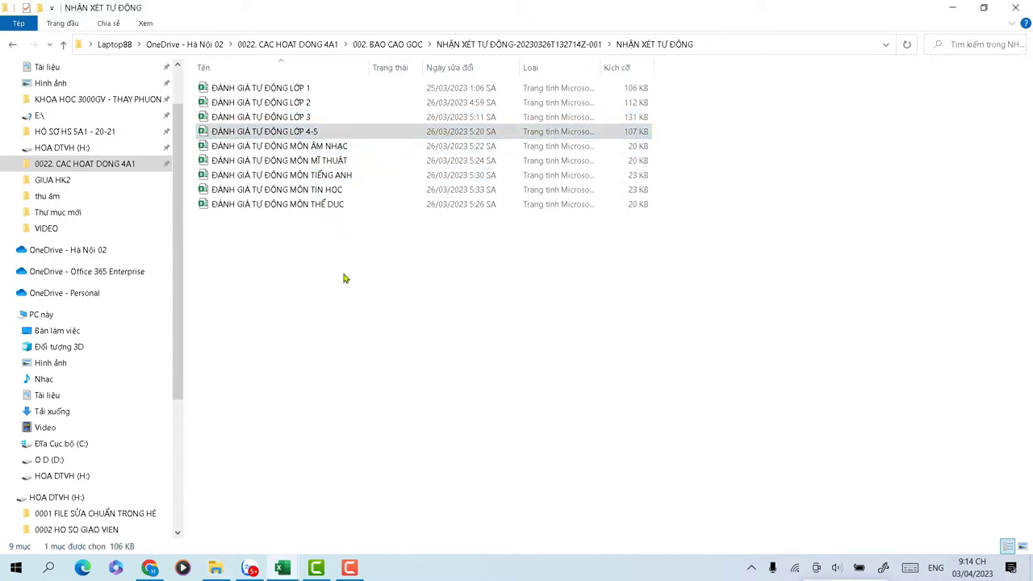
left_click(348, 242)
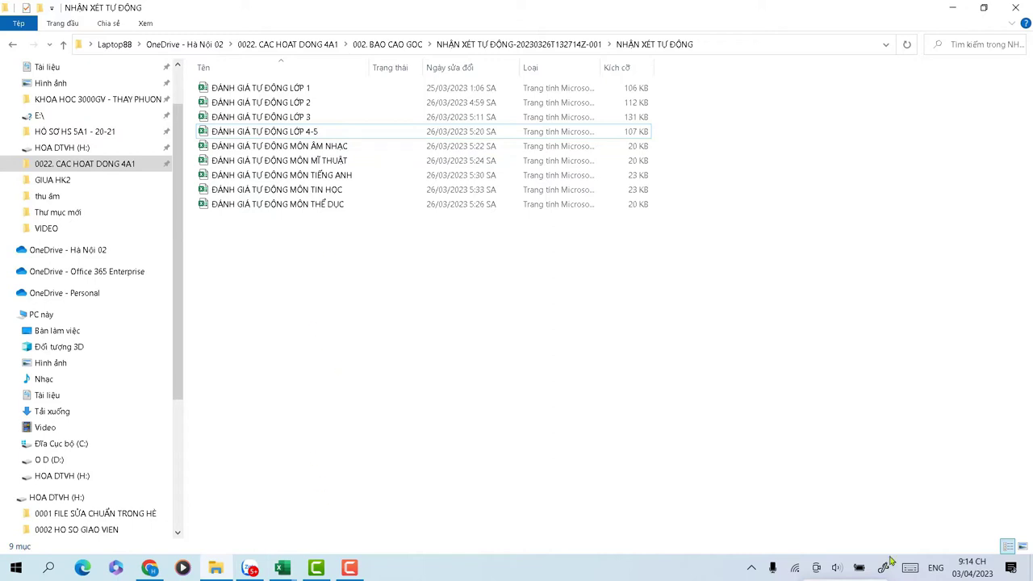
left_click(269, 138)
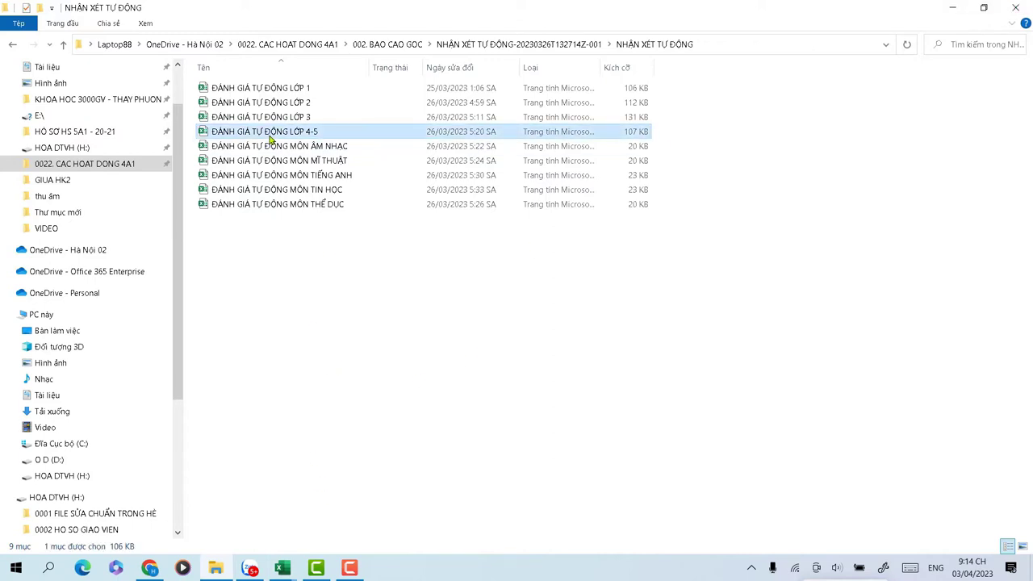
right_click(270, 139)
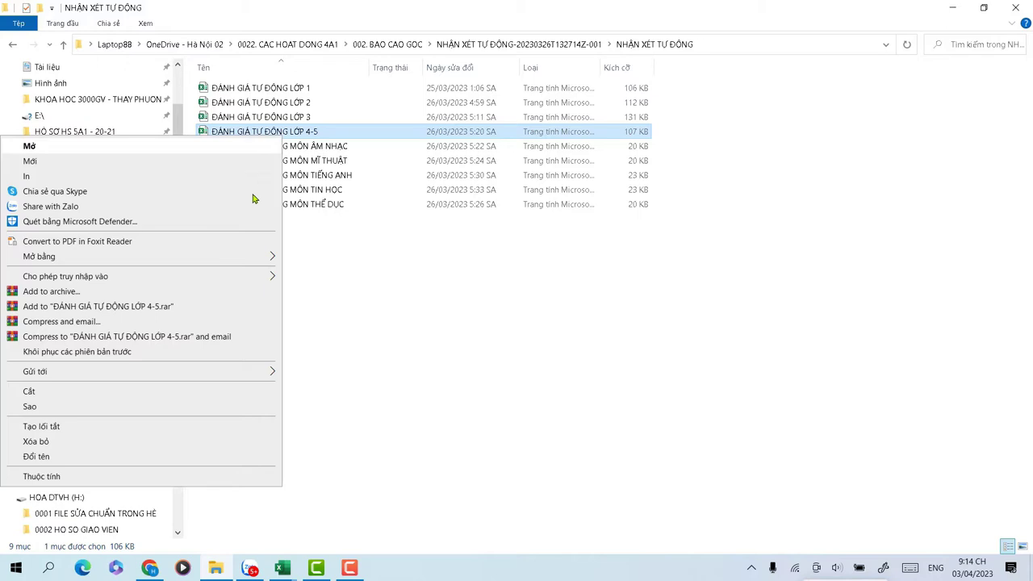
left_click(40, 410)
Paste the copied workbook into the GHK2 -huong dẫn folder inside 001. BAO CAO 2022-2023
left_click(63, 45)
left_click(63, 46)
left_click(63, 46)
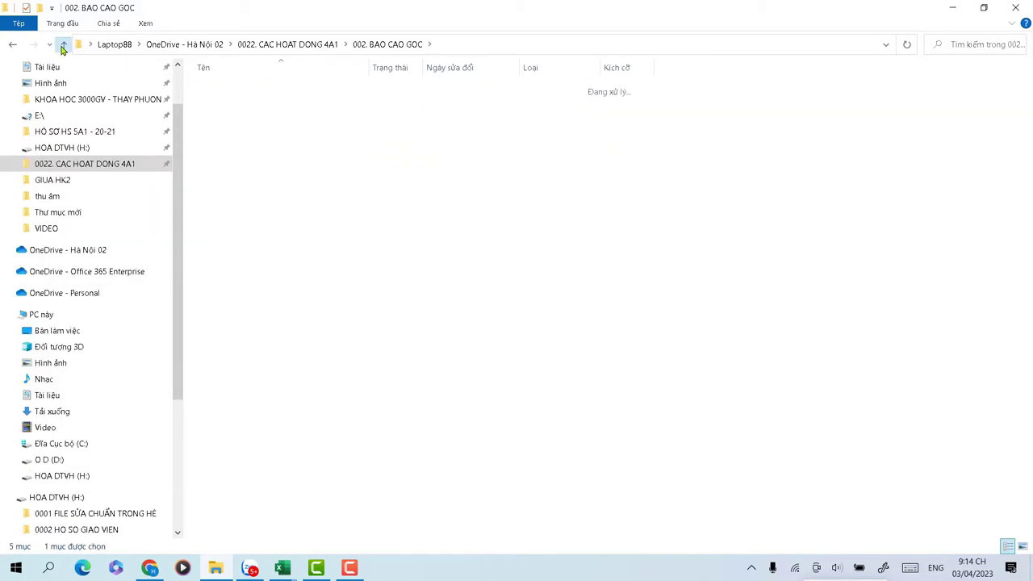
double_click(297, 104)
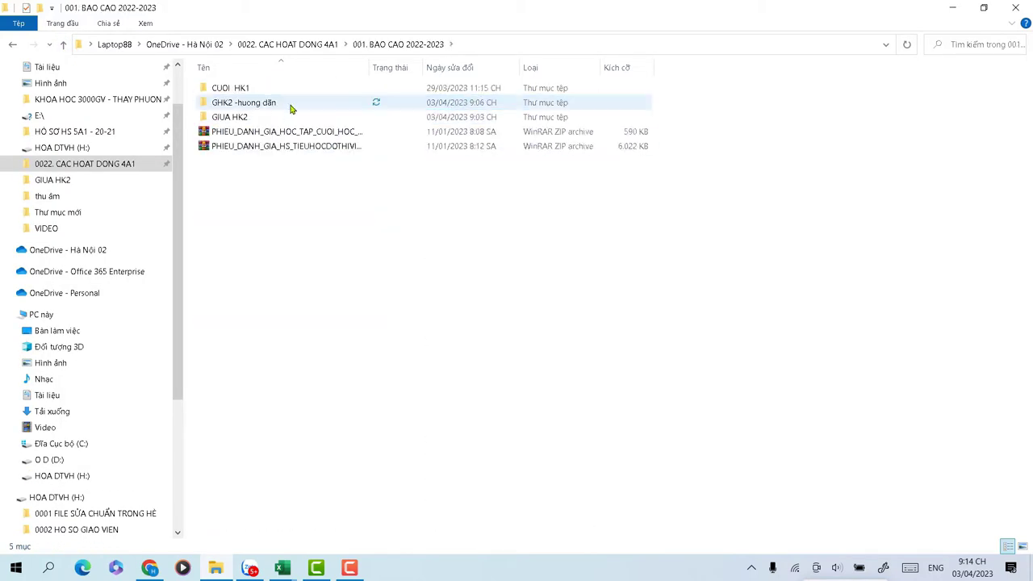
double_click(234, 117)
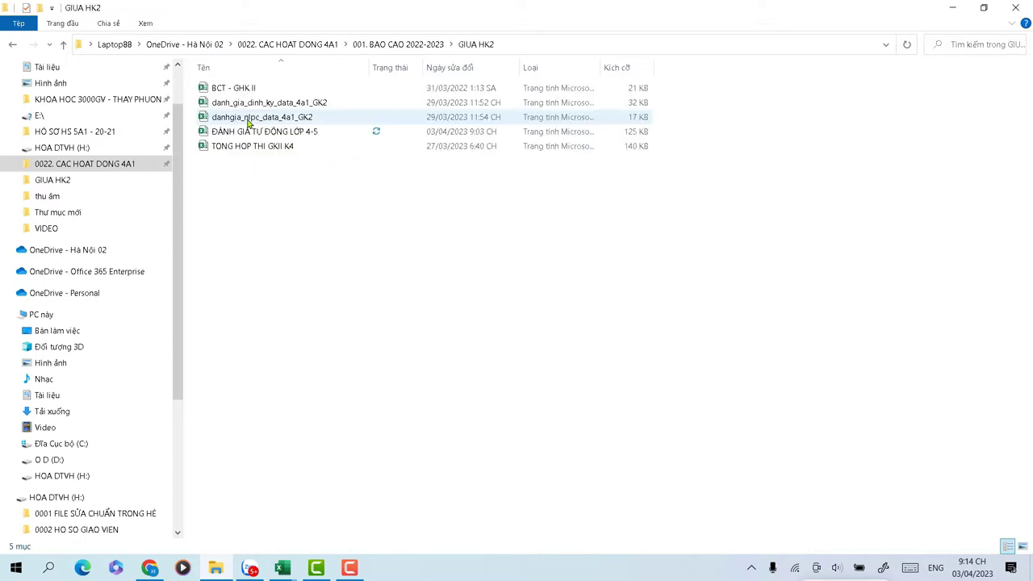
left_click(63, 45)
double_click(249, 106)
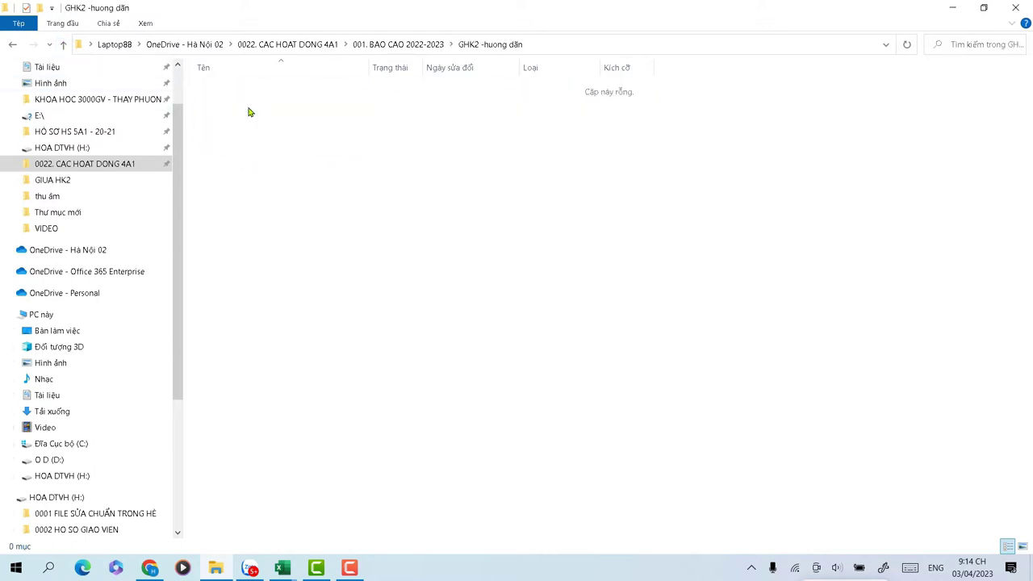
right_click(250, 119)
left_click(122, 214)
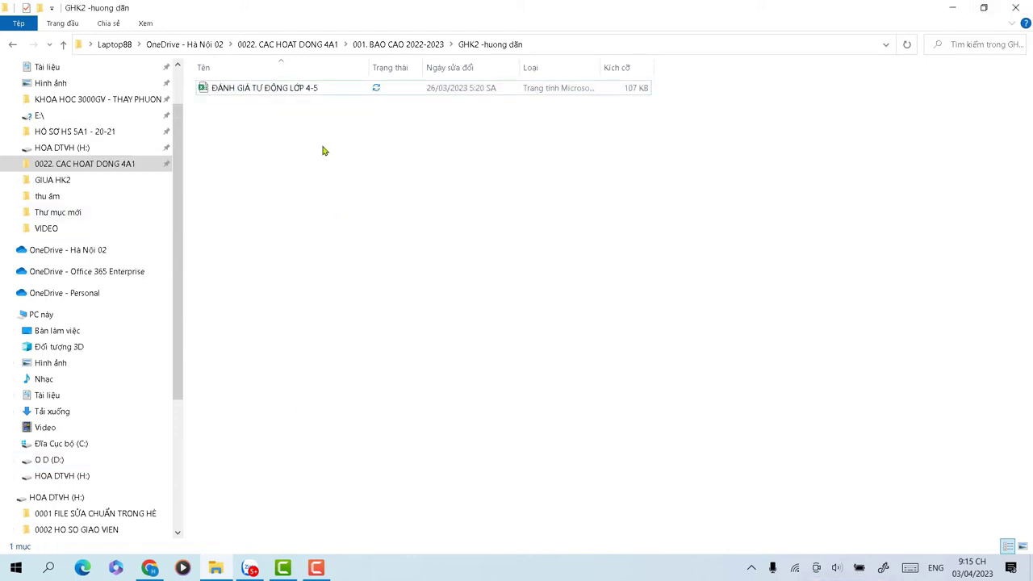
Open the pasted ĐÁNH GIÁ TỰ ĐỘNG LỚP 4-5 workbook and go through its sheets from TOÁN to BẢNG MẪU NHẬN XÉT
left_click(287, 94)
double_click(287, 94)
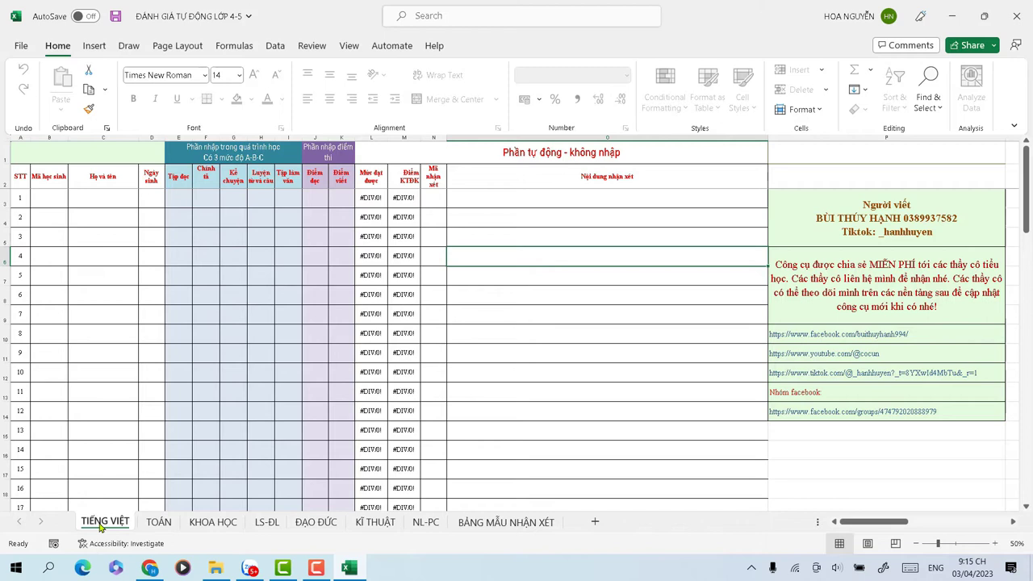
left_click(159, 525)
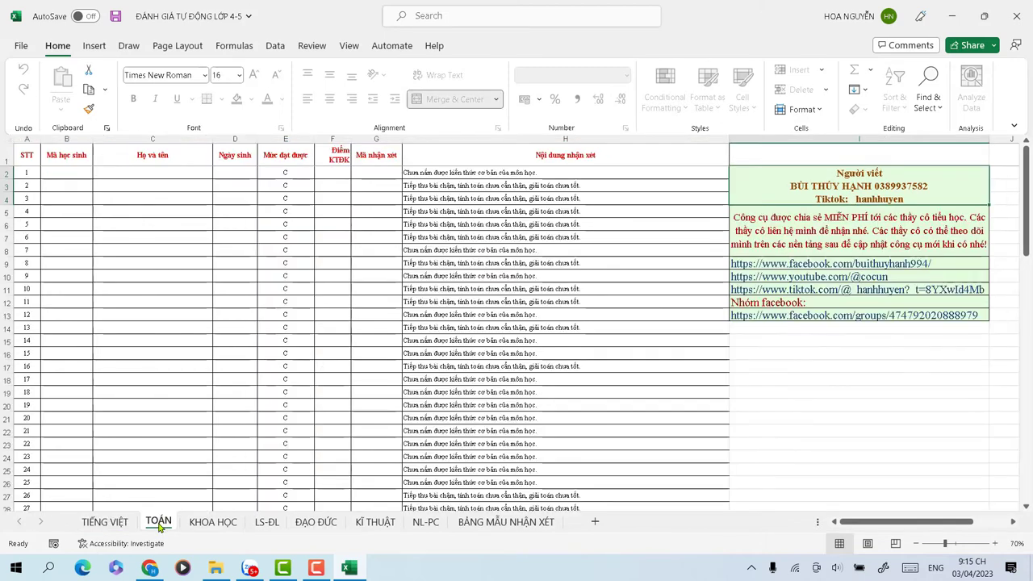
left_click(212, 522)
left_click(268, 525)
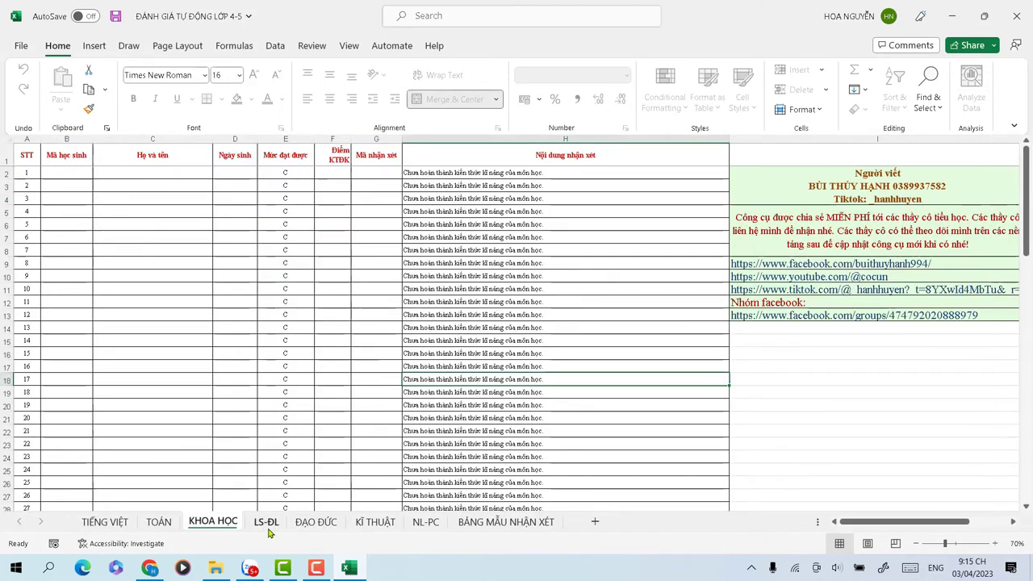
left_click(311, 525)
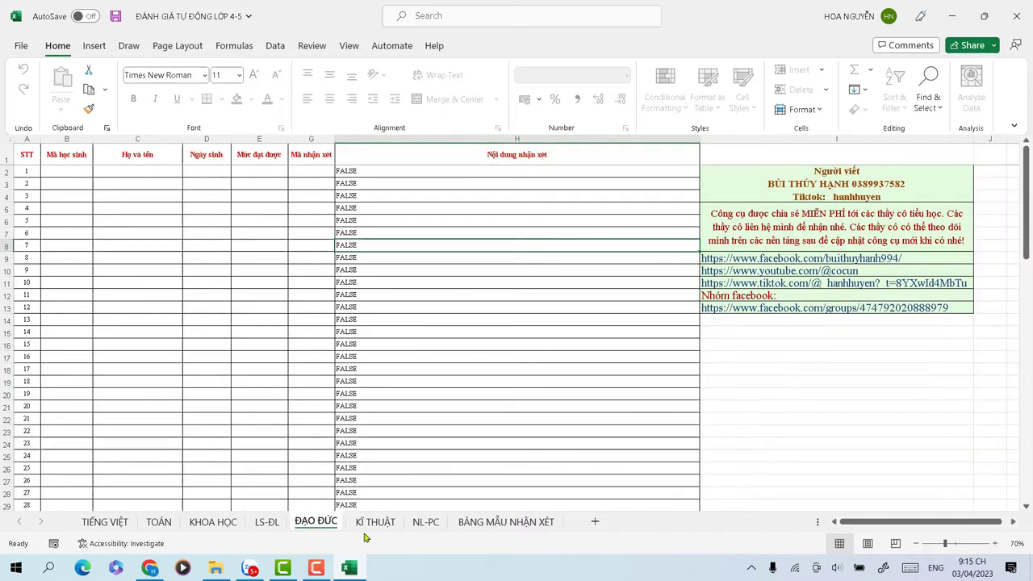
left_click(376, 524)
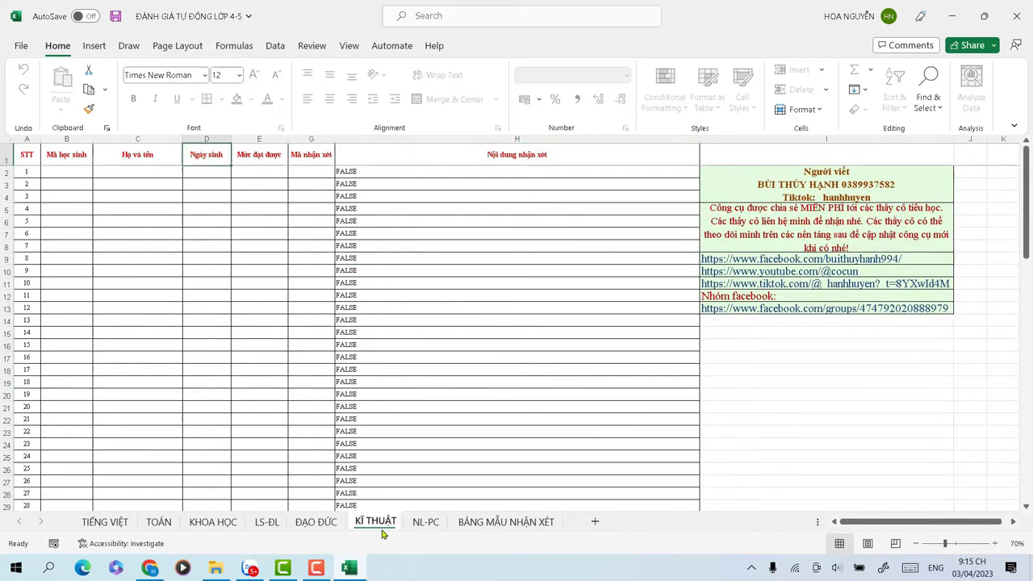
left_click(428, 525)
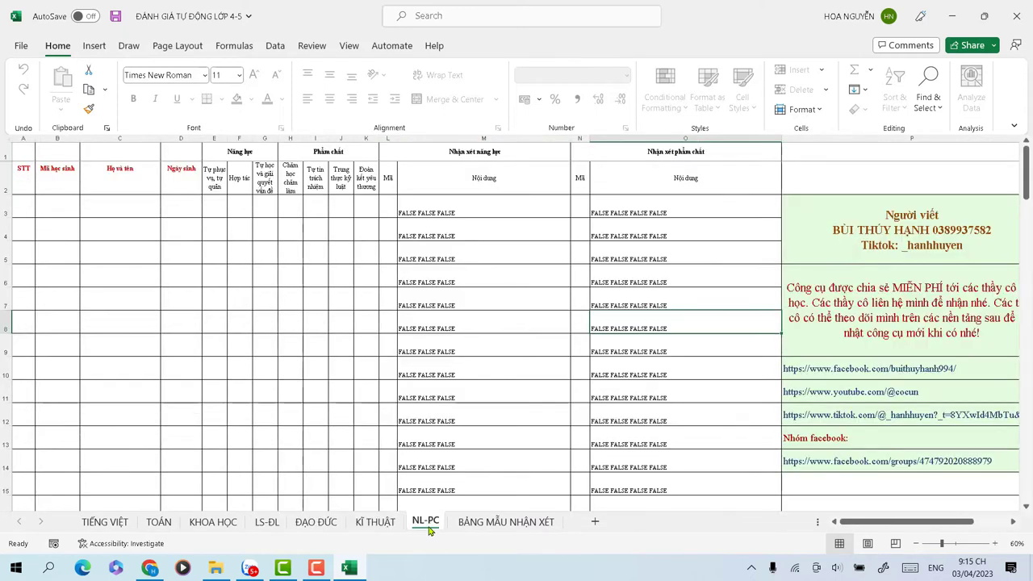
left_click(502, 525)
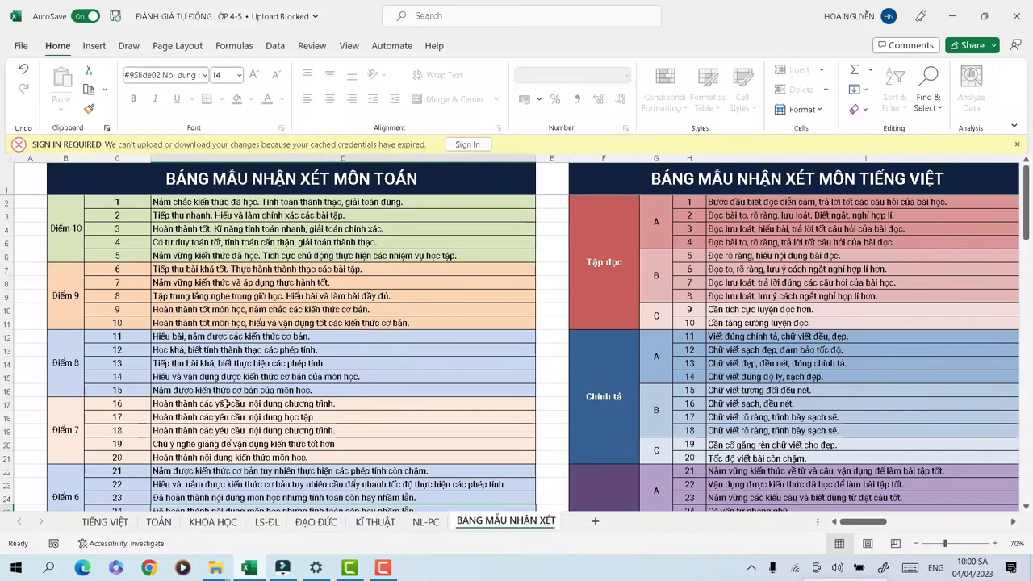
Compare the comments on the TOÁN sheet with the maths sample comments for scores 5 and 6 in BẢNG MẪU NHẬN XÉT
left_click(159, 522)
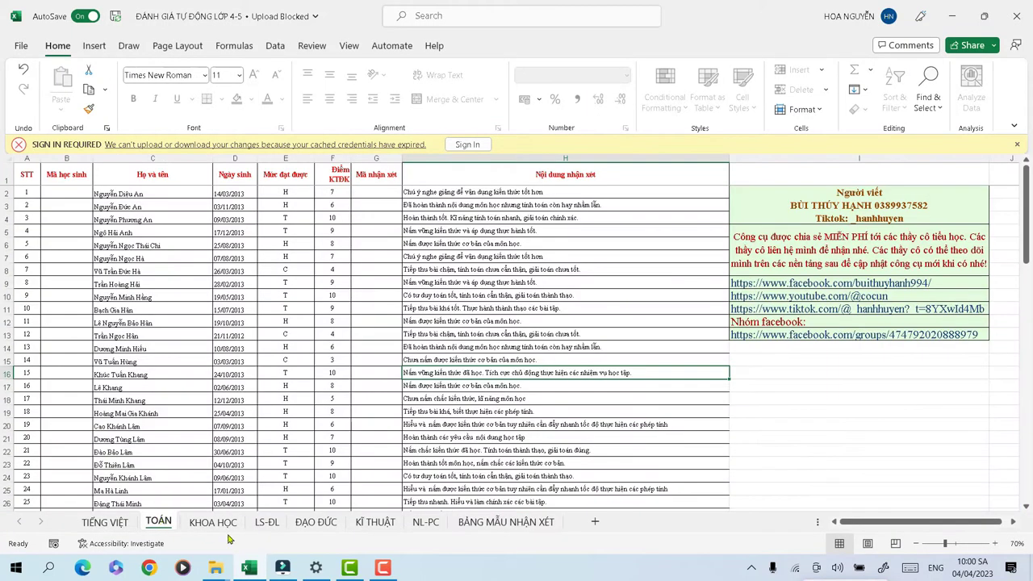
left_click(484, 523)
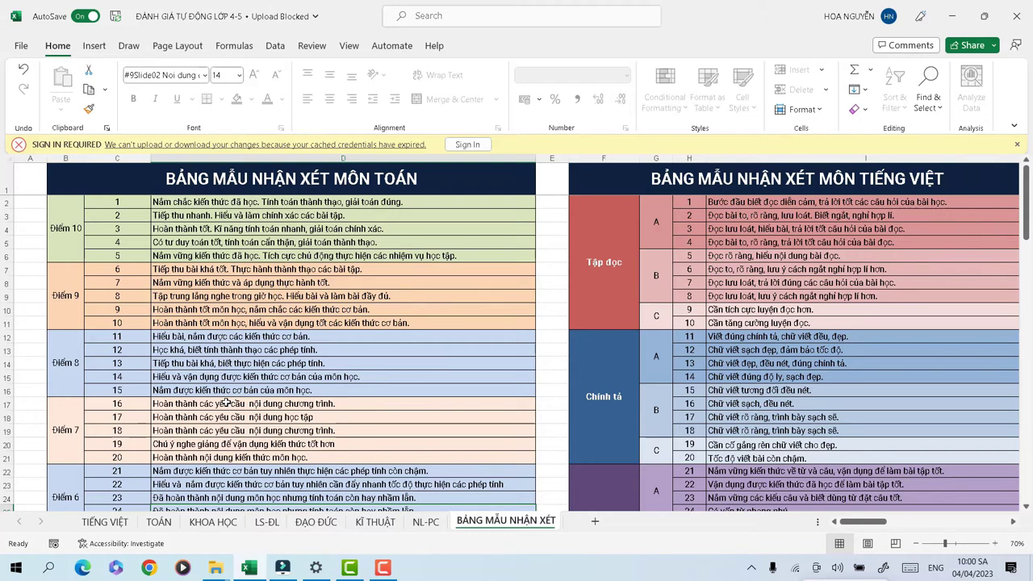
left_click_drag(1031, 203, 984, 289)
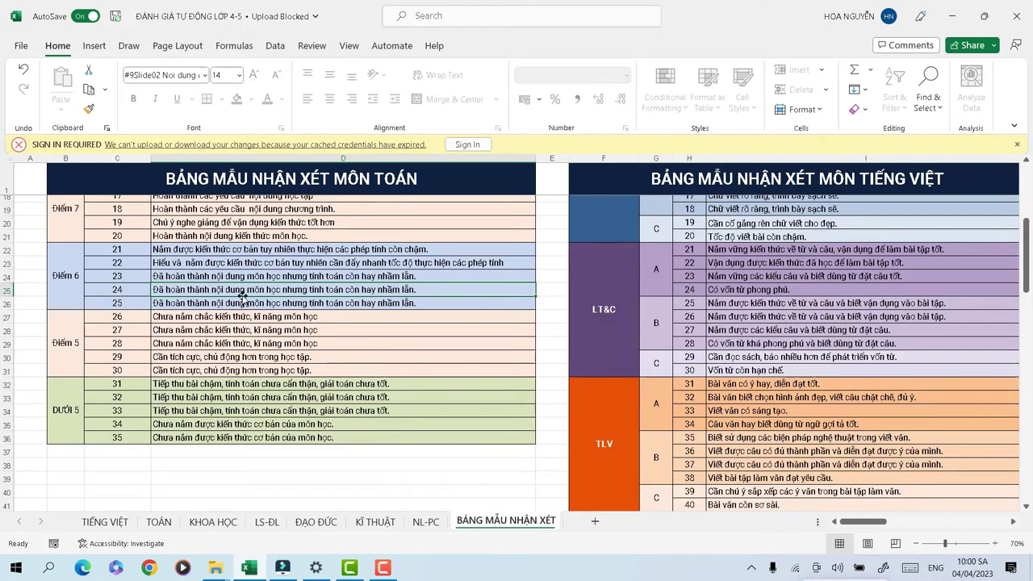
left_click(334, 278)
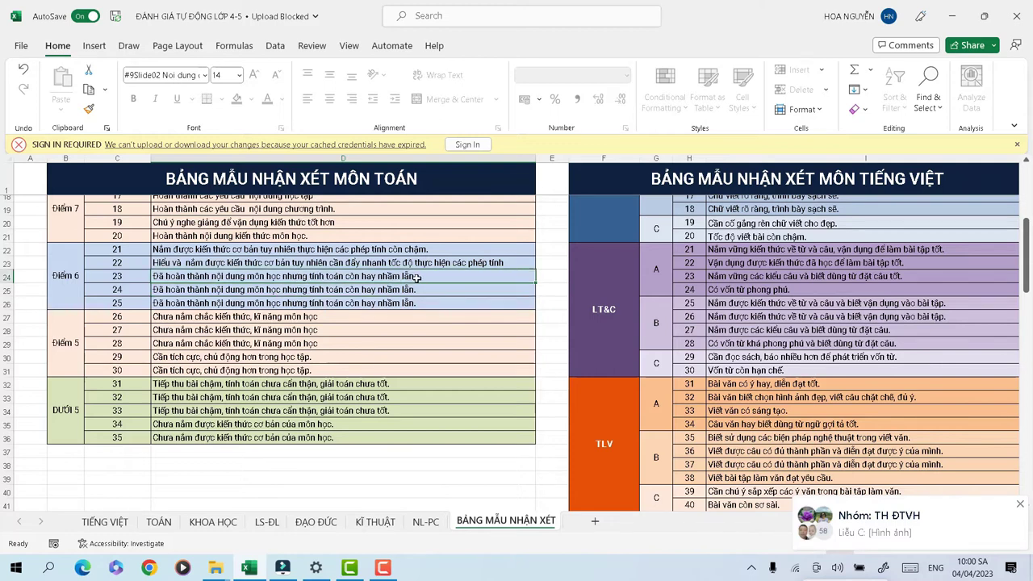
left_click(239, 318)
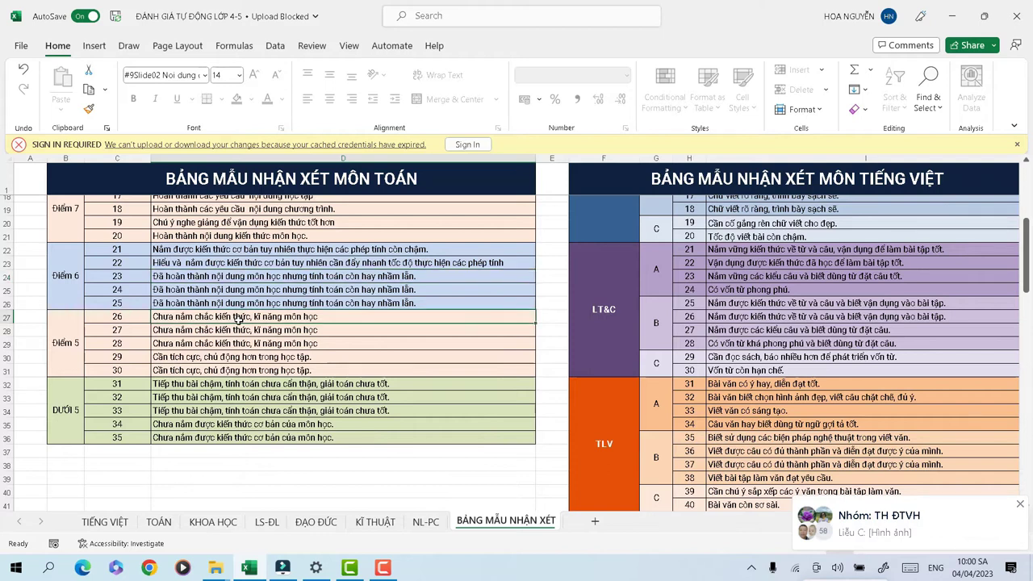
Reword maths sample comment 23 under Điểm 6 so it starts with "Hoàn thành", dropping the leading "Đã"
left_click(289, 276)
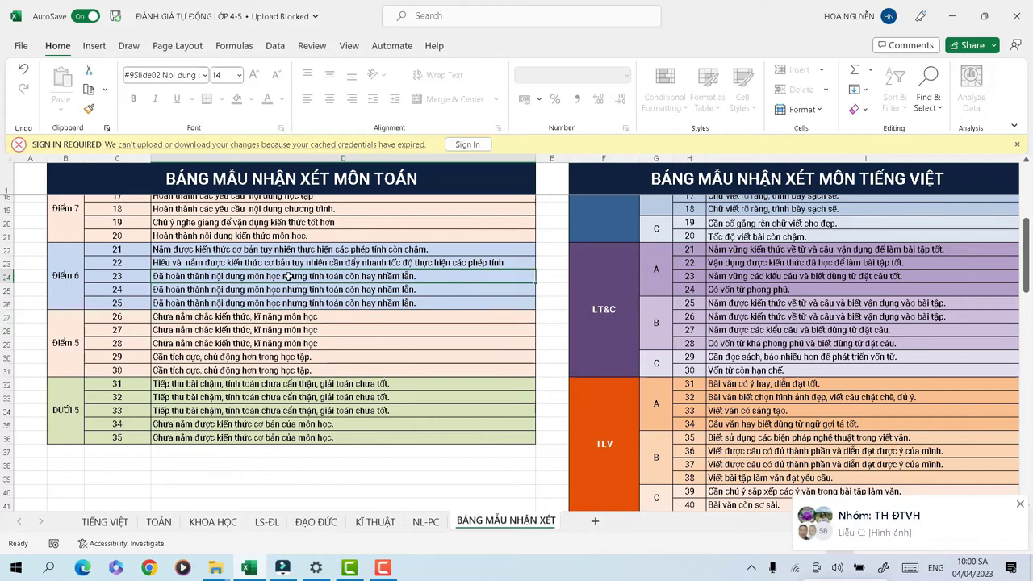
double_click(289, 276)
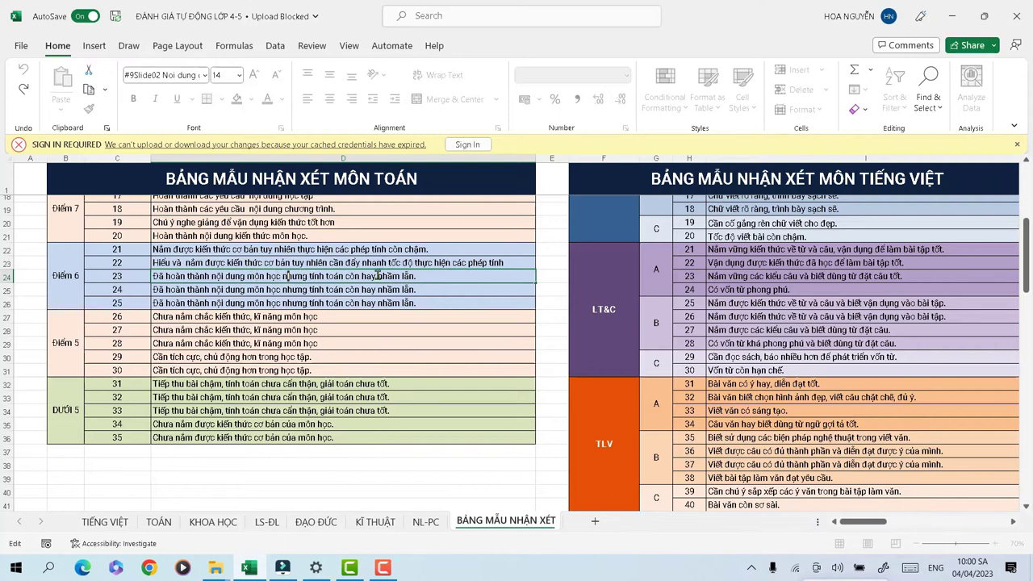
left_click(153, 276)
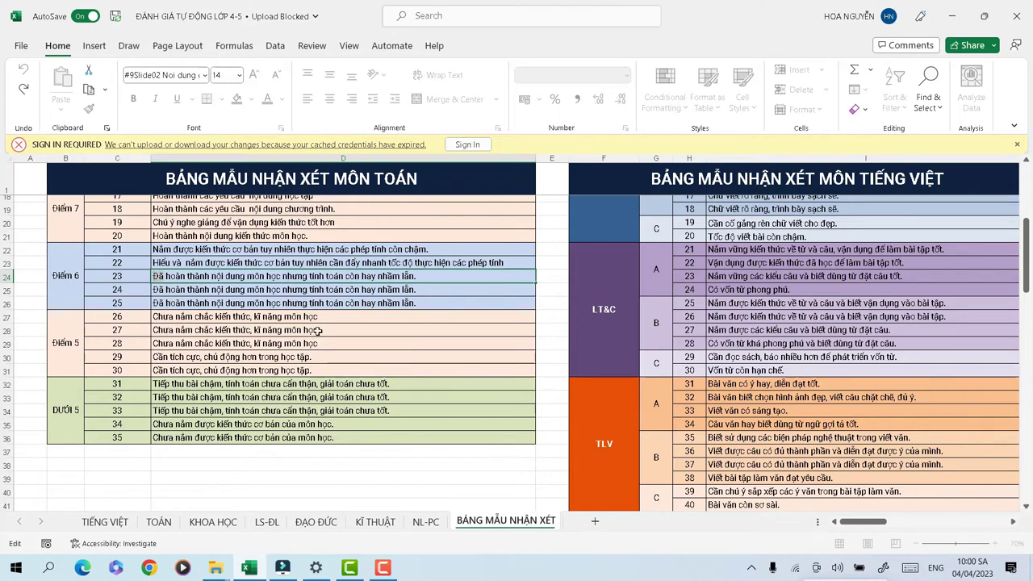
key("Delete")
key("Delete")
key("Delete")
key("Delete")
type("H")
Reword maths sample comment 24 to start with "Hoàn thành" and replace "nhưng" with "cần chú ý hơn nữa khi"
double_click(171, 289)
key("BackSpace")
key("BackSpace")
key("BackSpace")
key("BackSpace")
type("H")
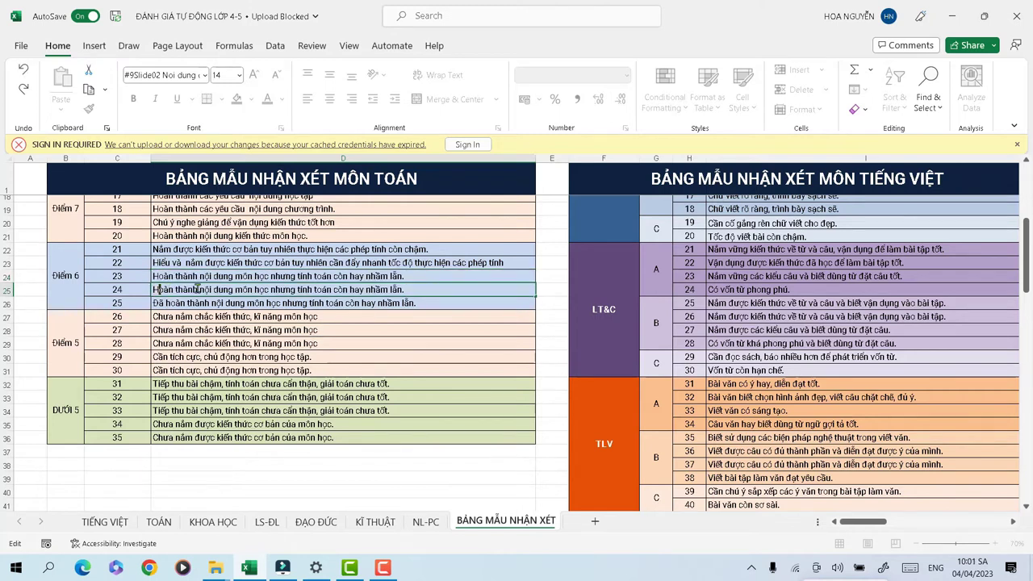
double_click(296, 289)
type("cần chú")
type(" ý h")
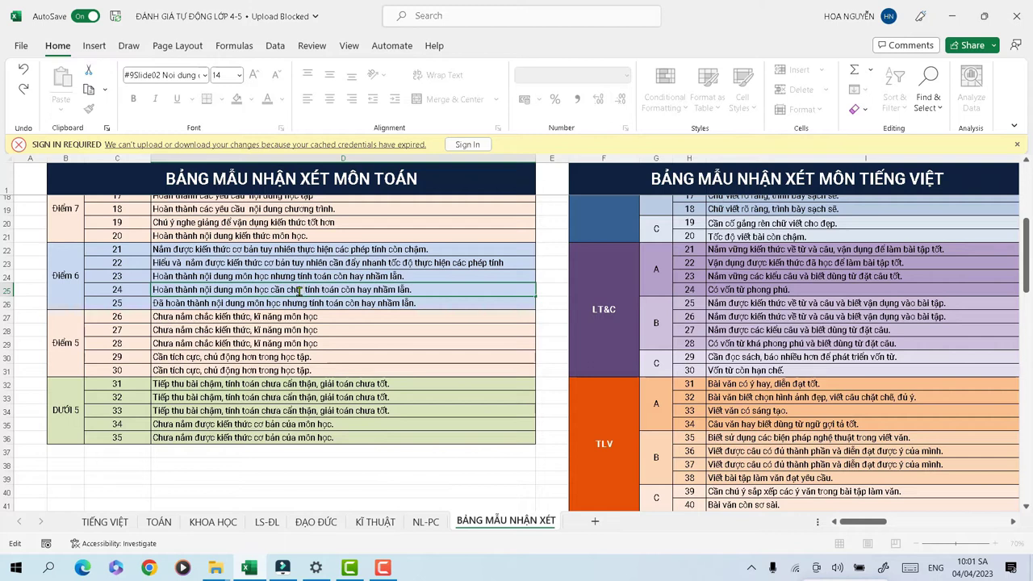
type("ơn nữa khi")
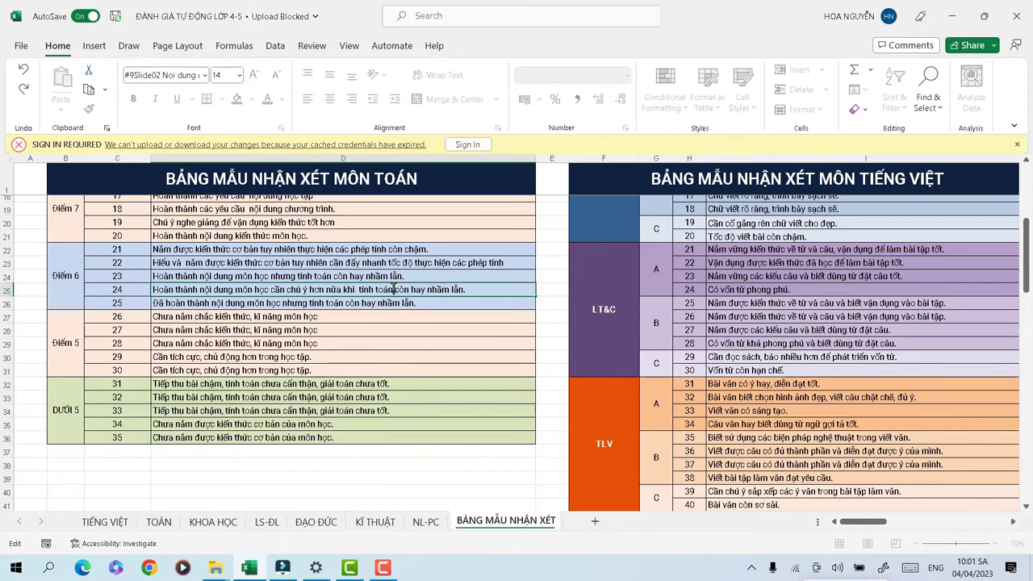
left_click(464, 289)
Look through the sample comment tables for Khoa học, Lịch sử - Địa lí and Đạo đức
left_click_drag(865, 521, 915, 521)
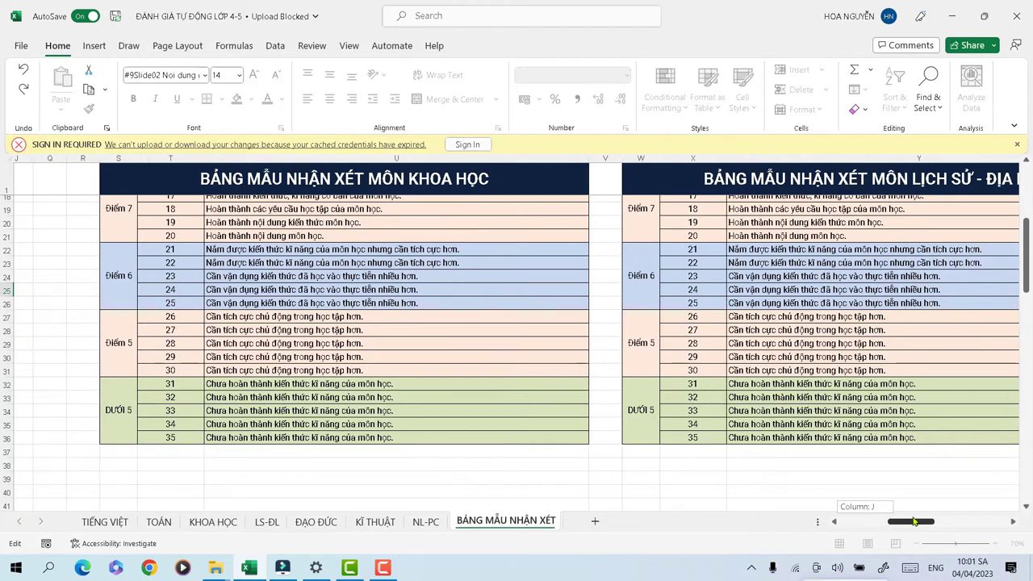
left_click_drag(1028, 276, 1021, 236)
scroll(255, 324, "down", 4)
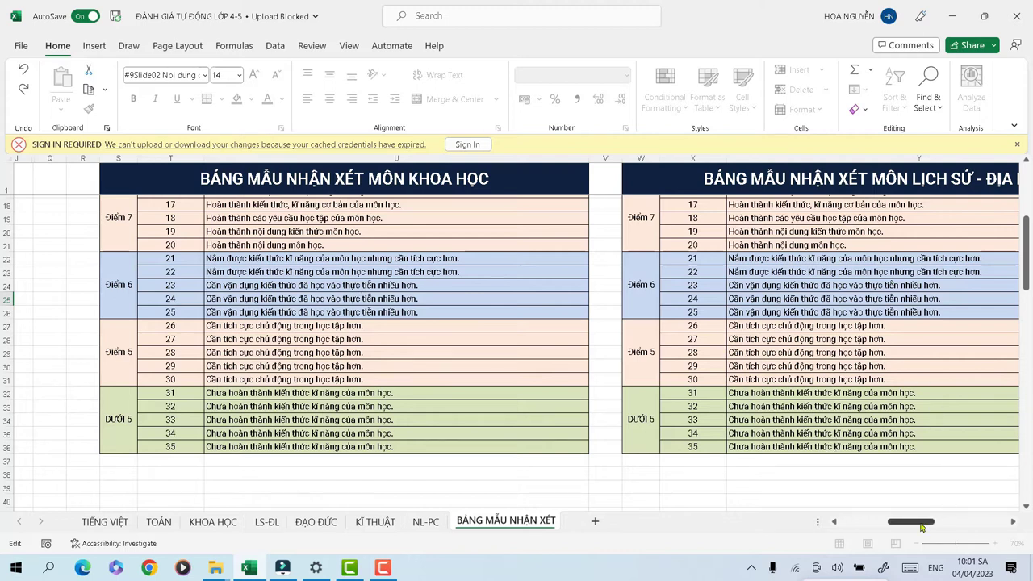
left_click_drag(919, 525, 941, 521)
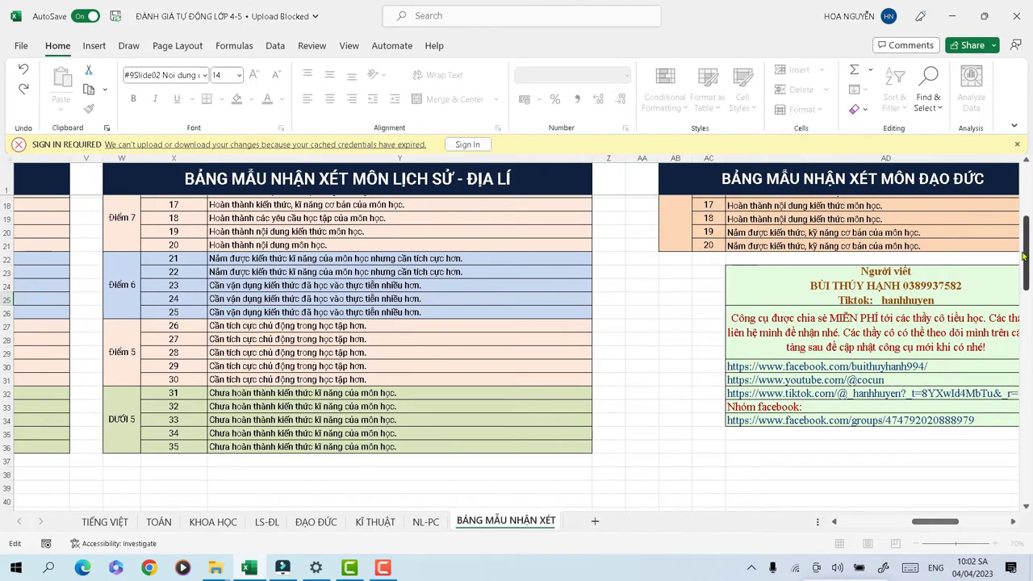
left_click_drag(1026, 260, 1024, 199)
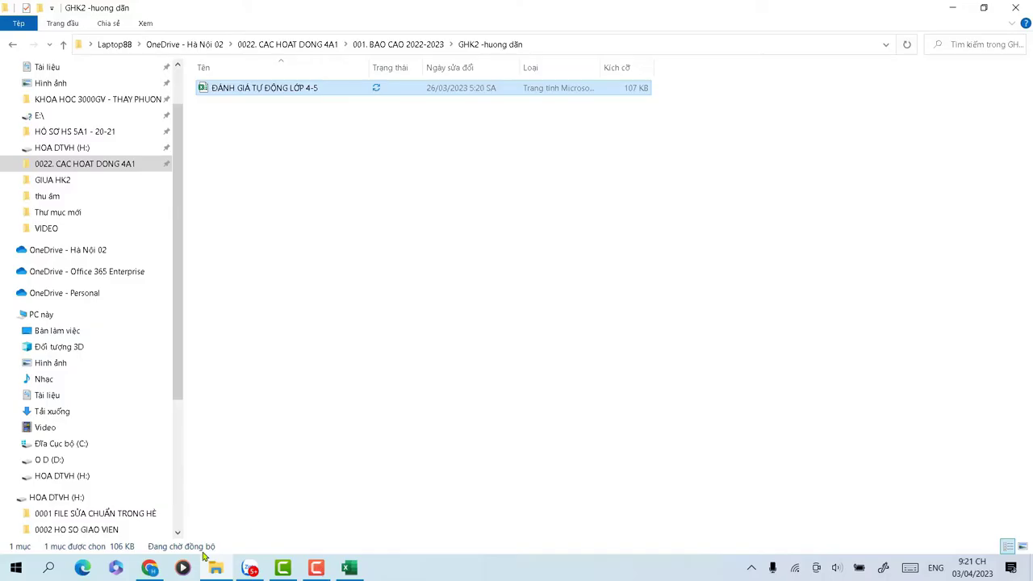
Switch to the HANOI-EDU periodic assessment page in Chrome and choose Giữa học kỳ II as the assessment time for class 4A1 Tiếng Việt
left_click(150, 567)
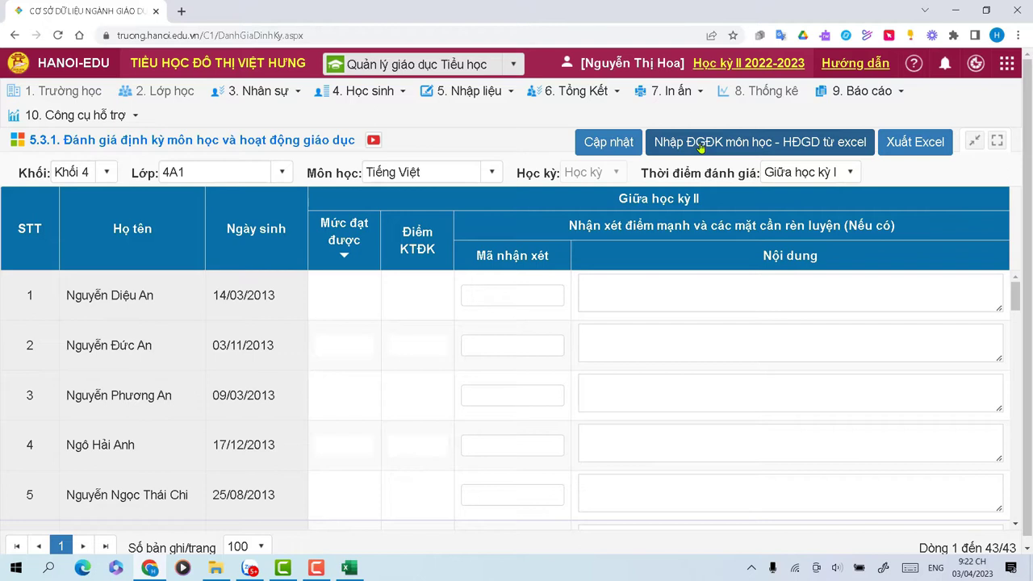
left_click(849, 172)
left_click(790, 201)
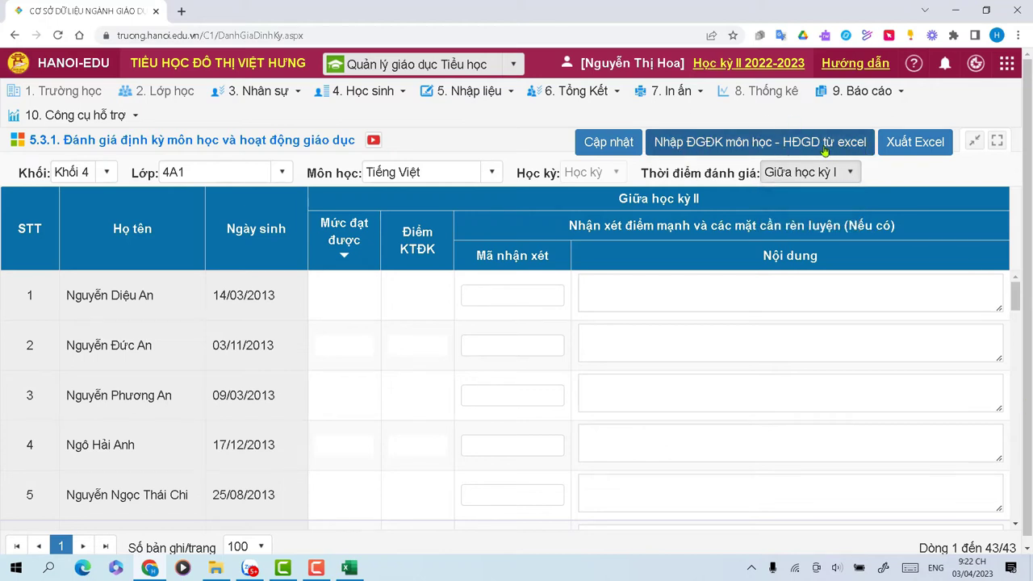
Start the subject assessment import from Excel, then open the danh_gia_dinh_ky_data_4a1_GK2 workbook from the GHK2 -huong dẫn folder
left_click(741, 149)
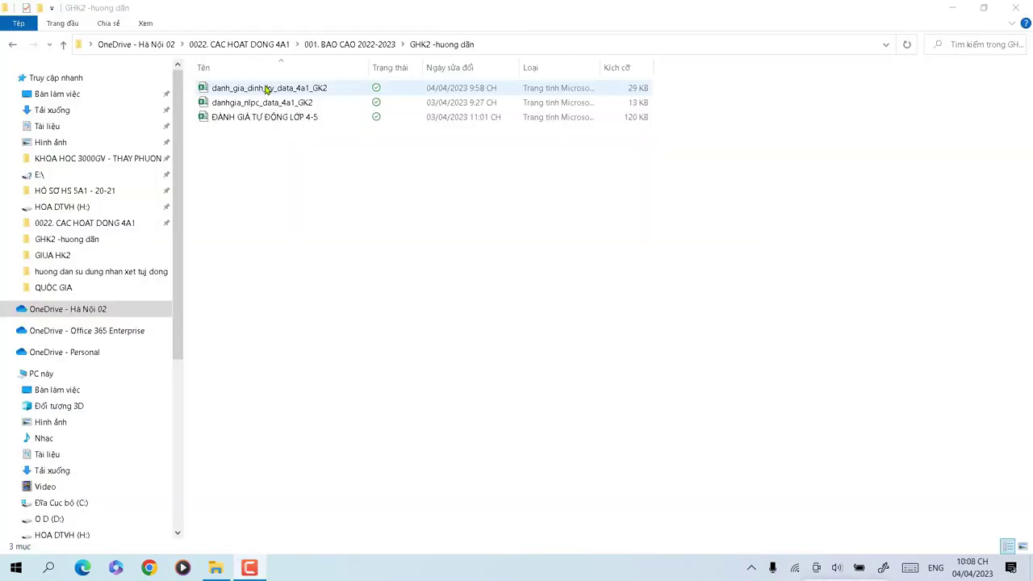
left_click(269, 89)
double_click(269, 89)
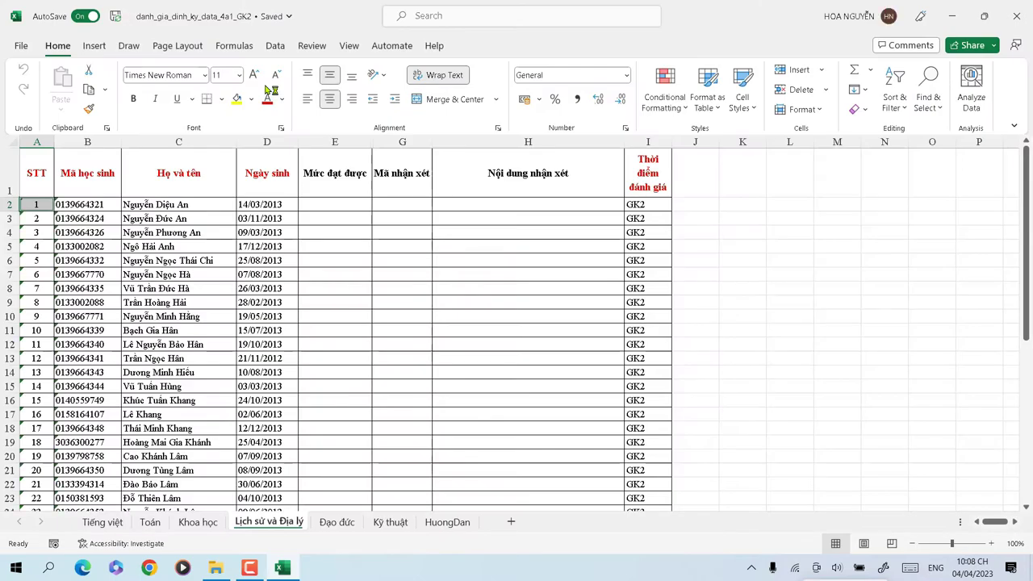
Look through the Tiếng việt, Toán, Khoa học, Lịch sử và Địa lý, Đạo đức and Kỹ thuật sheets of the assessment workbook
left_click(99, 525)
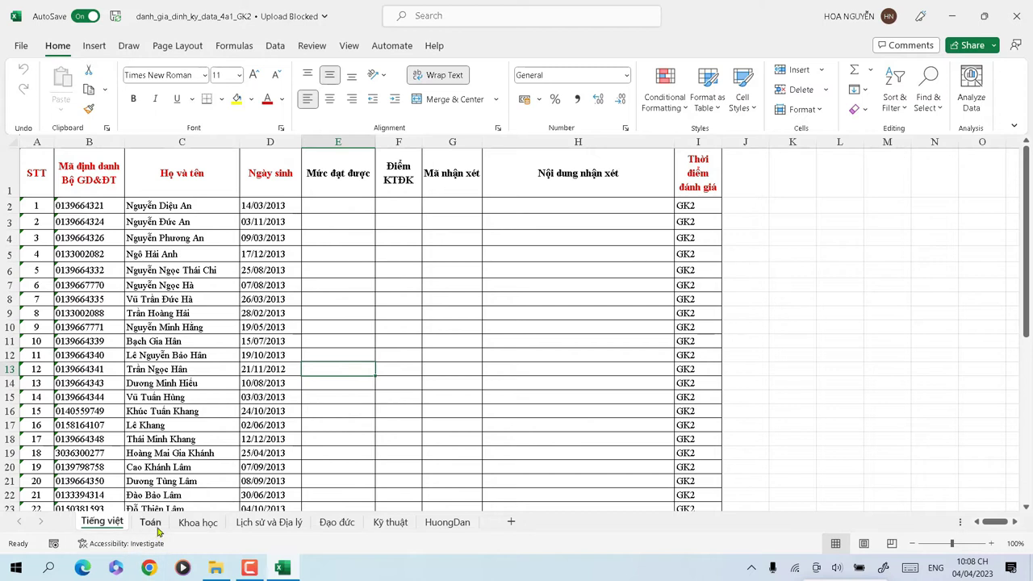
left_click(145, 525)
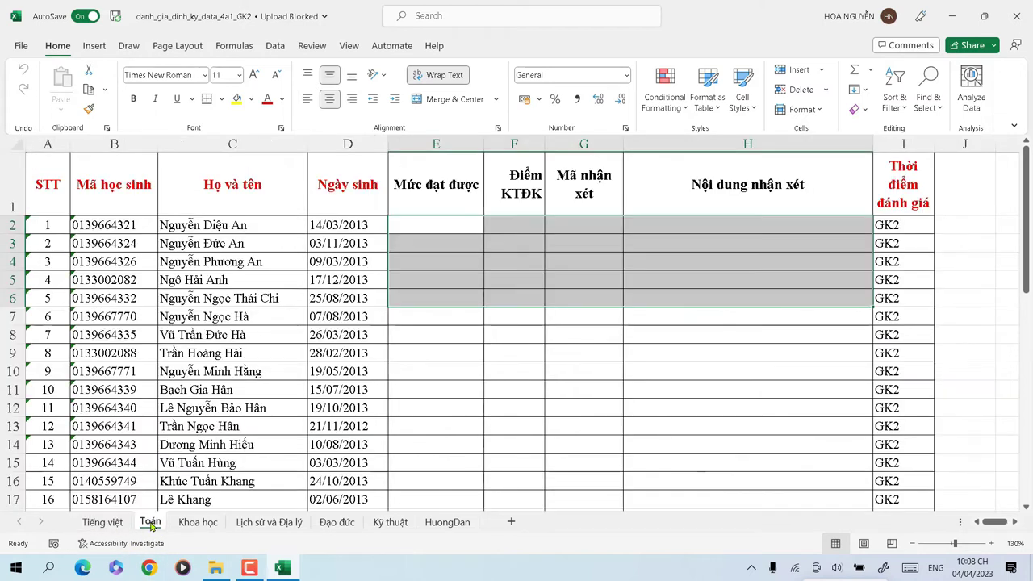
left_click(199, 523)
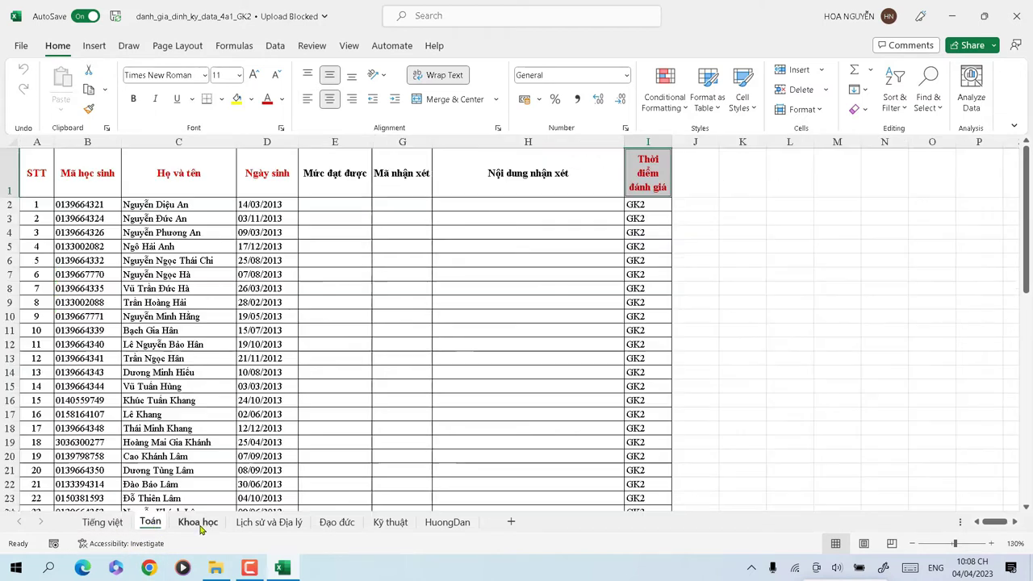
left_click(266, 525)
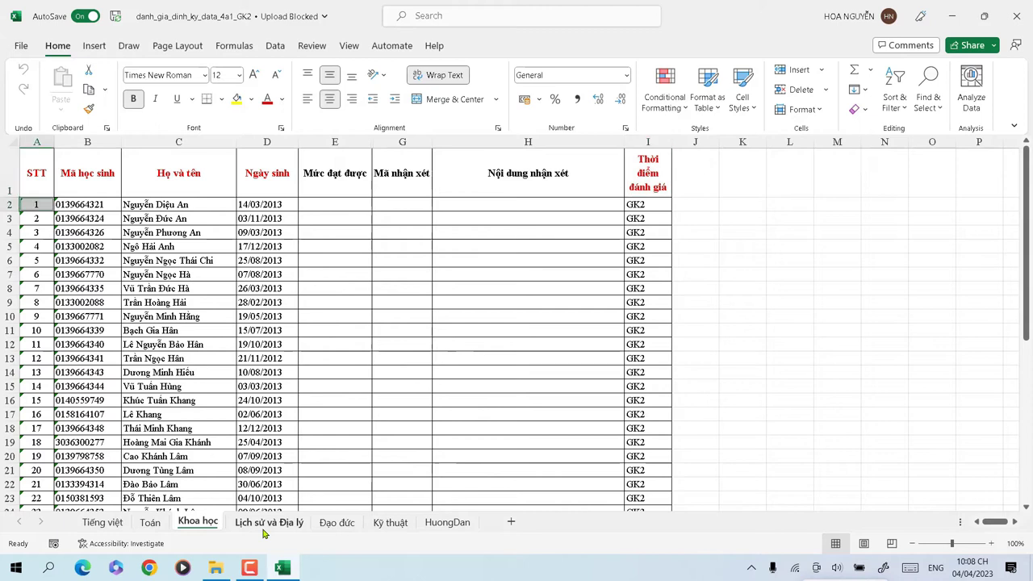
left_click(336, 525)
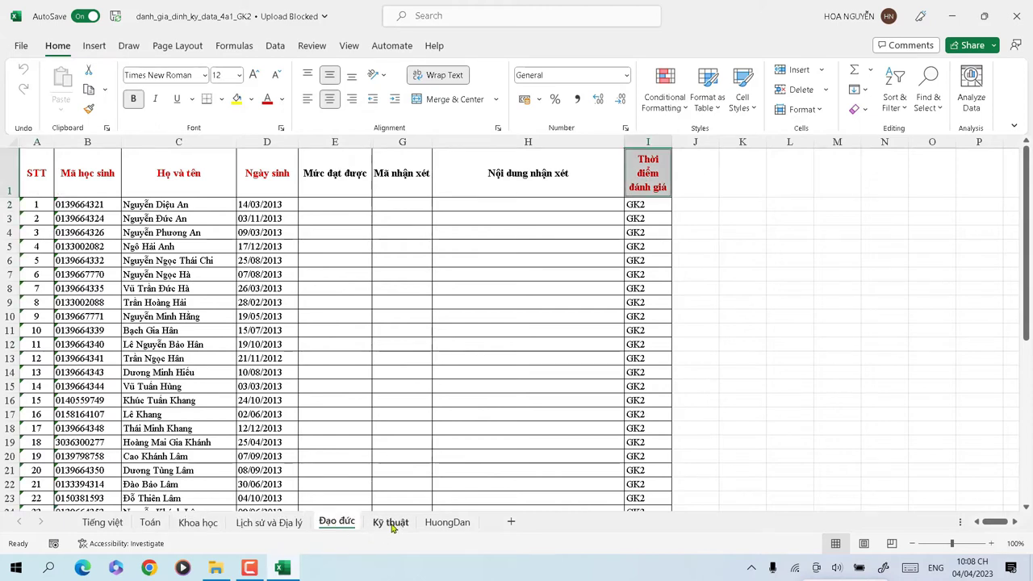
left_click(391, 523)
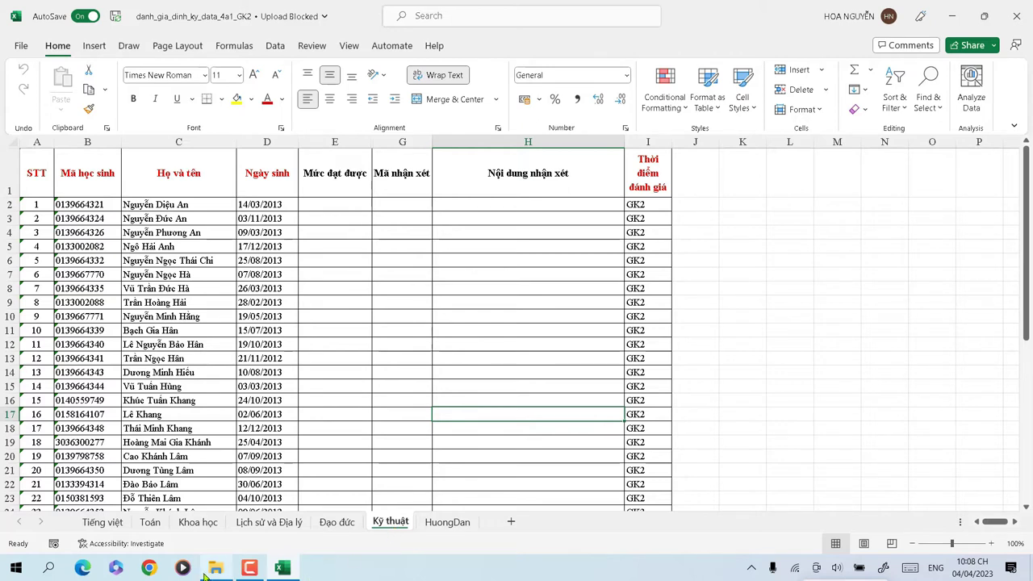
Open the danhgia_nlpc_data_4a1_GK2 workbook from the GHK2 -huong dẫn folder and return to danh_gia_dinh_ky_data_4a1_GK2
mouse_move(205, 573)
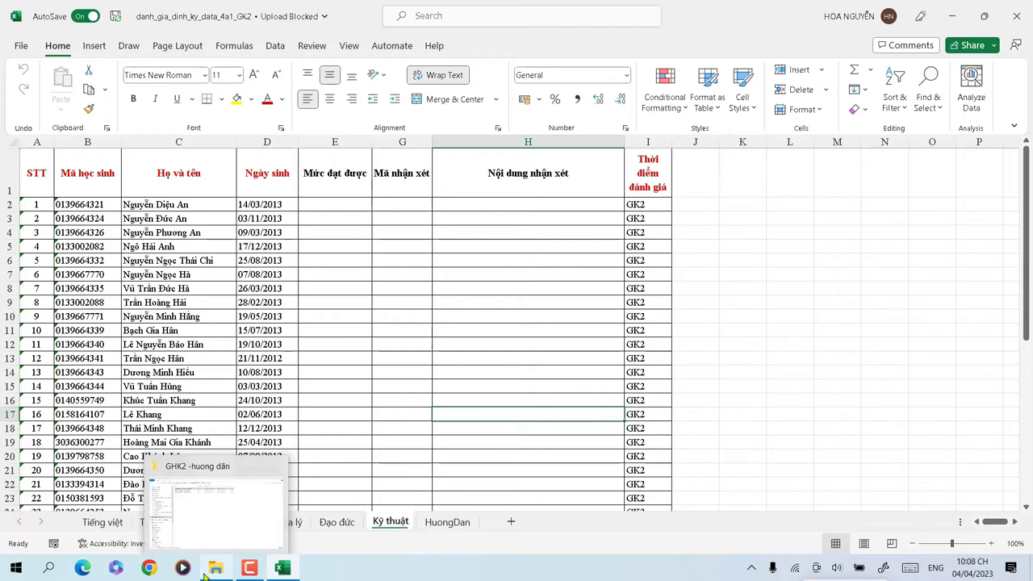
left_click(205, 573)
left_click(291, 308)
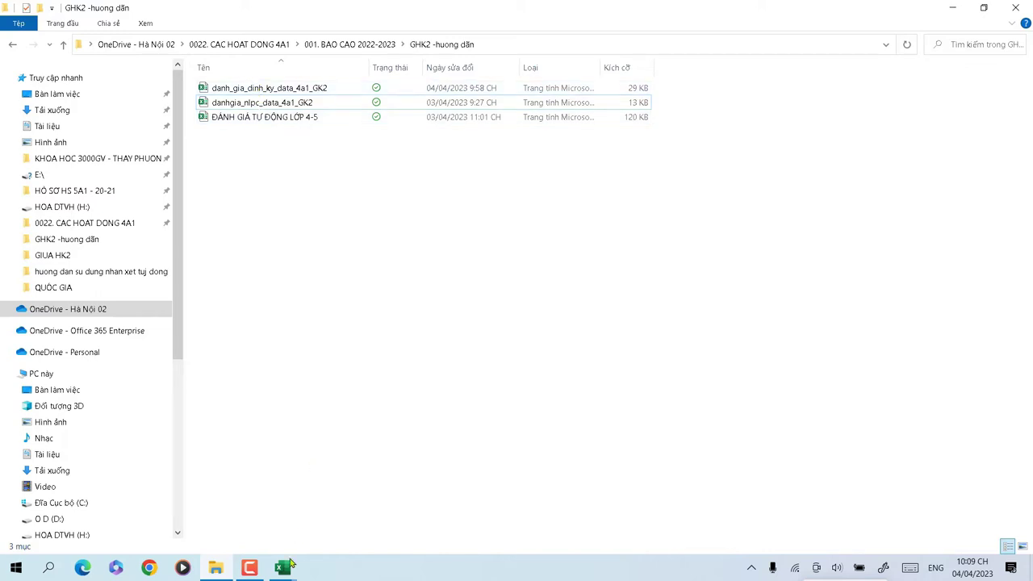
mouse_move(290, 563)
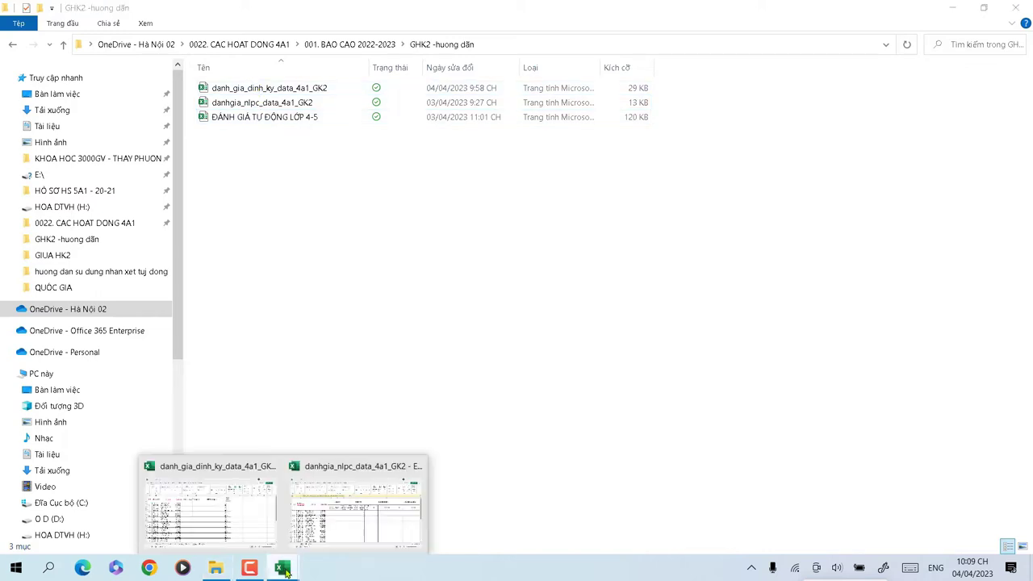
left_click(215, 523)
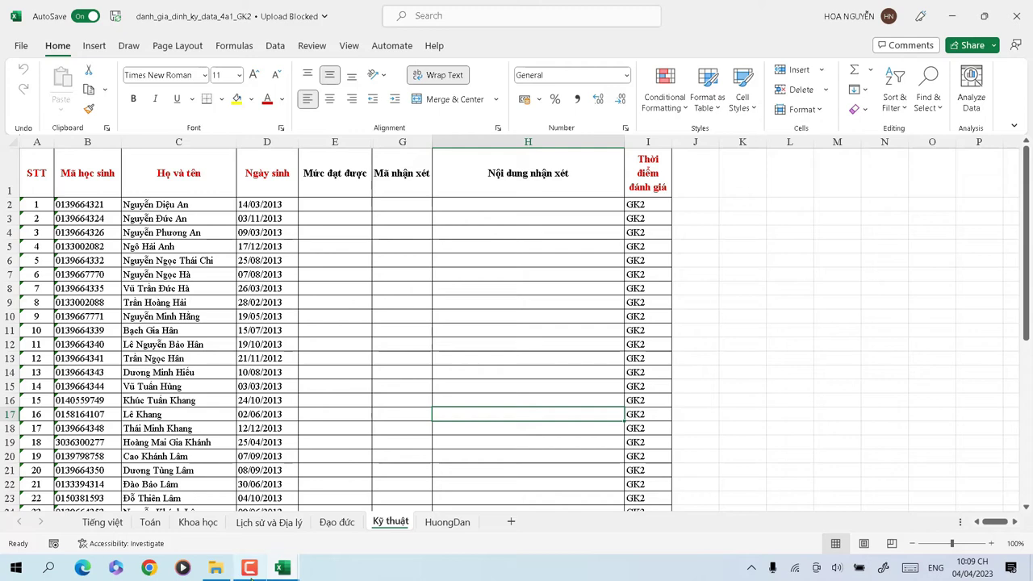
Open the ĐÁNH GIÁ TỰ ĐỘNG LỚP 4-5 workbook from the GHK2 -huong dẫn folder alongside the two class 4A1 data files
left_click(215, 568)
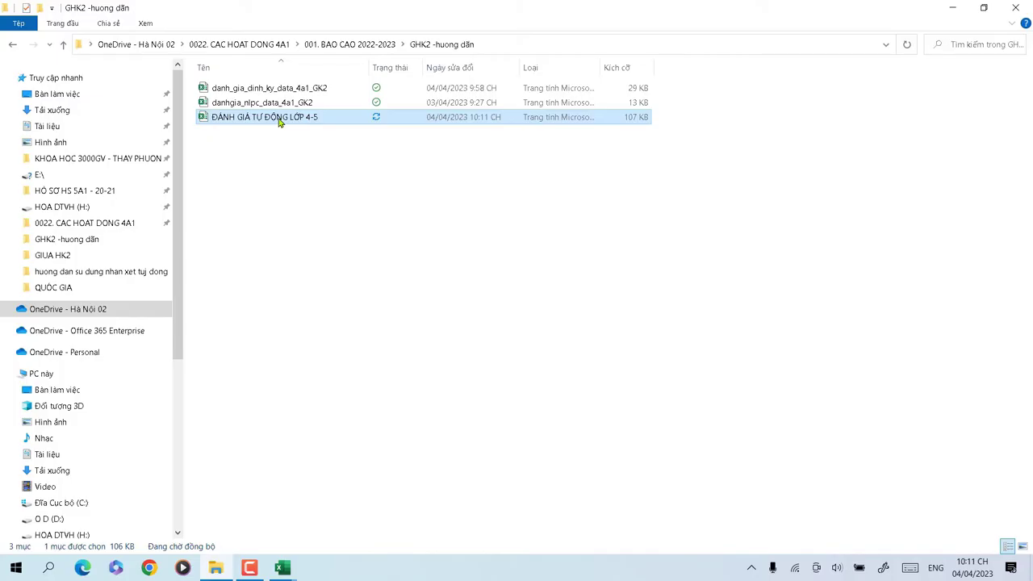
double_click(279, 118)
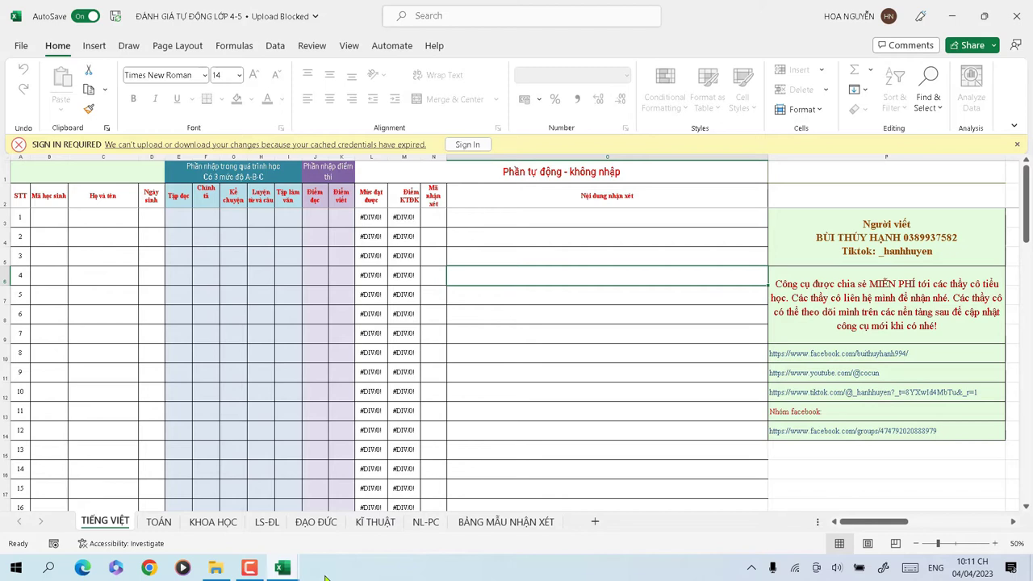
mouse_move(284, 569)
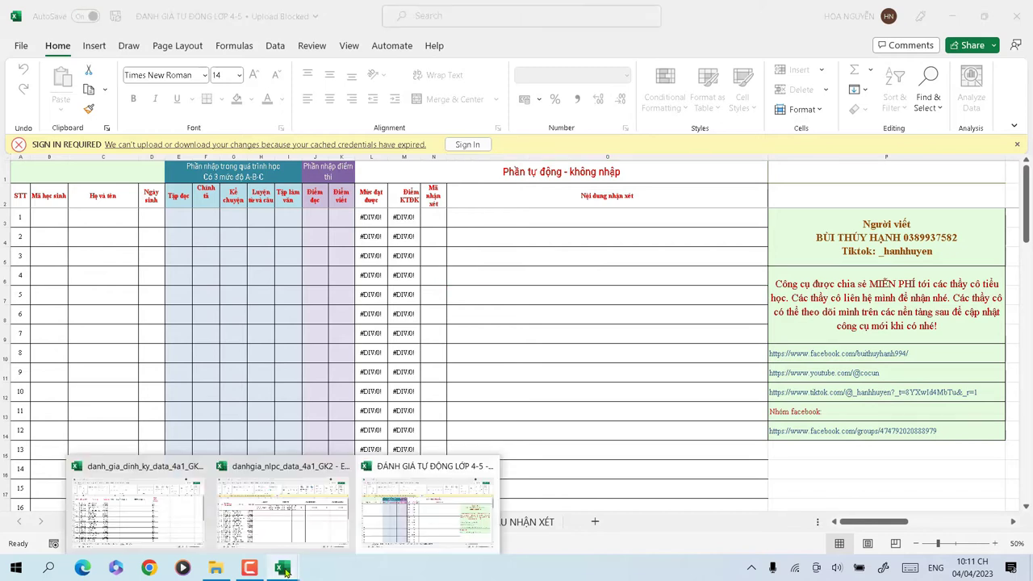
left_click(161, 521)
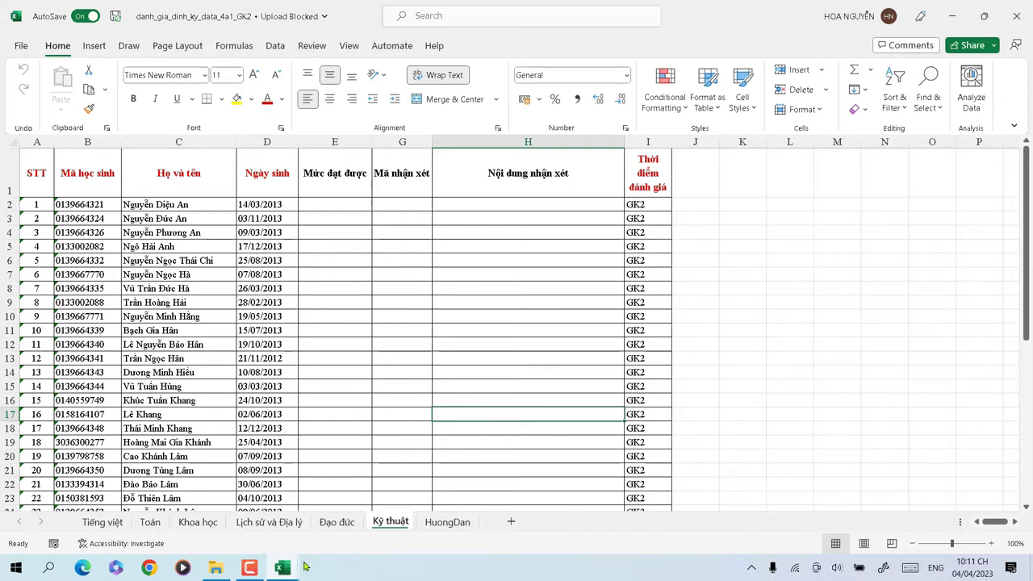
mouse_move(284, 570)
left_click(363, 533)
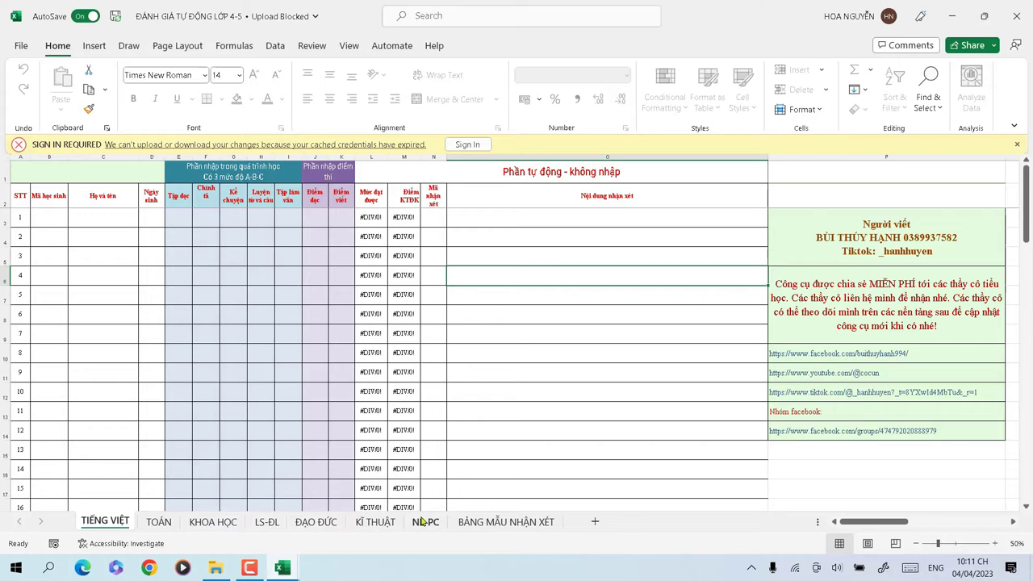
In danh_gia_dinh_ky_data_4a1_GK2, copy all students' codes, full names and birth dates (B2:D44) from the Kỹ thuật sheet
left_click(282, 569)
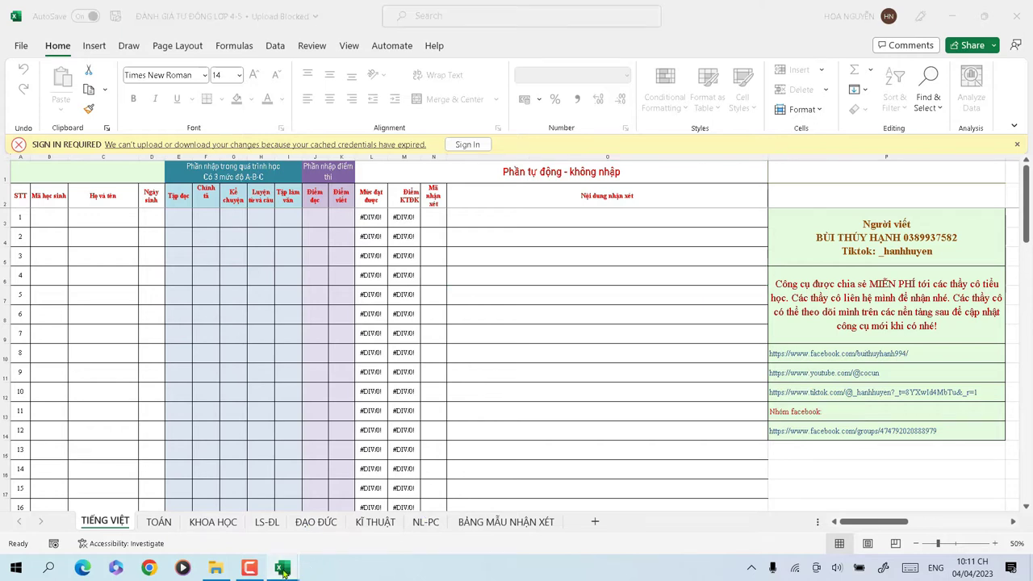
left_click(127, 537)
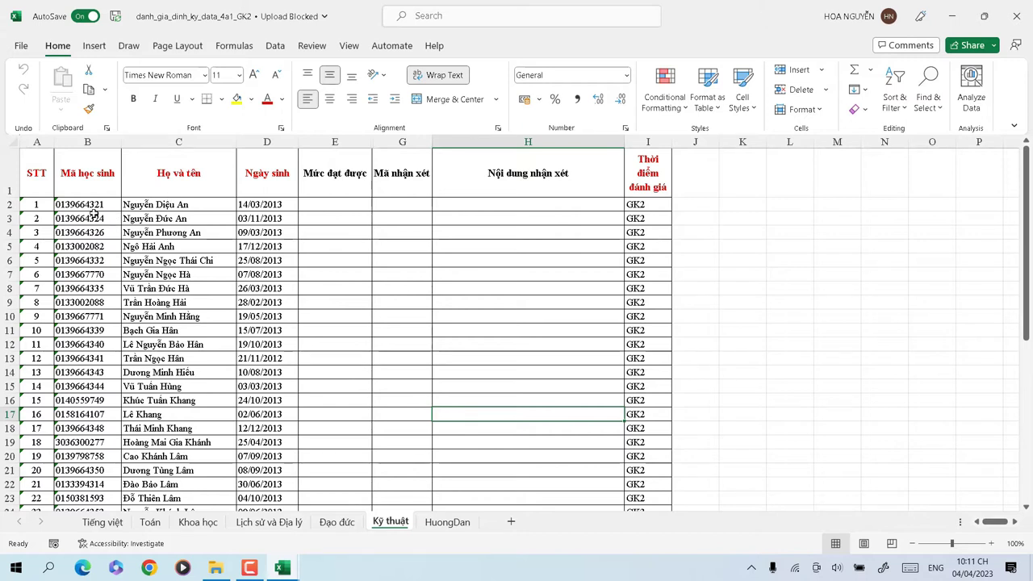
left_click(184, 191)
left_click(254, 191)
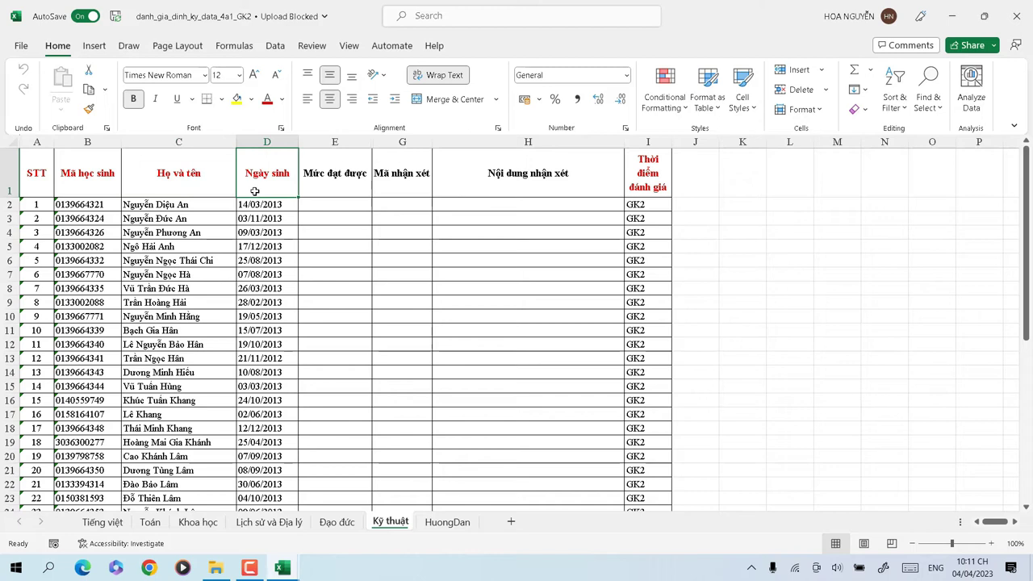
left_click(73, 204)
left_click_drag(92, 210, 276, 477)
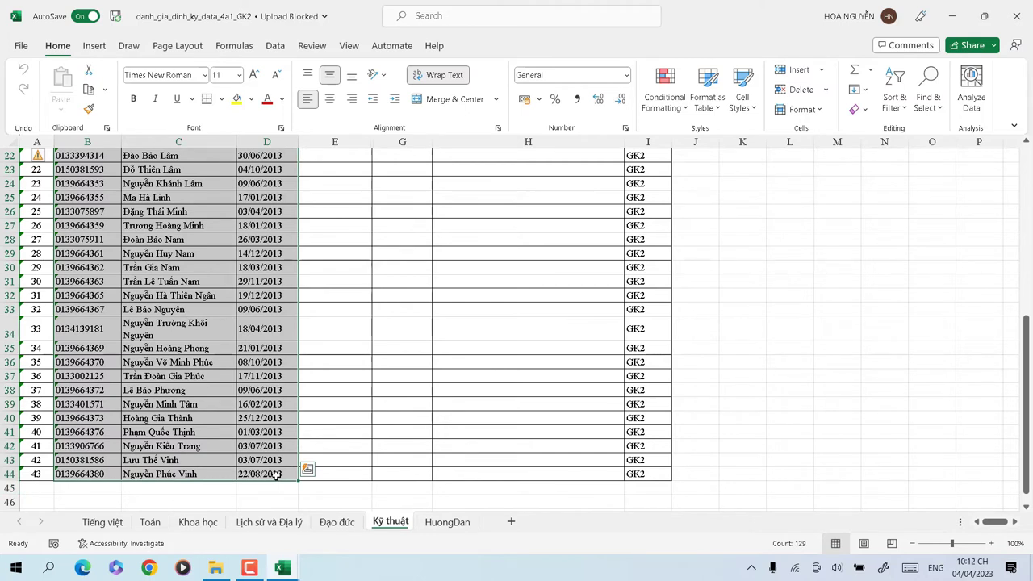
key("ctrl+c")
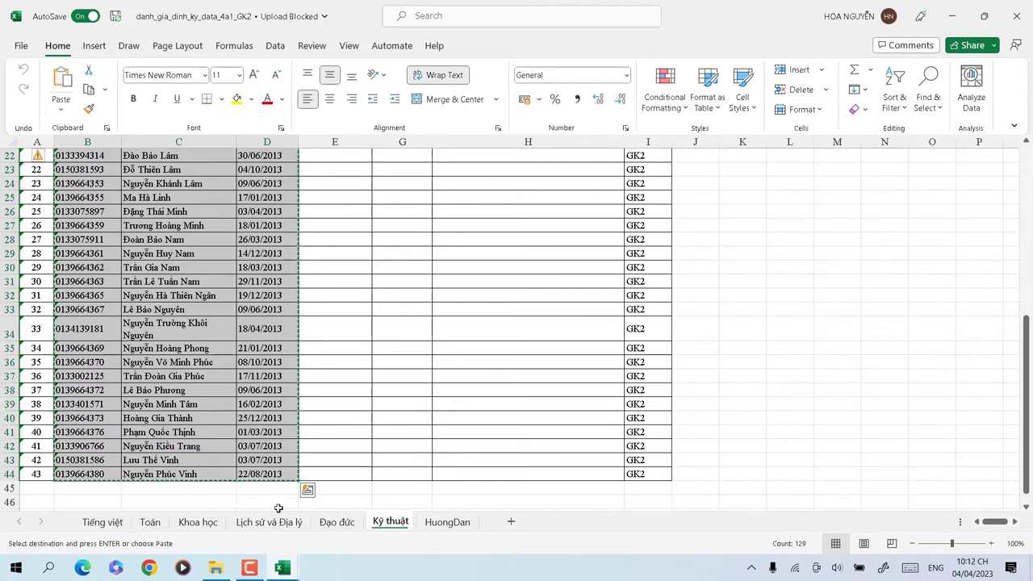
Paste the copied student list into the TIẾNG VIỆT sheet of ĐÁNH GIÁ TỰ ĐỘNG LỚP 4-5, starting at the row for STT 1
left_click(284, 571)
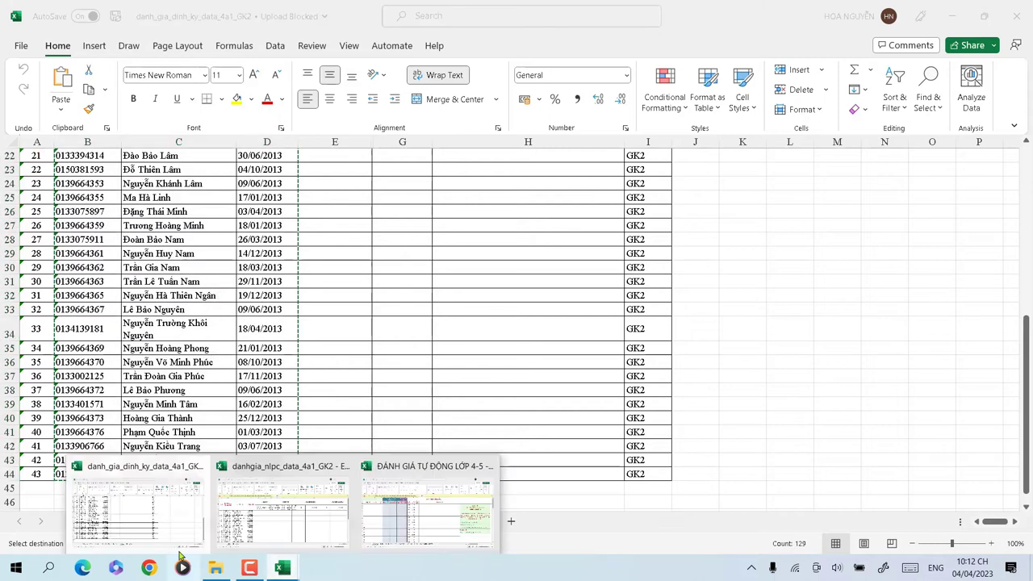
left_click(421, 529)
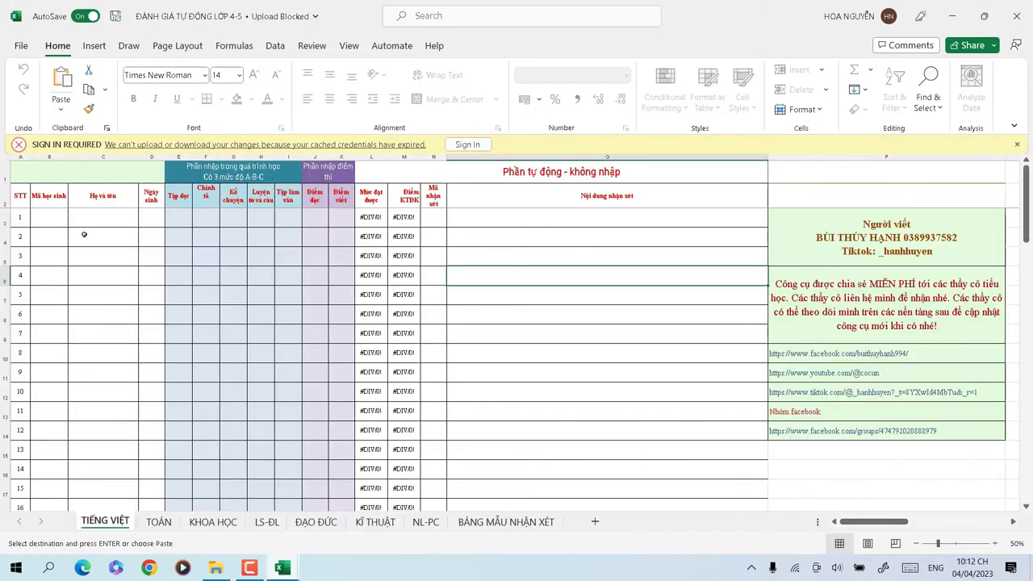
left_click_drag(42, 218, 150, 218)
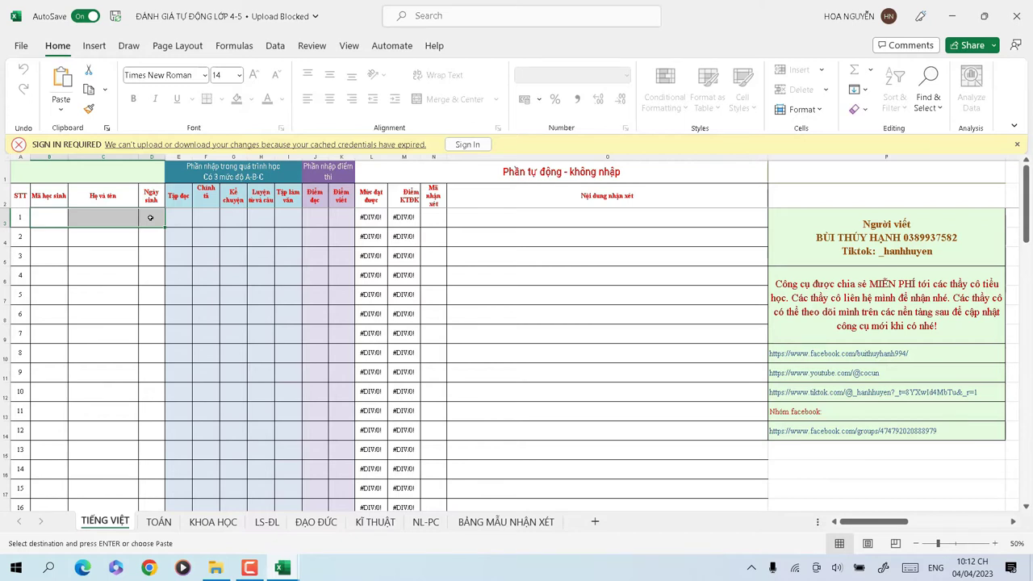
key("ctrl+v")
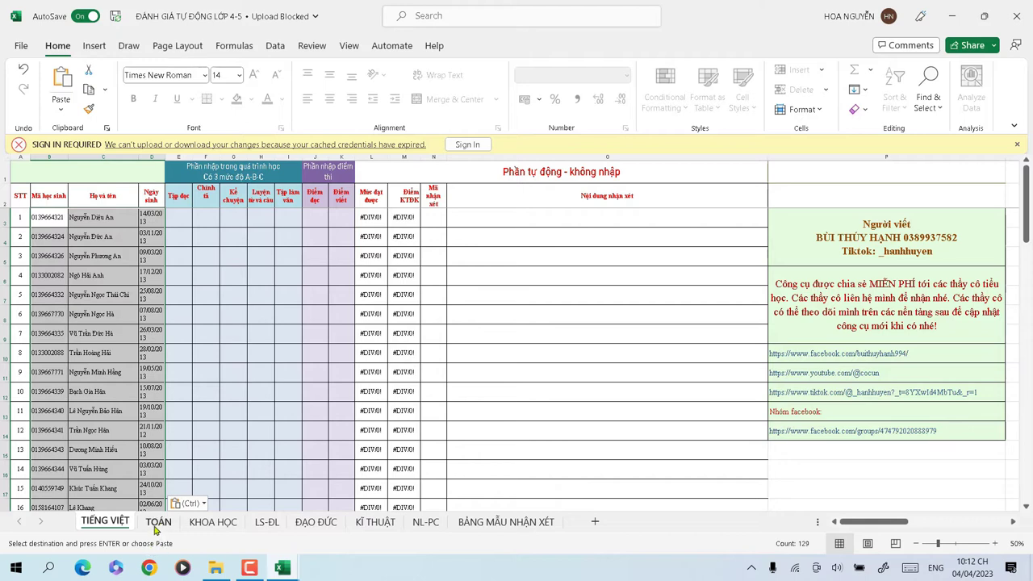
left_click_drag(1029, 198, 1030, 361)
left_click(994, 543)
left_click(994, 543)
left_click(994, 543)
Paste the student codes, names and birth dates into the TOÁN and KHOA HỌC sheets, starting at B2
left_click(161, 522)
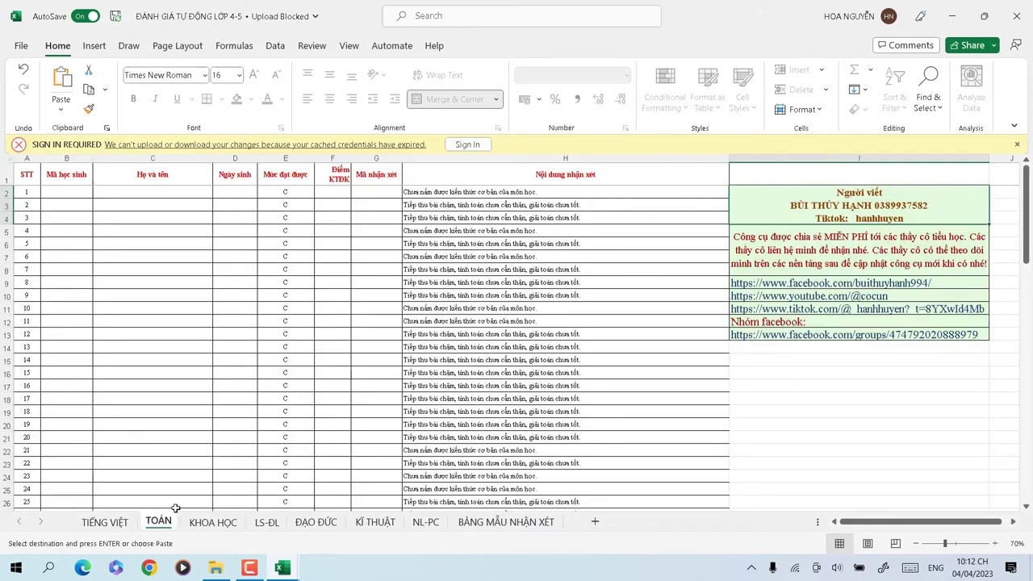
left_click_drag(65, 194, 218, 194)
key("ctrl+v")
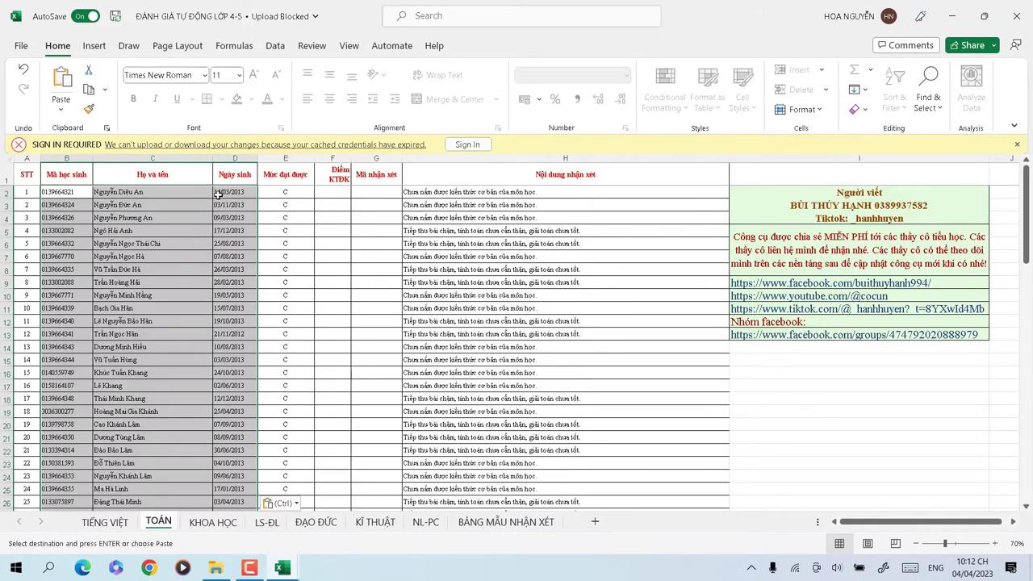
left_click(212, 521)
left_click_drag(69, 194, 230, 189)
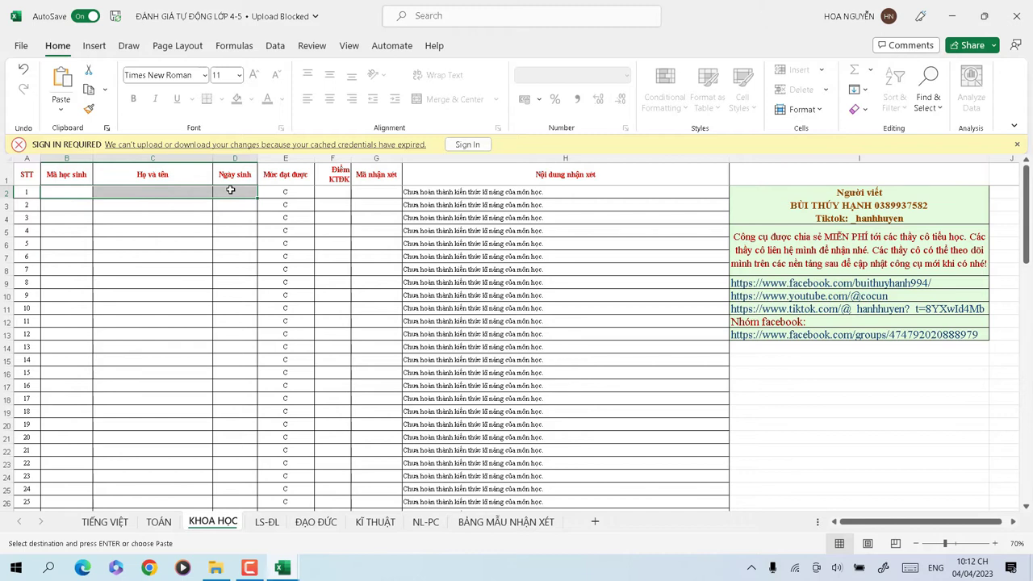
key("ctrl+v")
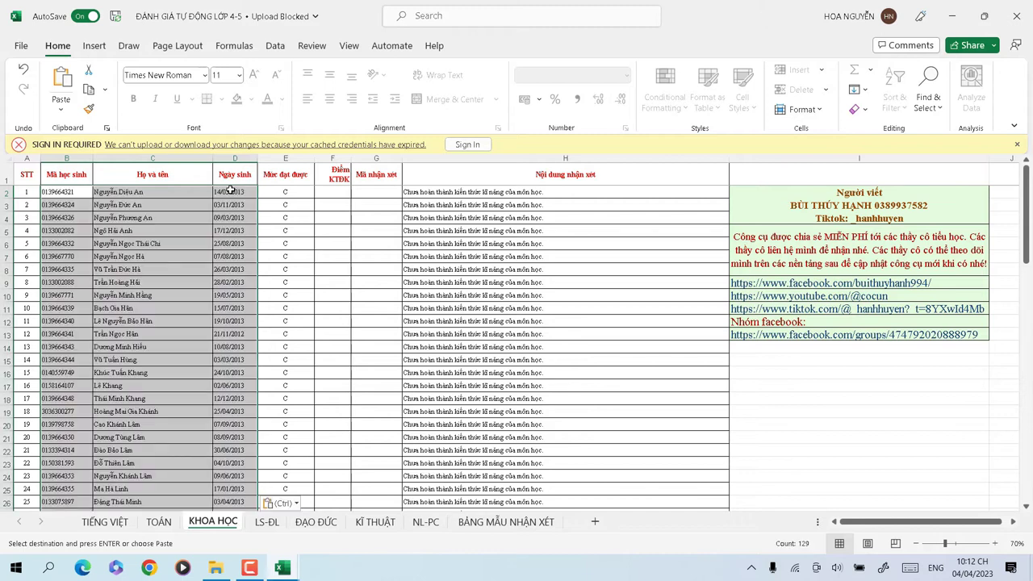
left_click_drag(1027, 229, 1029, 186)
Paste the same student list into columns B to D of the LS-ĐL and ĐẠO ĐỨC sheets from row 2
left_click(267, 521)
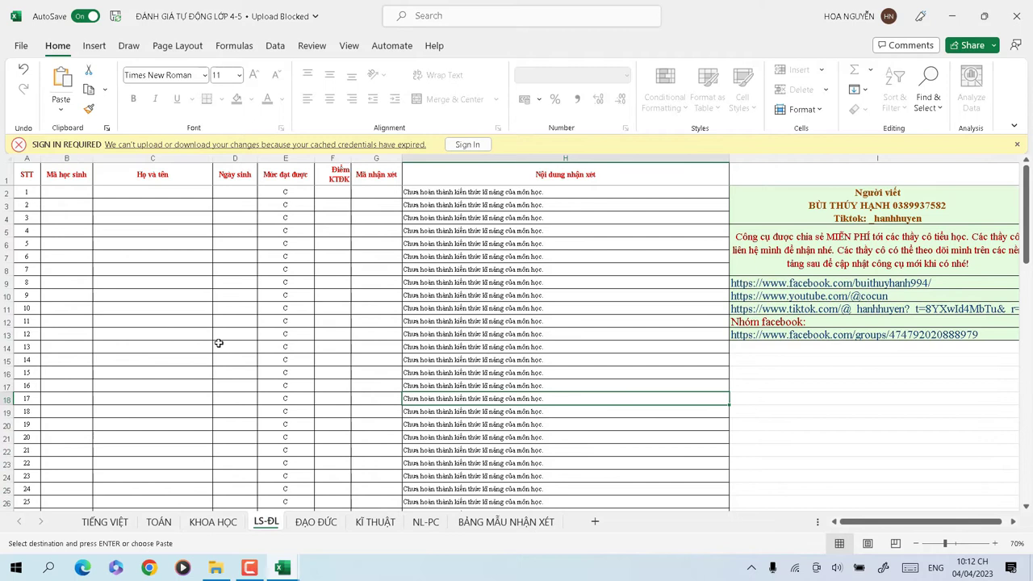
left_click_drag(51, 194, 228, 192)
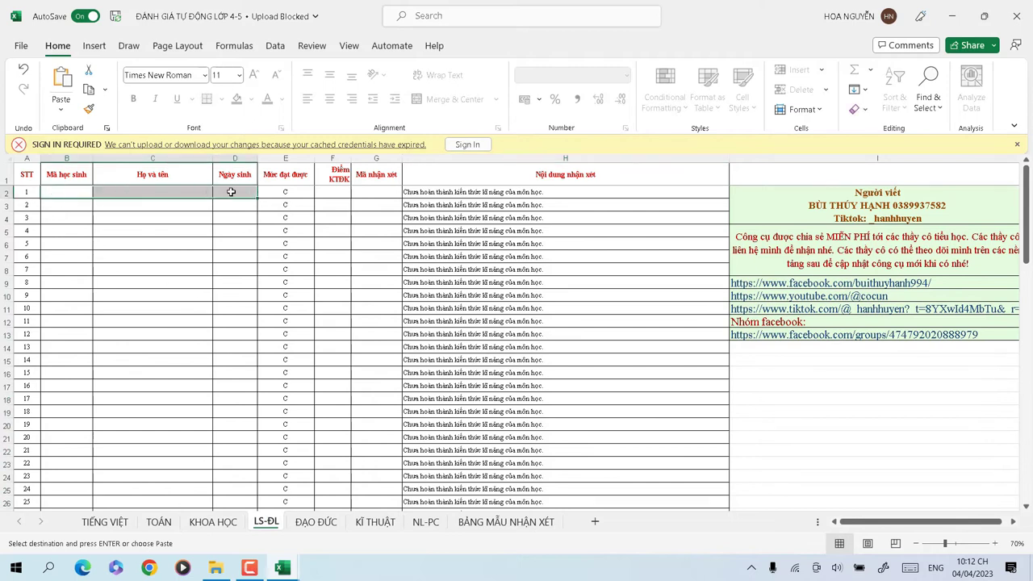
key("ctrl+v")
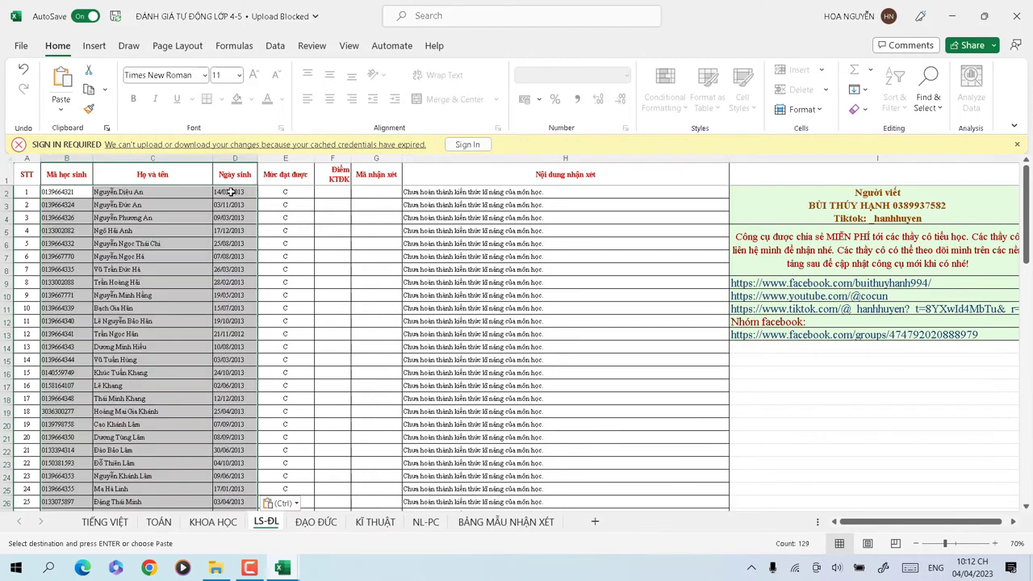
left_click(316, 521)
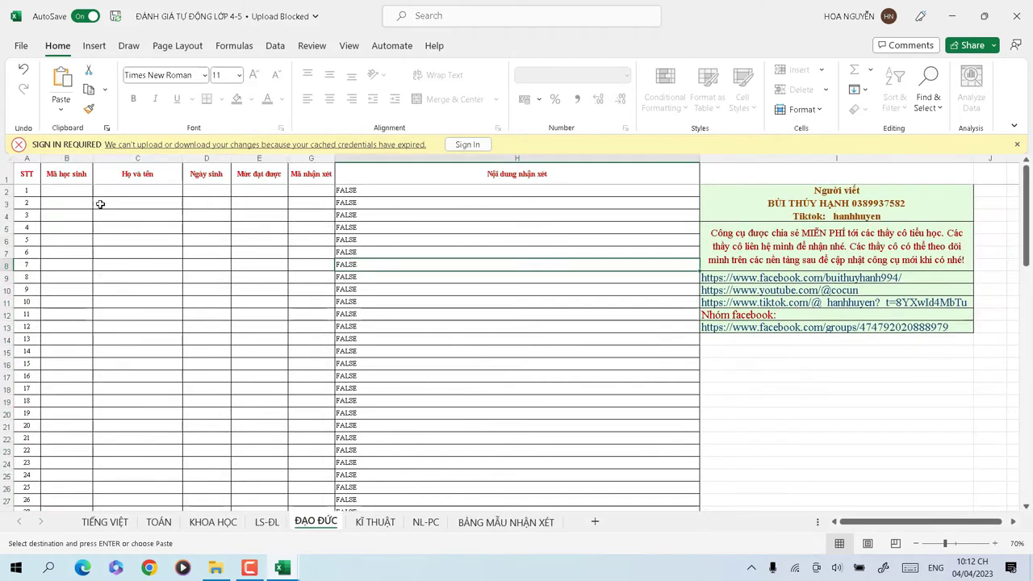
left_click_drag(74, 195, 228, 191)
left_click_drag(69, 190, 195, 193)
key("ctrl+v")
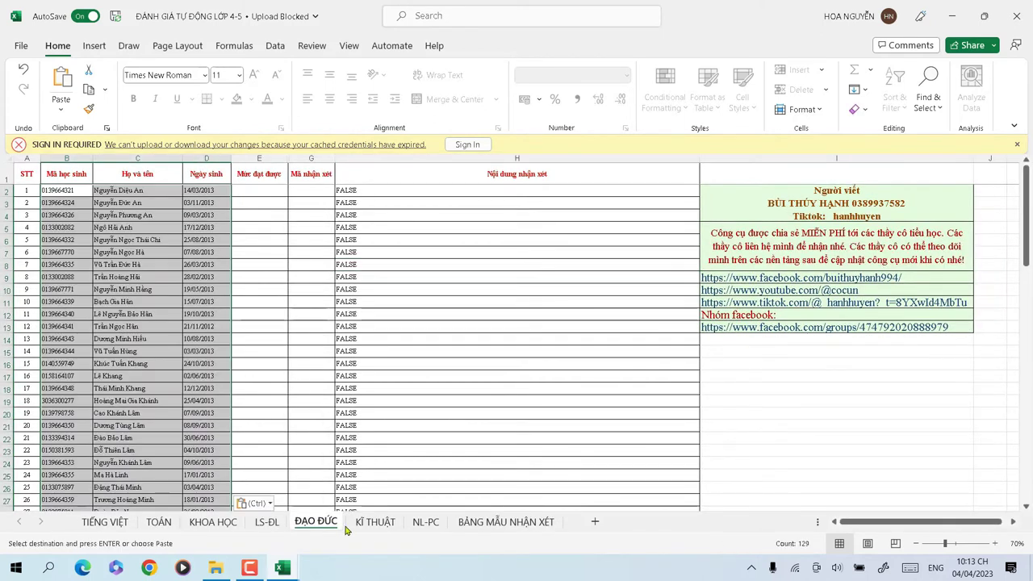
Paste the copied student codes, names and birth dates into the KĨ THUẬT sheet from B2 and the NL-PC sheet from B3
left_click(369, 523)
left_click(369, 523)
left_click_drag(73, 191, 202, 190)
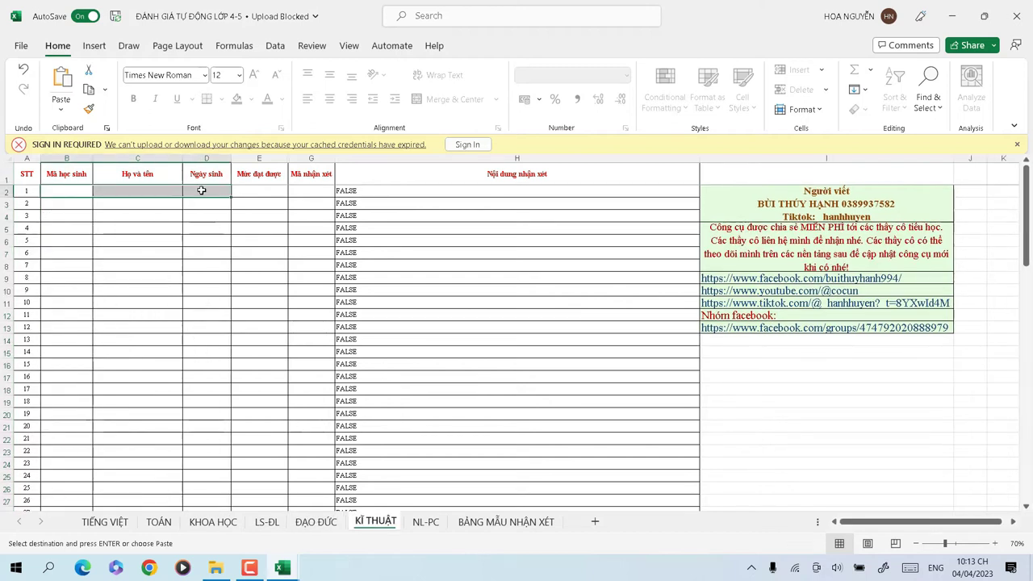
key("ctrl+v")
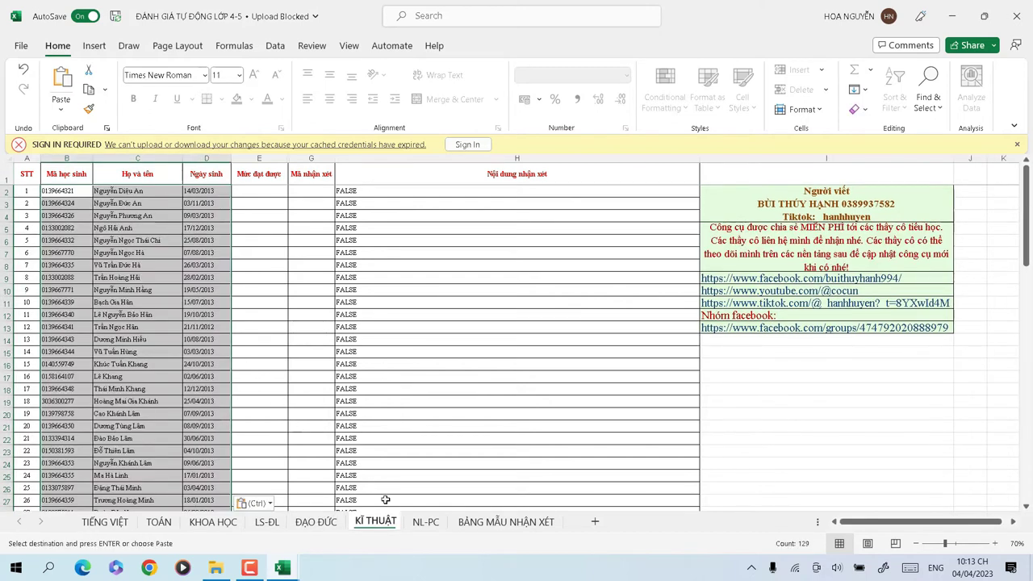
left_click(425, 522)
left_click_drag(65, 226, 177, 228)
key("ctrl+v")
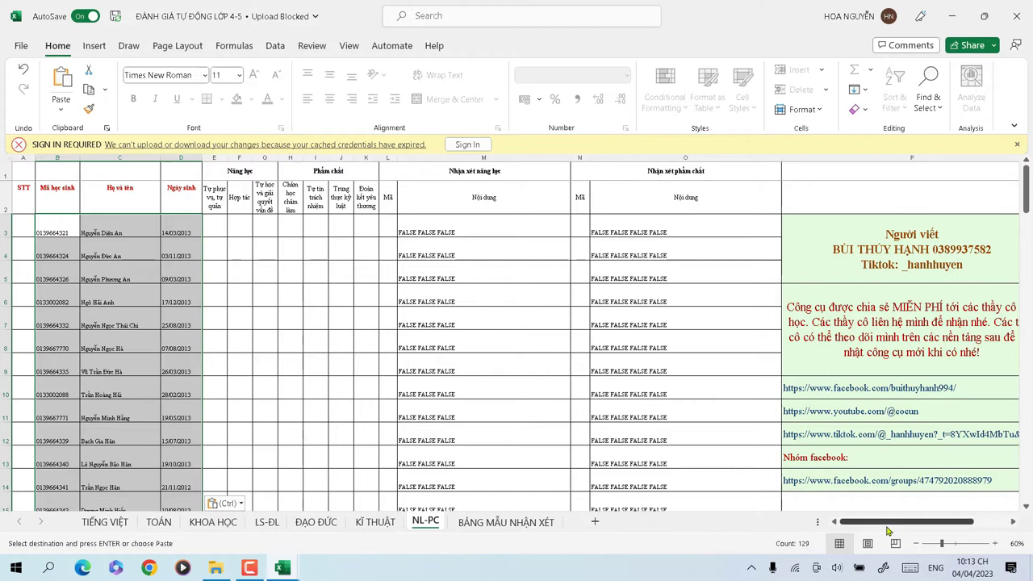
left_click(998, 544)
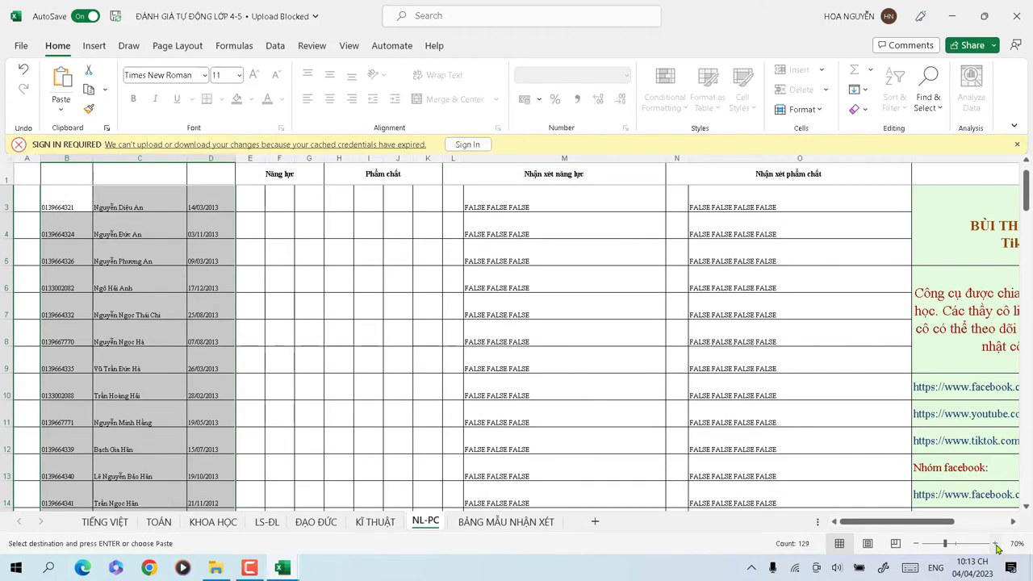
left_click(998, 544)
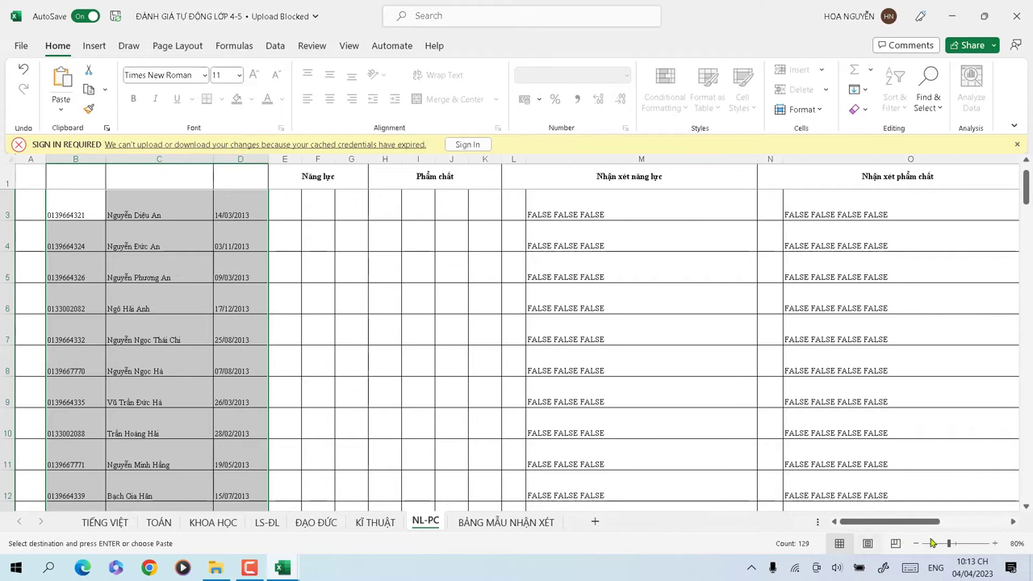
On the TIẾNG VIỆT sheet, examine the Điểm đọc and Điểm viết entry columns and the automatic Mức đạt được and Điểm KTĐK columns
left_click(99, 525)
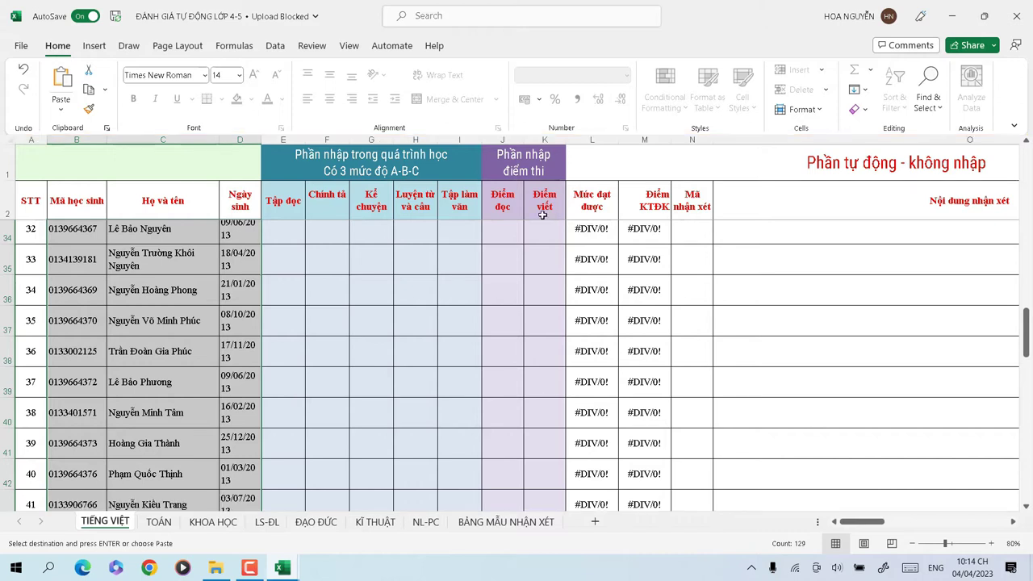
left_click(990, 544)
left_click(991, 544)
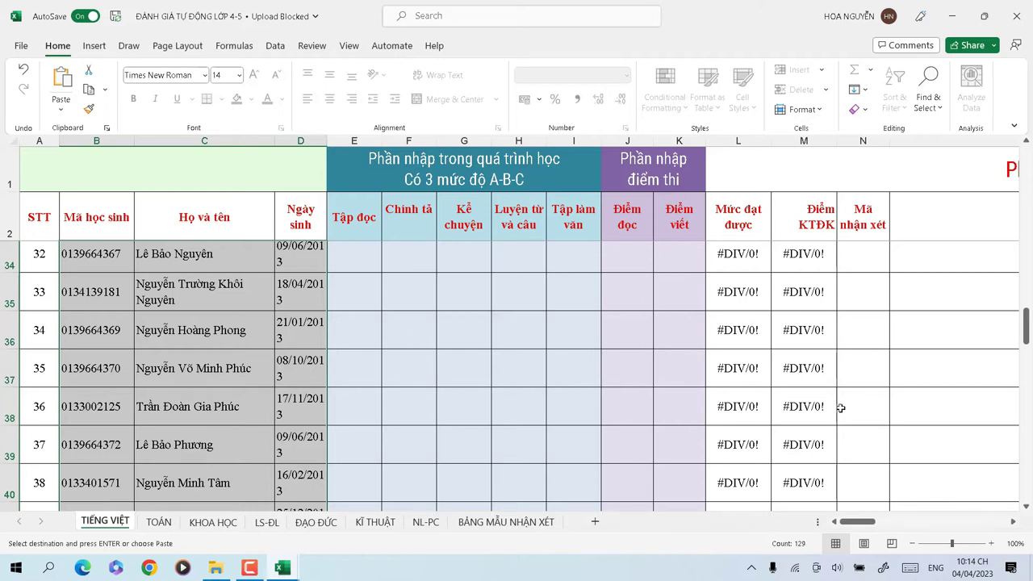
left_click_drag(858, 526, 858, 525)
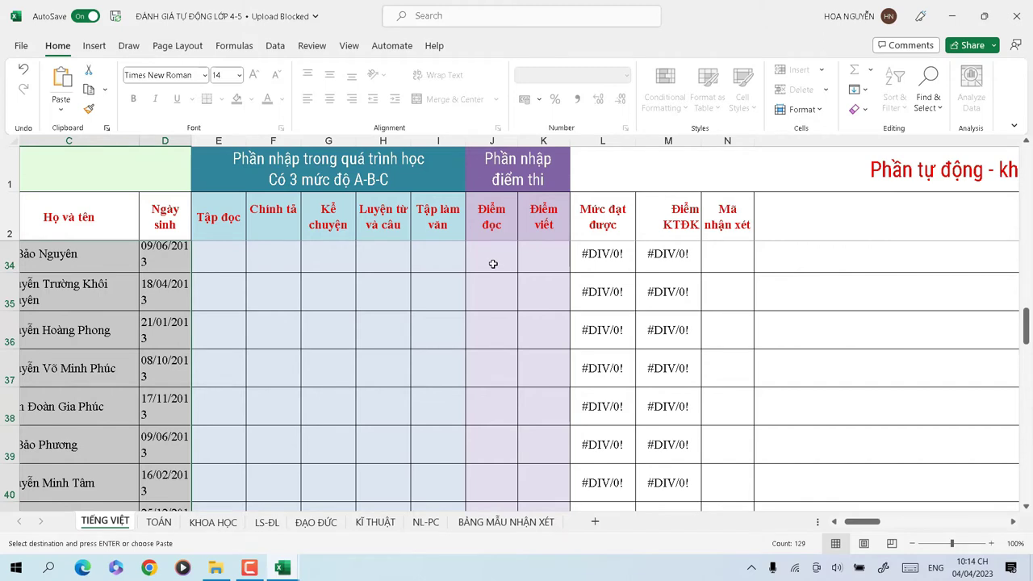
left_click(493, 216)
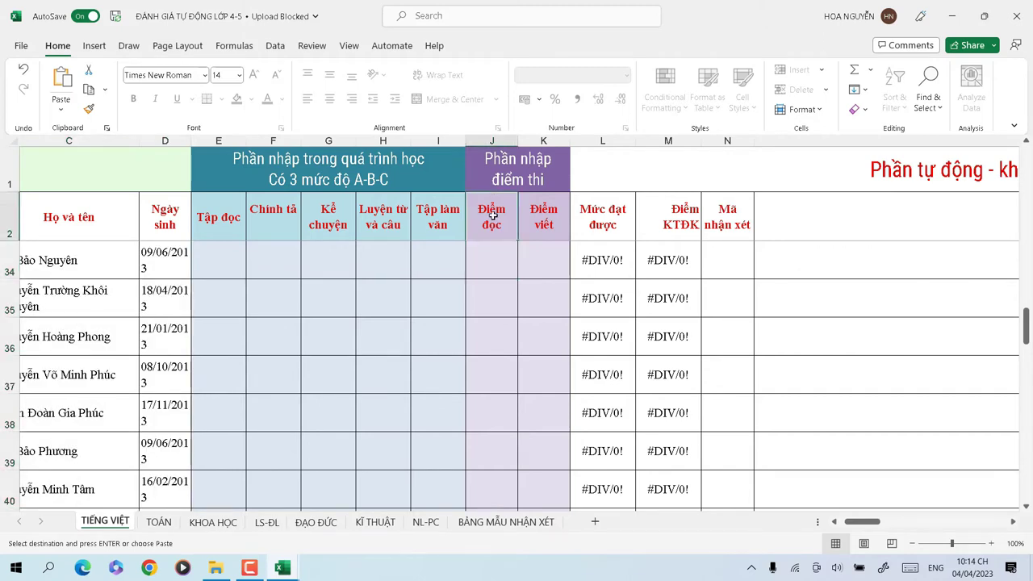
left_click_drag(496, 146, 543, 143)
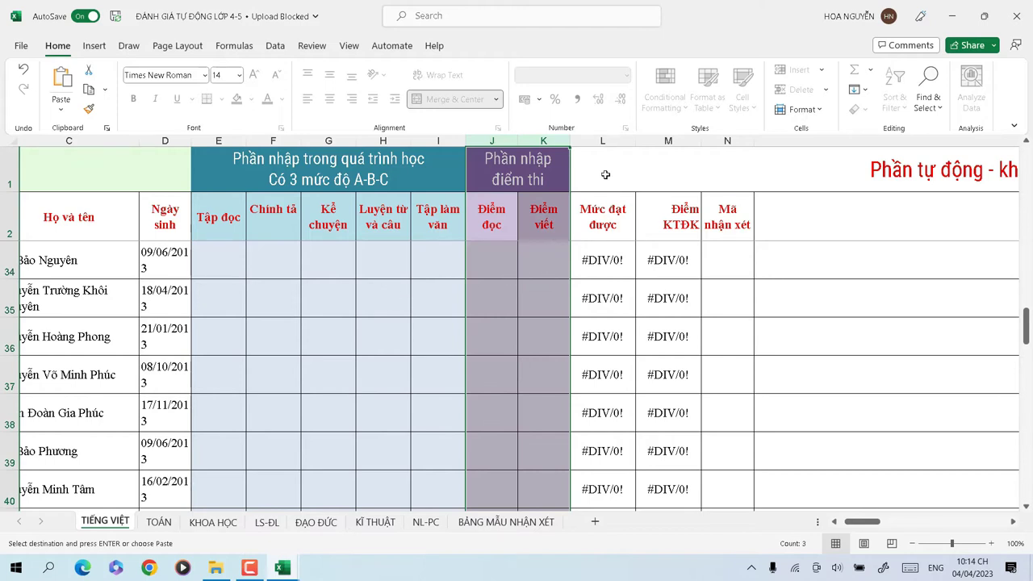
left_click(595, 134)
left_click_drag(596, 134, 652, 137)
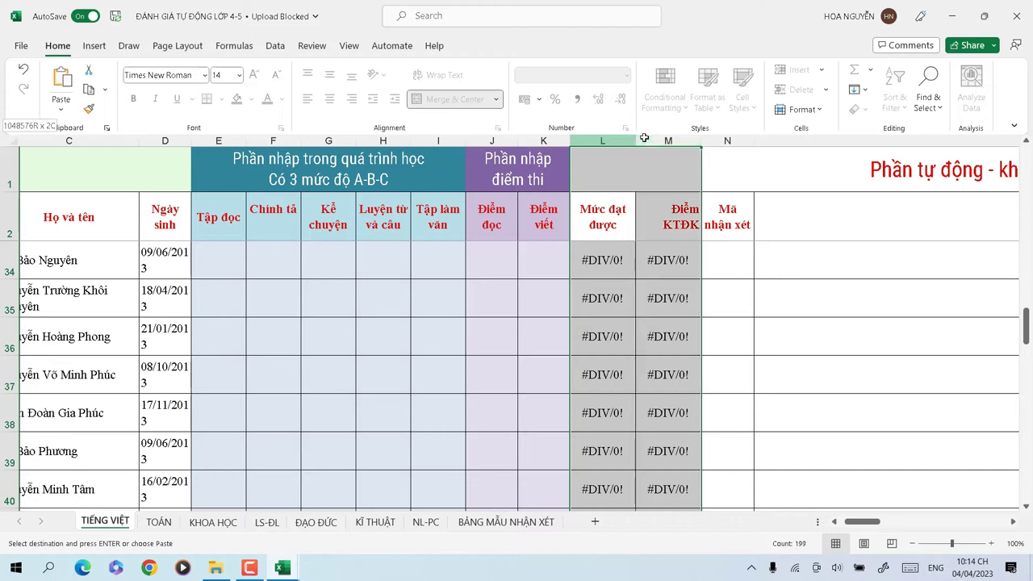
left_click(484, 269)
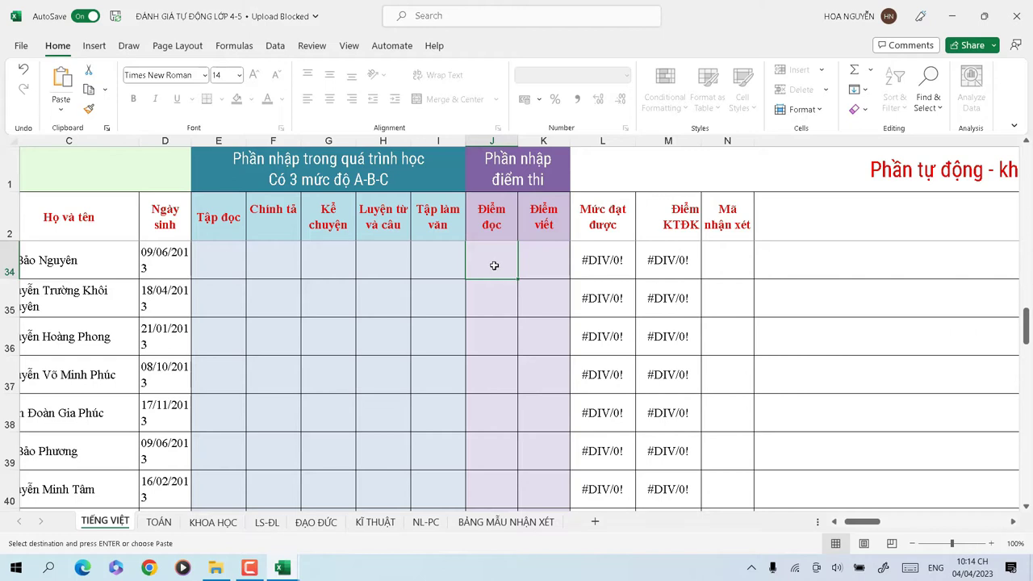
Enter a Điểm đọc score of 9 for the first student in row 3, leaving Điểm viết blank
scroll(485, 303, "up", 10)
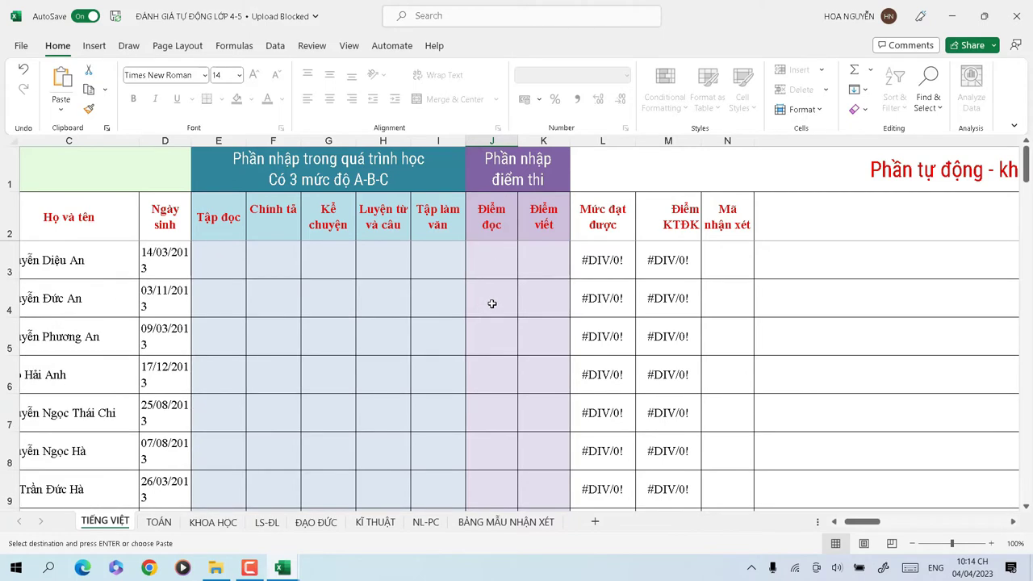
left_click(497, 259)
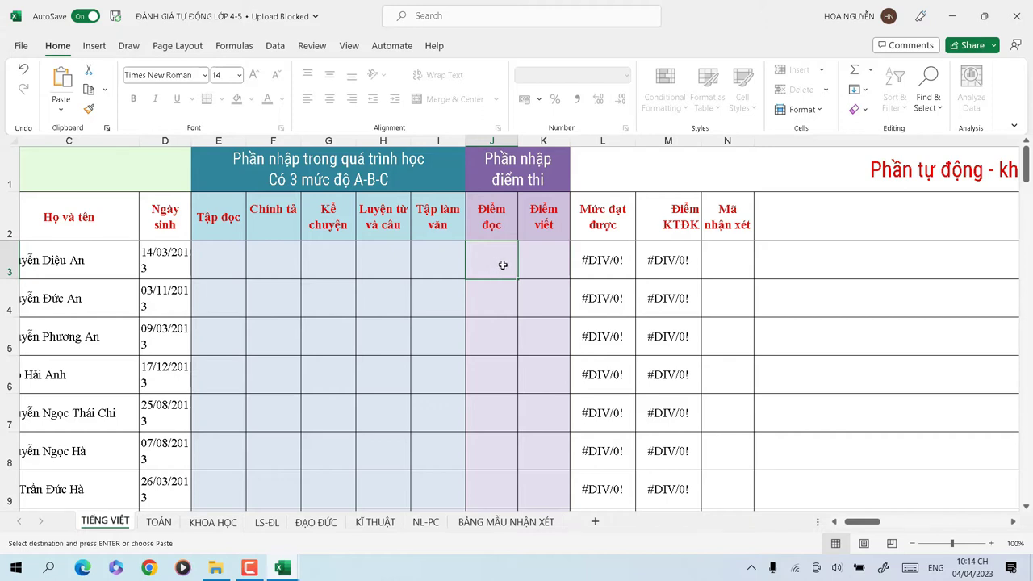
left_click(549, 256)
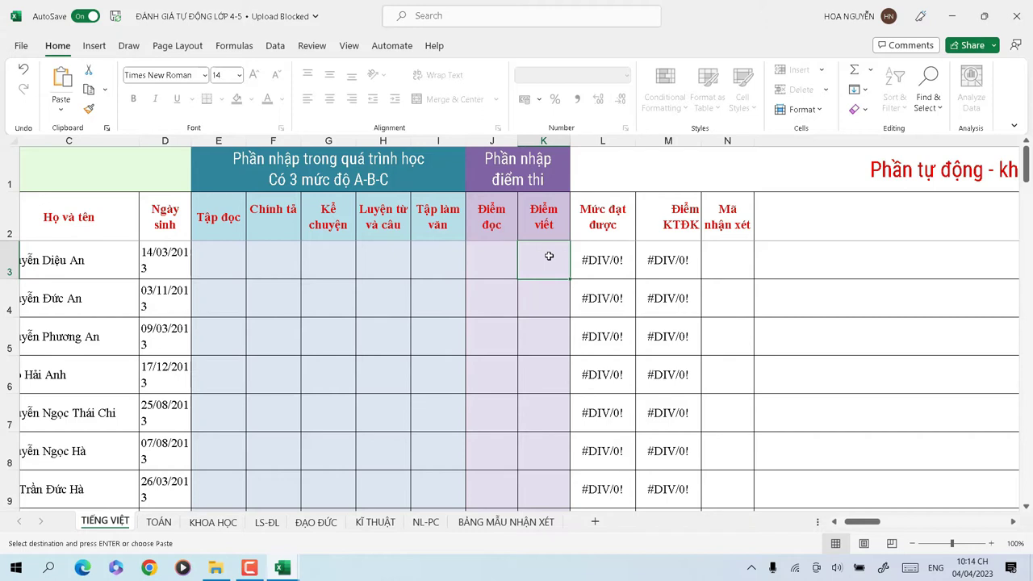
left_click(473, 259)
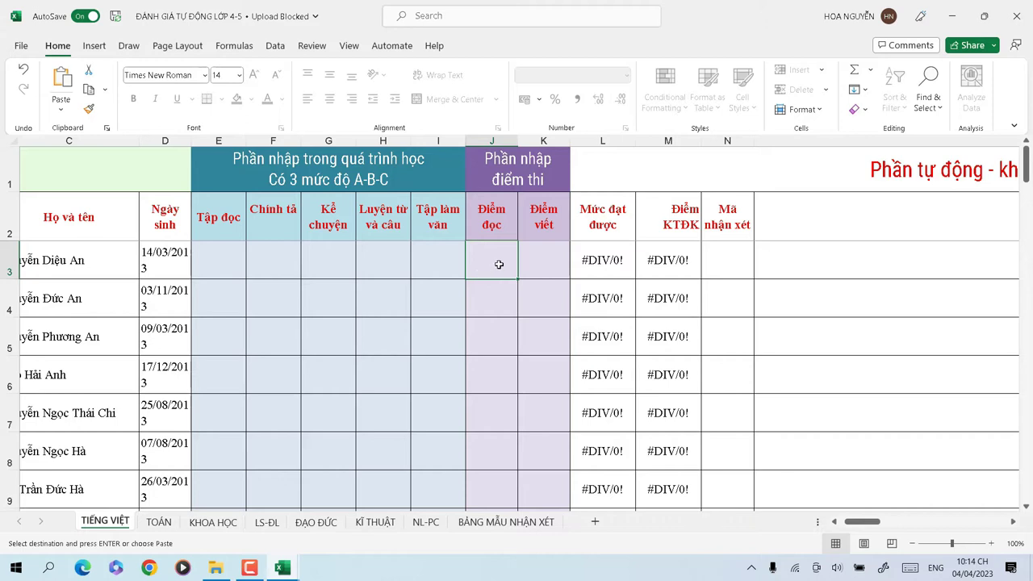
type("9")
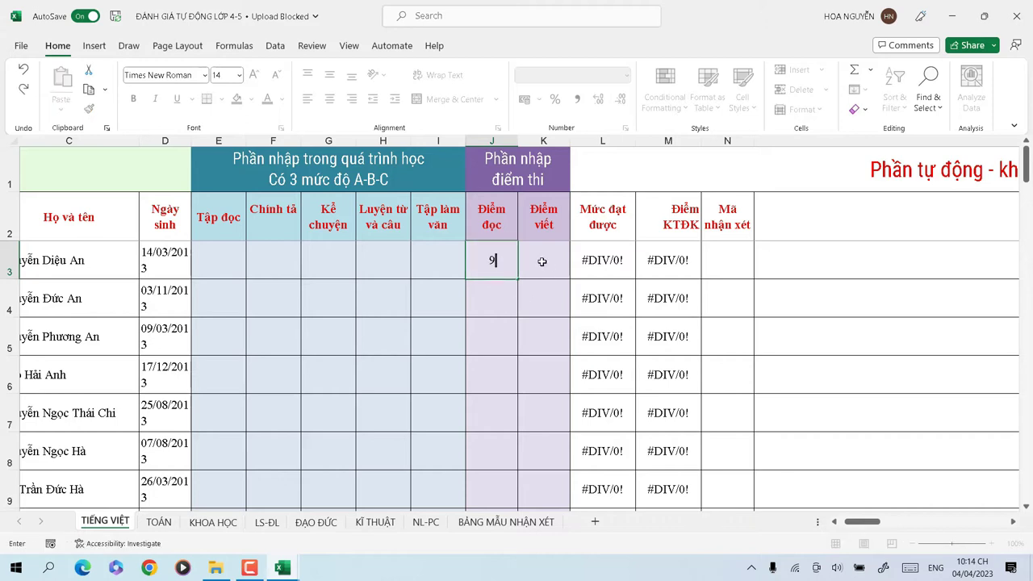
left_click(542, 261)
type("8")
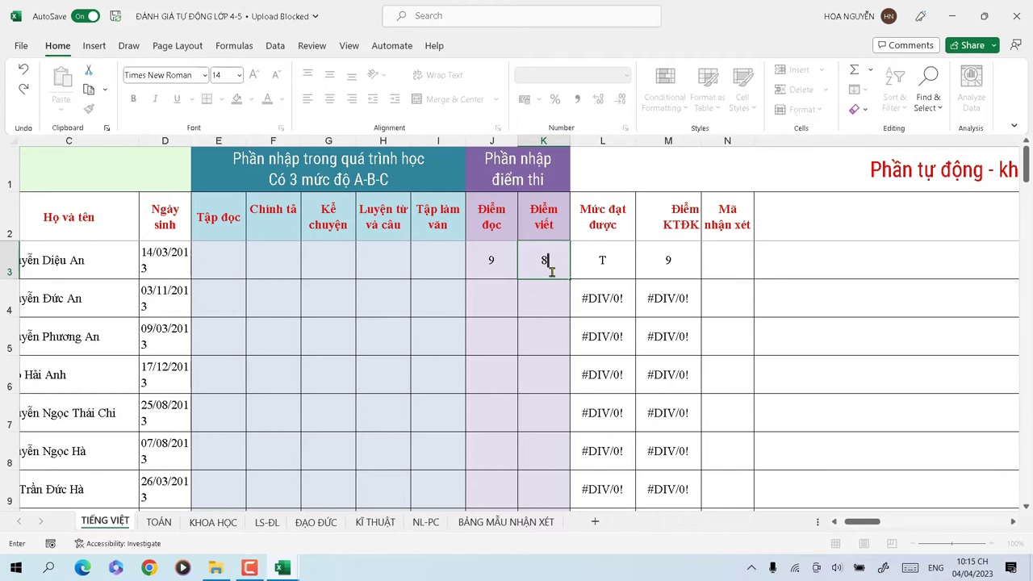
key("BackSpace")
For the student in row 4, enter 5 as Điểm đọc and 6 as Điểm viết
left_click(492, 300)
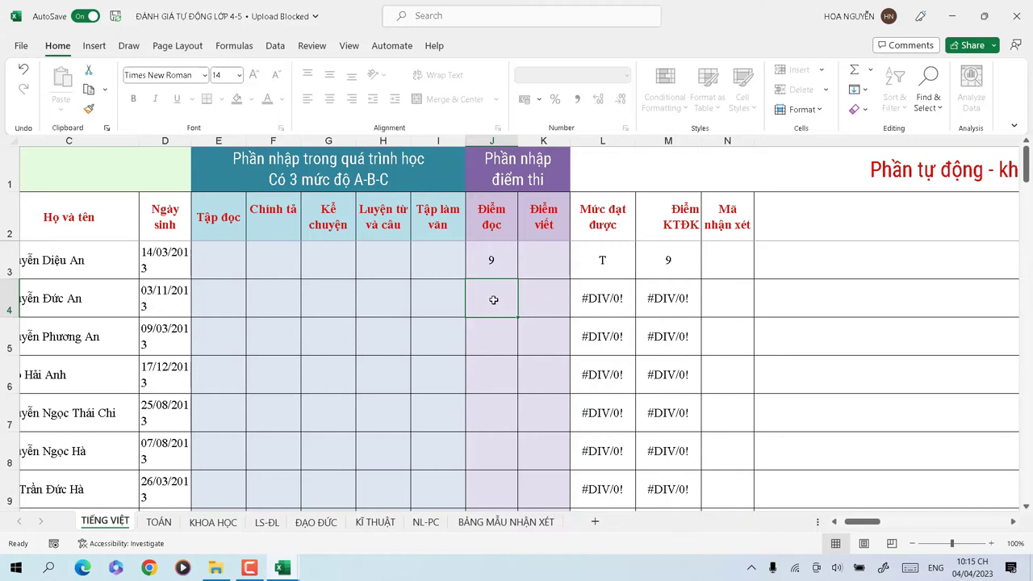
type("5")
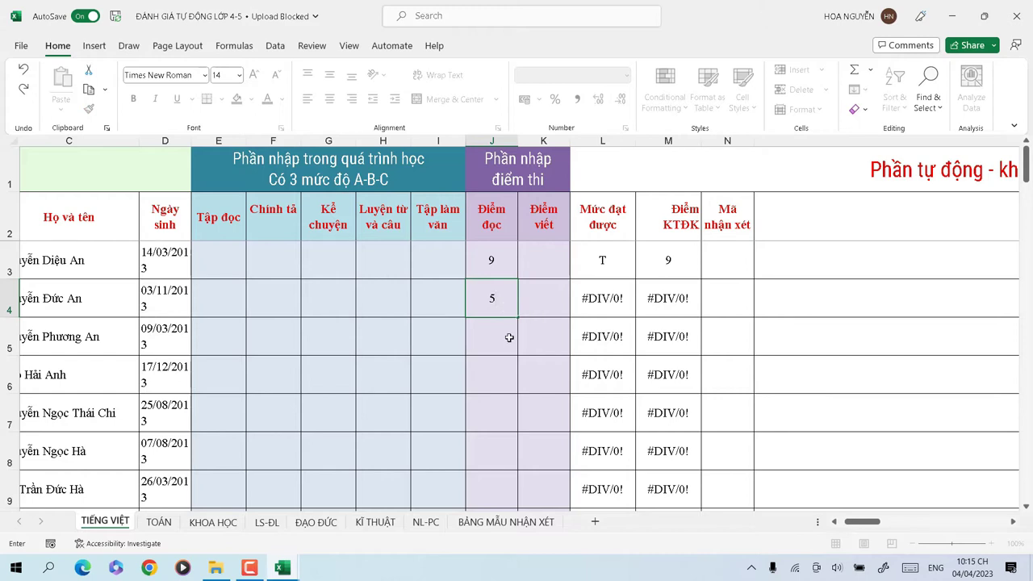
key("Return")
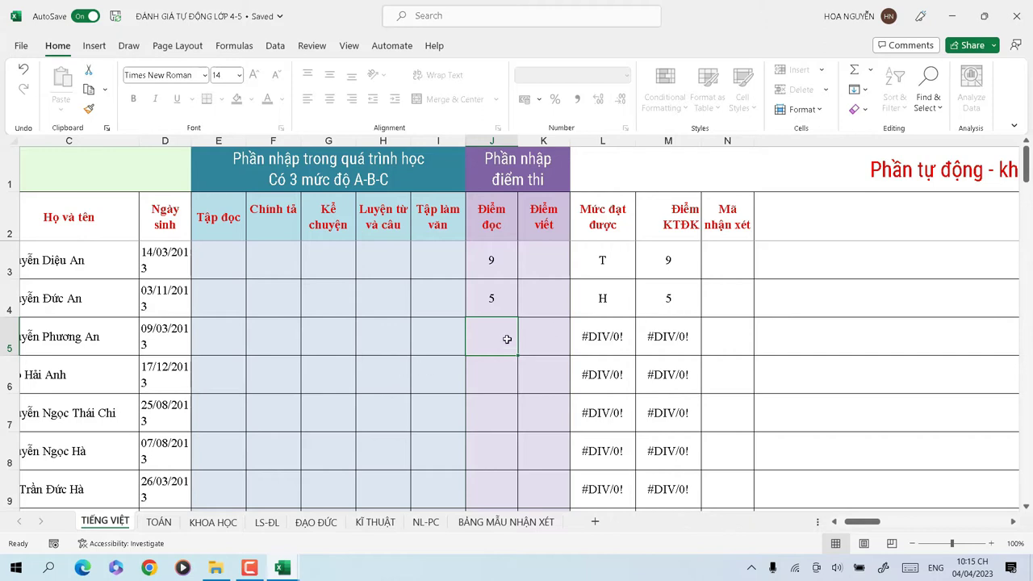
left_click(542, 303)
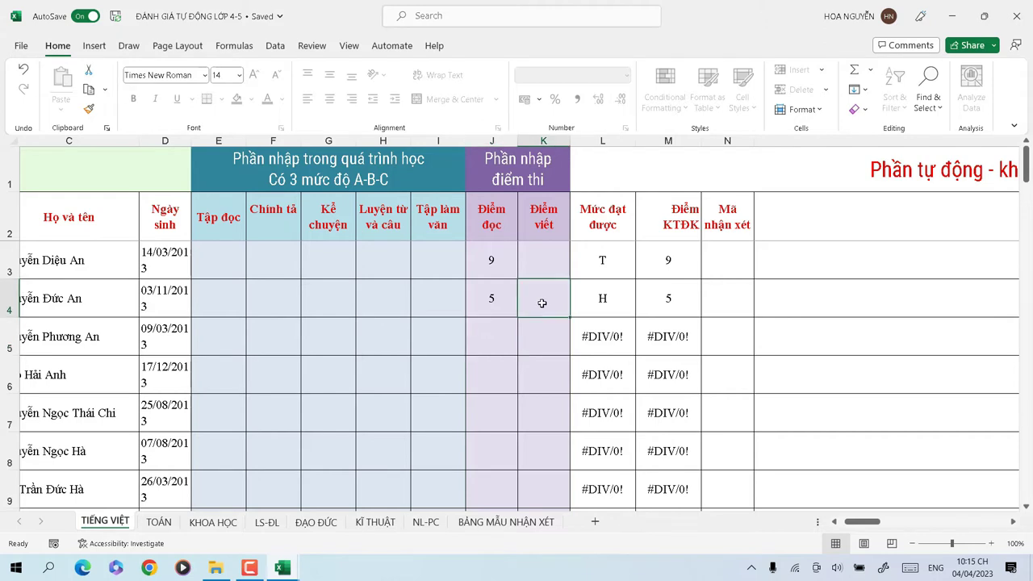
type("6")
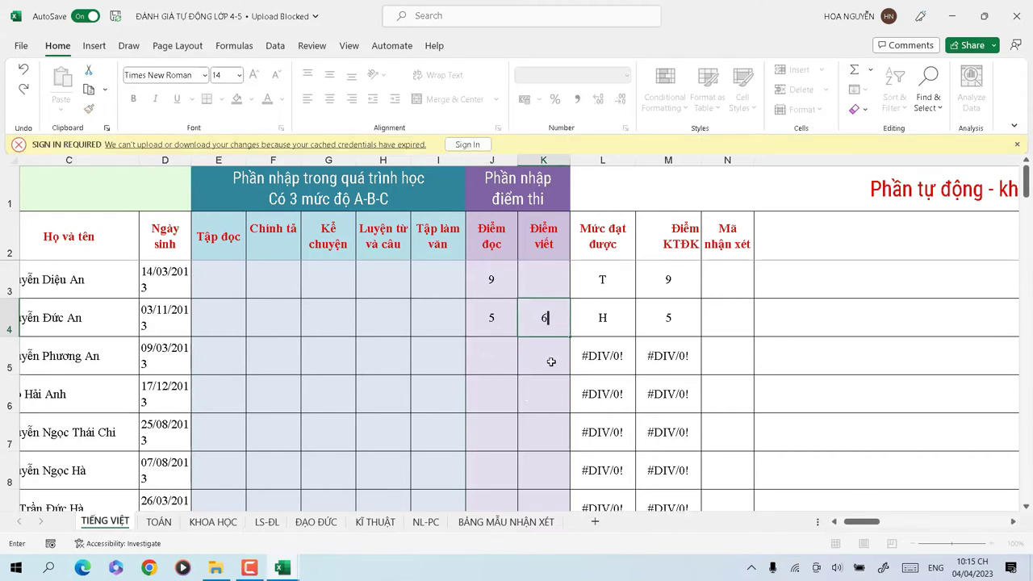
key("Return")
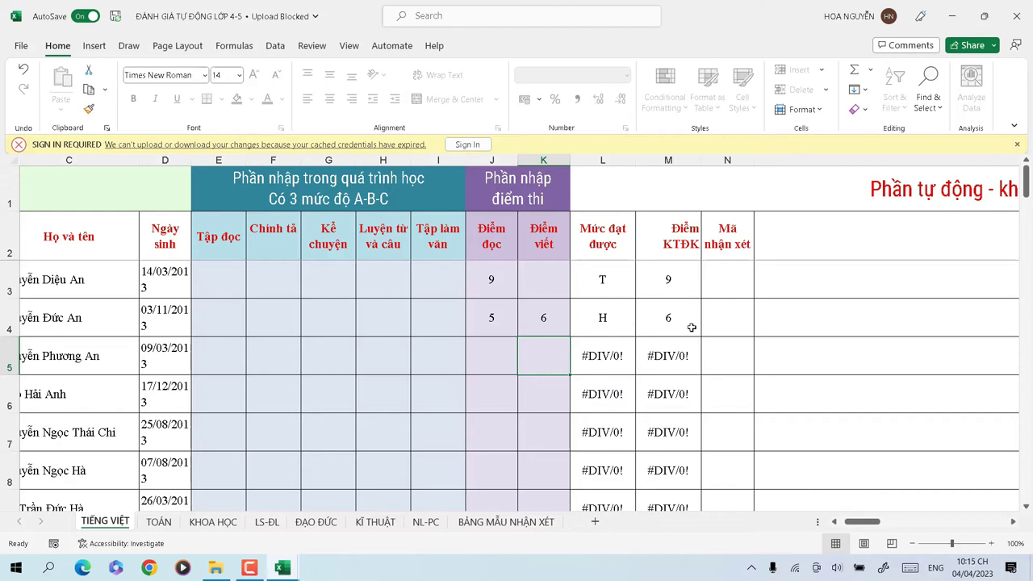
For the student in row 5, enter 9 as Điểm đọc and 7 as Điểm viết
left_click(484, 362)
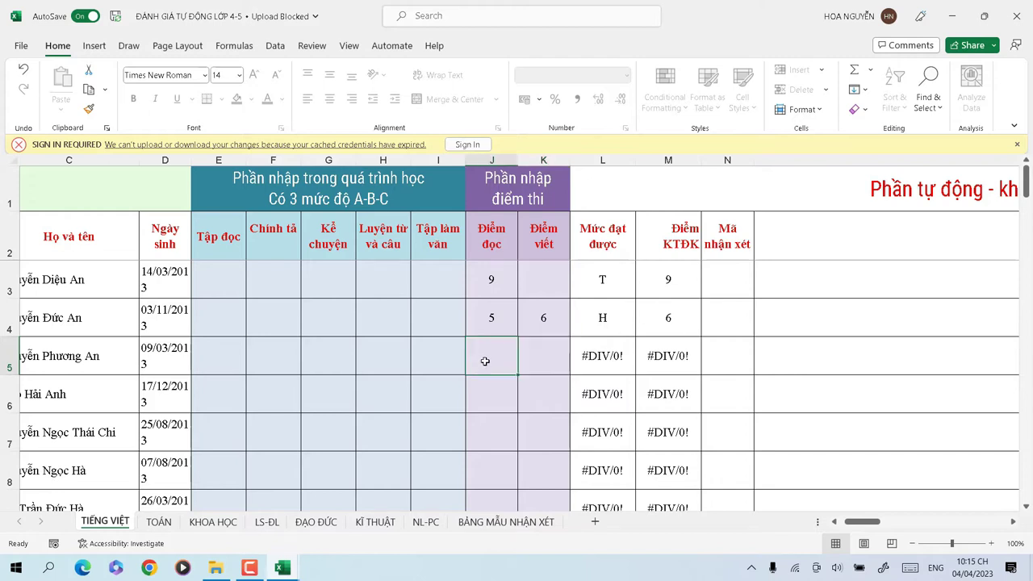
type("9")
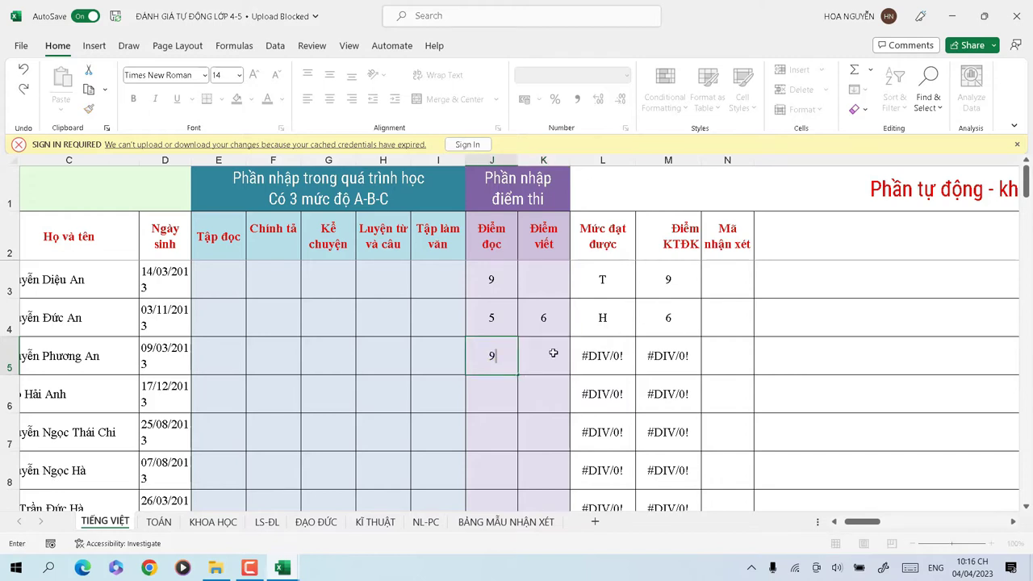
left_click(546, 364)
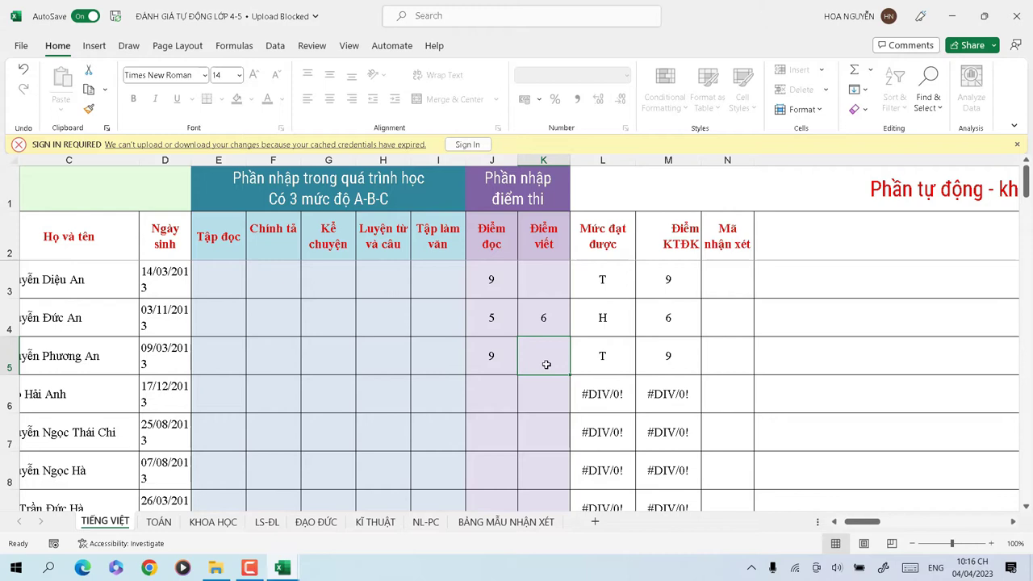
type("7")
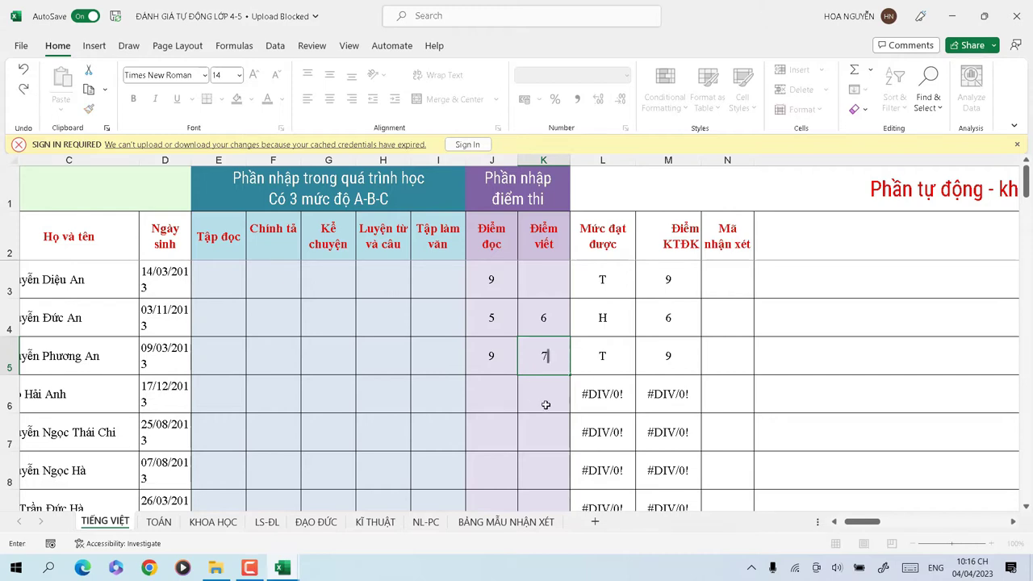
left_click(550, 404)
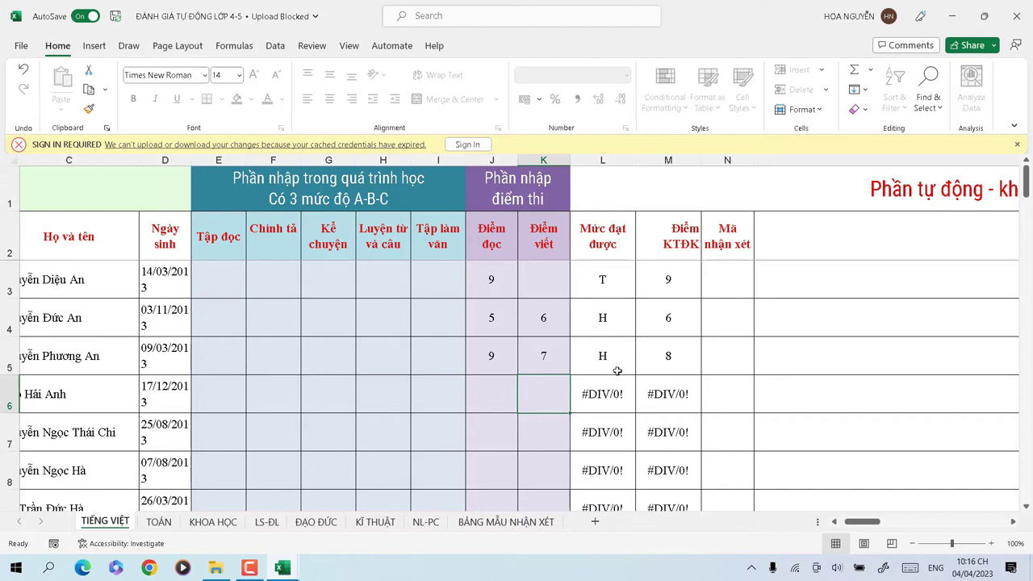
For the student in row 6, enter 4 as Điểm đọc and 2 as Điểm viết
left_click(490, 394)
type("4")
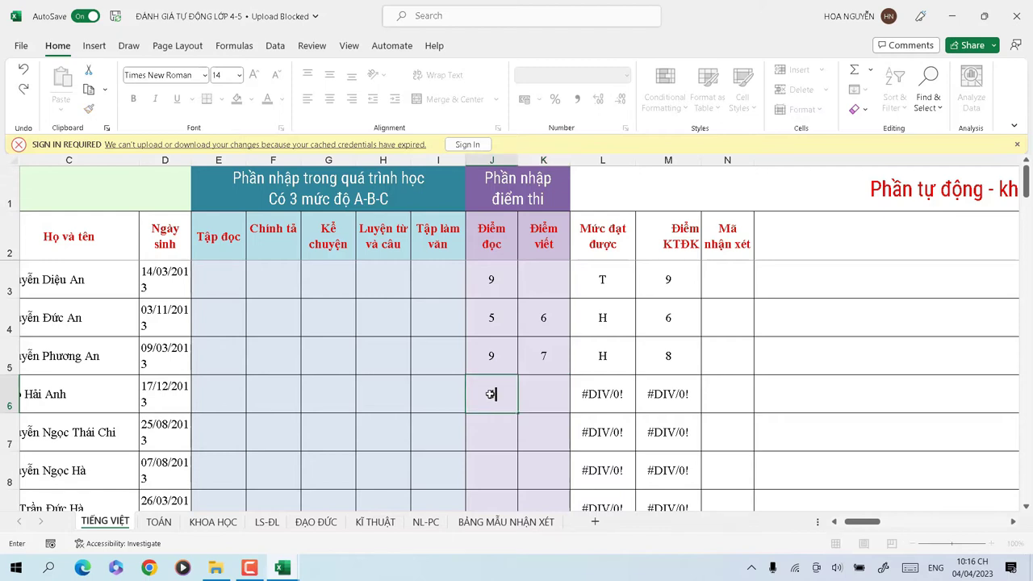
left_click(542, 396)
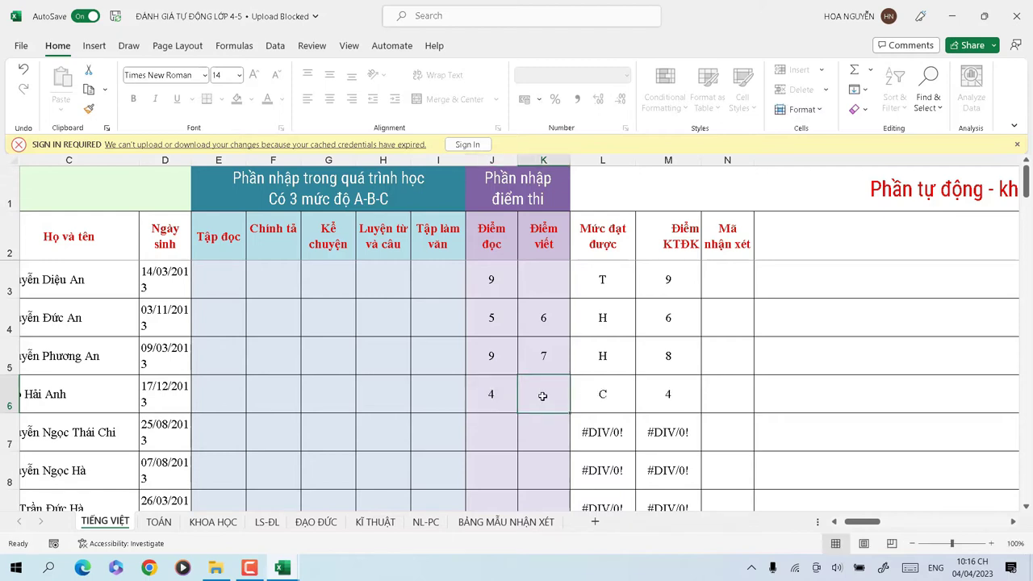
type("2")
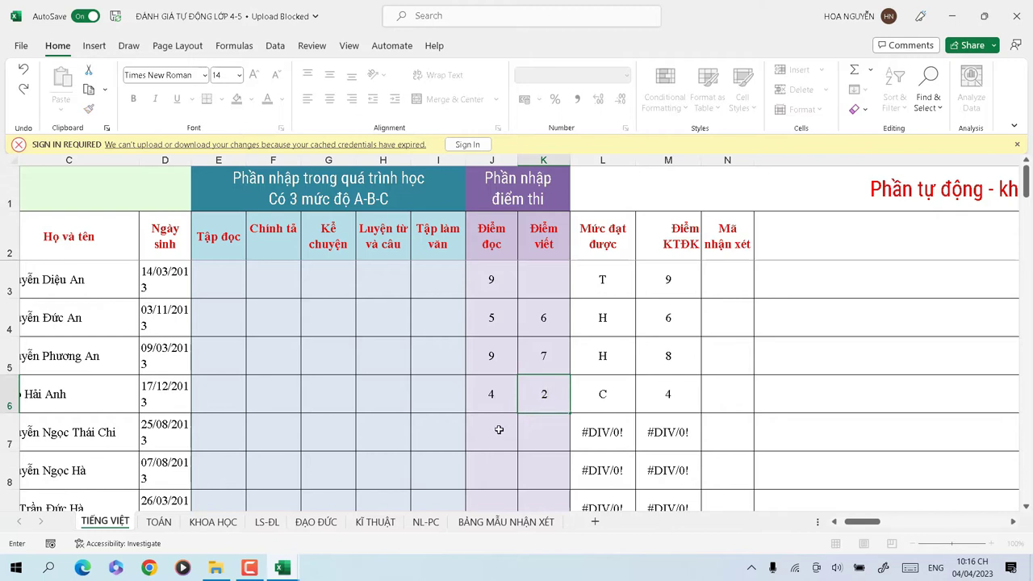
For the student in row 7, enter 9 as Điểm đọc and 9,75 as Điểm viết
left_click(497, 429)
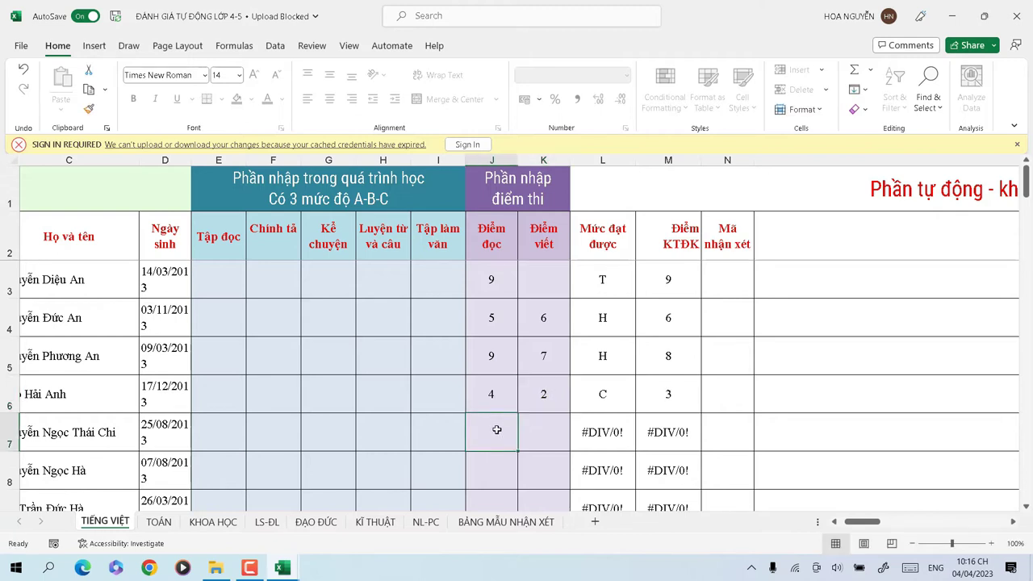
type("9")
left_click(533, 430)
type("9,75")
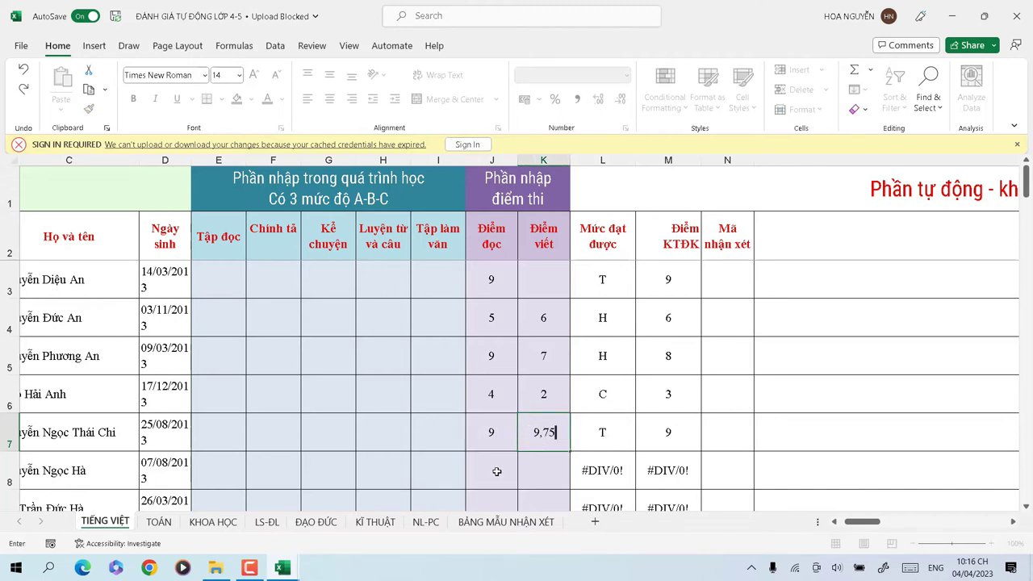
left_click(497, 472)
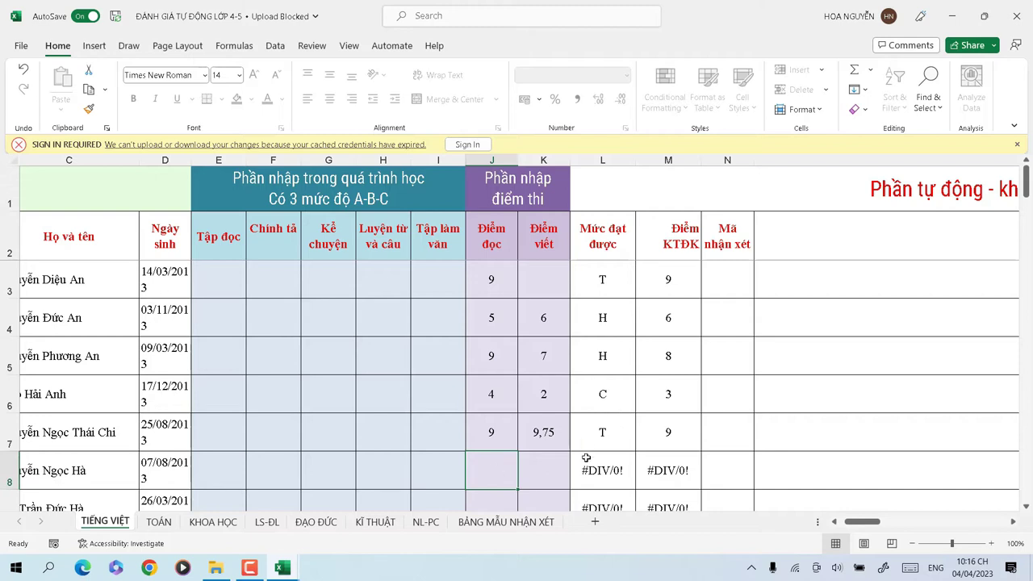
For the student in row 8, enter 8,5 as Điểm đọc and 8,75 as Điểm viết
type("8,5")
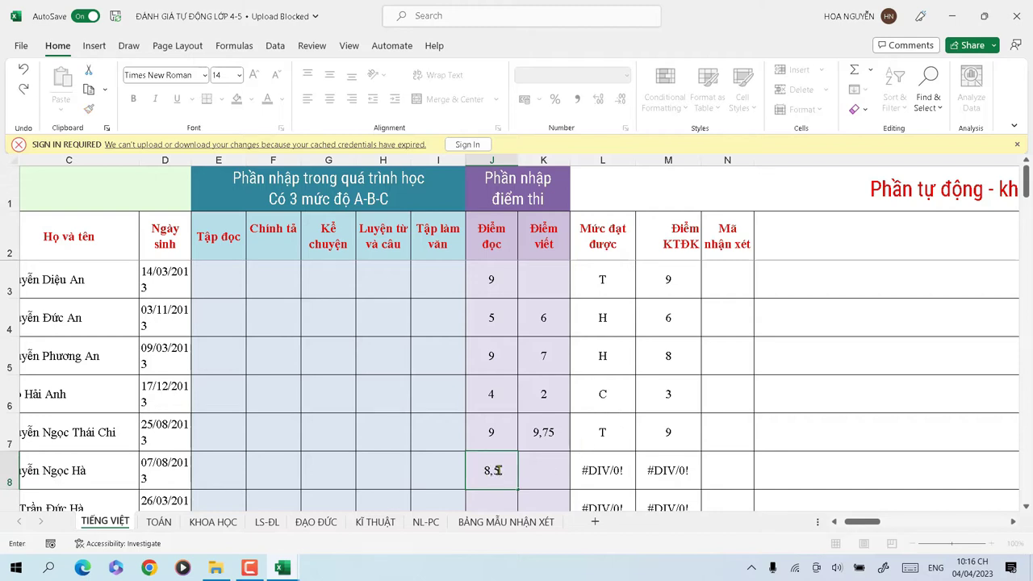
left_click(537, 472)
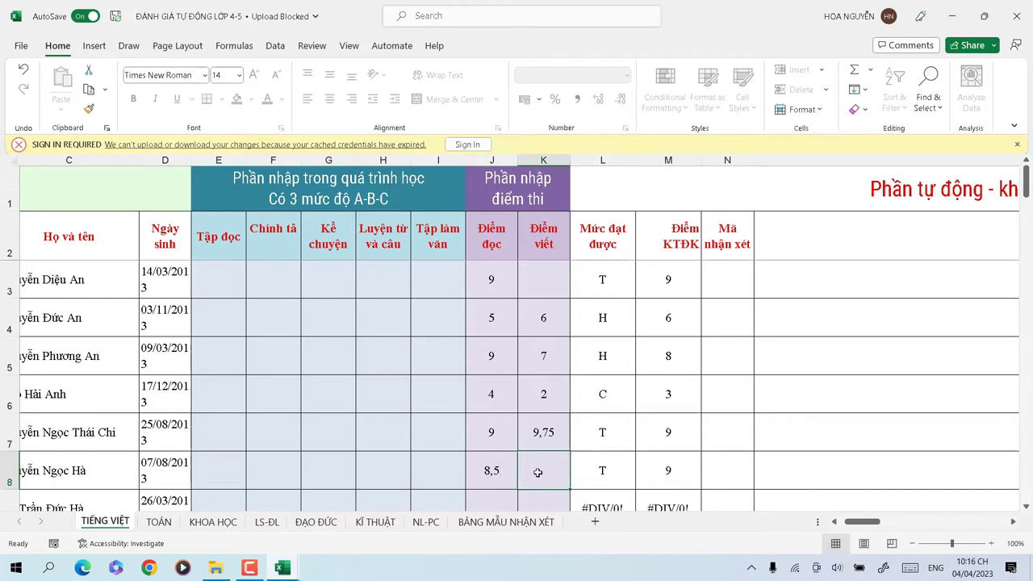
type("8,75")
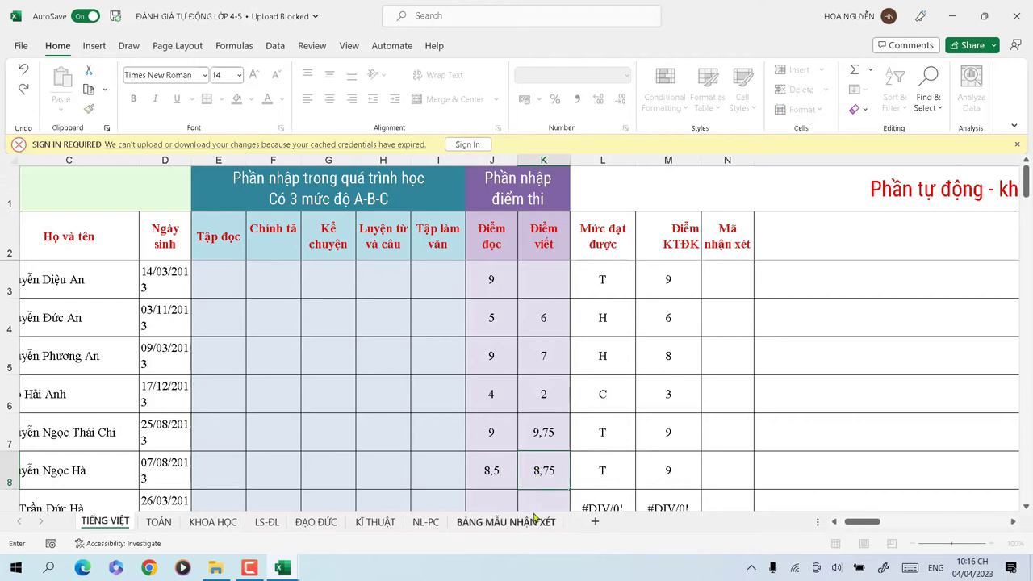
left_click(662, 478)
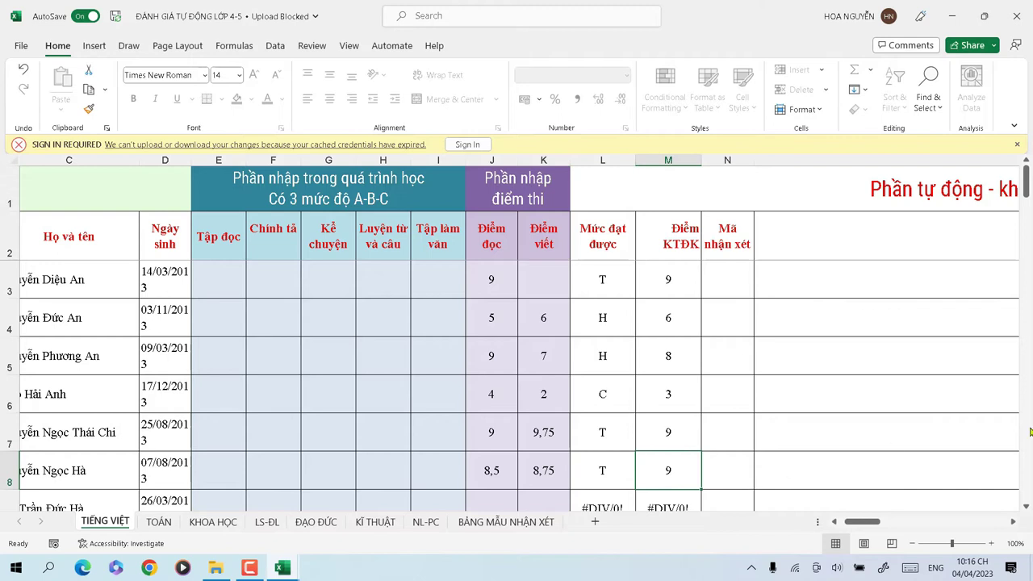
mouse_move(1026, 191)
left_mouse_down()
mouse_move(1028, 200)
mouse_move(1028, 179)
left_mouse_up()
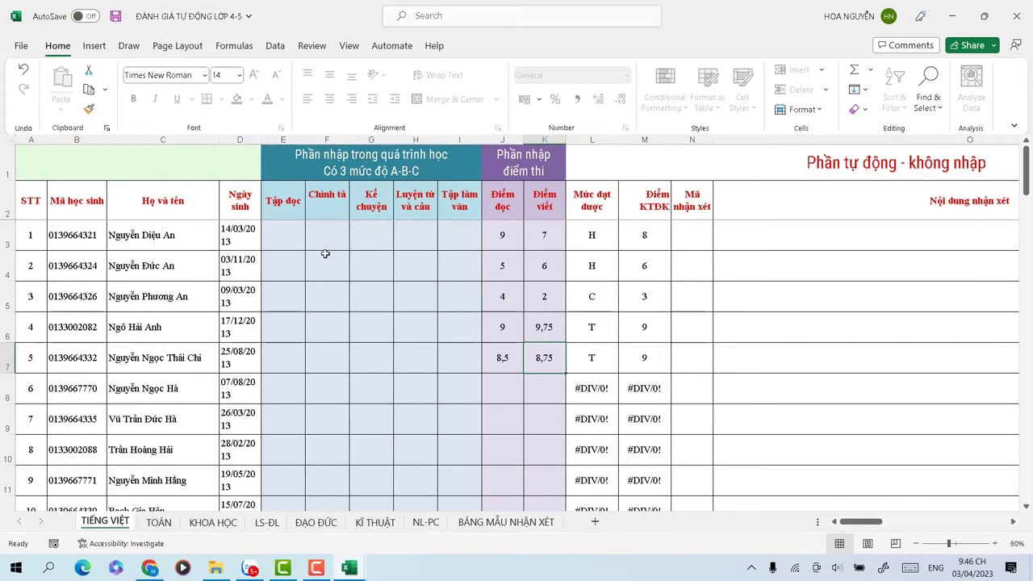
Examine the Nội dung nhận xét cells in rows 3 to 7 and row 3's rating cells from Tập đọc to Tập làm văn
left_click(741, 242)
left_click(738, 258)
left_click(745, 292)
left_click(744, 328)
left_click(741, 357)
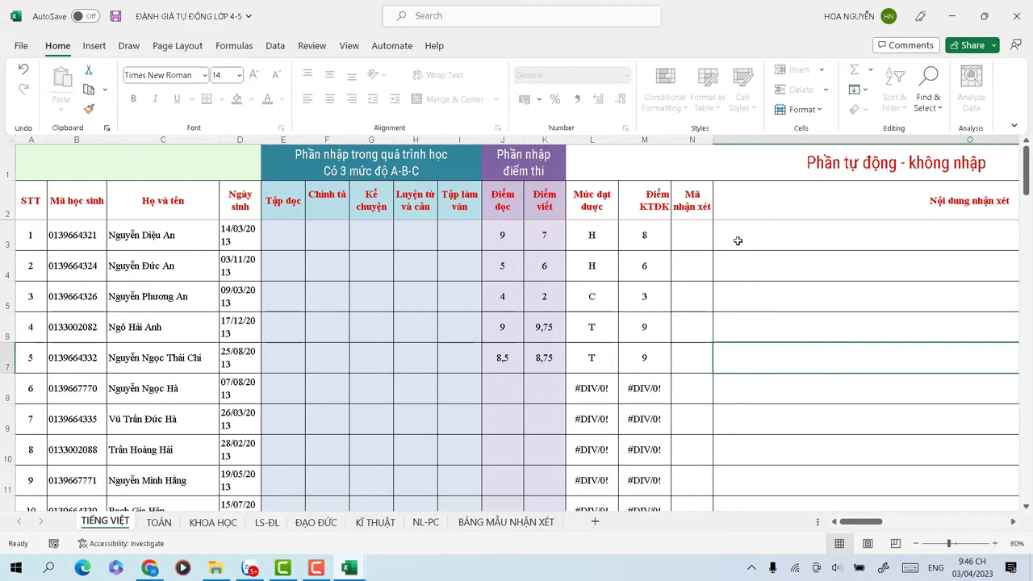
left_click(285, 233)
left_click(329, 234)
left_click(374, 236)
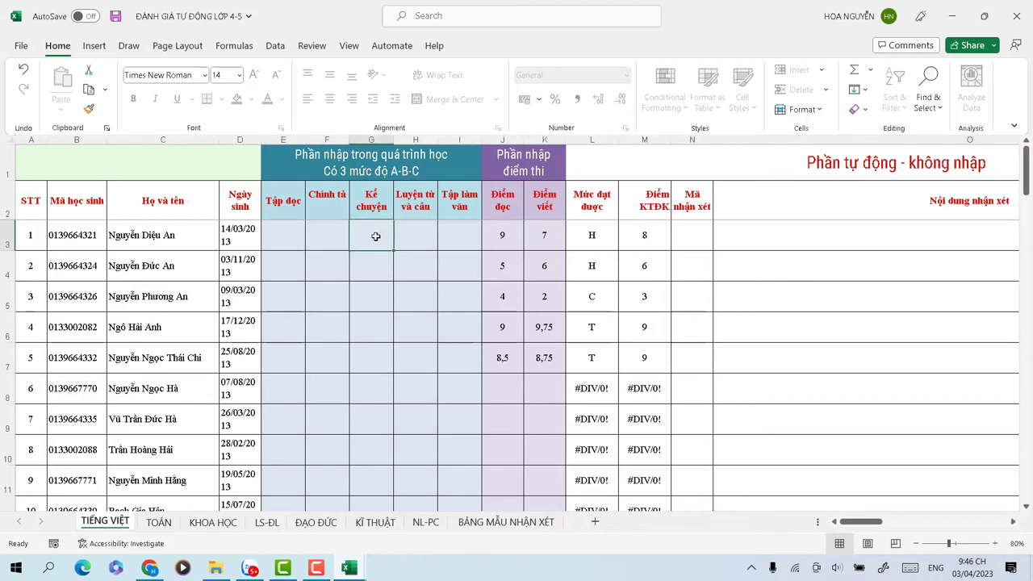
left_click(420, 238)
left_click(459, 235)
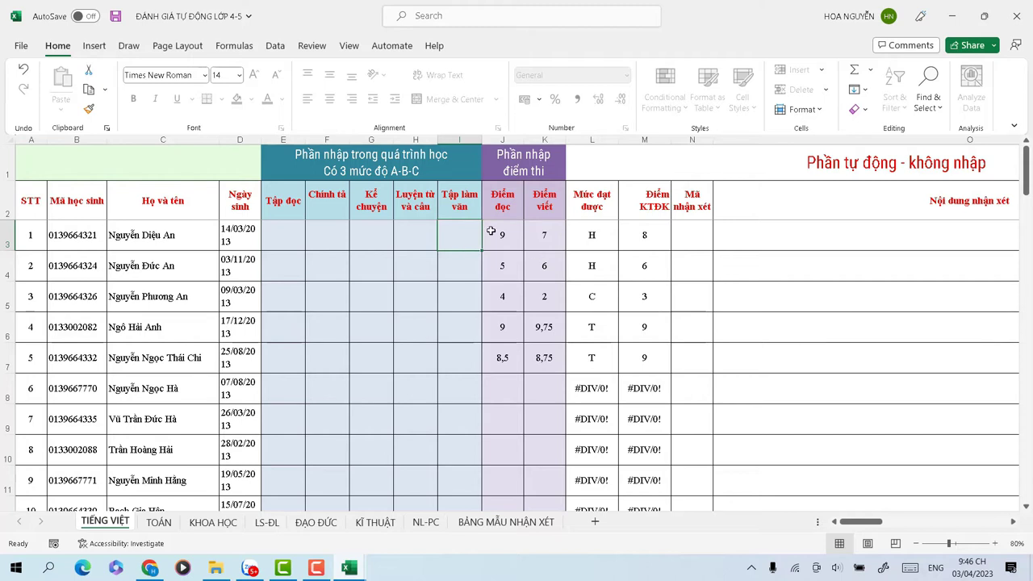
Enter a as the Tập đọc rating in row 3 and check the comment it generates
left_click(287, 233)
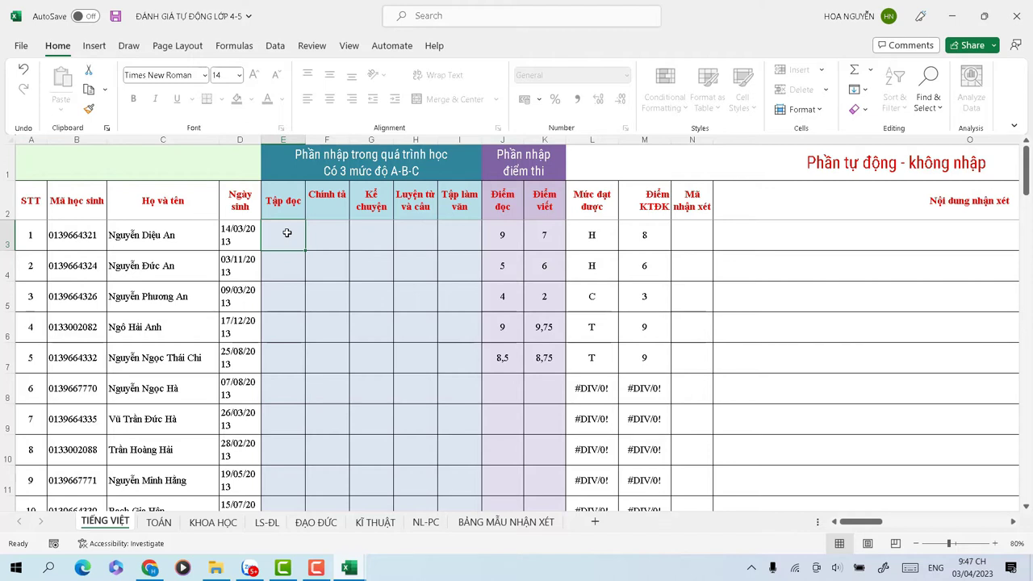
type("a")
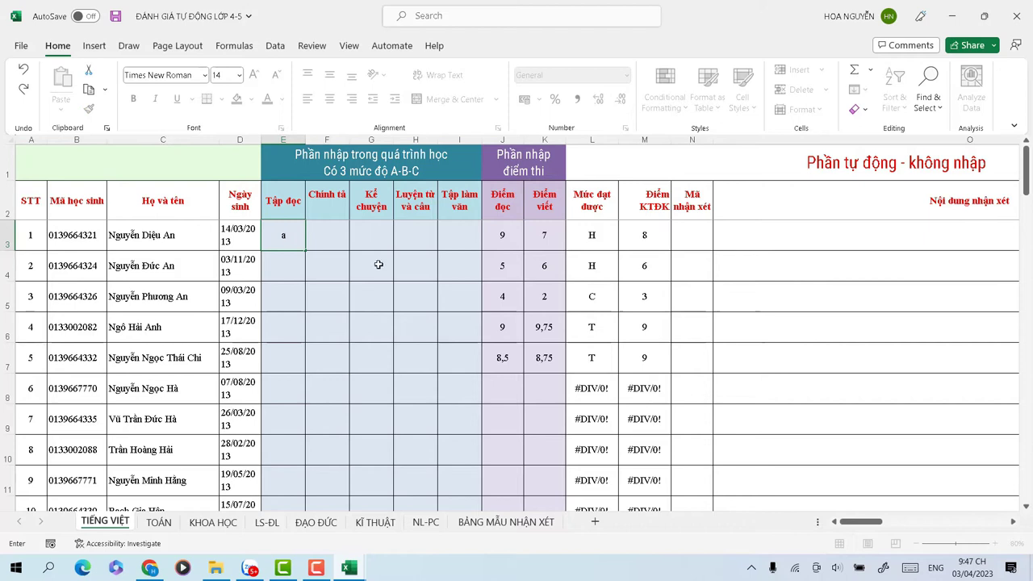
left_click(307, 274)
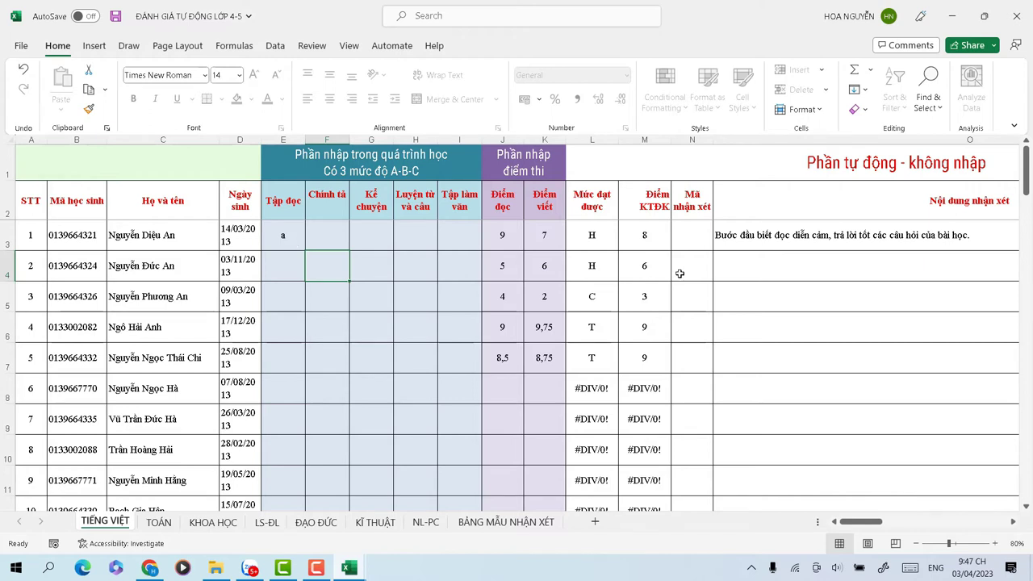
left_click(735, 244)
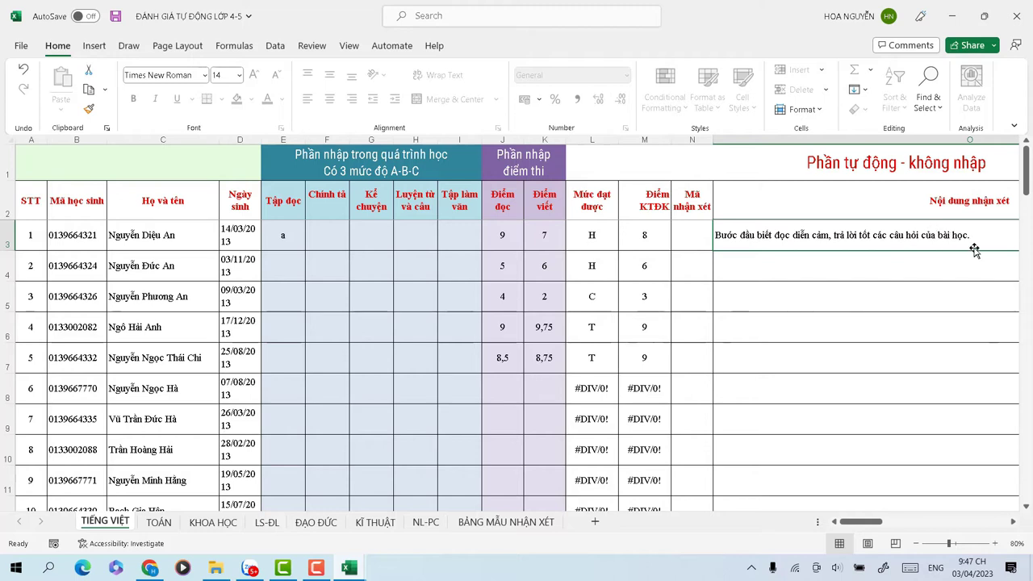
Enter b as the Chính tả rating in row 3 and check the generated comment
left_click(327, 234)
type("b")
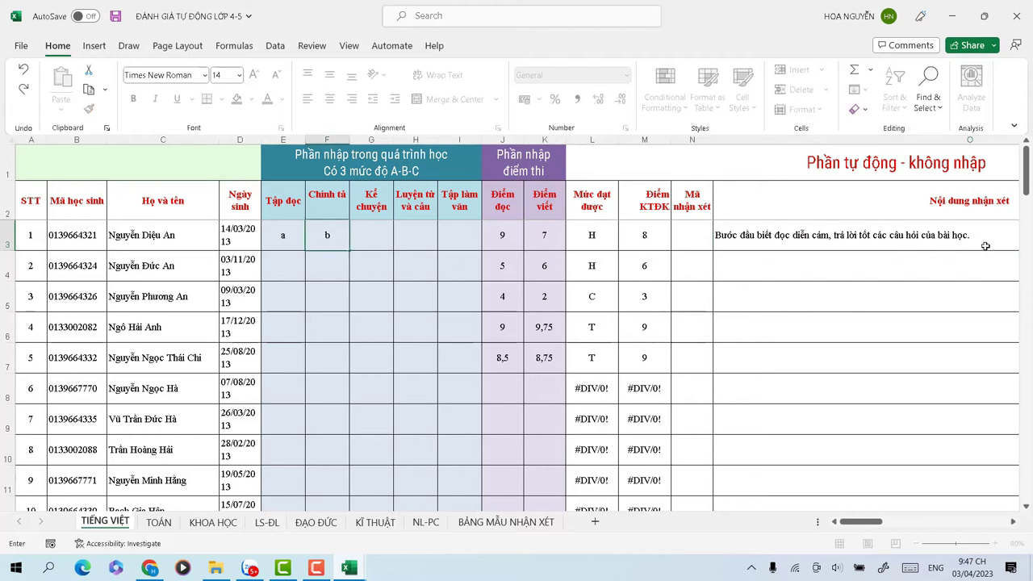
left_click_drag(865, 522, 879, 525)
left_click(714, 232)
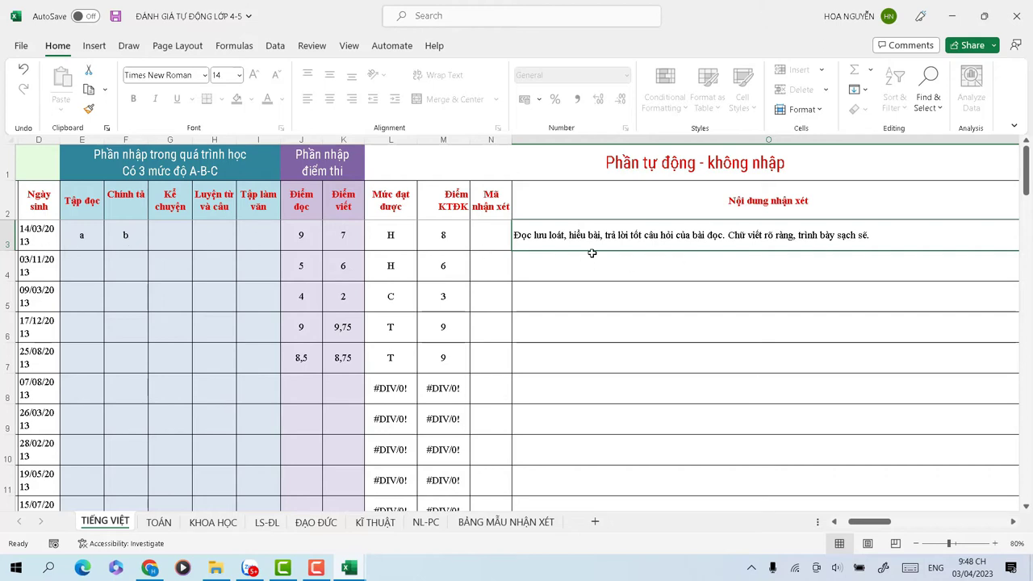
Try to replace the Chính tả rating in row 3 with c
left_click(126, 234)
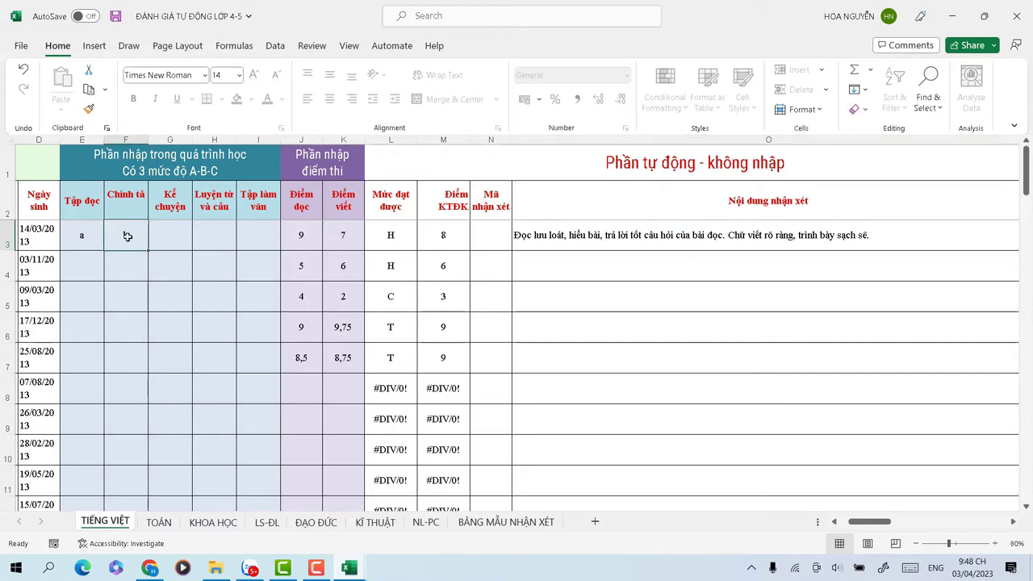
type("chính tả")
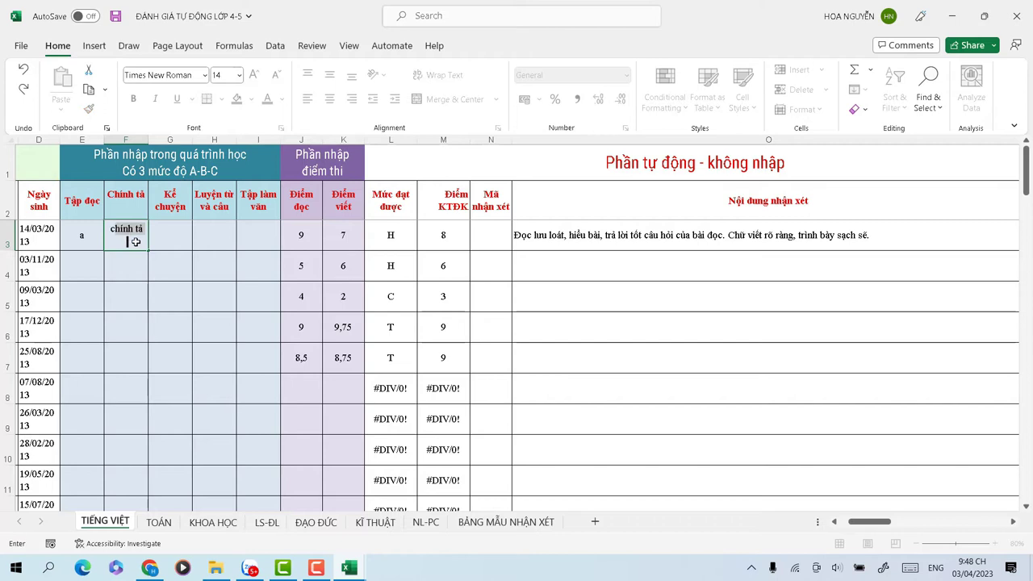
left_click(127, 300)
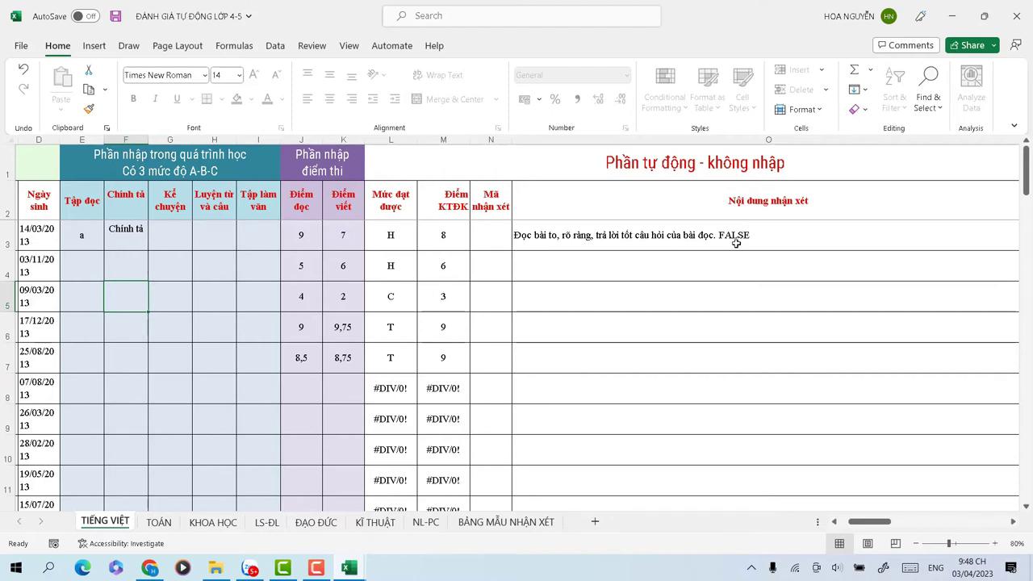
left_click(121, 229)
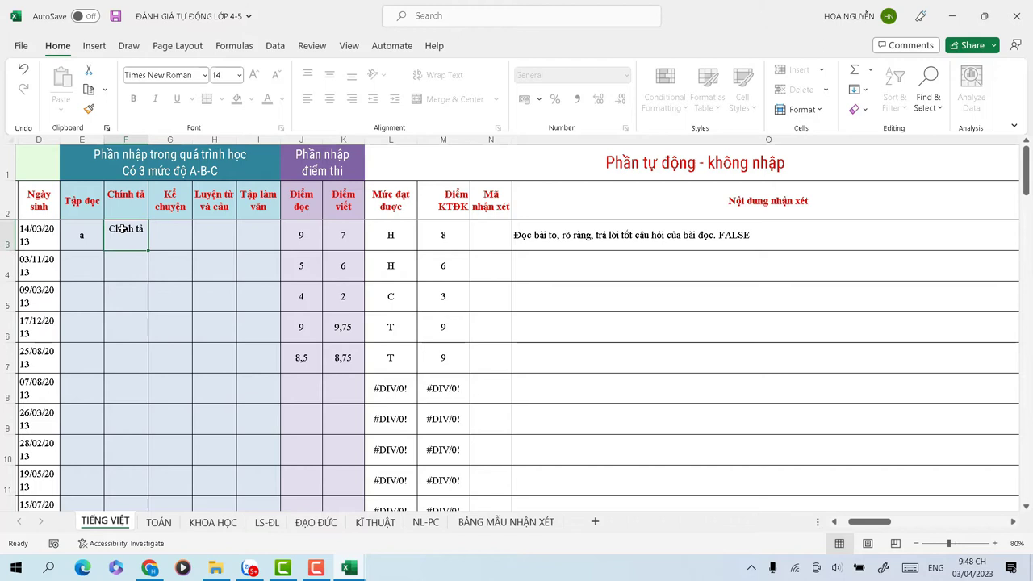
type("c")
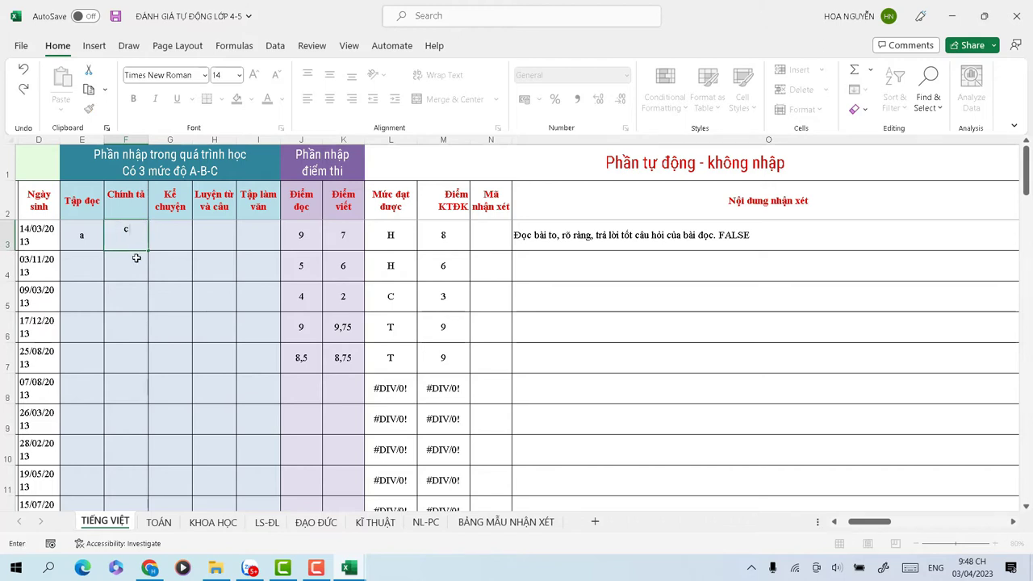
key("Return")
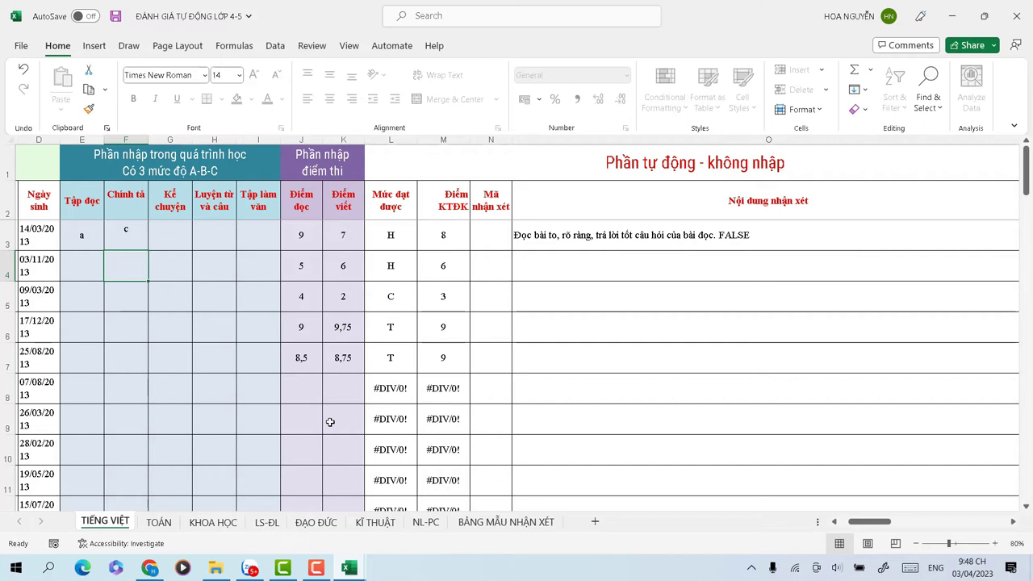
Undo the Chính tả entries in row 3 until that cell is empty
left_click(23, 69)
left_click(23, 70)
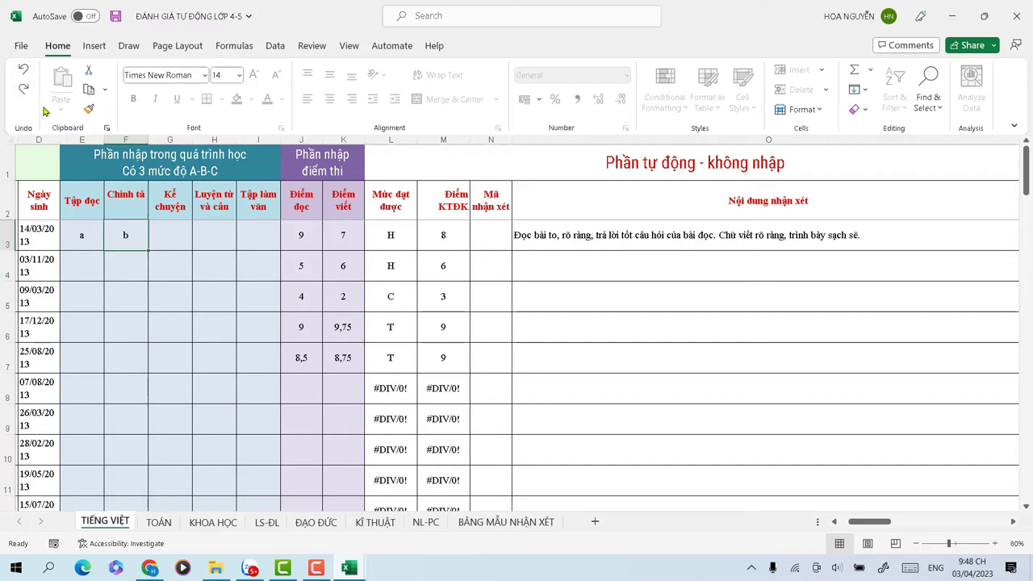
left_click(23, 69)
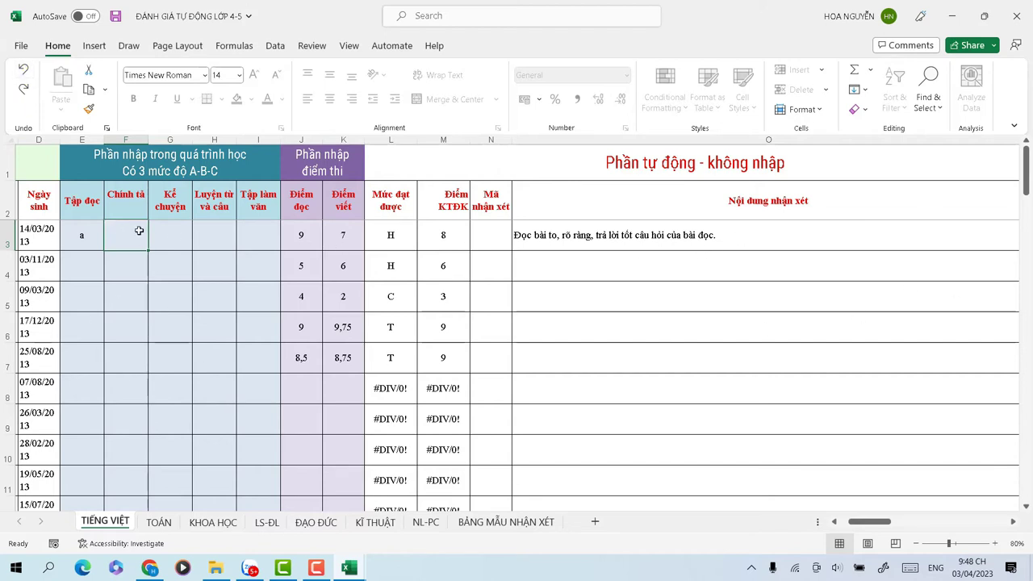
For the student in row 3, enter c as Chính tả and b as Kể chuyện
type("c")
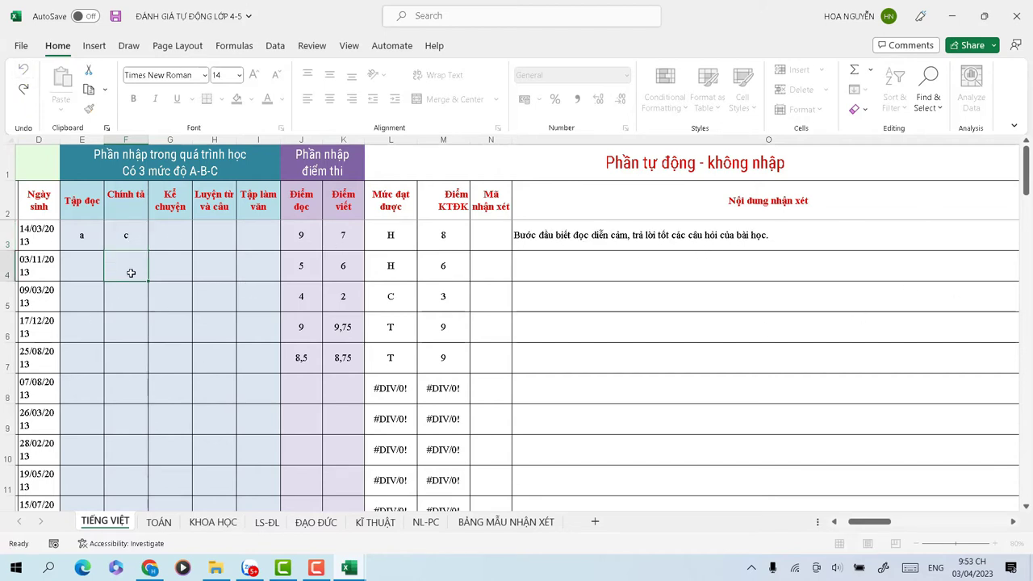
key("Return")
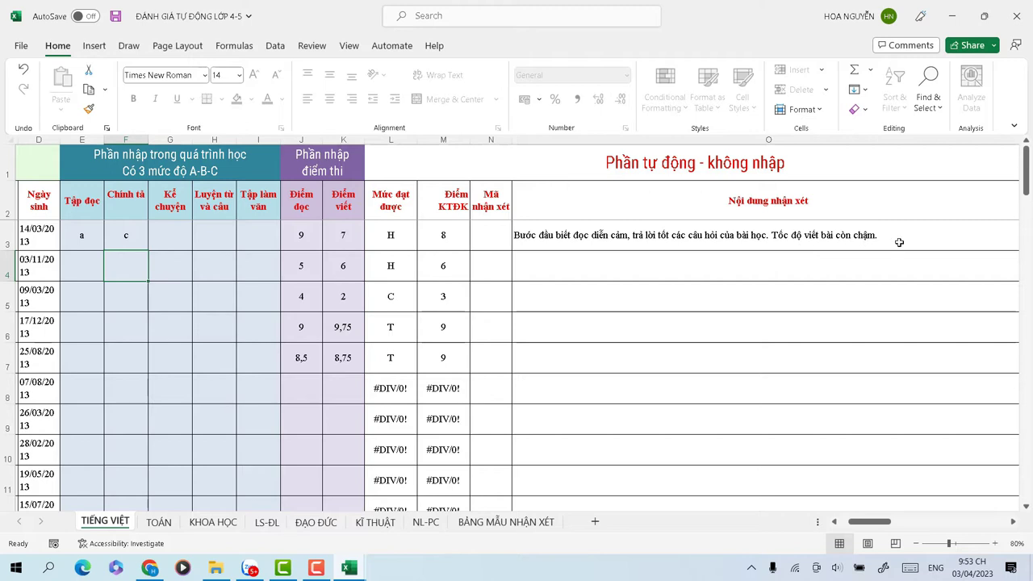
left_click(173, 241)
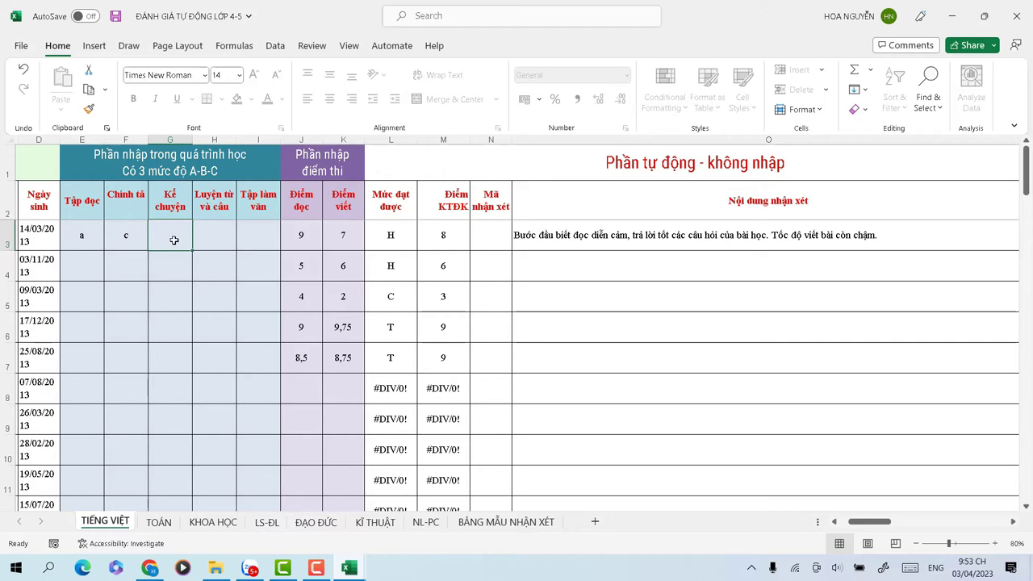
type("b")
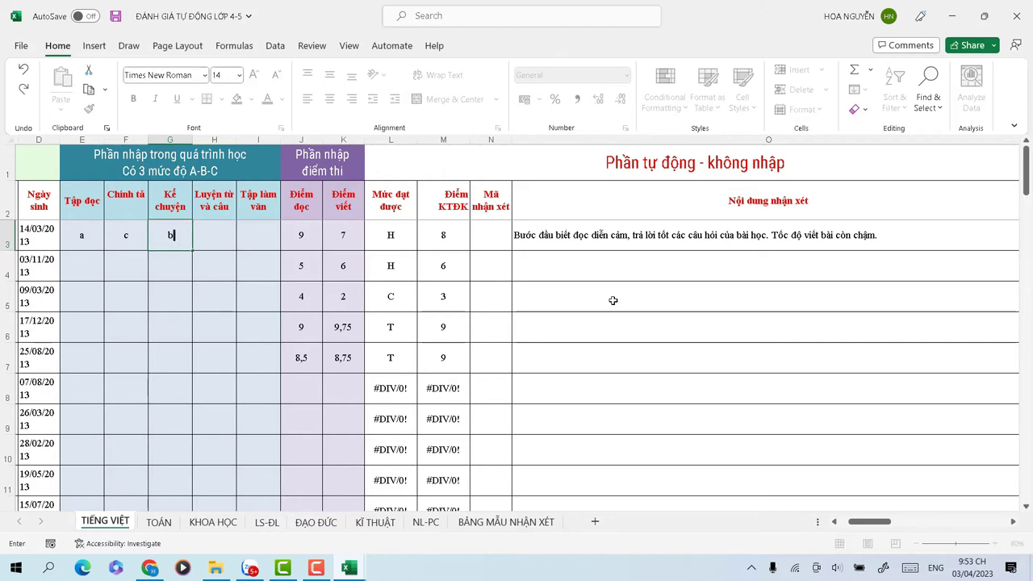
left_click(907, 245)
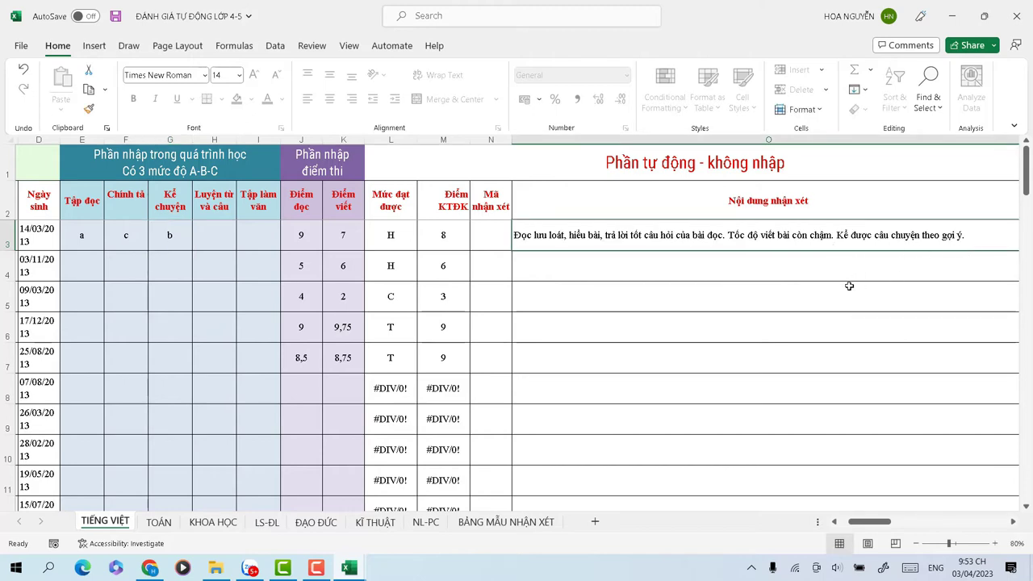
Enter a as the Luyện từ và câu rating in row 3 and check the full generated comment
left_click(216, 241)
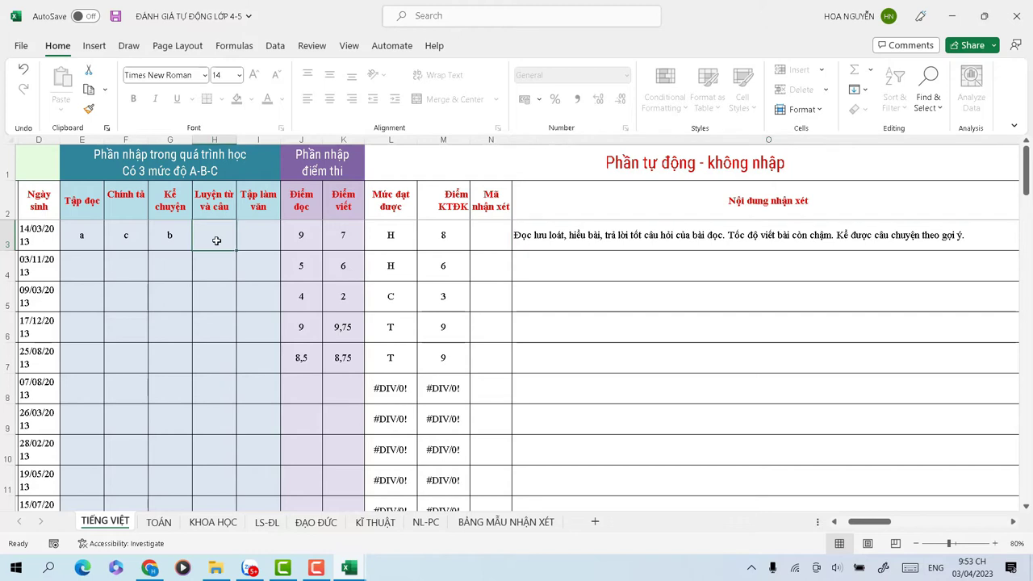
type("a")
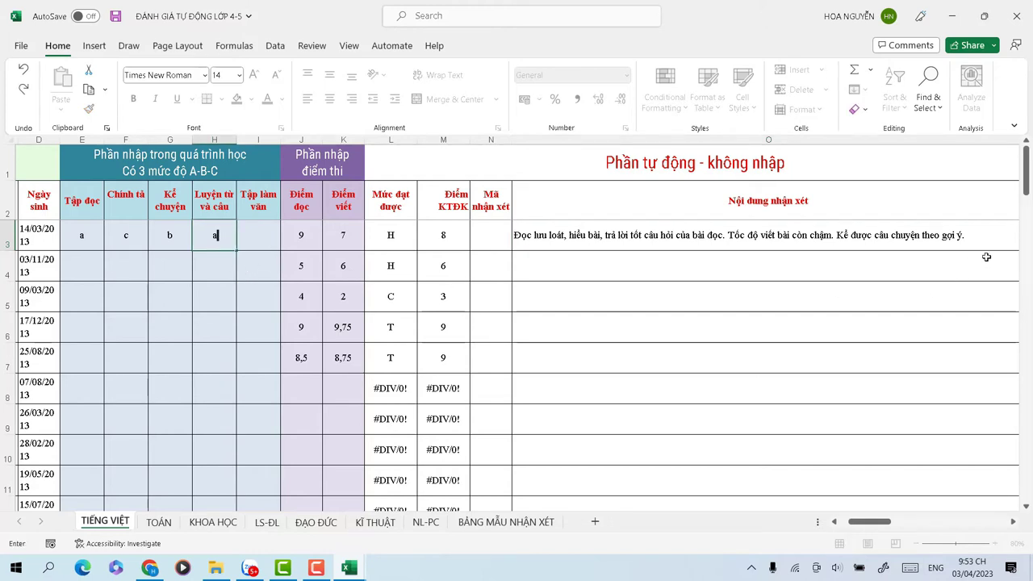
left_click_drag(878, 522, 886, 522)
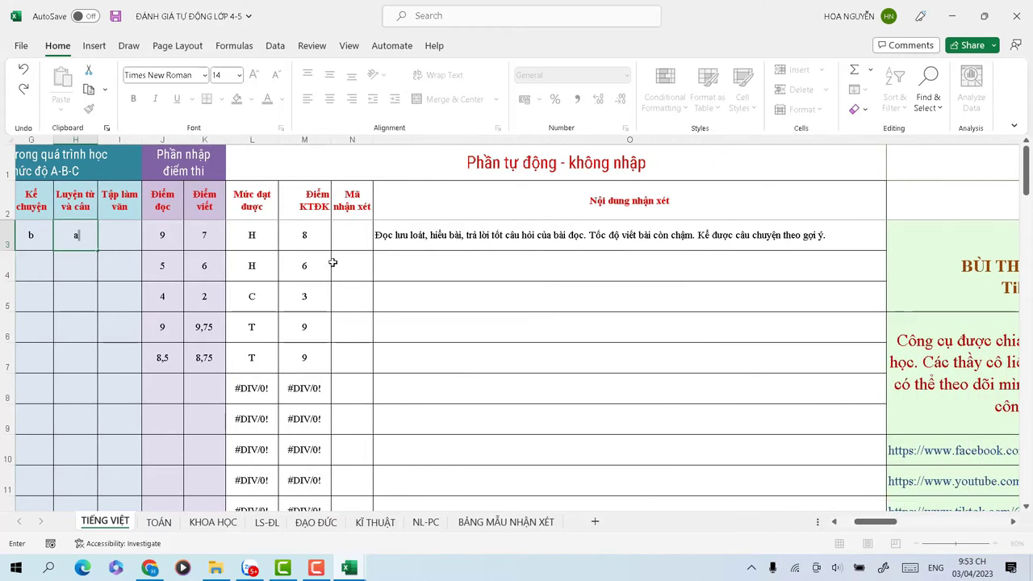
left_click(837, 265)
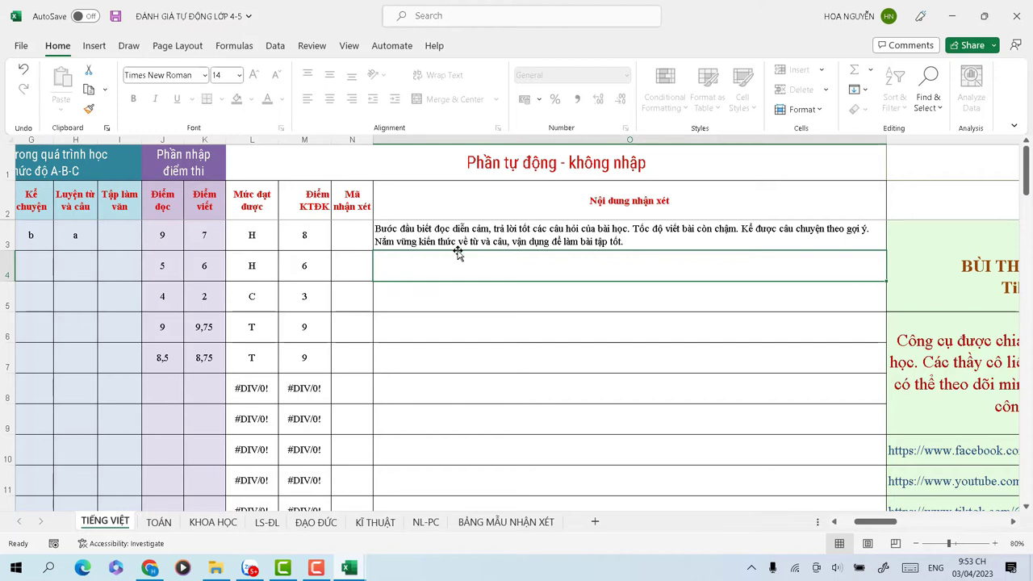
left_click(916, 543)
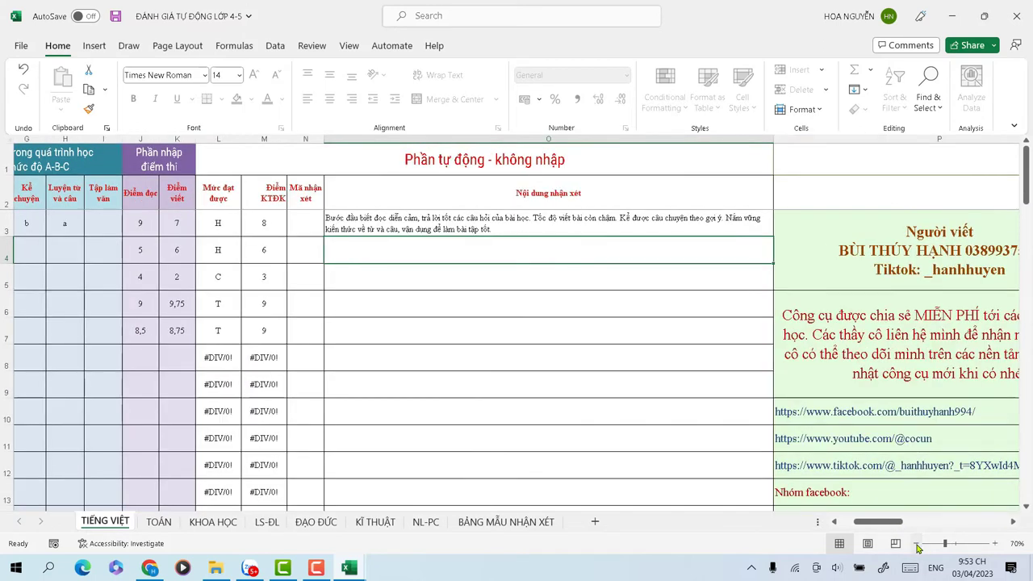
Enter a as the Tập làm văn rating in row 3
left_click(998, 545)
left_click(998, 545)
left_click_drag(880, 522, 870, 525)
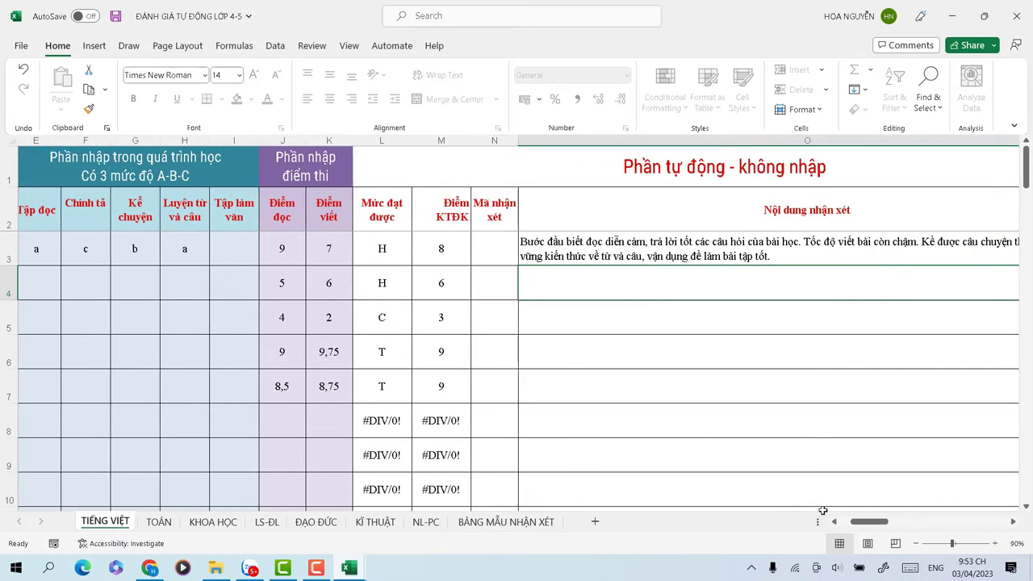
left_click(235, 247)
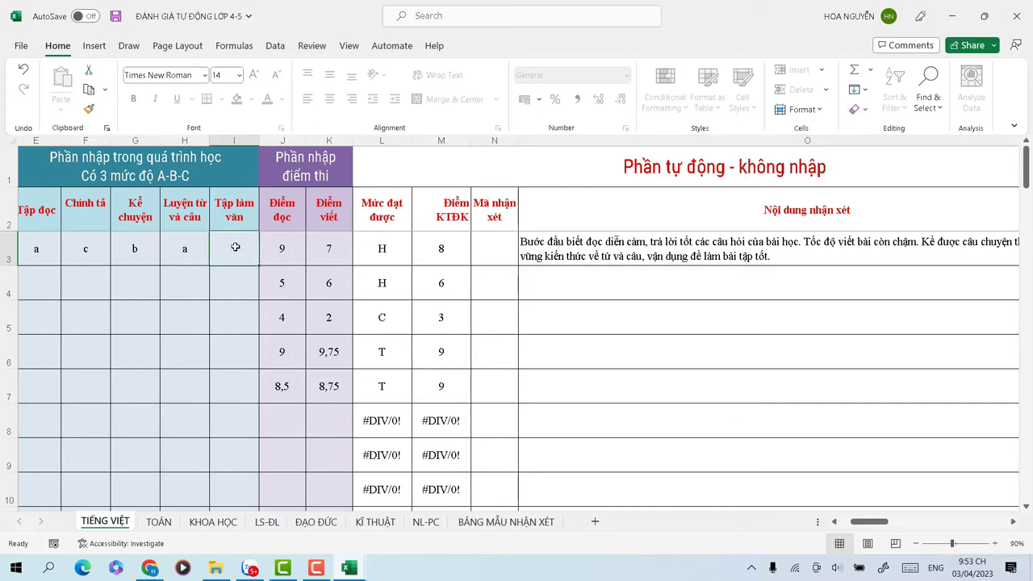
type("a")
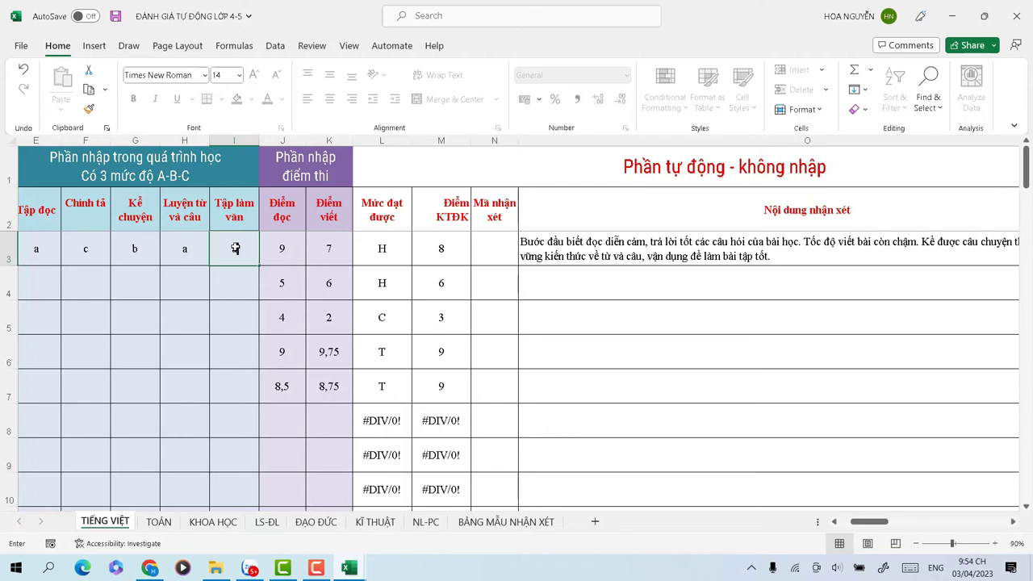
Enter a as the Tập đọc rating for the student in row 4 of the TIẾNG VIỆT sheet
left_click(192, 292)
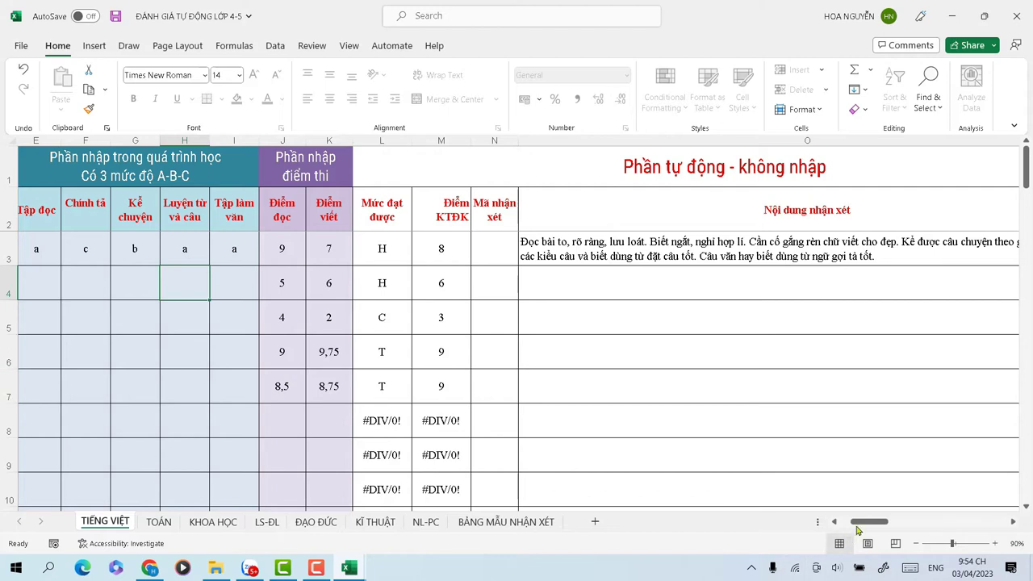
left_click_drag(869, 526, 863, 525)
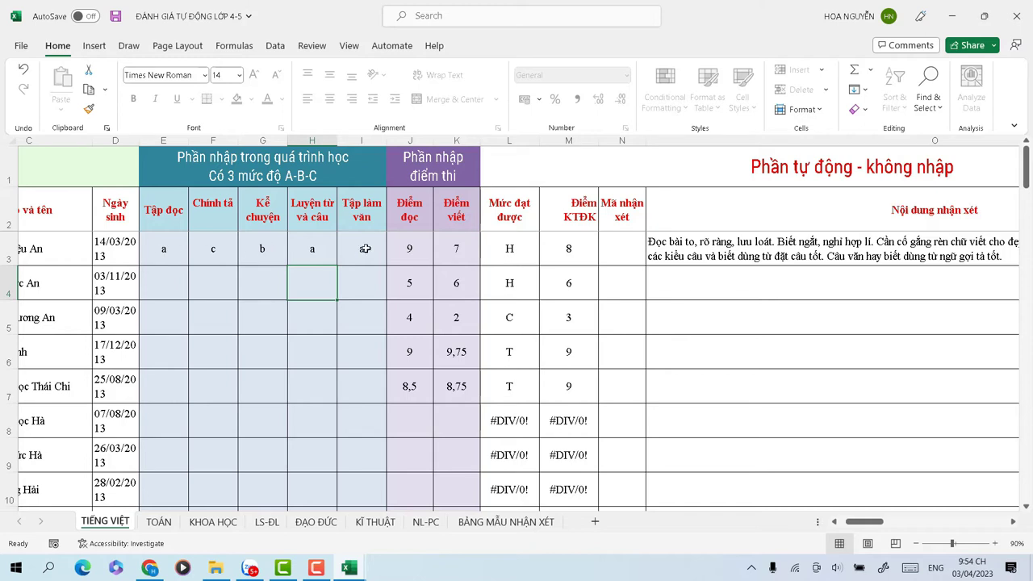
left_click(163, 284)
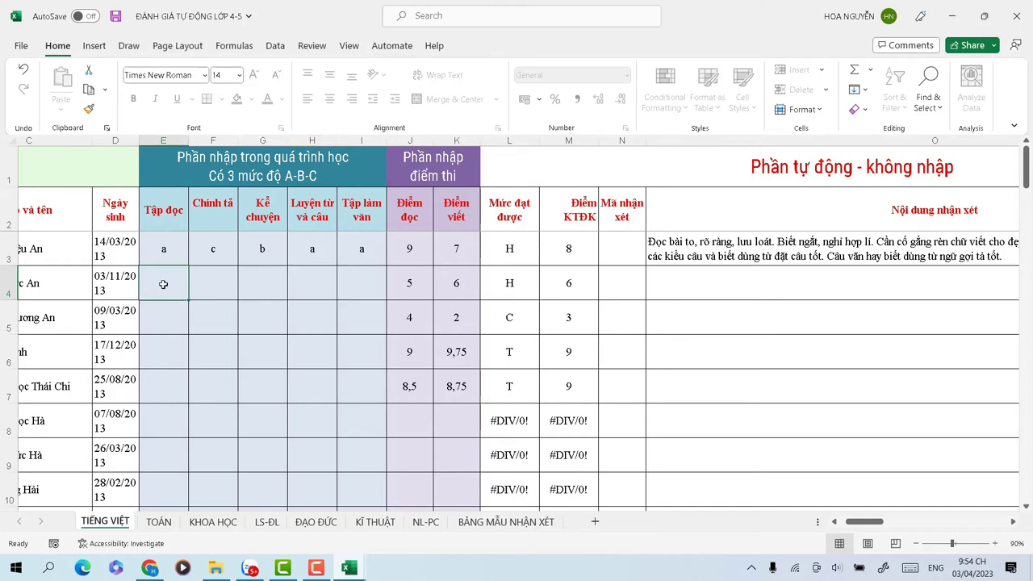
type("a")
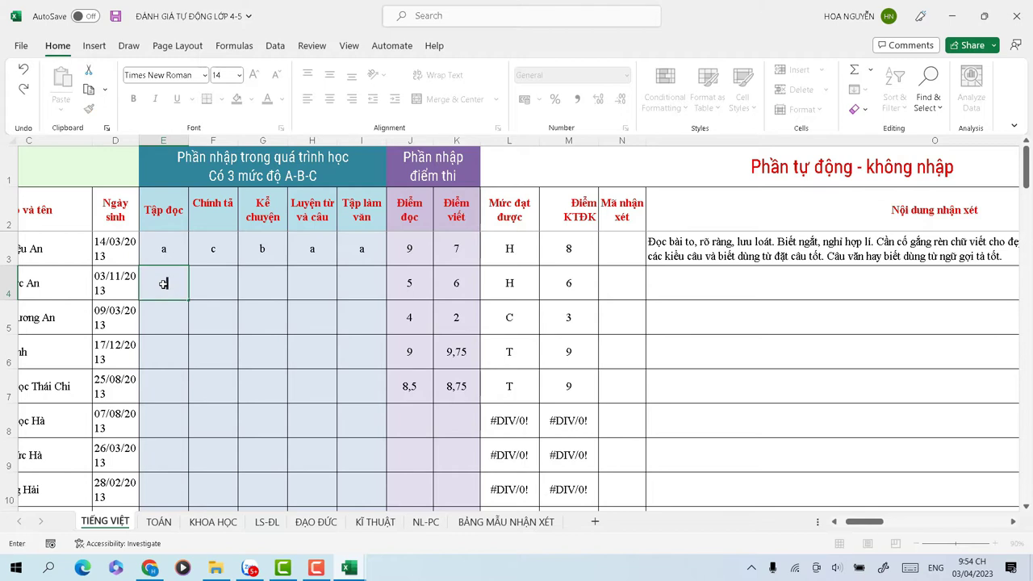
left_click(174, 338)
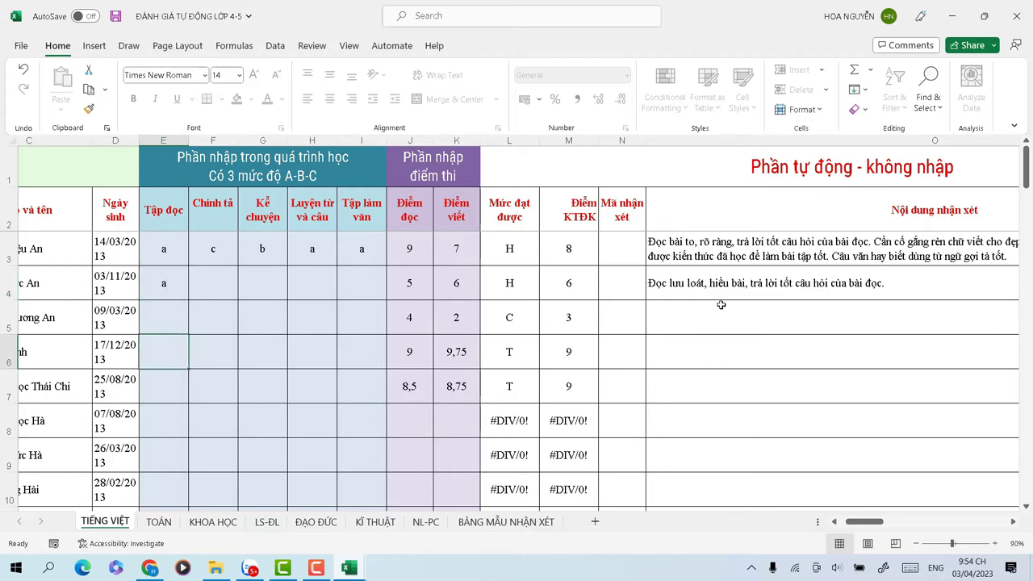
For the student in row 4, enter b as Luyện từ và câu and b as Tập làm văn
left_click(313, 288)
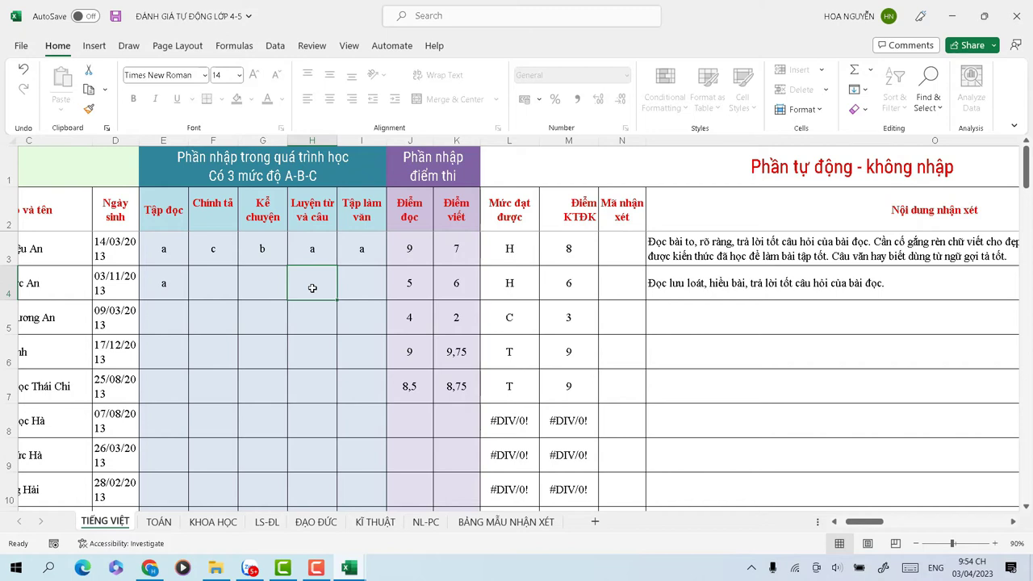
type("b")
key("Return")
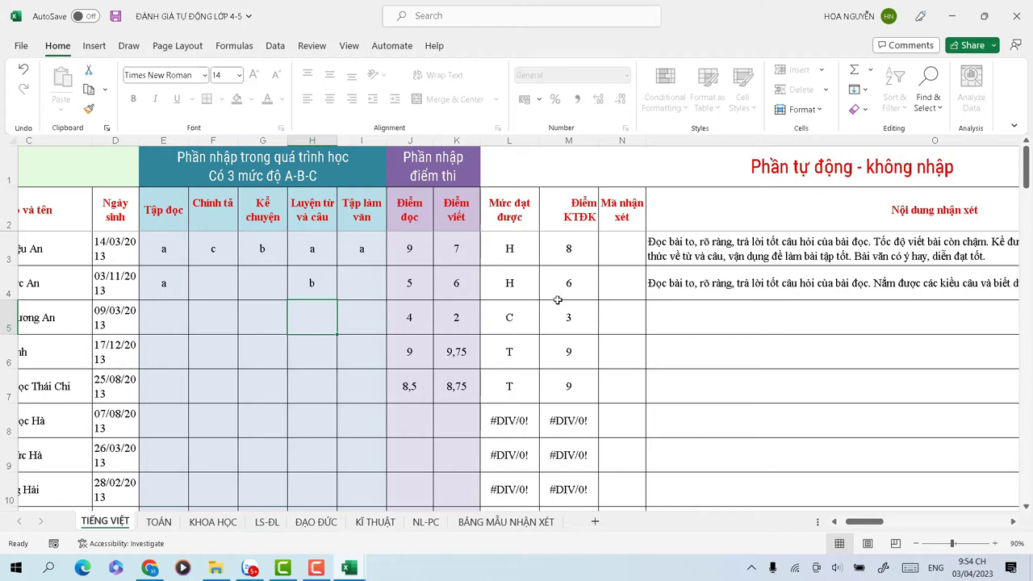
left_click(367, 289)
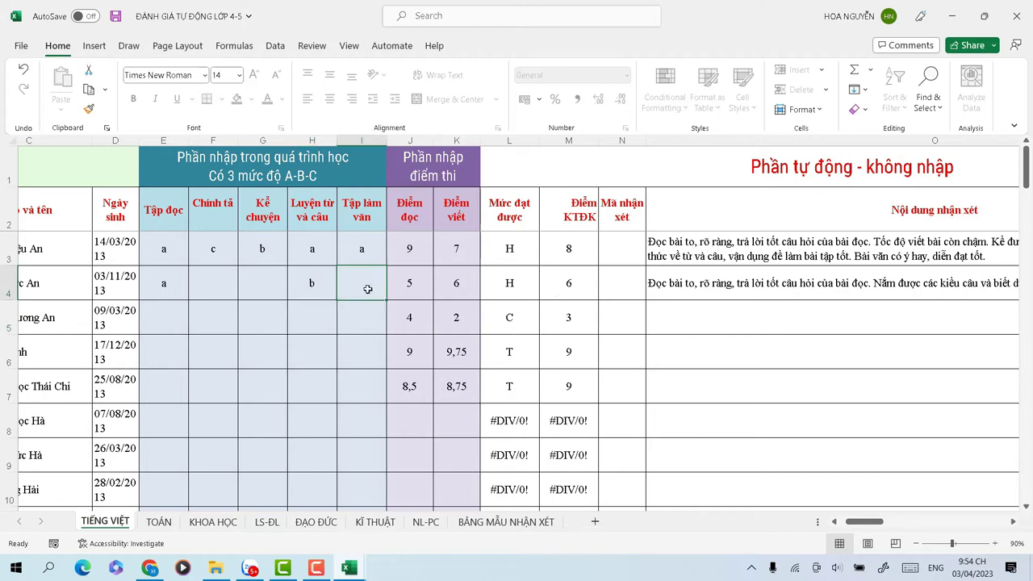
type("b")
left_click(323, 318)
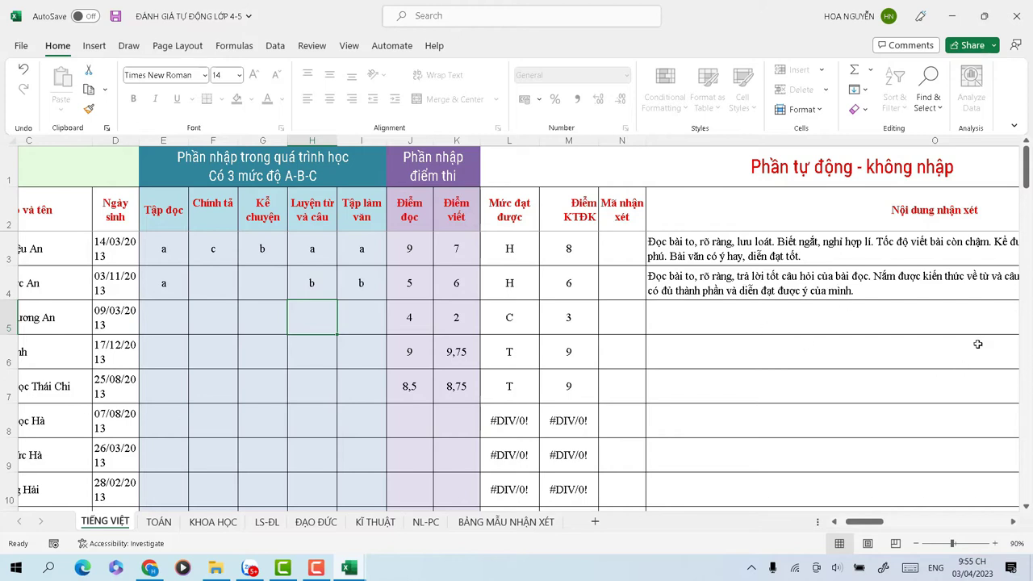
On the TOÁN sheet, enlarge the view to 100% and enter 9 as the Điểm KTĐK in row 2
left_click(158, 521)
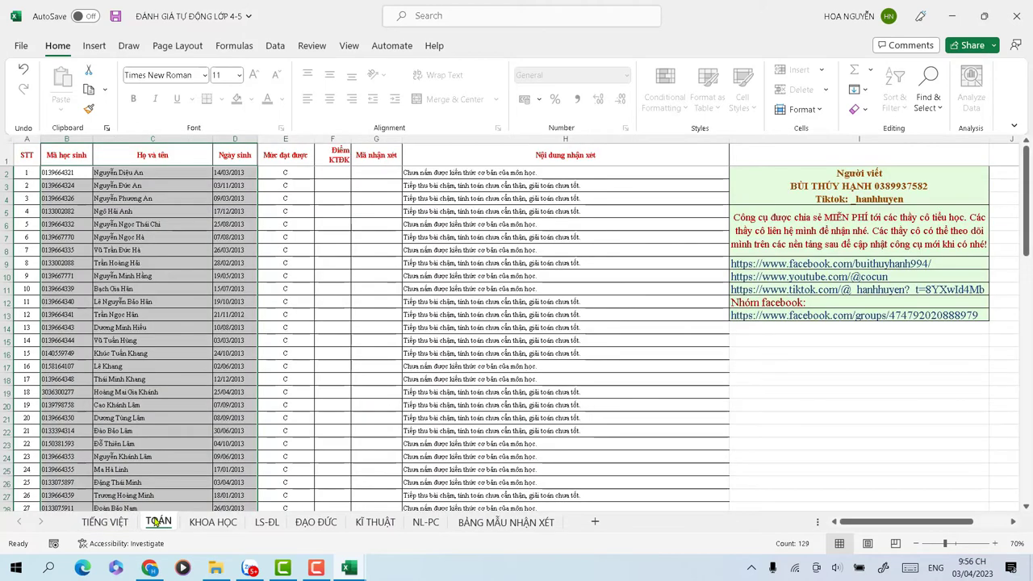
left_click(343, 278)
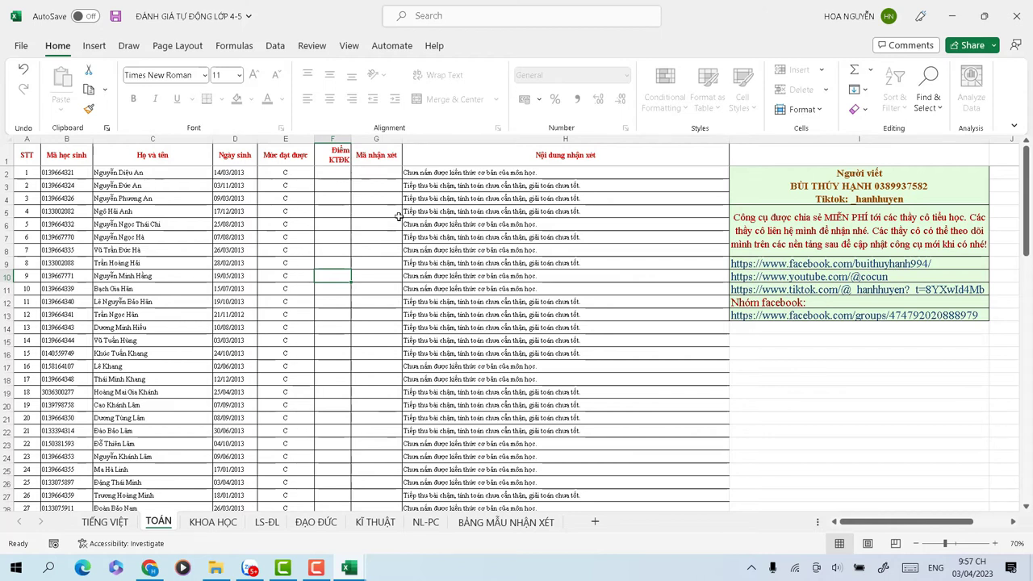
left_click(994, 544)
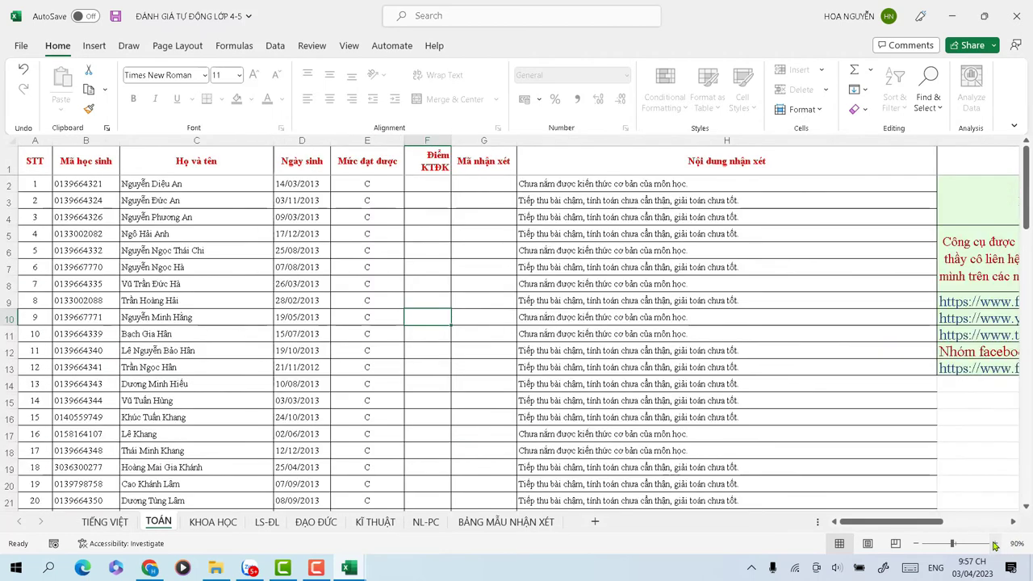
left_click(995, 544)
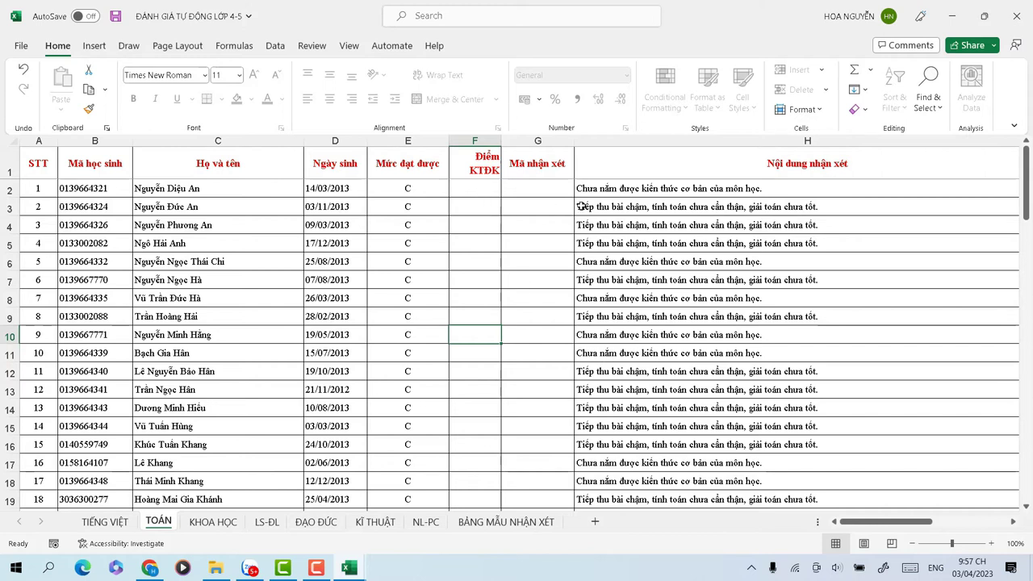
left_click(475, 189)
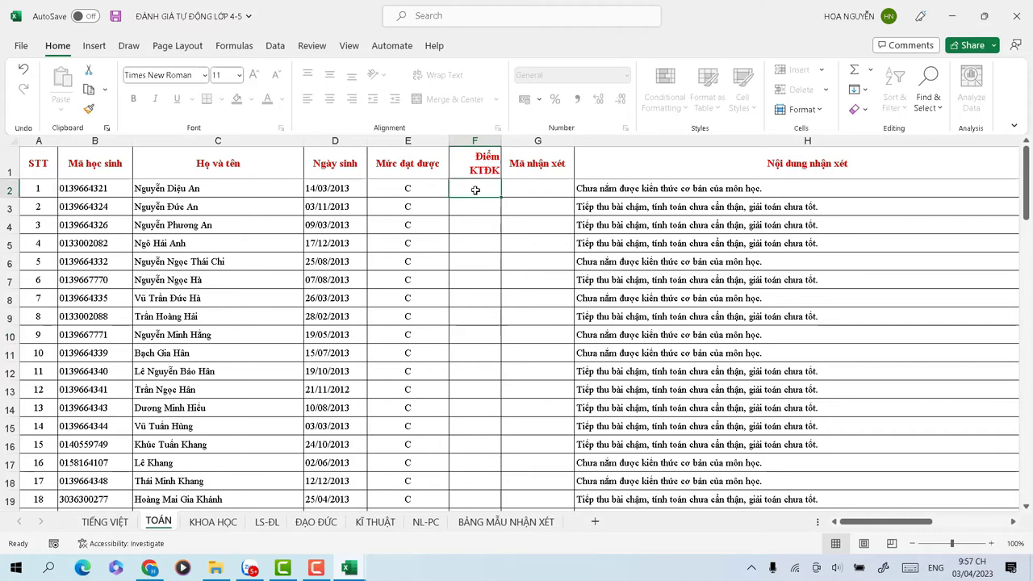
type("9")
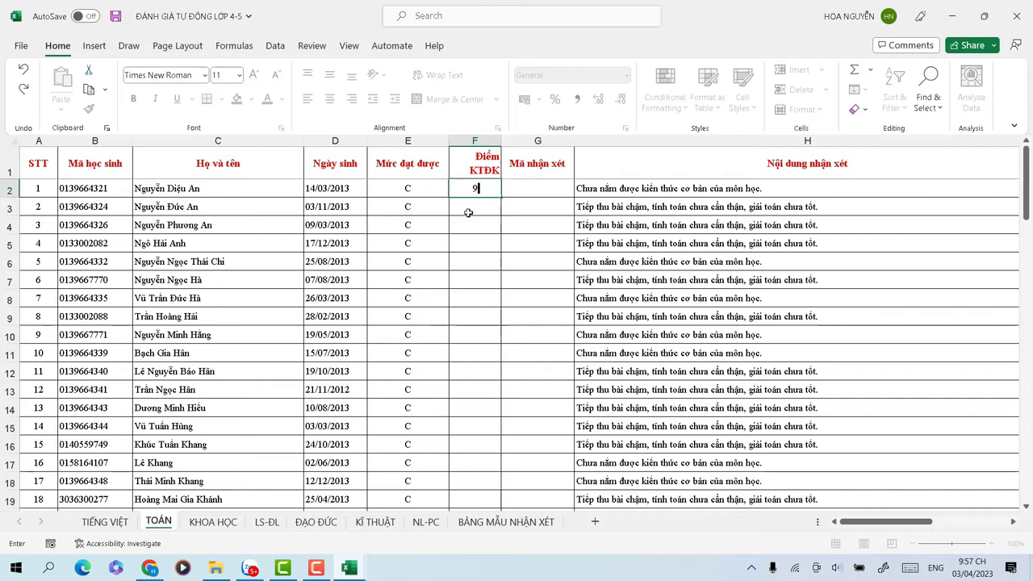
key("Return")
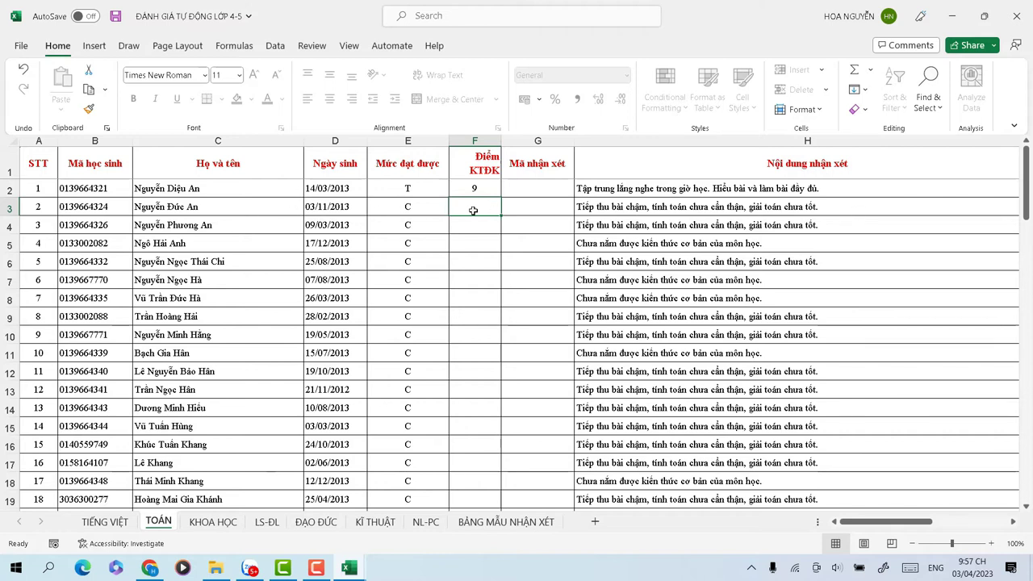
Enter the TOÁN test scores 5 in row 3 and 6 in row 4, and check row 4's comment and level
type("8")
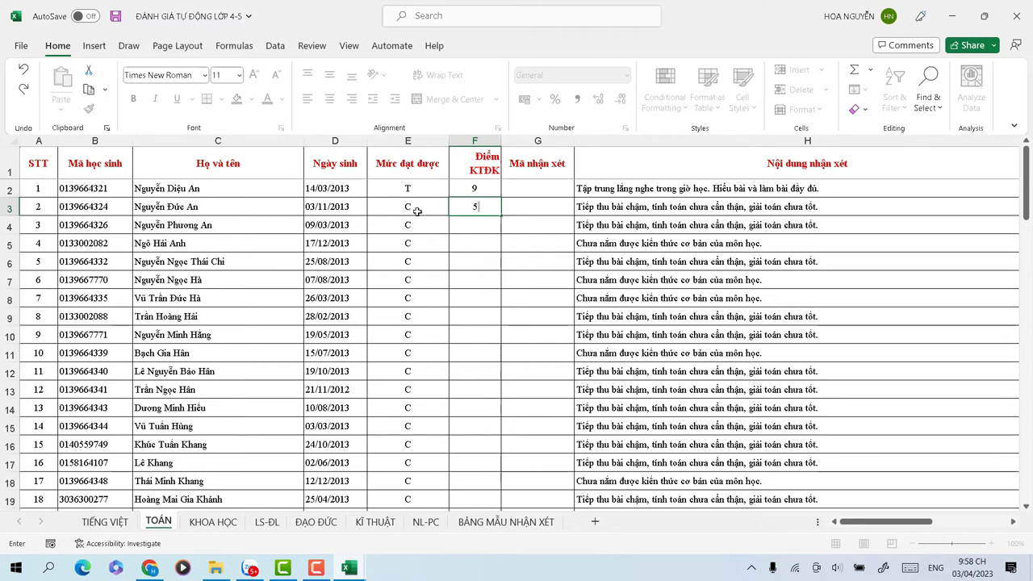
left_click(477, 239)
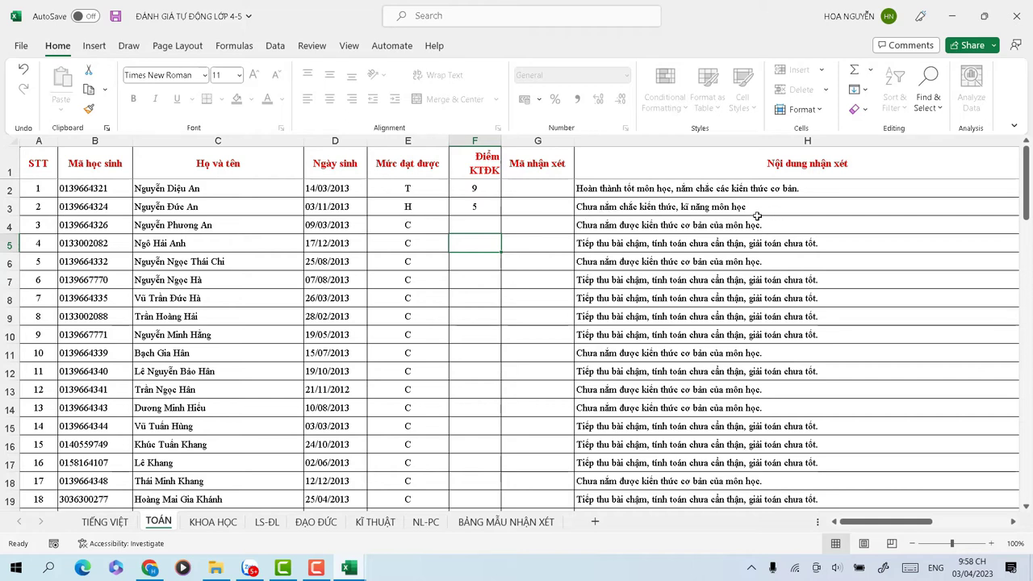
left_click(474, 224)
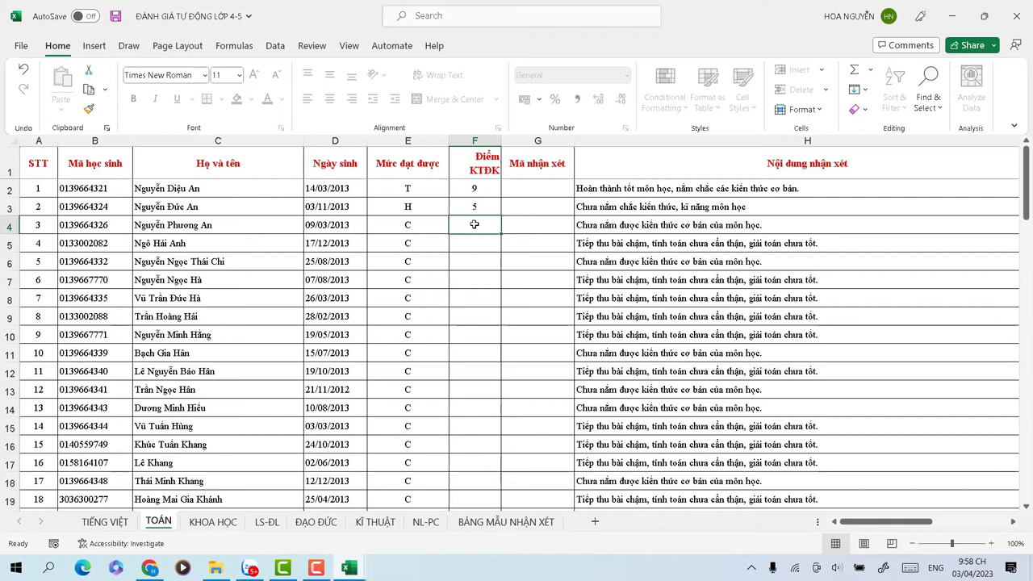
type("6")
key("Return")
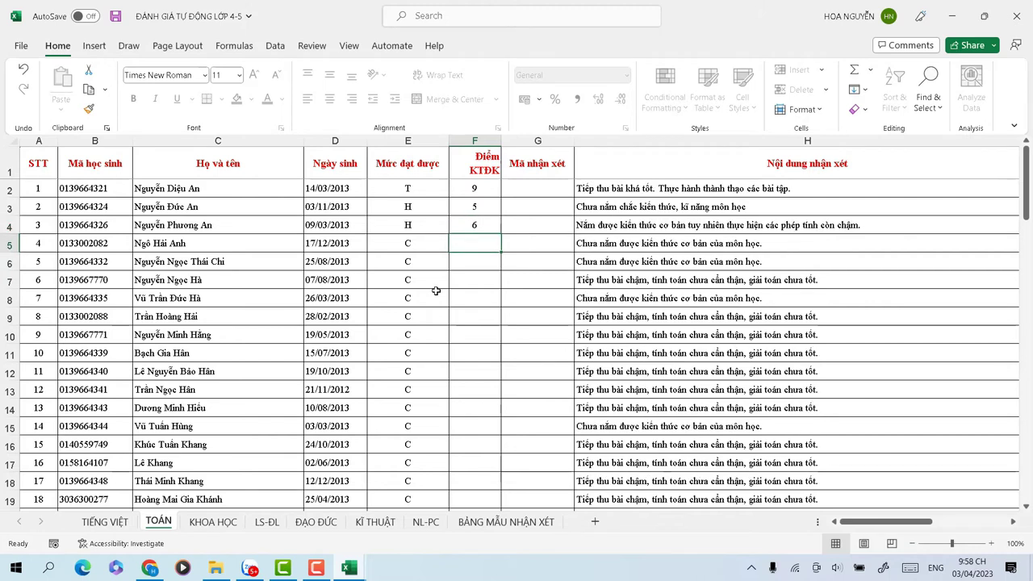
left_click(660, 226)
left_click(417, 226)
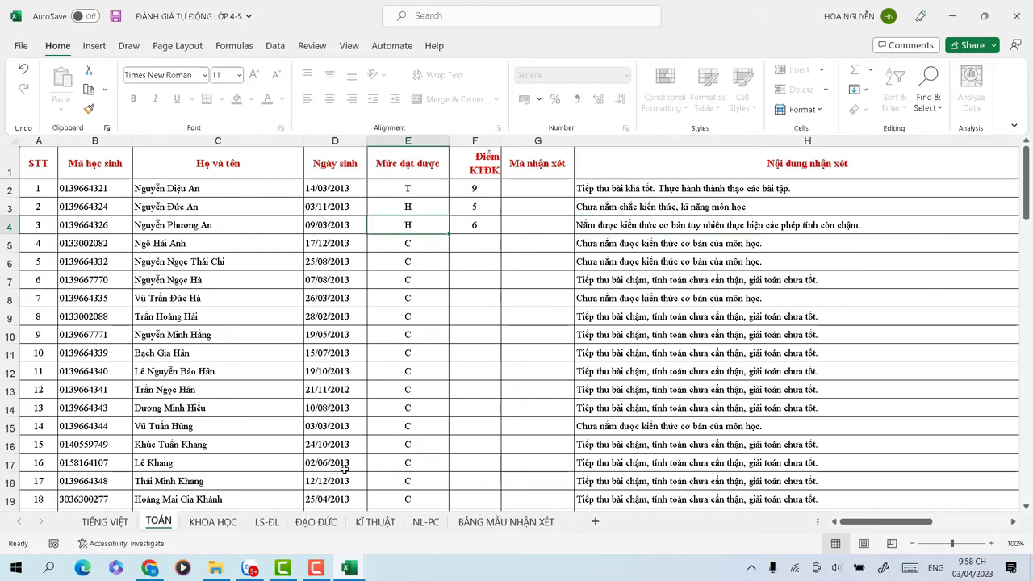
Enter the TOÁN Điểm KTĐK scores 8 in row 5 and 9 in row 6
left_click(476, 241)
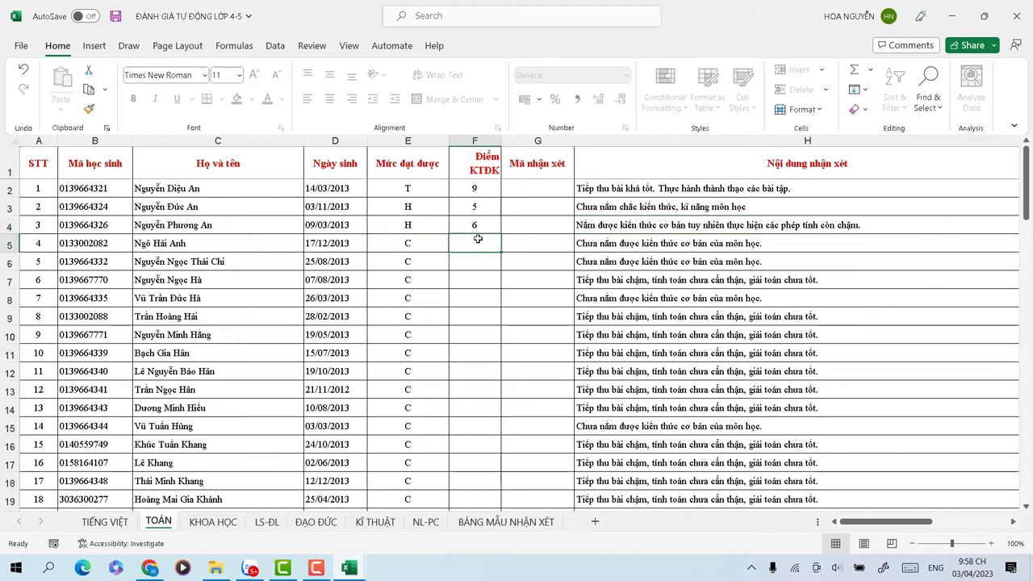
type("8")
key("Return")
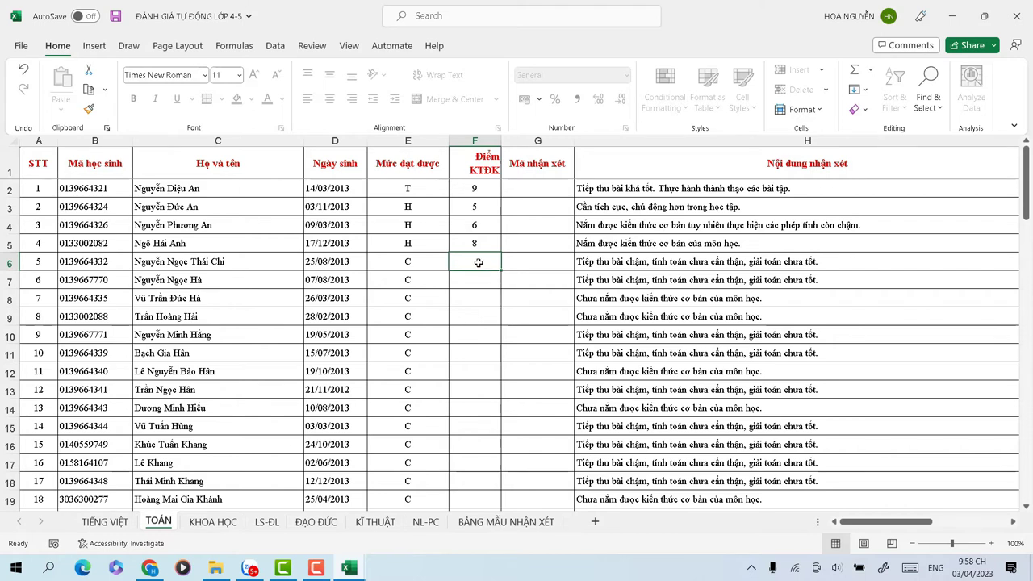
type("9")
left_click(481, 300)
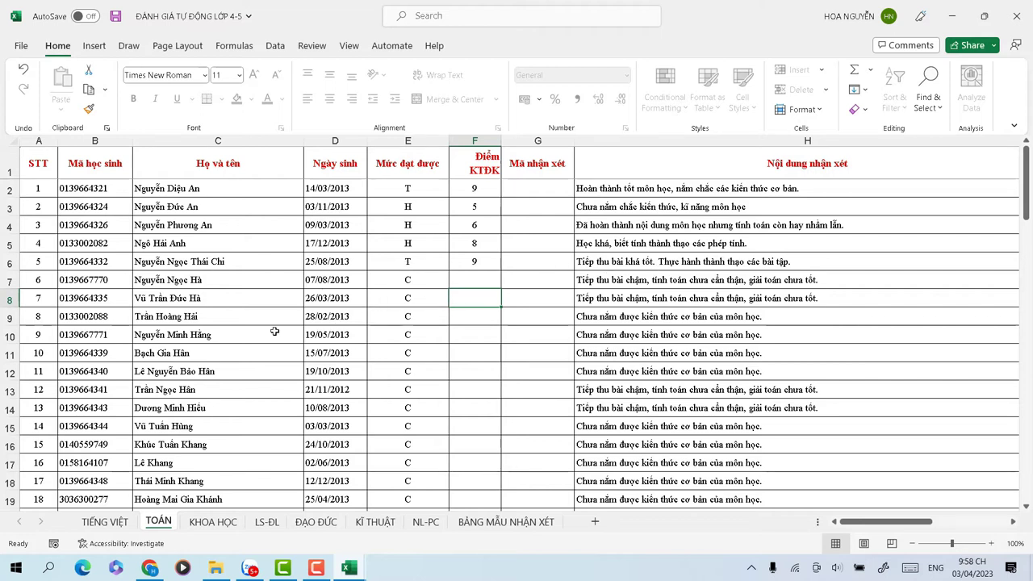
Enter 10 as the TOÁN Điểm KTĐK for the student in row 10
left_click(470, 334)
type("10")
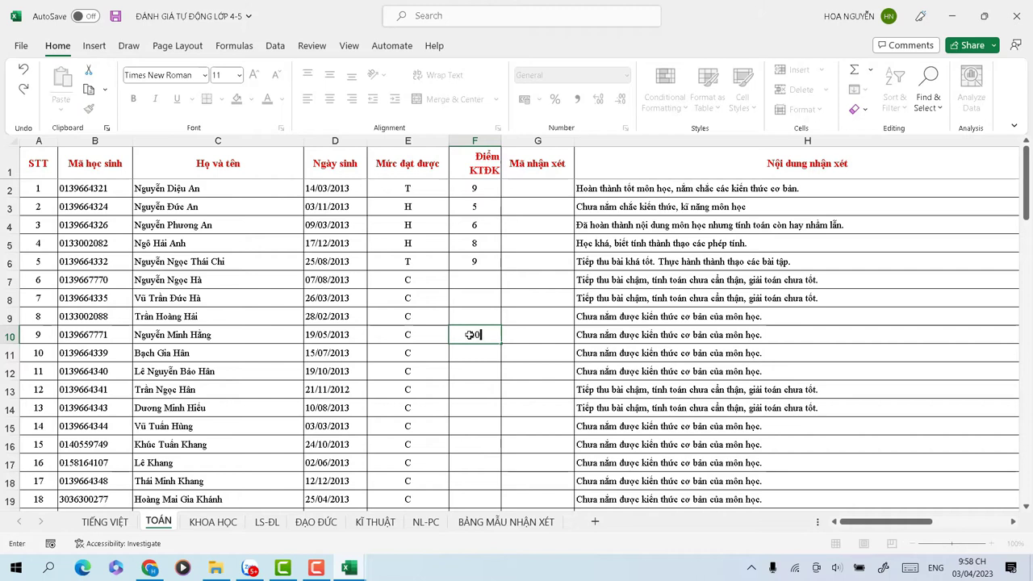
key("Return")
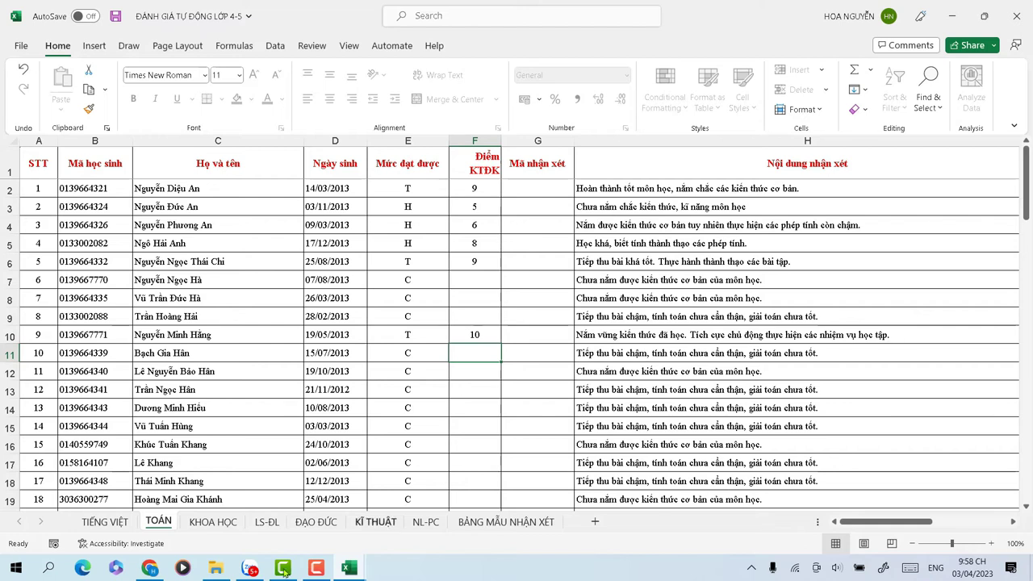
On the KHOA HỌC sheet, enter 9 as the Điểm KTĐK for the student in row 2
left_click(213, 522)
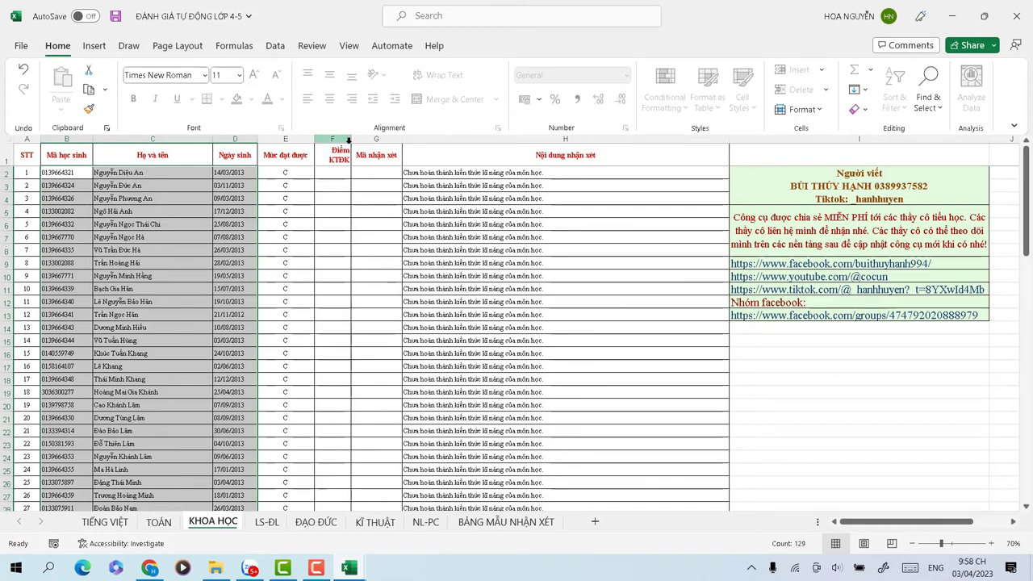
left_click(339, 172)
type("9")
left_click(344, 198)
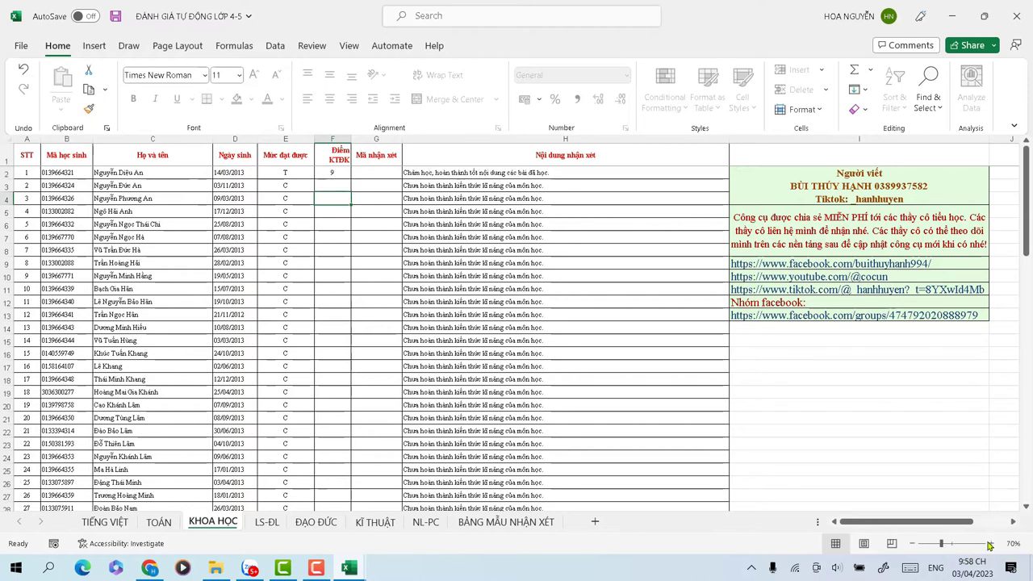
Enter the KHOA HỌC Điểm KTĐK scores 9 in row 3 and 10 in row 4
left_click(991, 543)
left_click(991, 543)
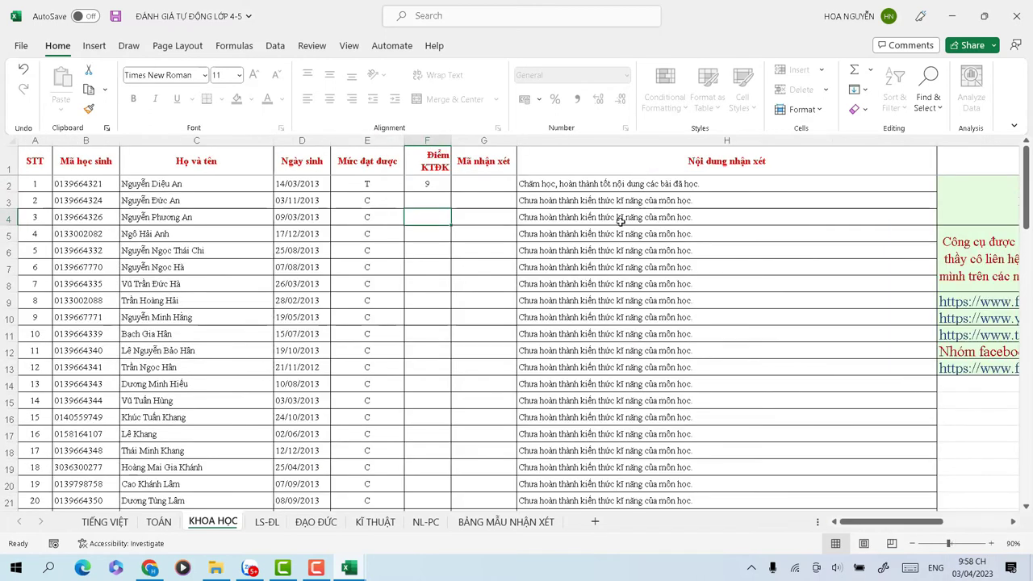
left_click(428, 204)
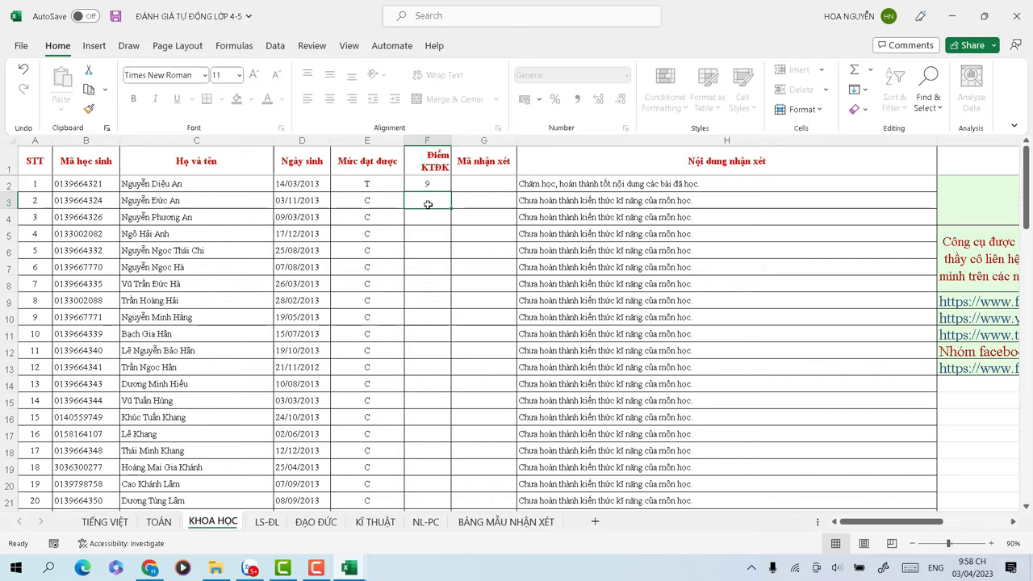
type("9")
left_click(429, 224)
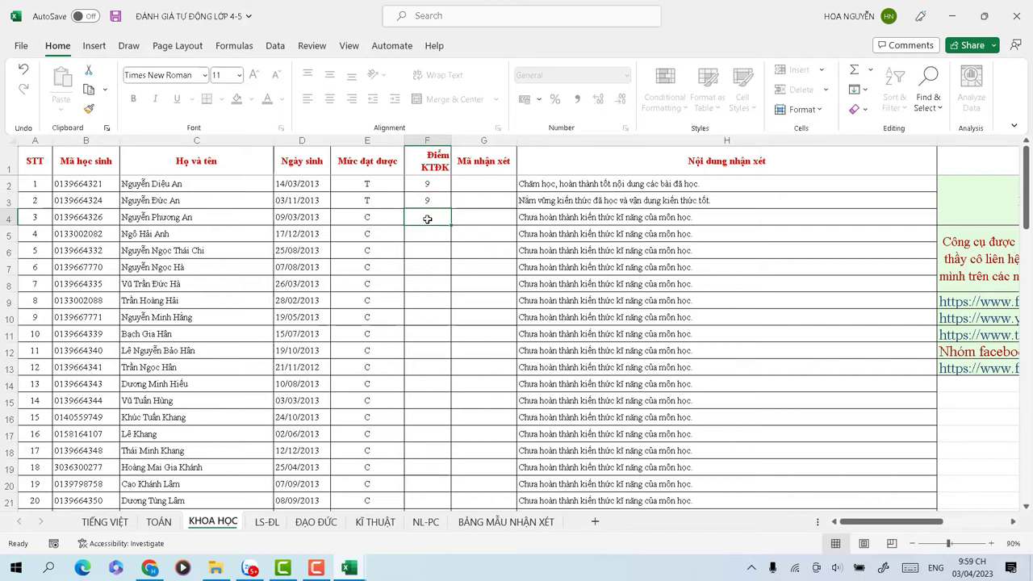
type("10")
left_click(410, 246)
Enter the KHOA HỌC Điểm KTĐK scores 5 in row 5 and 6 in row 6
left_click(425, 229)
type("5")
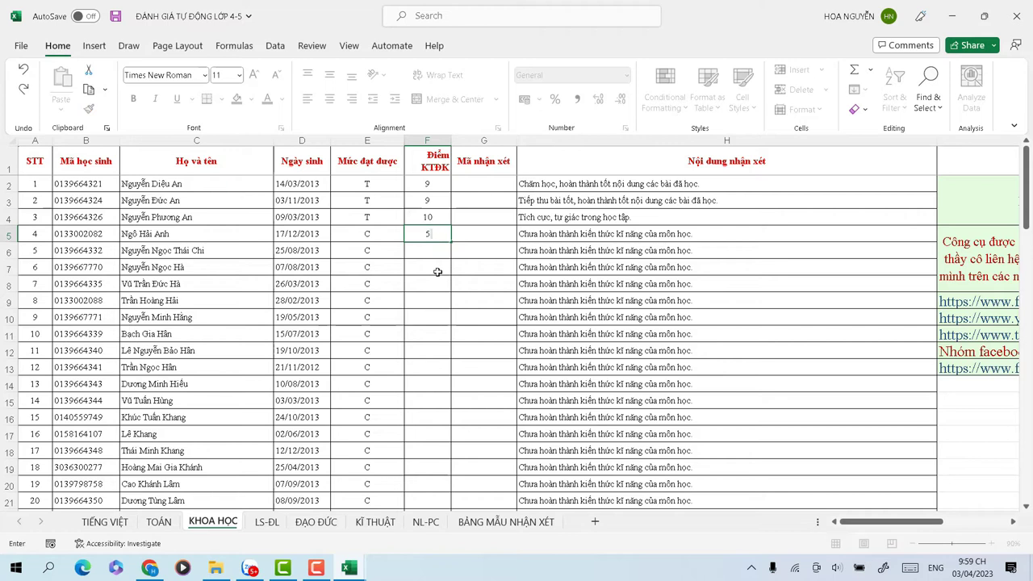
left_click(427, 283)
left_click(426, 251)
type("6")
left_click(447, 310)
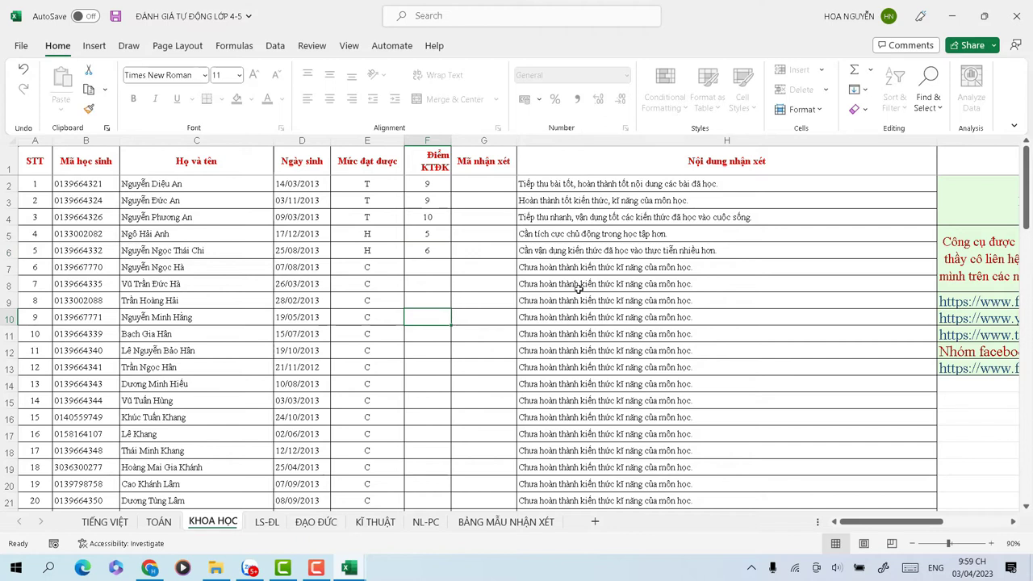
Look over the LS-ĐL, ĐẠO ĐỨC and KĨ THUẬT sheets, ending on the ĐẠO ĐỨC sheet
left_click(267, 521)
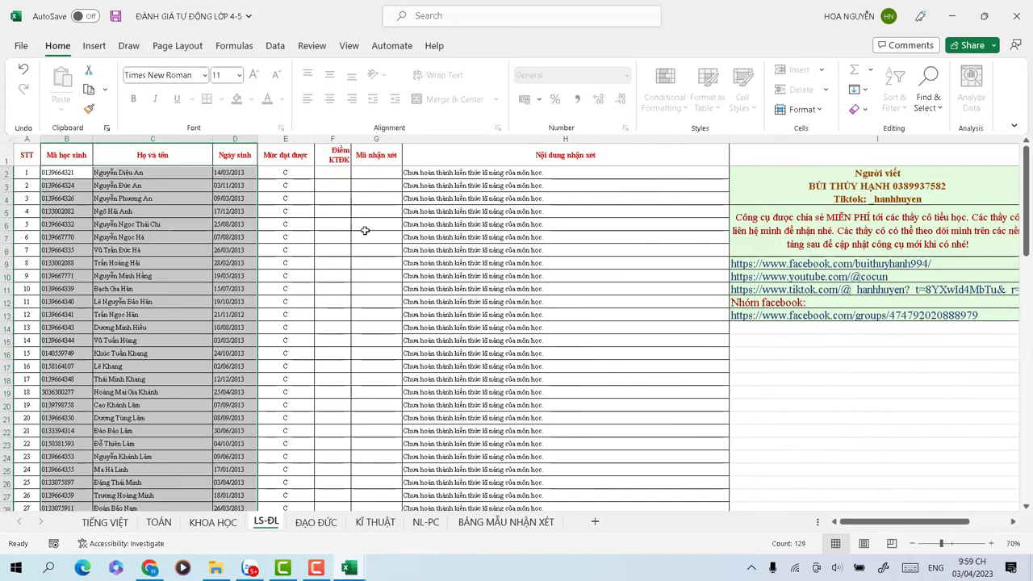
left_click(318, 523)
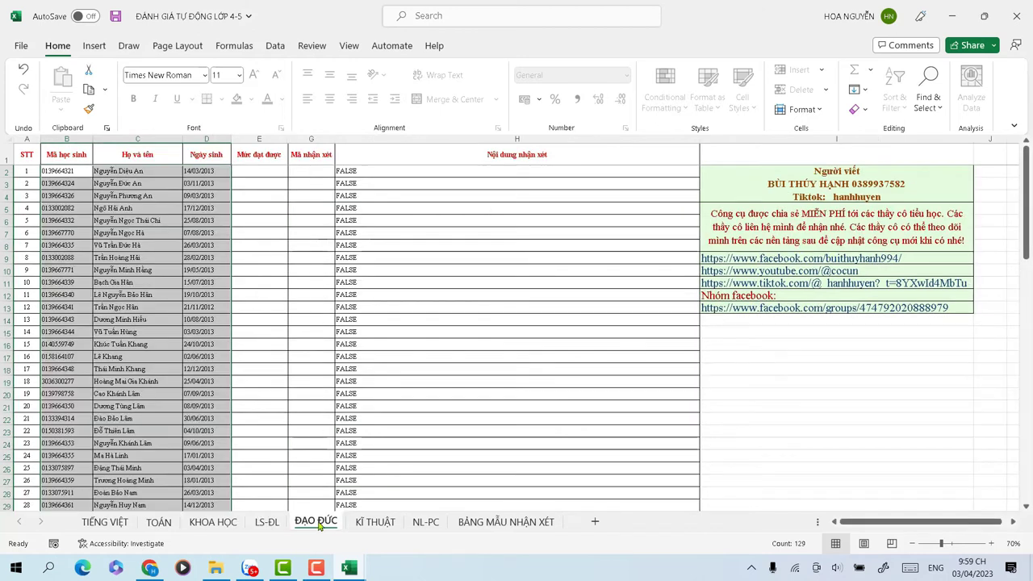
left_click(375, 523)
left_click(382, 525)
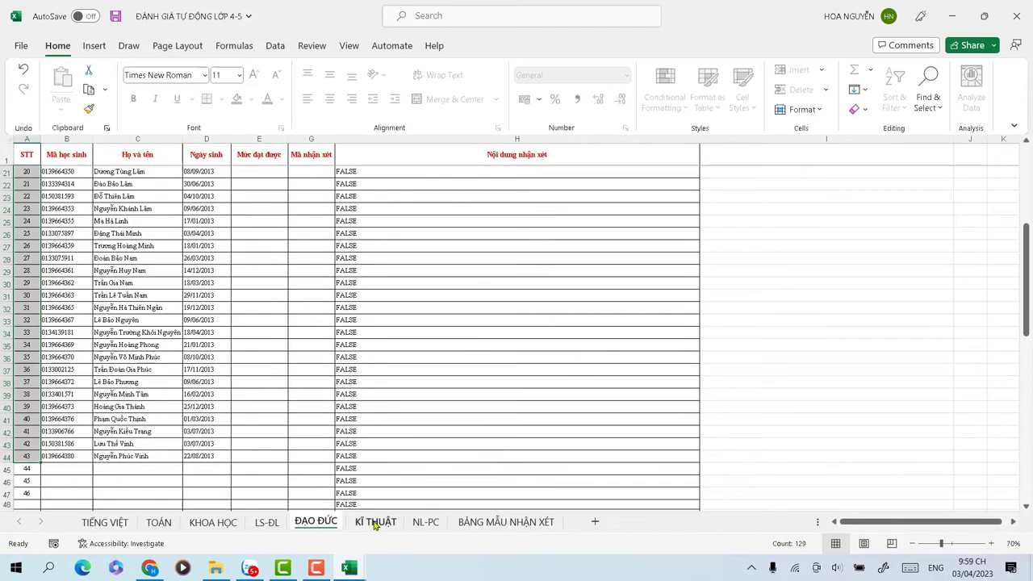
left_click(317, 522)
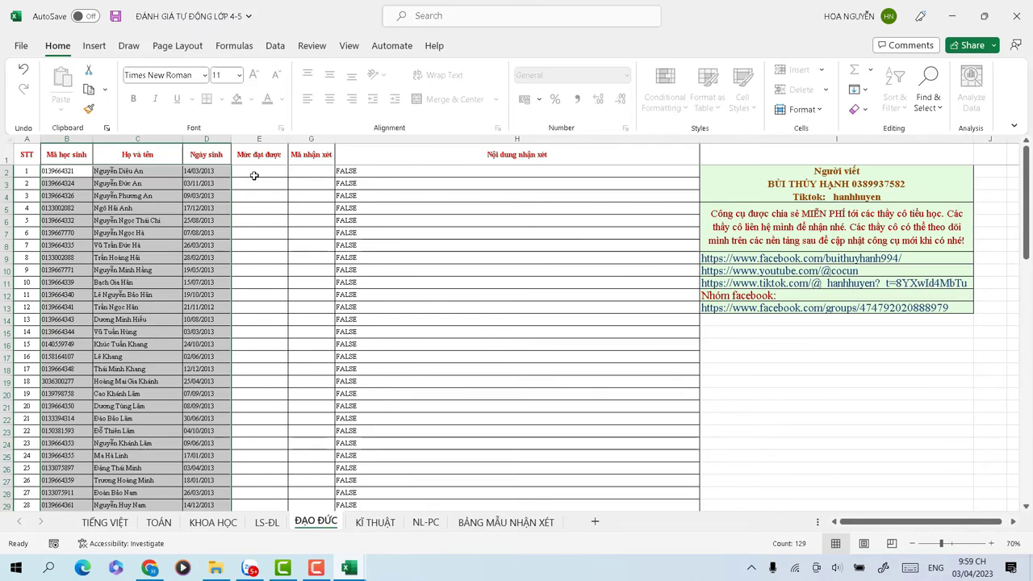
On the ĐẠO ĐỨC sheet, enter T as the Mức đạt được for the student in row 2
left_click(255, 171)
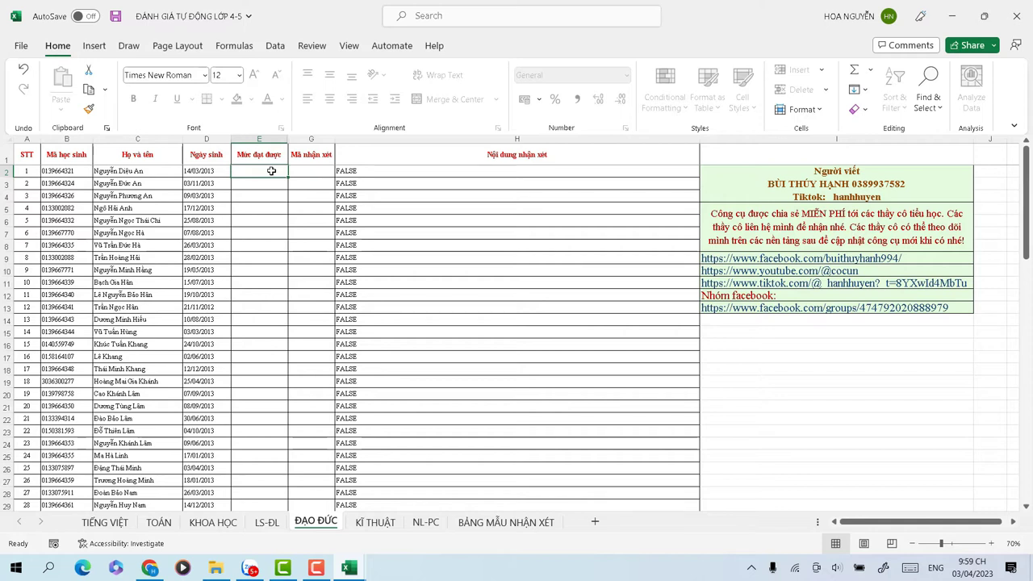
left_click(990, 544)
left_click(991, 544)
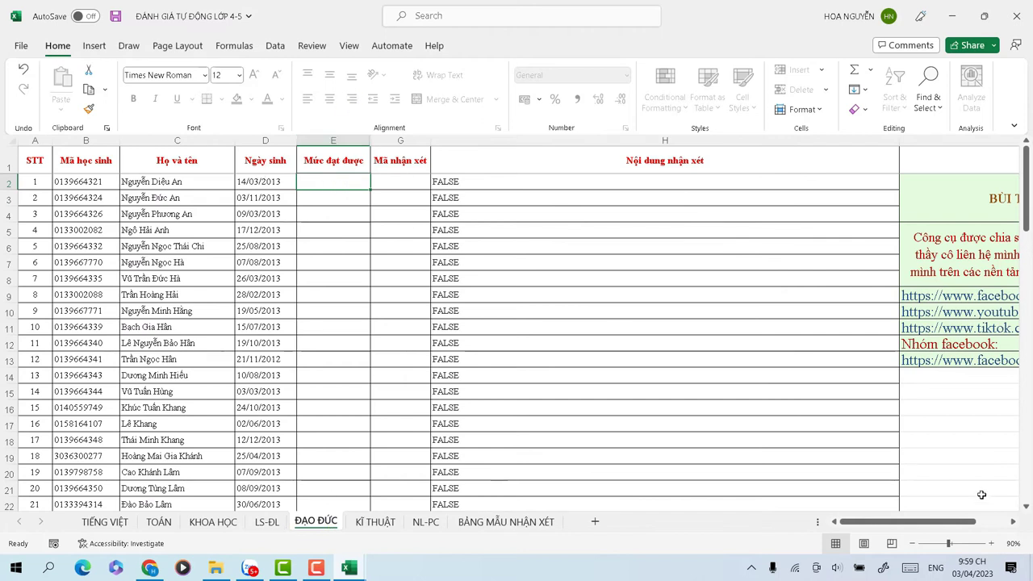
left_click(991, 544)
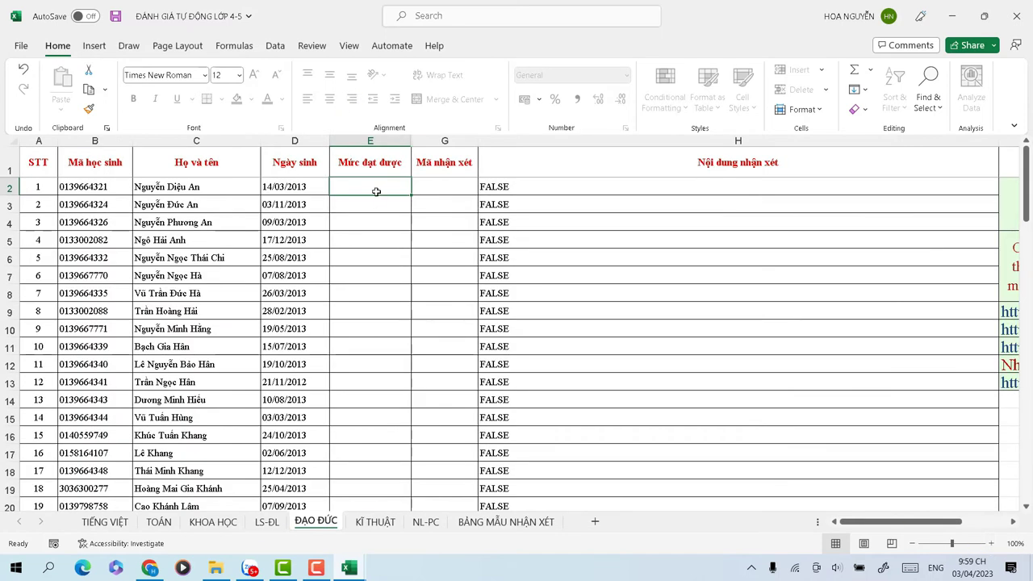
type("t")
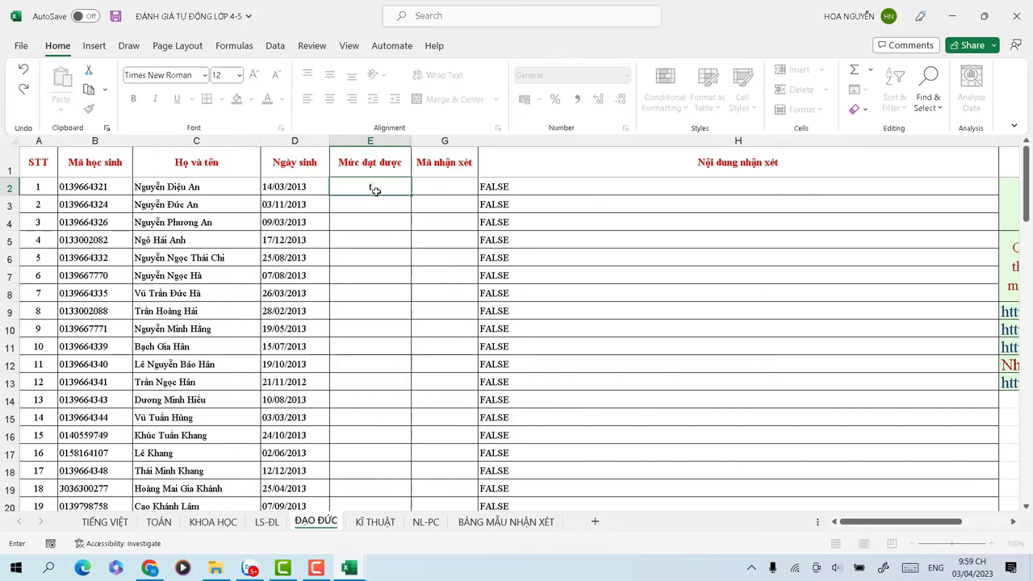
key("Return")
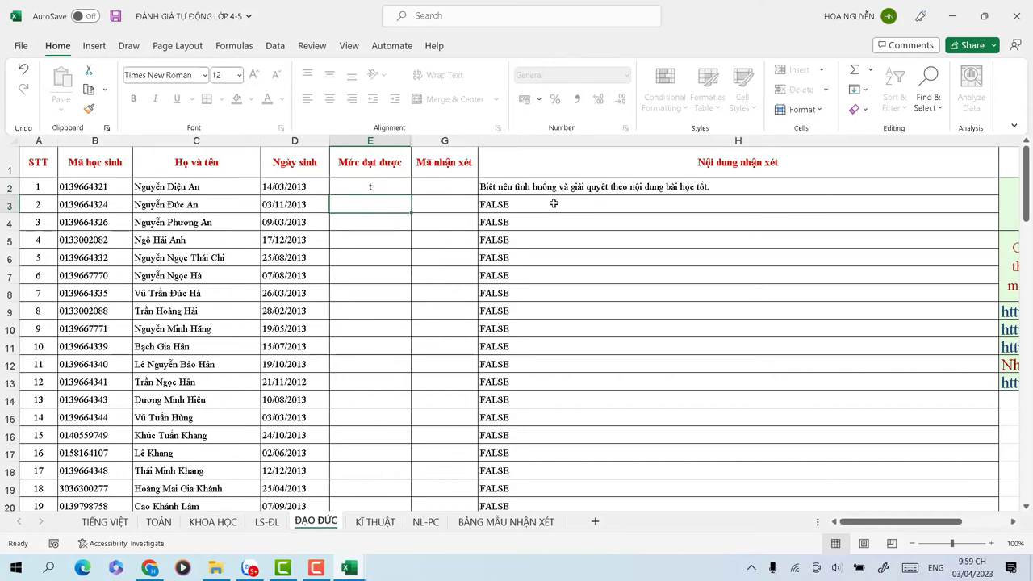
left_click(372, 187)
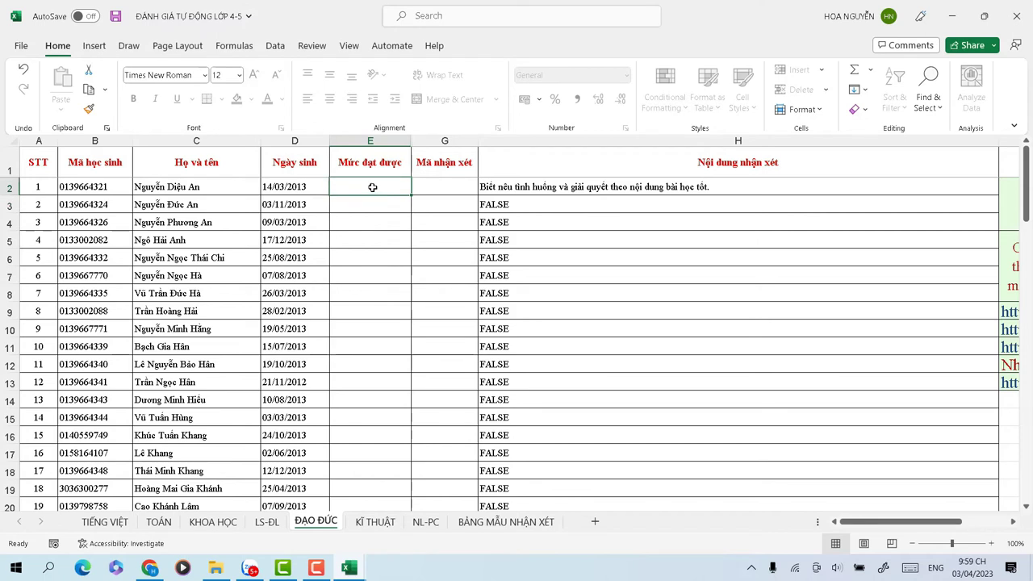
type("t")
left_click(372, 226)
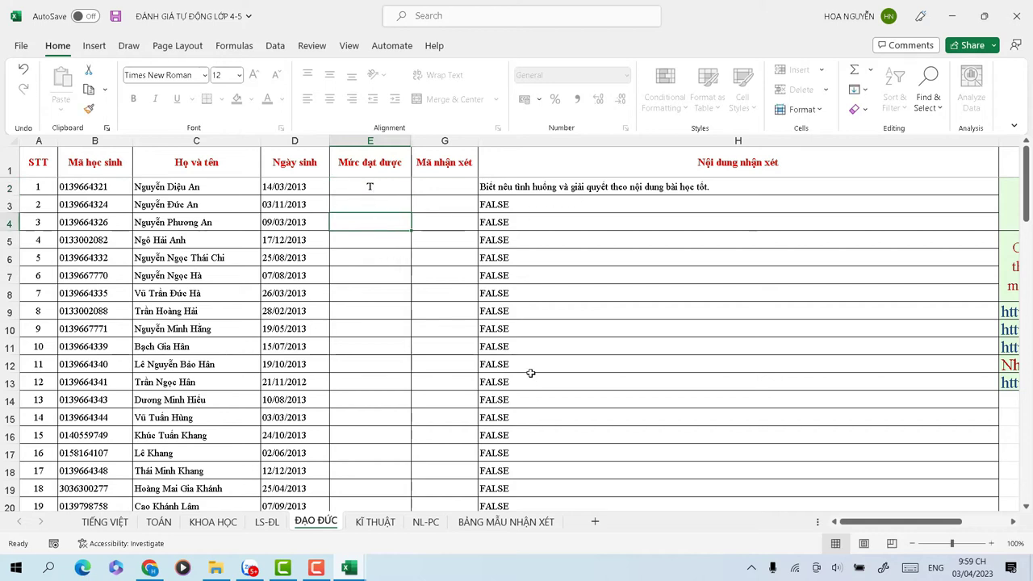
Enter the ĐẠO ĐỨC Mức đạt được ratings H in row 3 and T in row 4
left_click(380, 205)
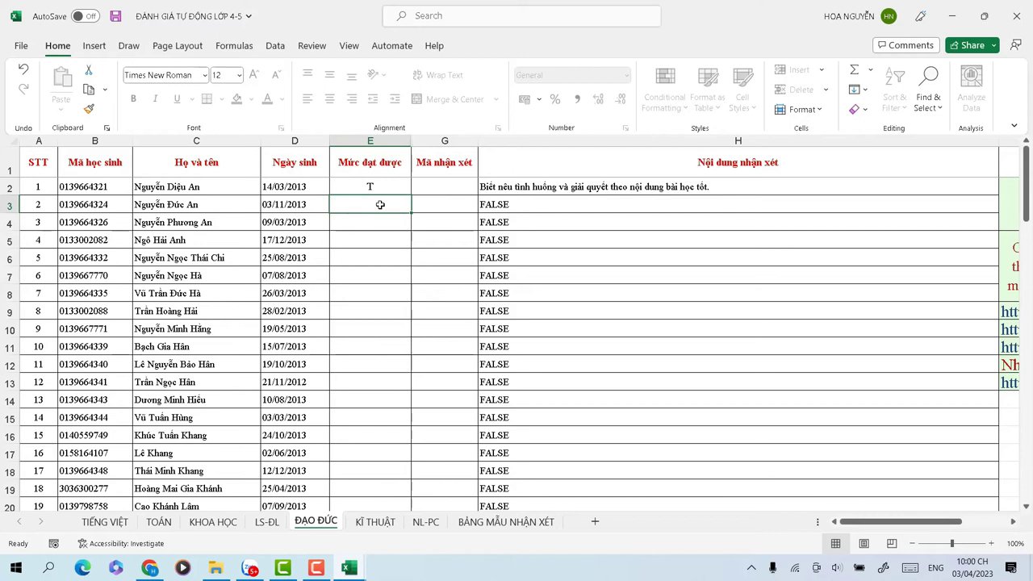
type("H")
left_click(360, 252)
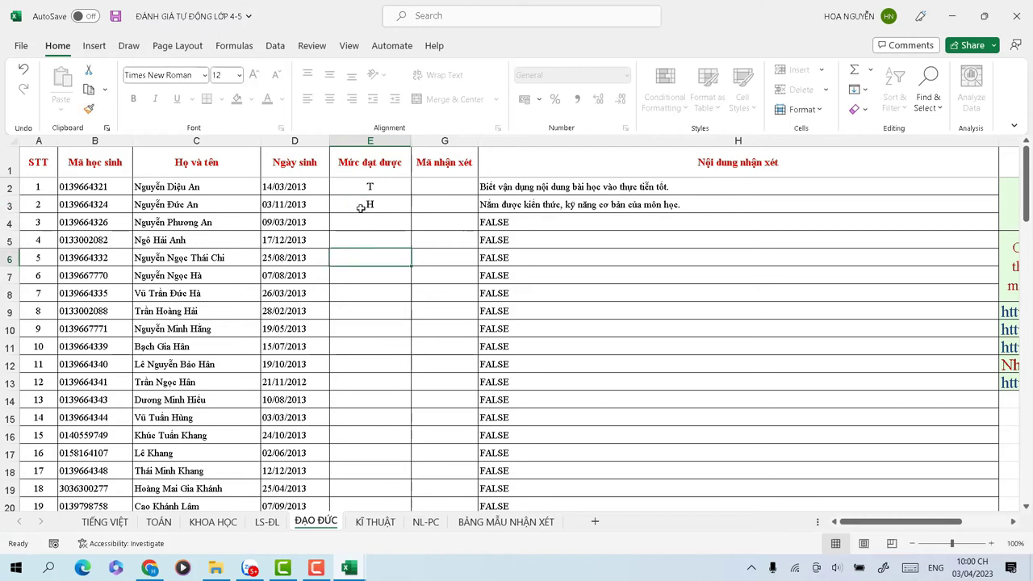
left_click(380, 223)
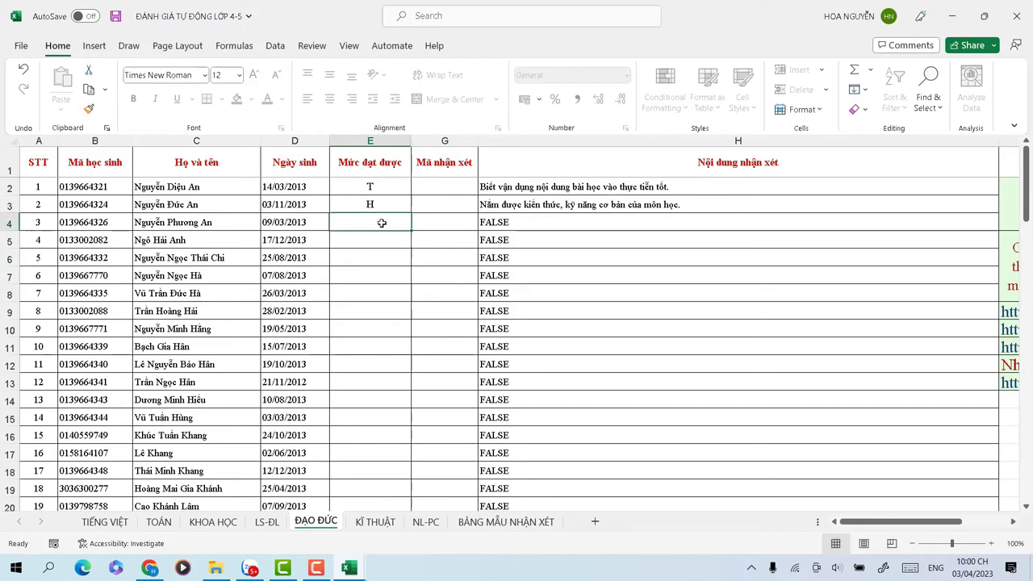
type("T")
left_click(392, 253)
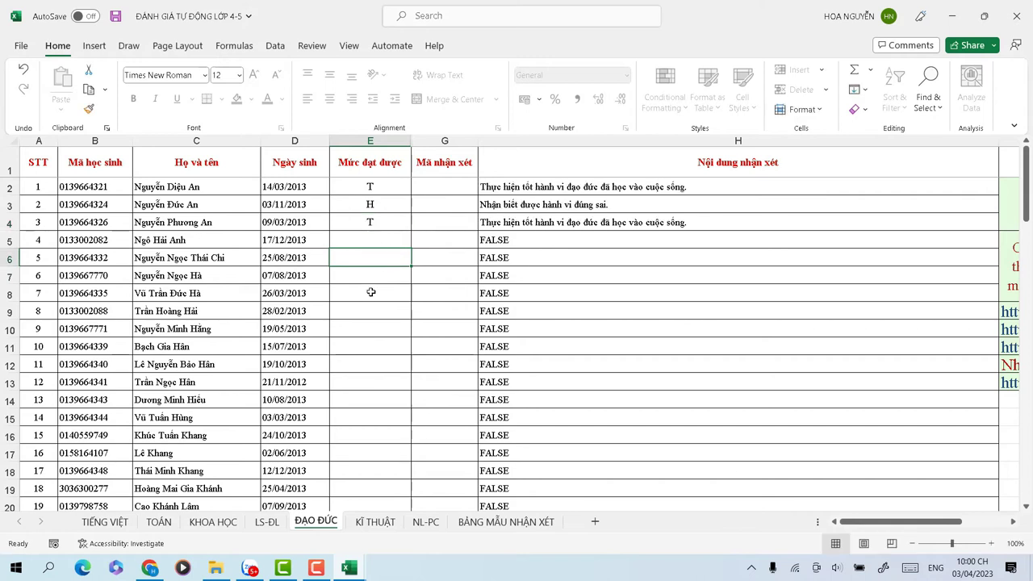
Enter the ĐẠO ĐỨC Mức đạt được ratings H in row 5, T in row 6 and H in row 7
left_click(374, 240)
type("H")
left_click(376, 258)
type("T")
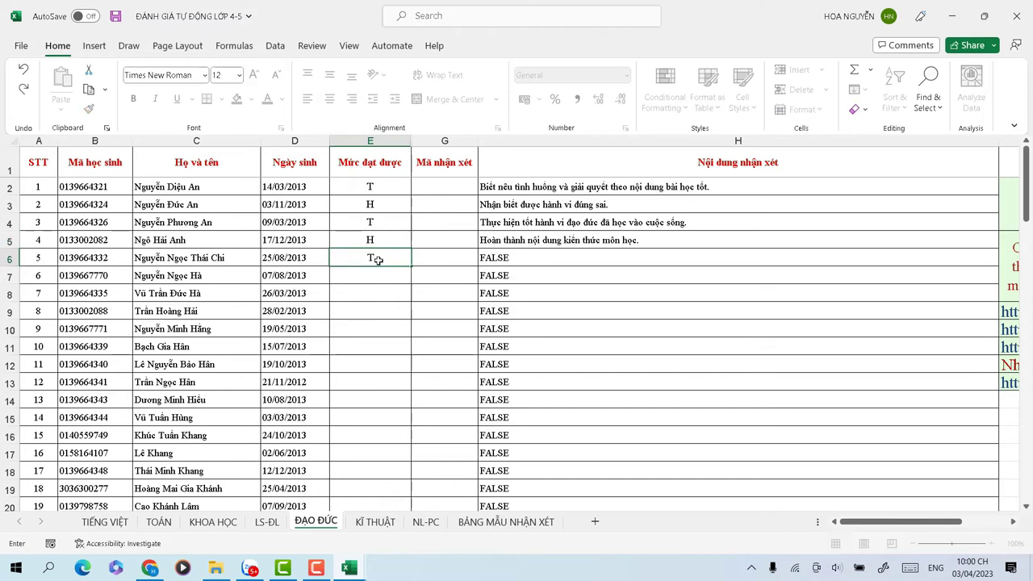
left_click(376, 272)
type("H")
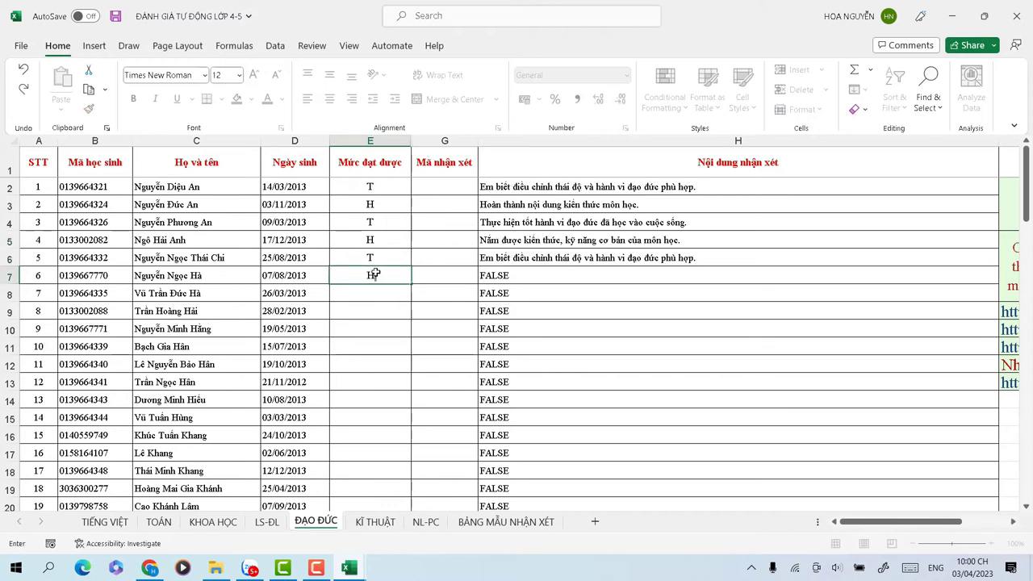
Enter the ĐẠO ĐỨC Mức đạt được ratings H in row 8 and T in rows 9, 10 and 11
left_click(369, 289)
type("H")
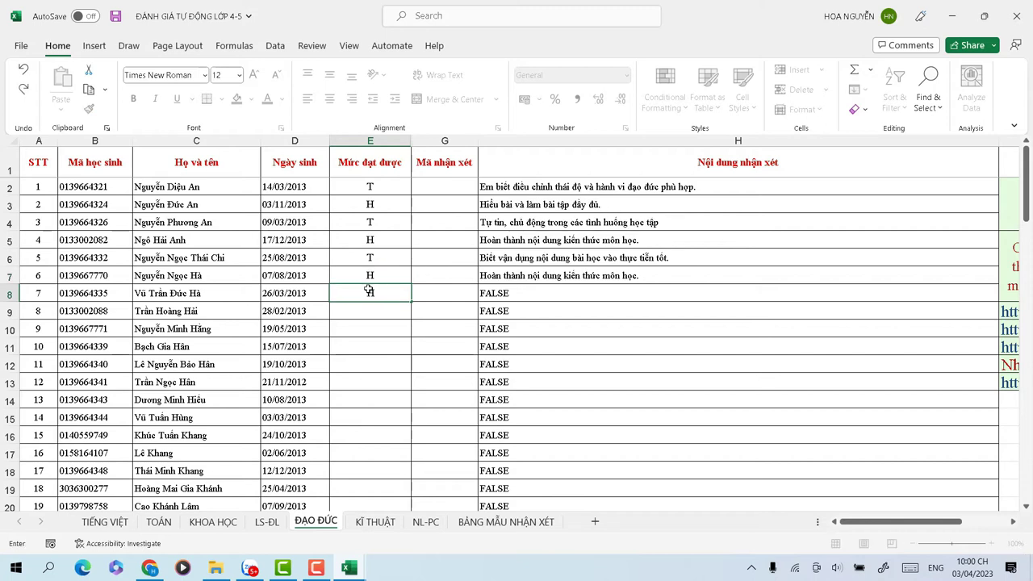
left_click(376, 313)
type("T")
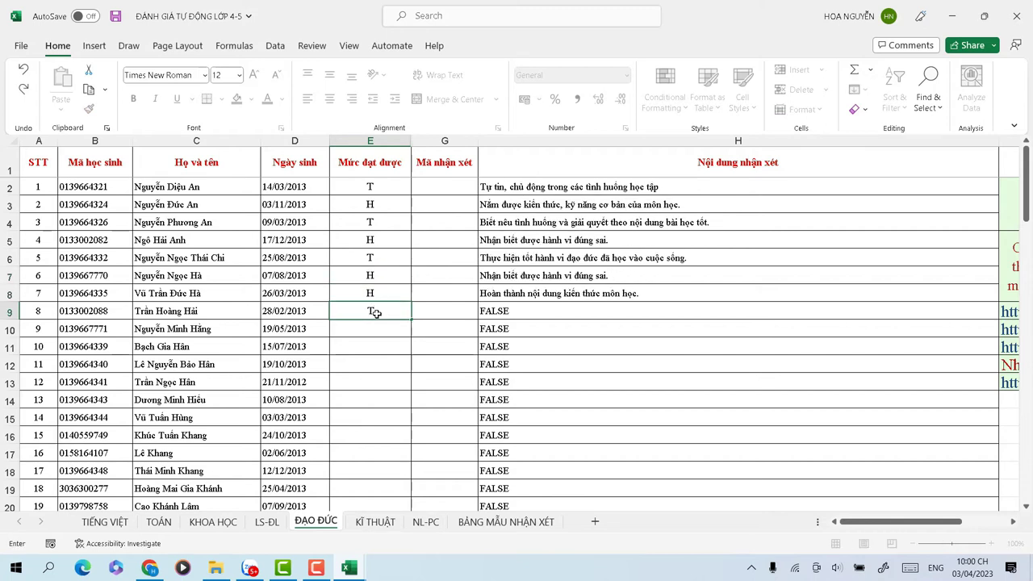
left_click(376, 331)
type("T")
left_click(376, 343)
type("T")
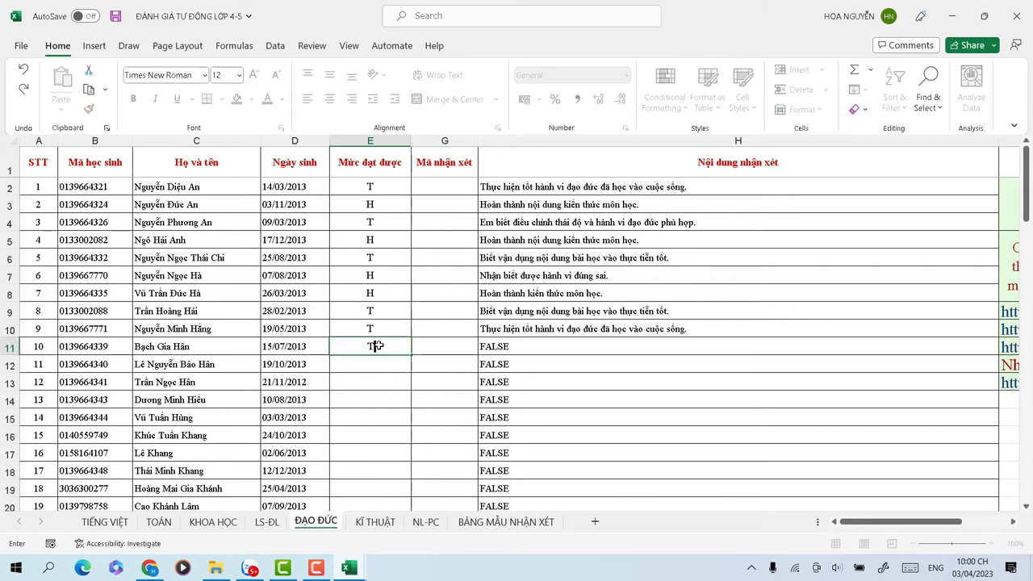
left_click(386, 393)
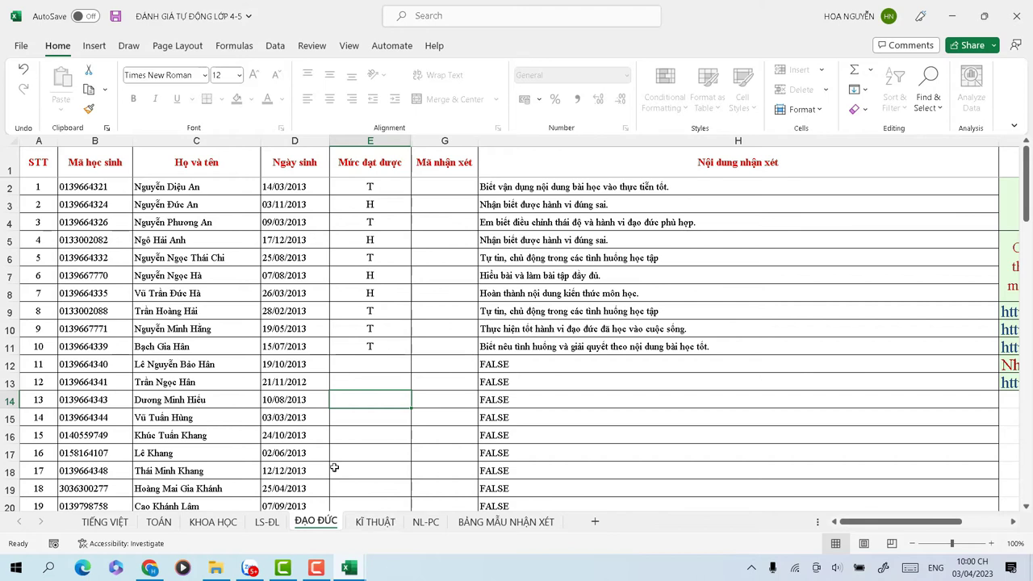
On the KĨ THUẬT sheet, enter the Mức đạt được ratings H in row 21 and T in row 22
left_click(373, 526)
left_click(370, 528)
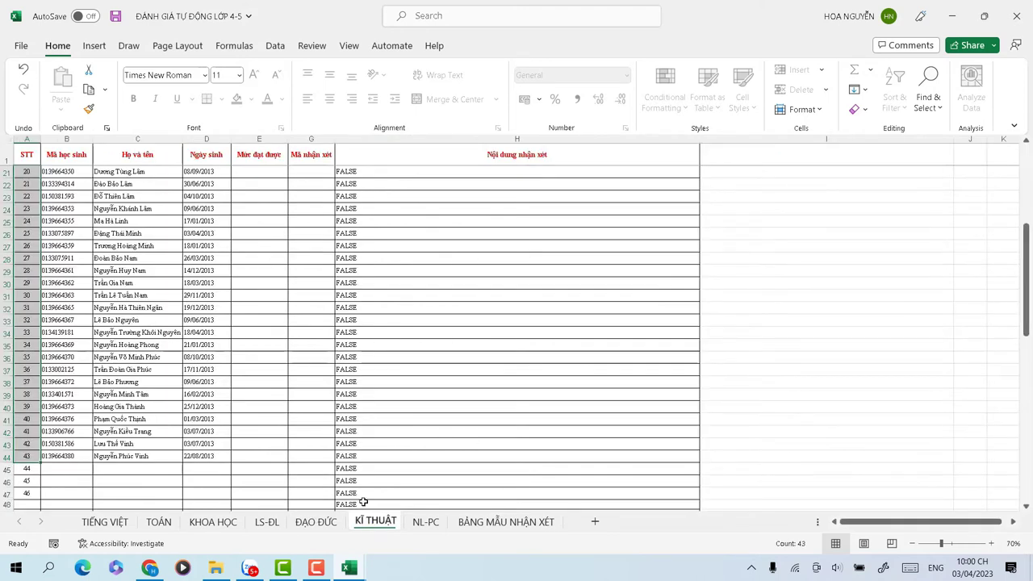
left_click(992, 545)
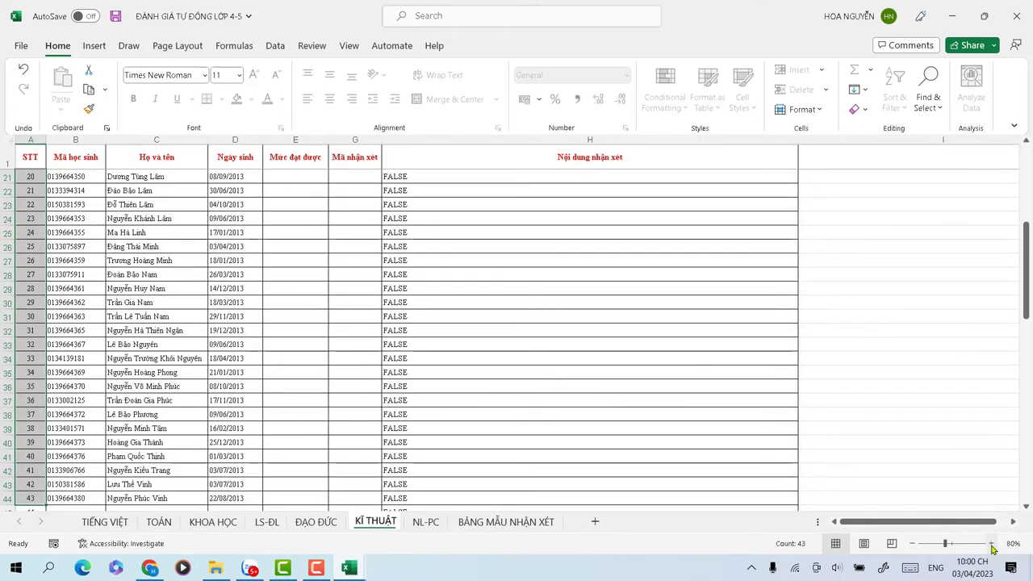
left_click(992, 545)
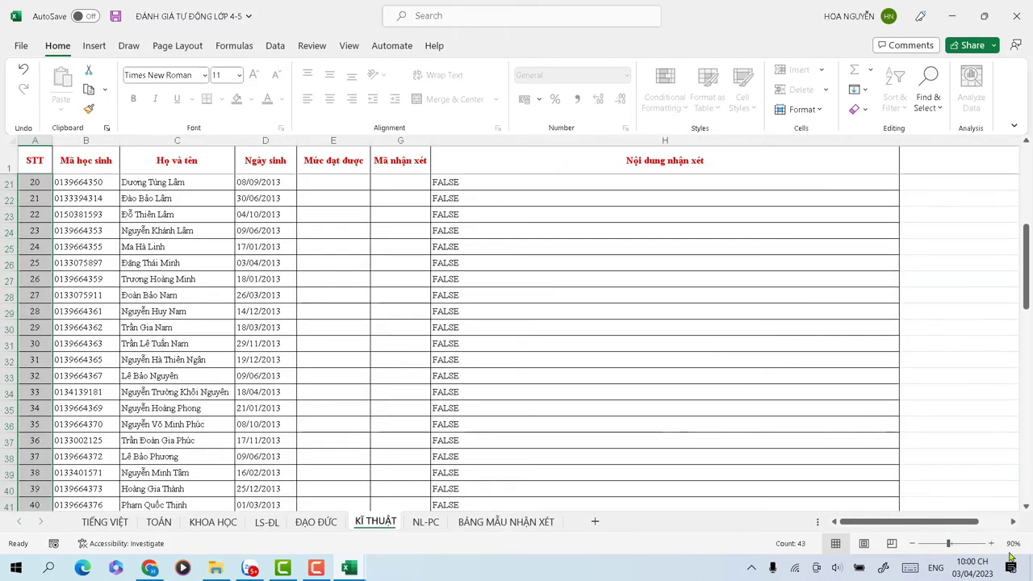
left_click(992, 544)
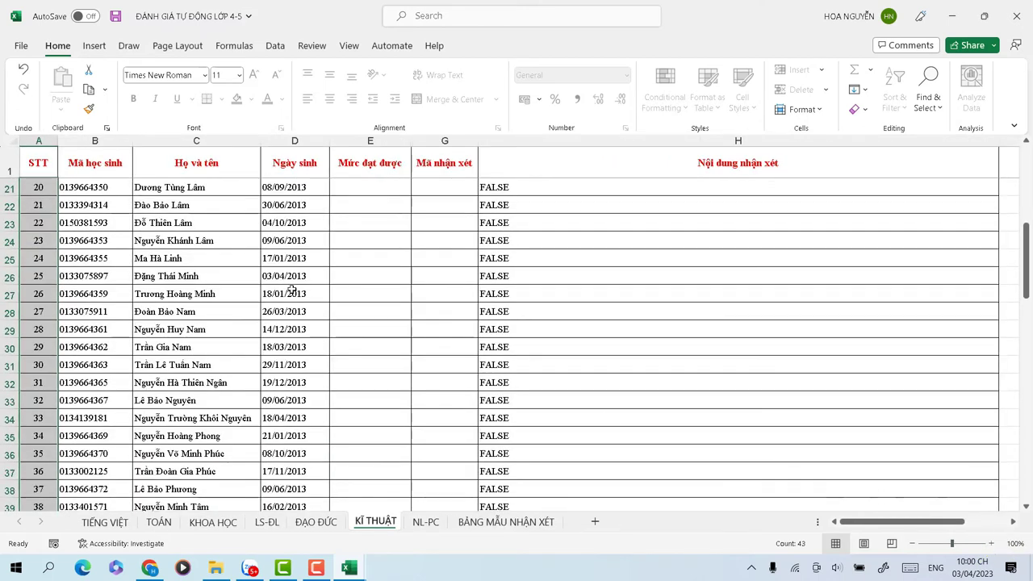
left_click(370, 188)
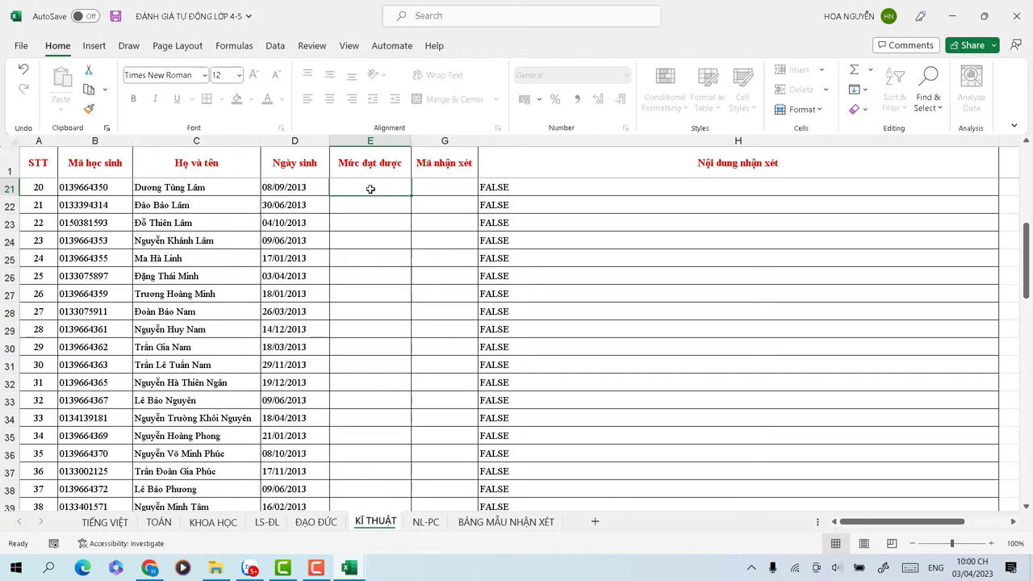
type("H")
key("Return")
type("T")
key("ctrl+Return")
Enter the KĨ THUẬT Mức đạt được ratings H in row 23 and T in row 24
left_click(370, 227)
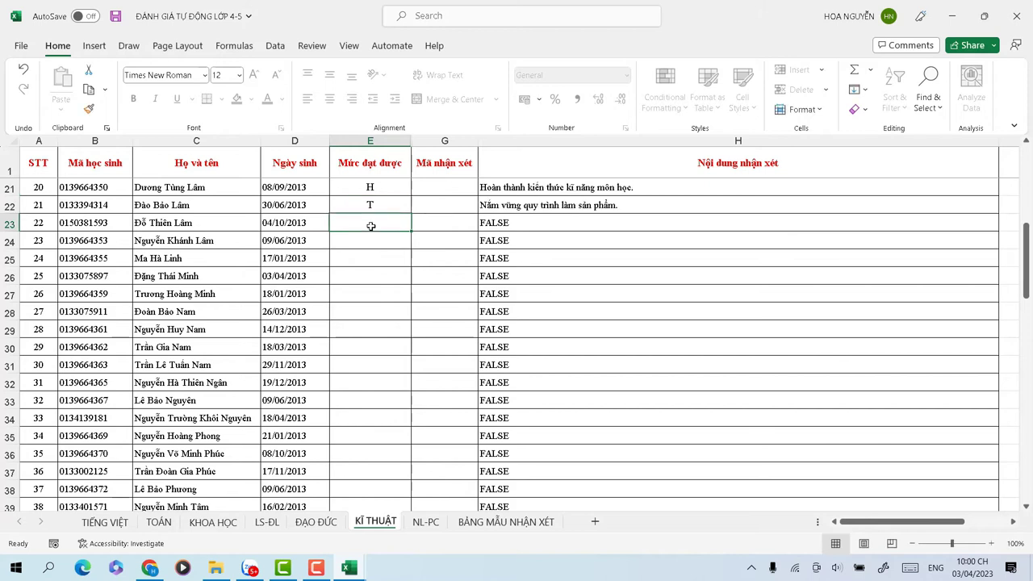
type("H")
key("Return")
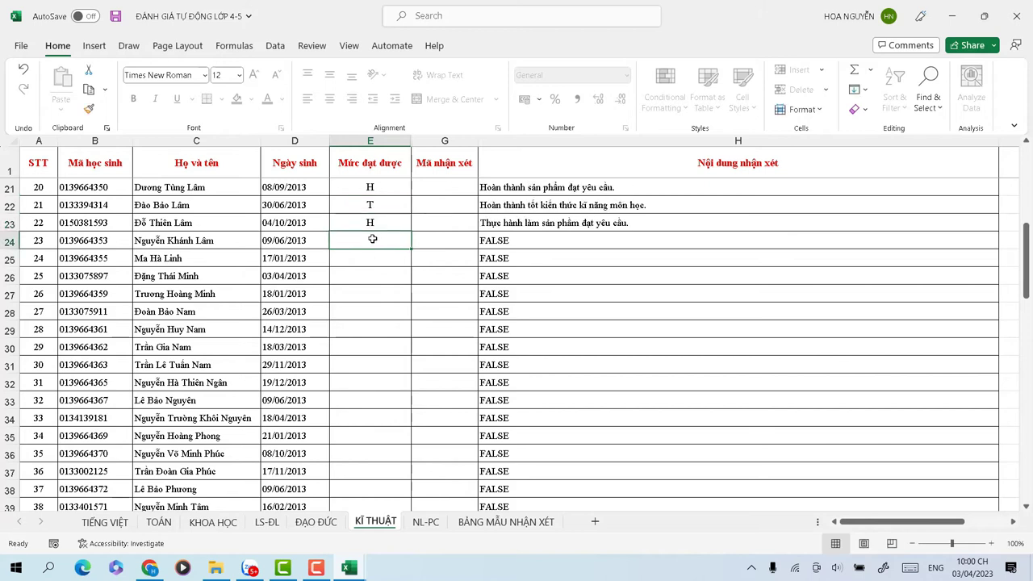
type("T")
left_click(397, 276)
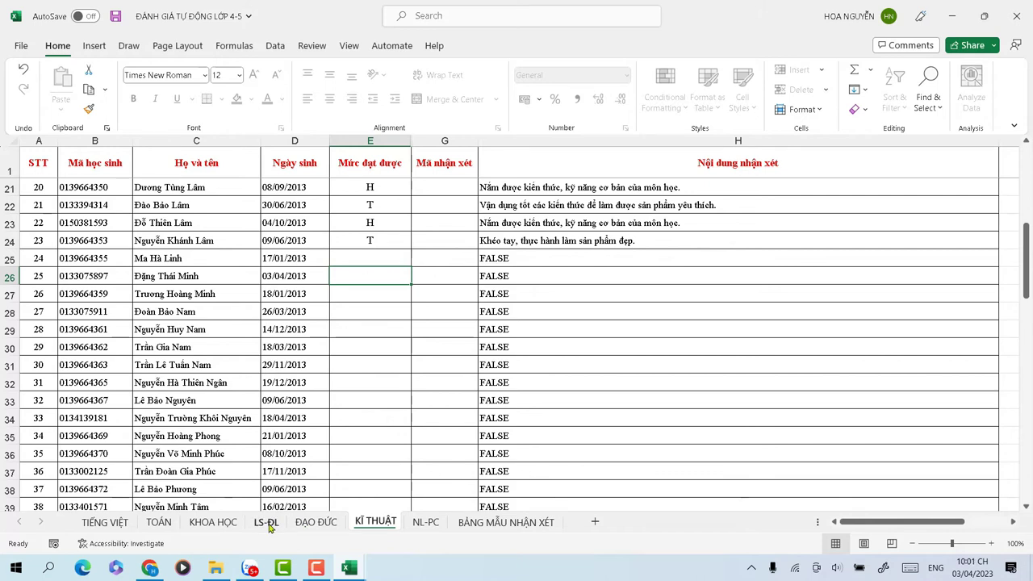
Check the KHOA HỌC sheet, then open the LS-ĐL sheet
left_click(213, 522)
left_click(262, 526)
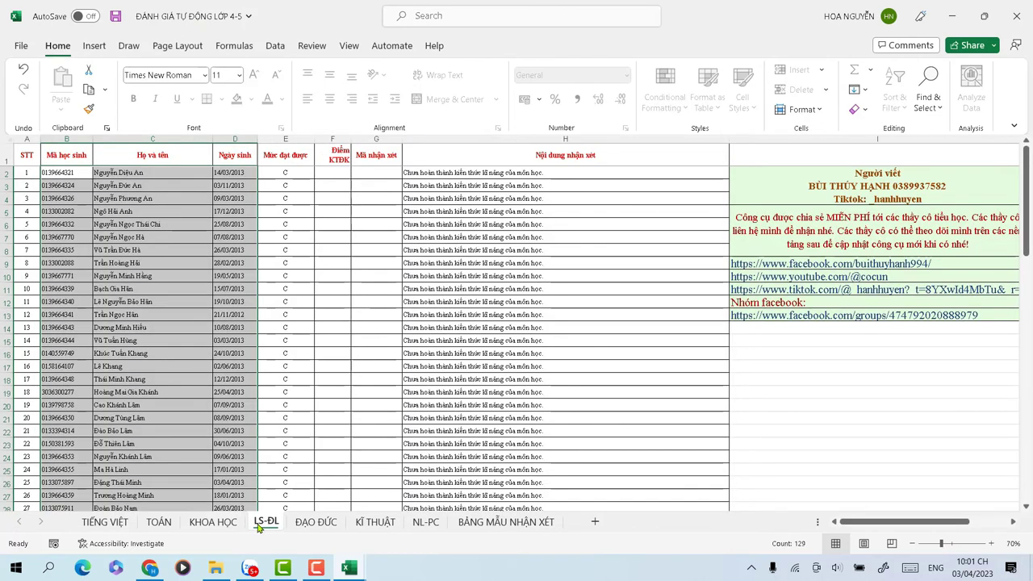
left_click(213, 522)
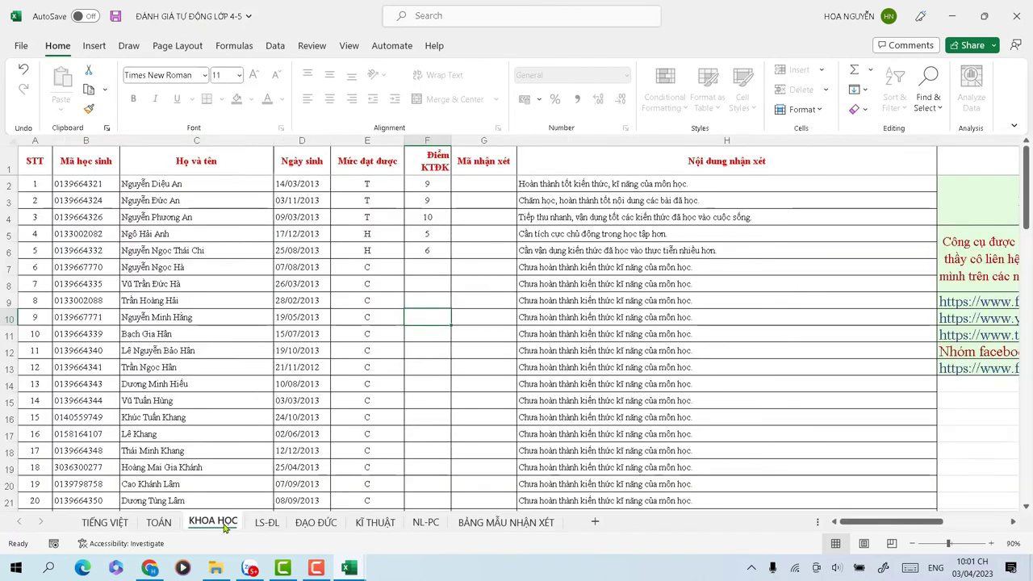
left_click(265, 526)
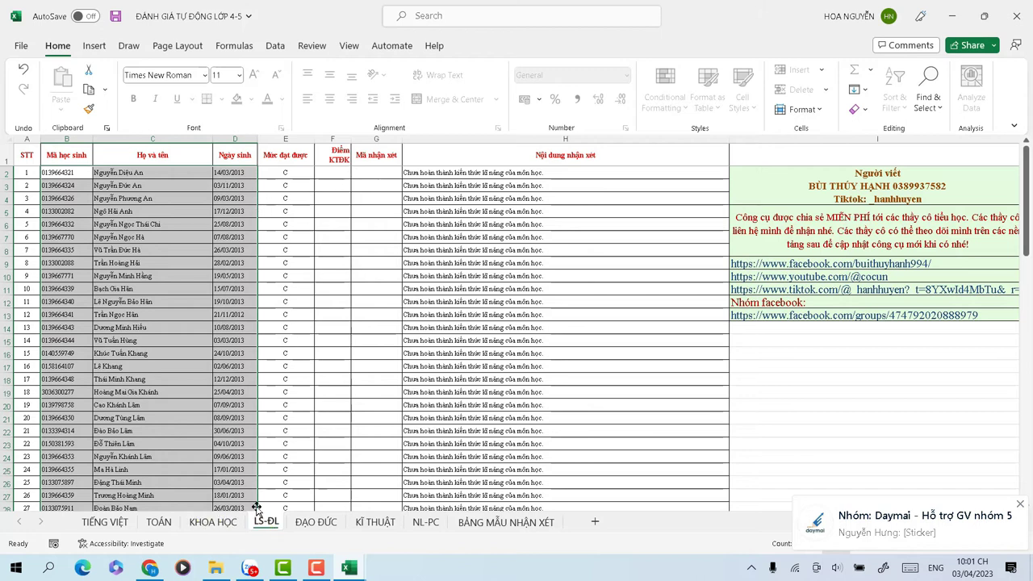
left_click(1019, 505)
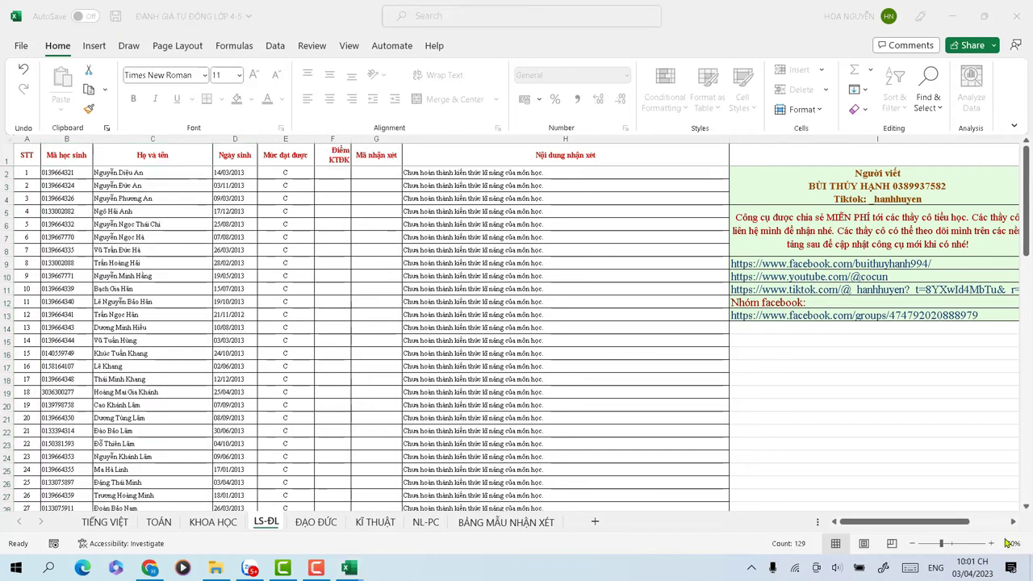
left_click(991, 544)
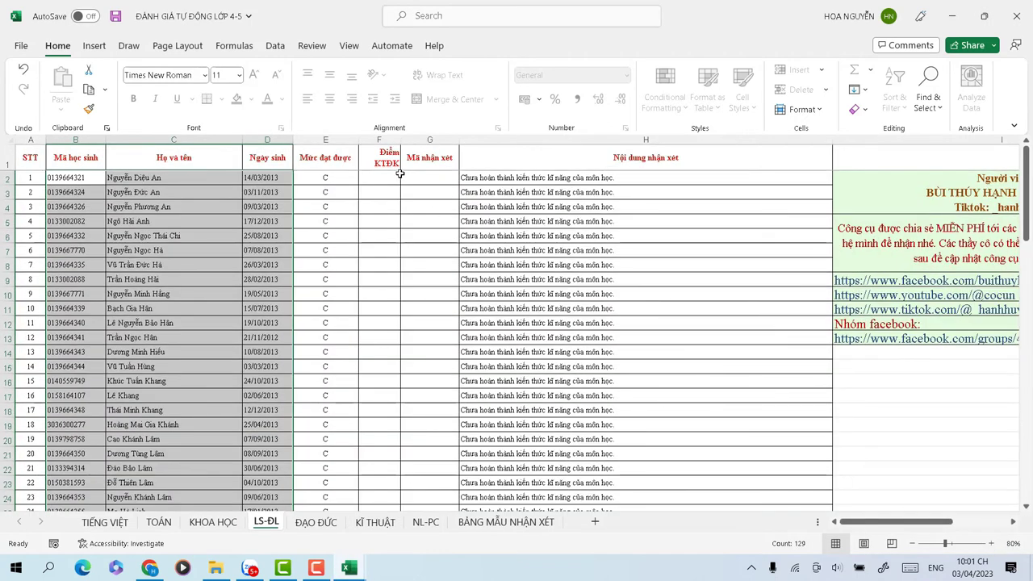
left_click(374, 177)
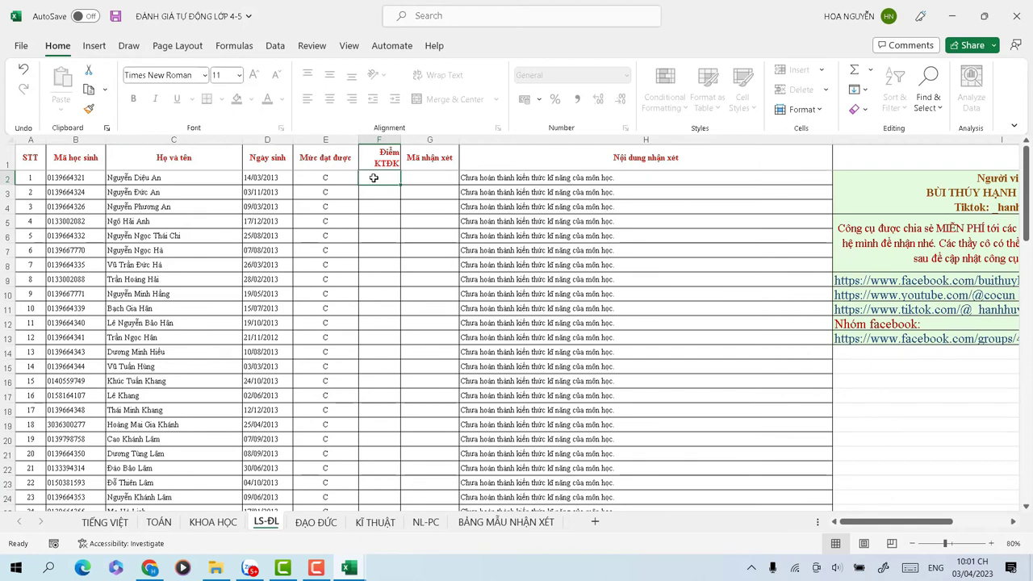
type("H")
left_click(382, 203)
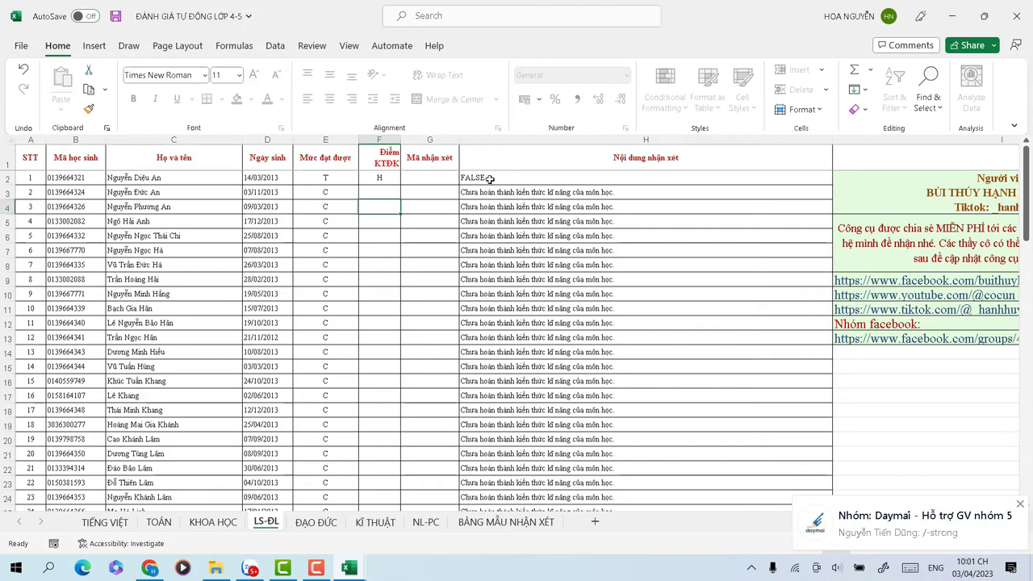
On the LS-ĐL sheet, enter the Điểm KTĐK scores 8 in row 2 and 6 in row 3
left_click(387, 176)
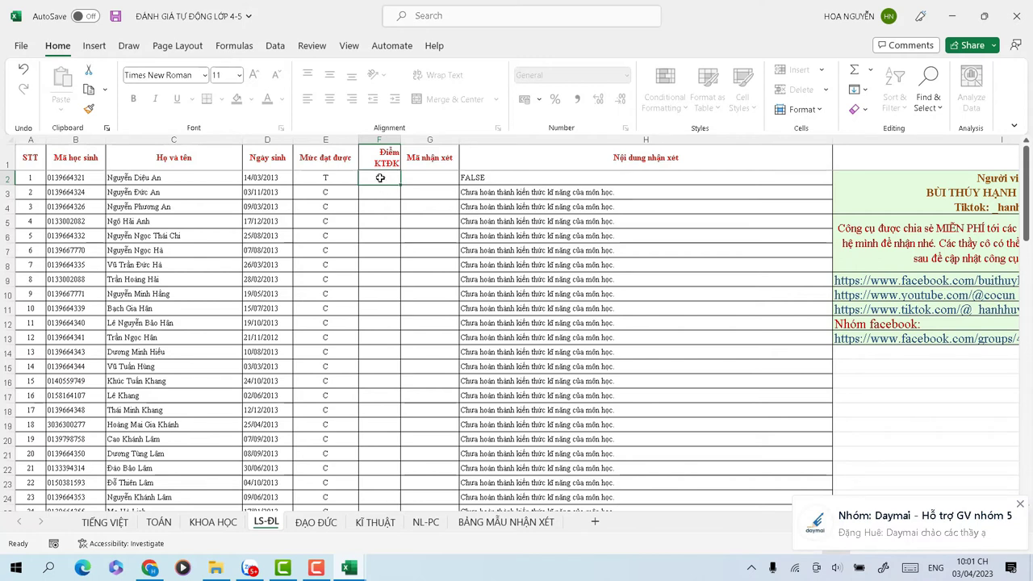
type("8")
key("Return")
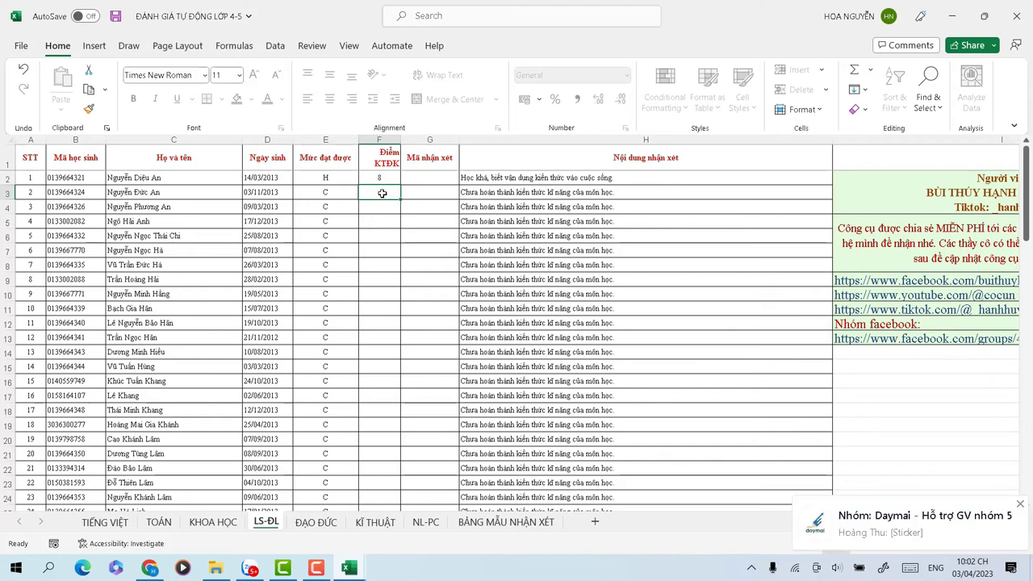
type("6")
key("Return")
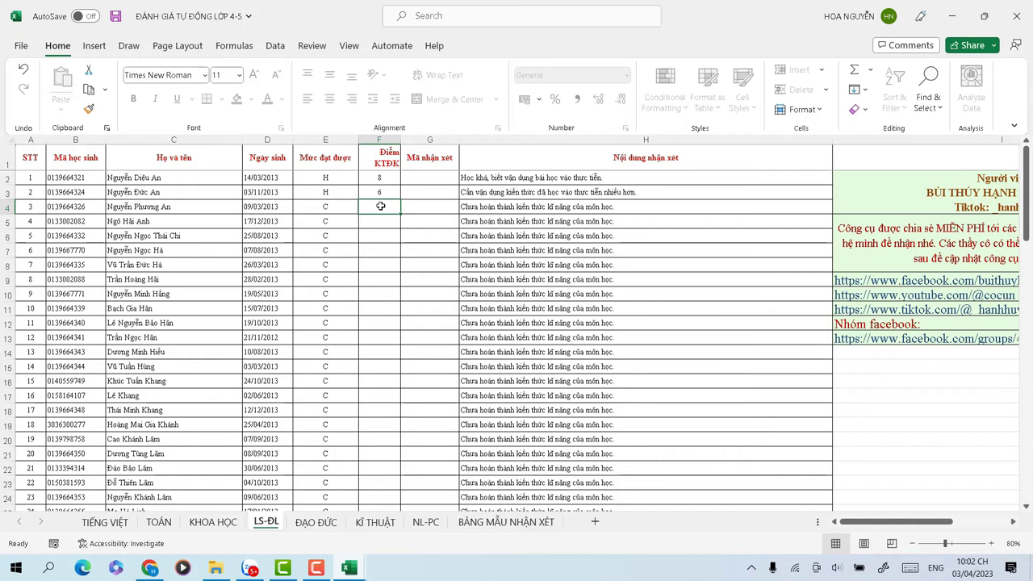
Enter the LS-ĐL Điểm KTĐK scores 10 in row 4 and 9 in row 5
type("10")
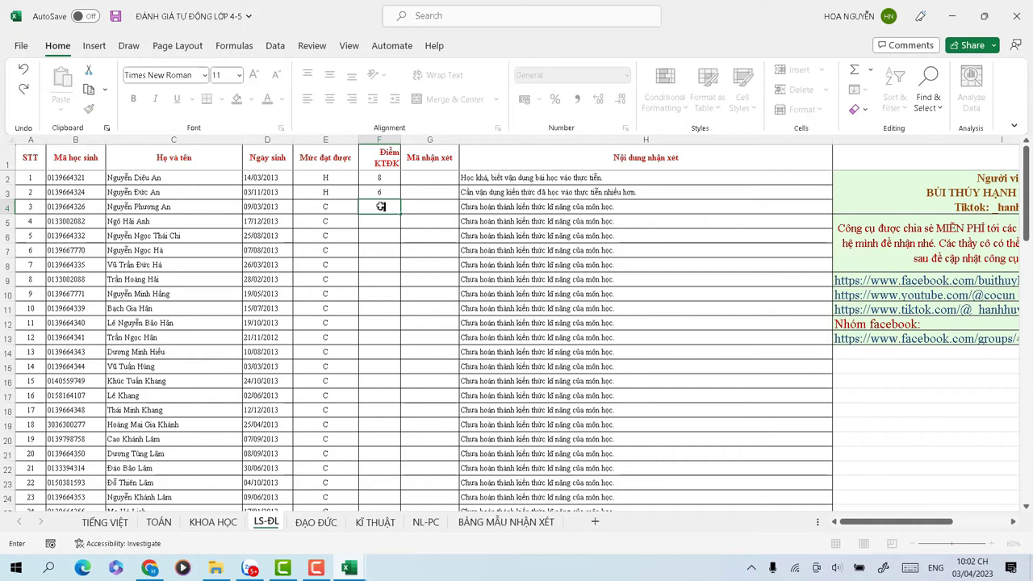
key("Return")
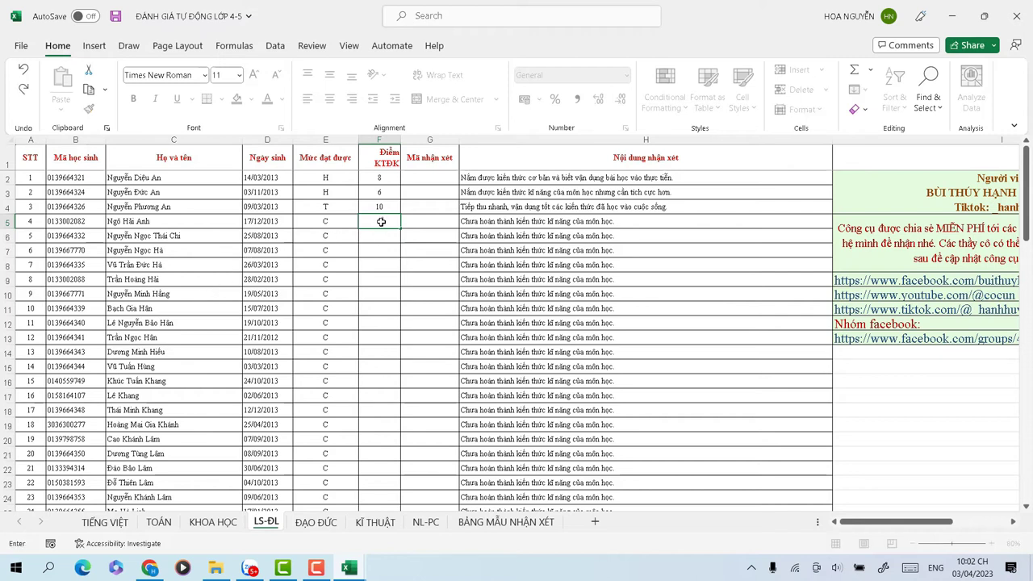
type("9")
key("Return")
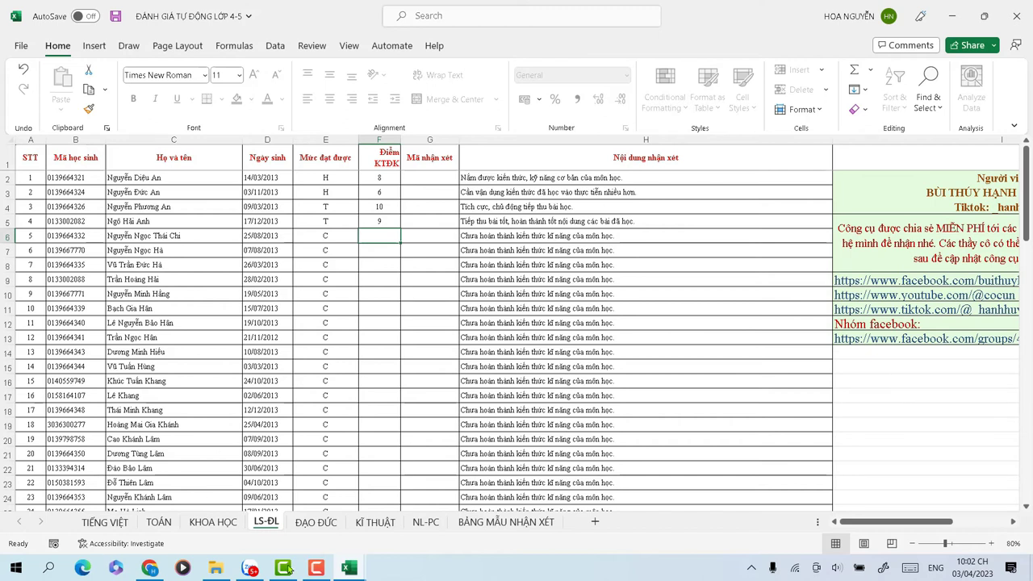
left_click(316, 567)
left_click(1006, 499)
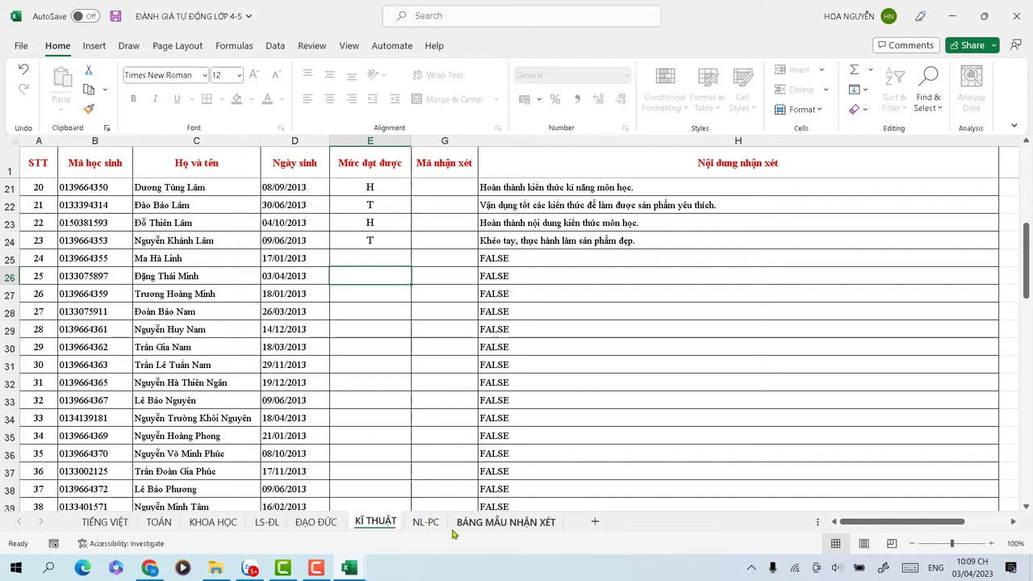
Display the NL-PC sheet, then open the workbook BANG_TONG_HOP_KET_QUA_DANH_GIA_GIAO DUC_20222023_HK1 from the CUOI HK1 folder
left_click(428, 524)
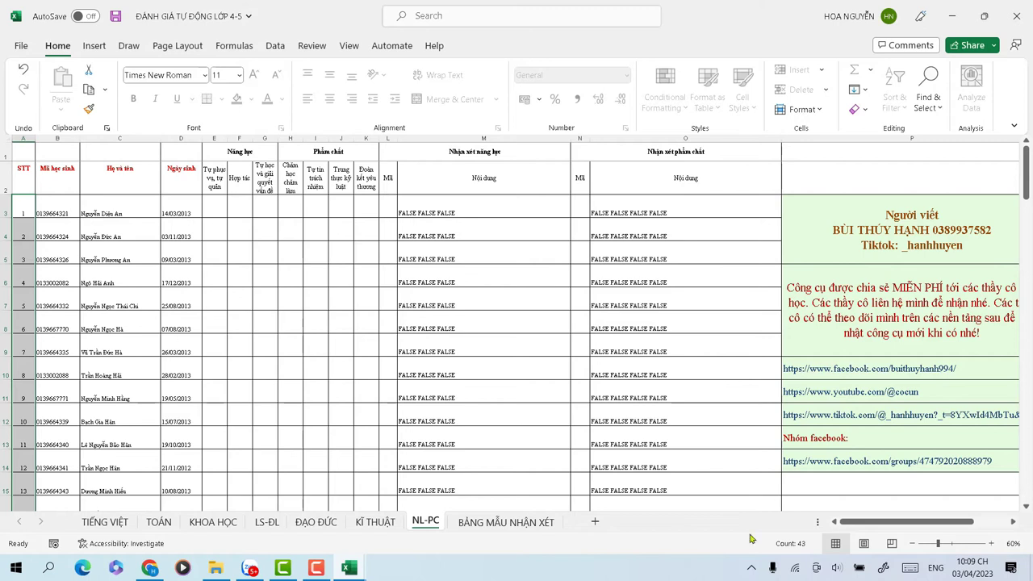
left_click(216, 569)
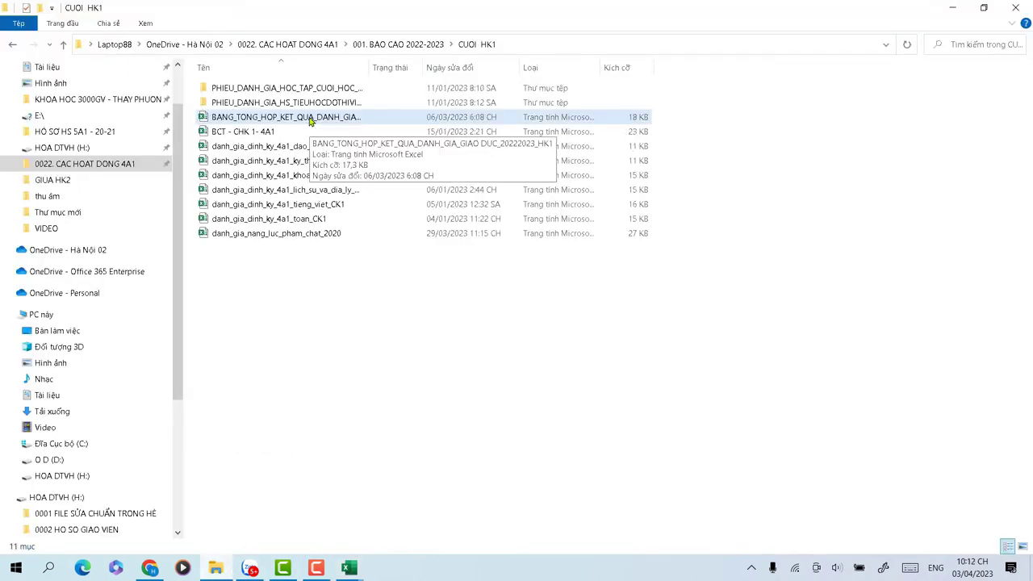
left_click(310, 119)
key("alt+Tab")
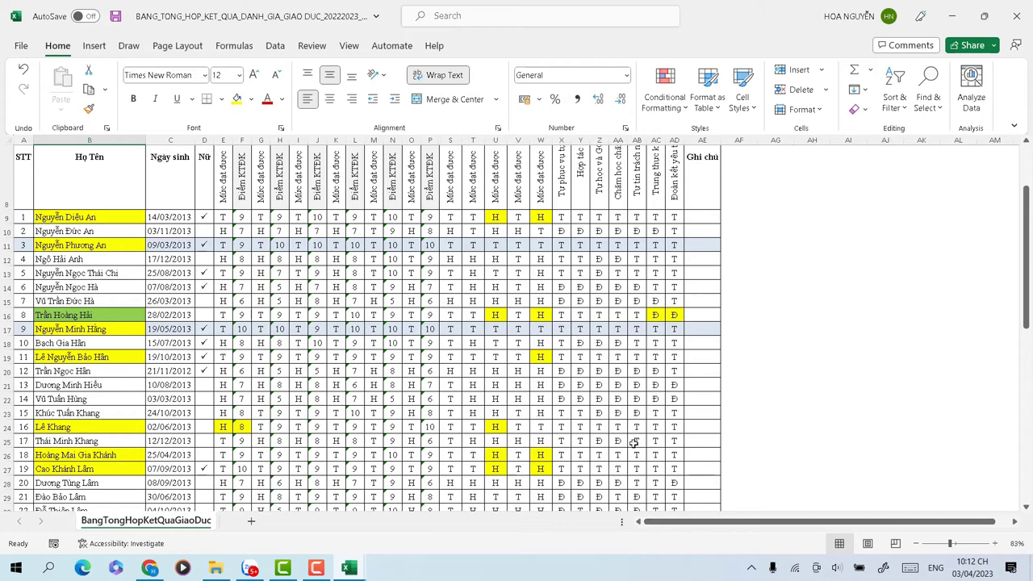
Fill the Năng lực and Phẩm chất columns X through AD with standard light green
left_click(994, 544)
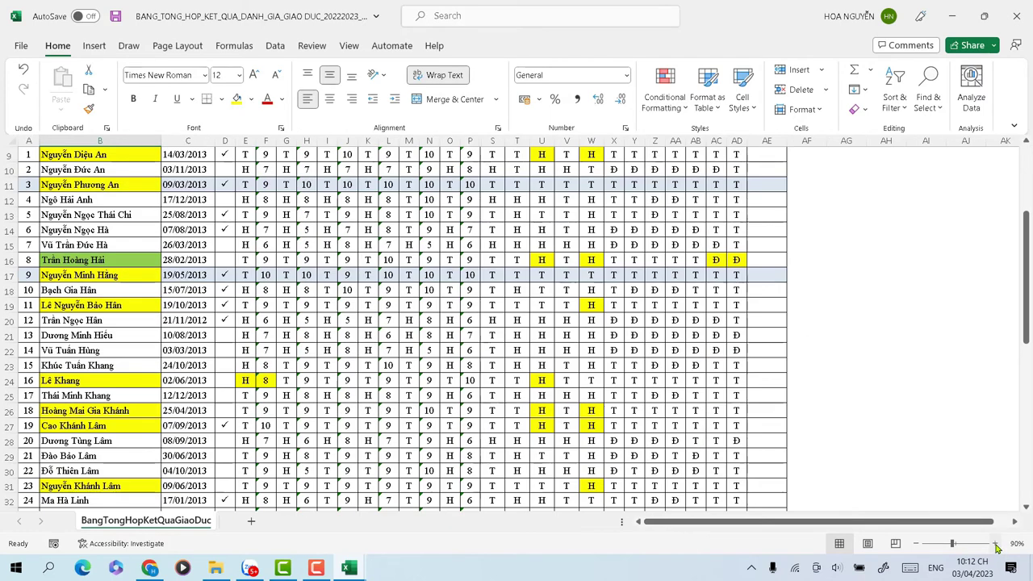
left_click(994, 543)
left_click_drag(1024, 311, 1020, 234)
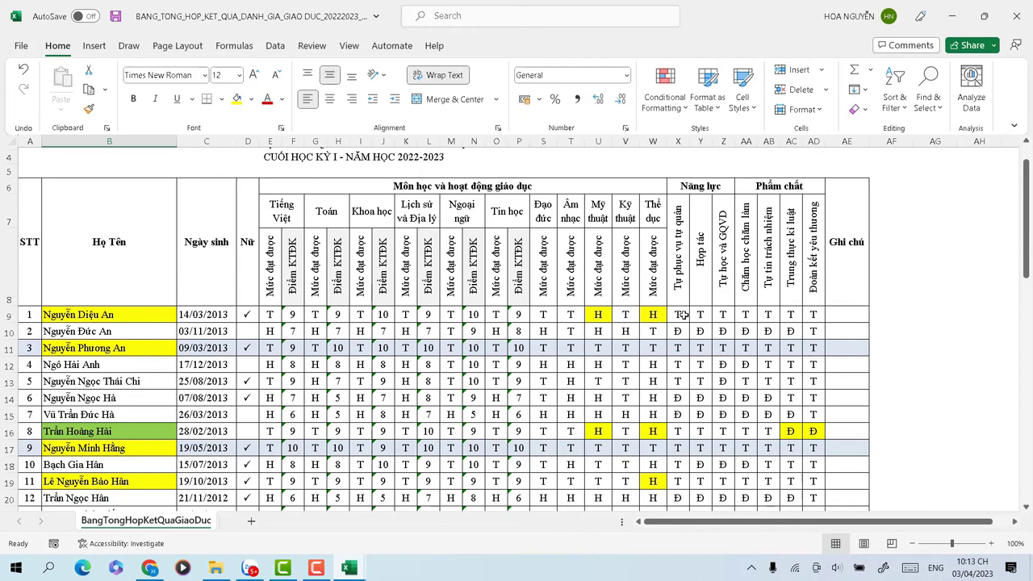
left_click(680, 142)
left_click_drag(691, 141, 813, 143)
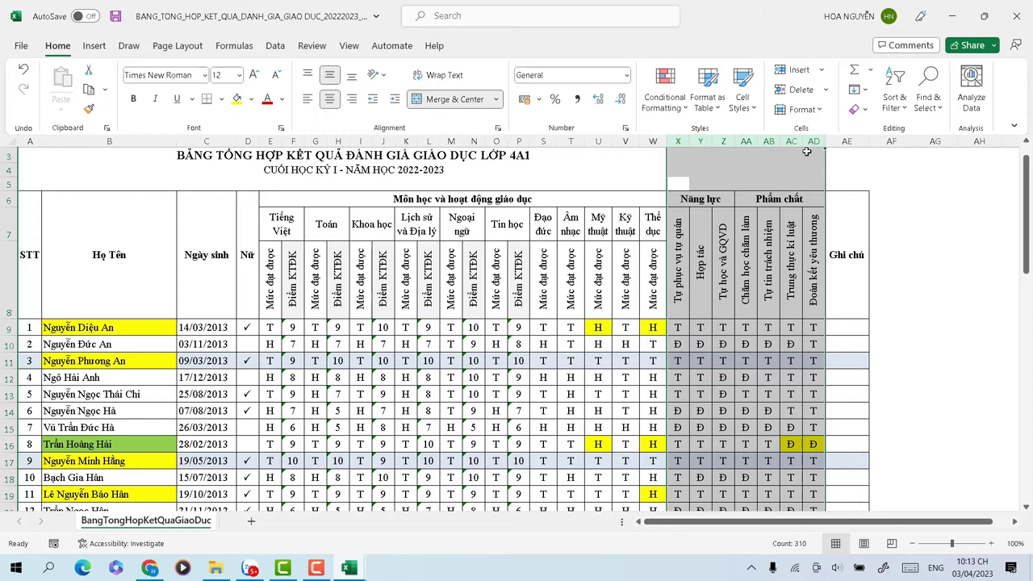
left_click(251, 99)
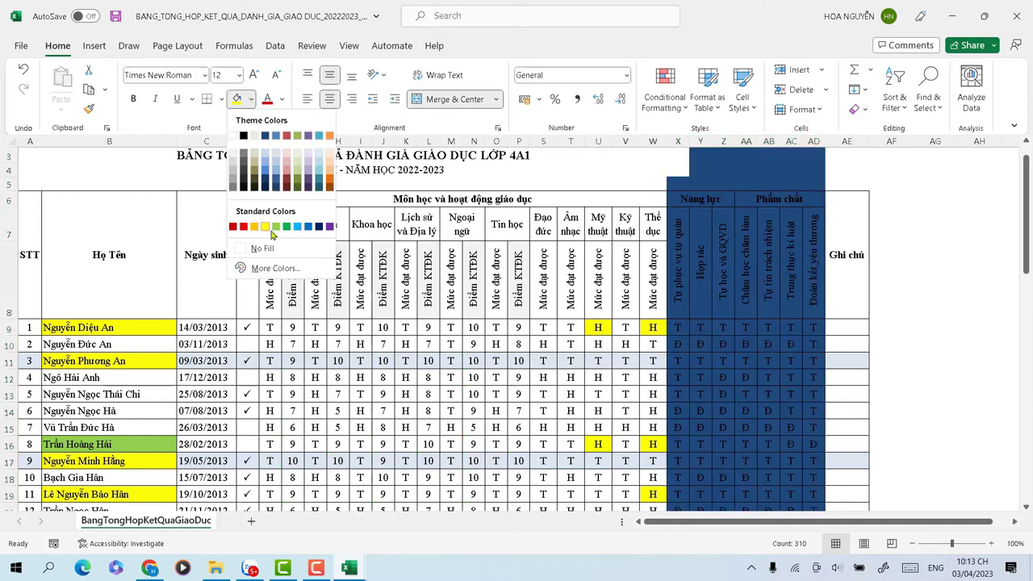
left_click(276, 227)
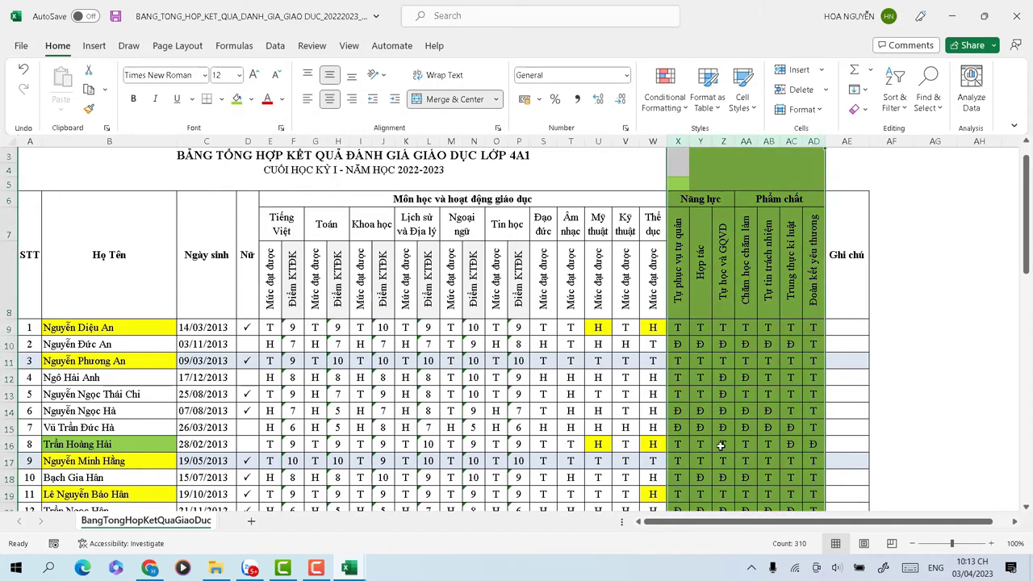
left_click(751, 444)
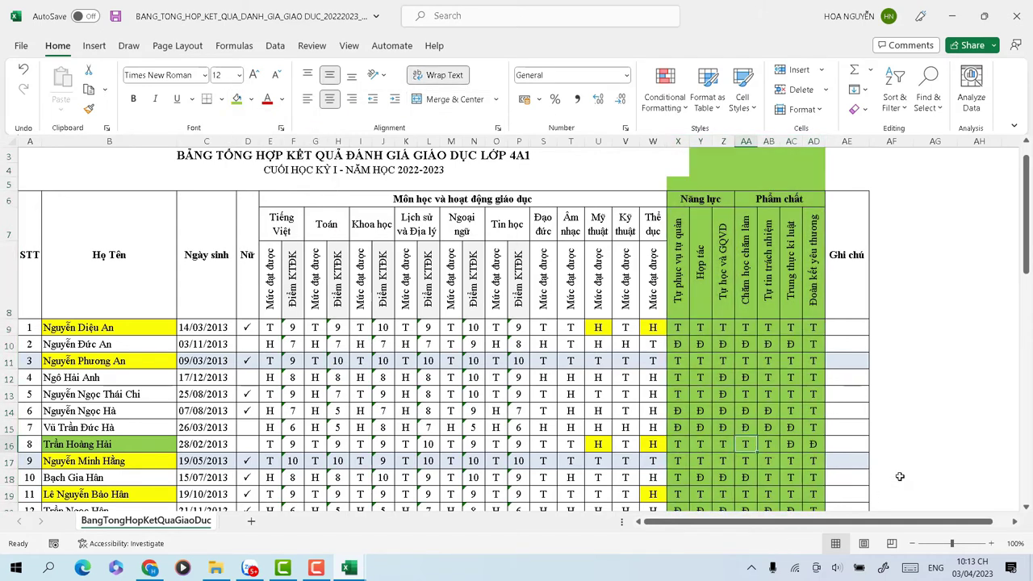
Set the Tự phục vụ tự quản and Hợp tác ratings in row 10 to T
left_click(991, 544)
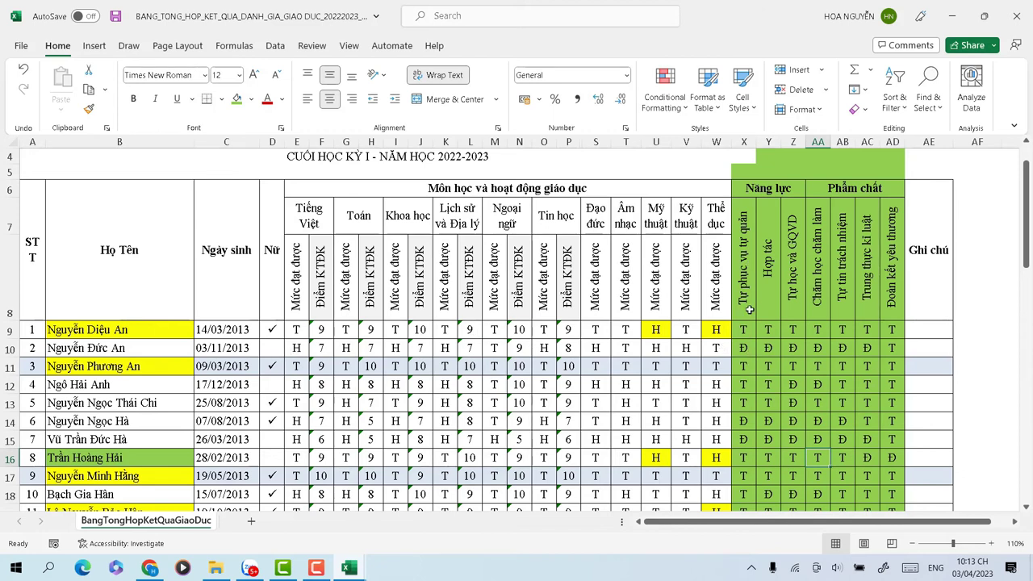
left_click(748, 353)
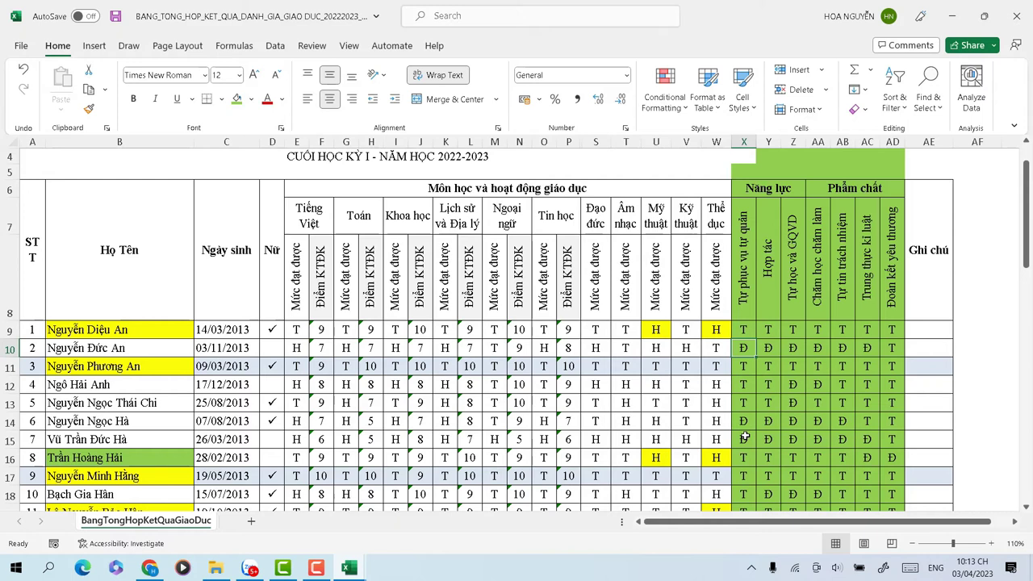
type("T")
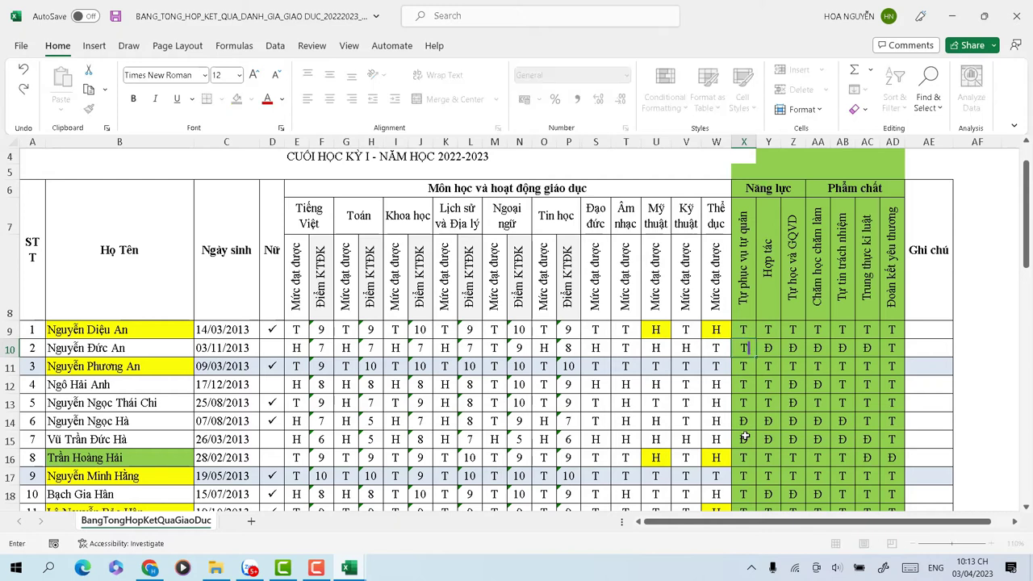
left_click(842, 384)
left_click(772, 348)
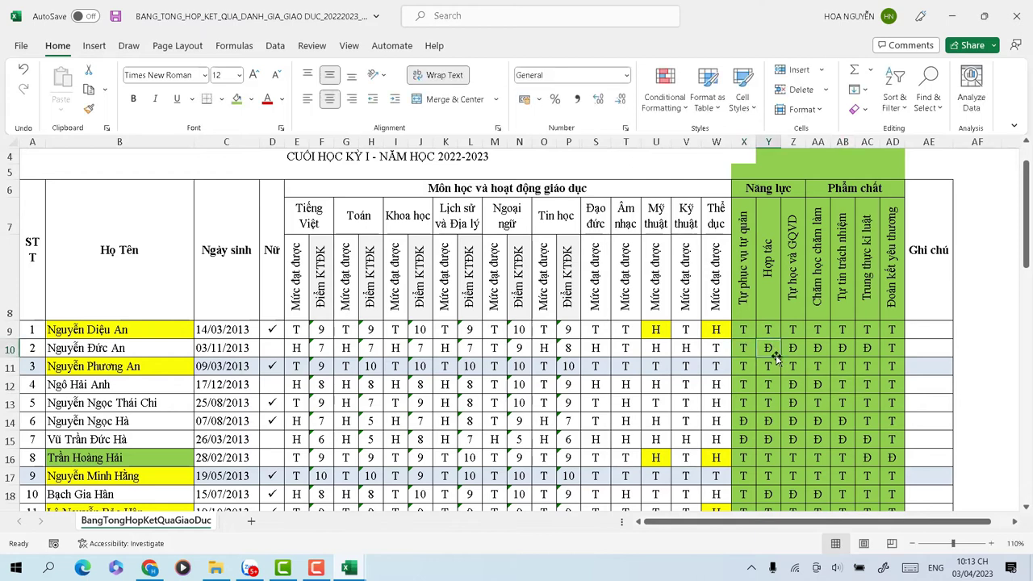
type("T")
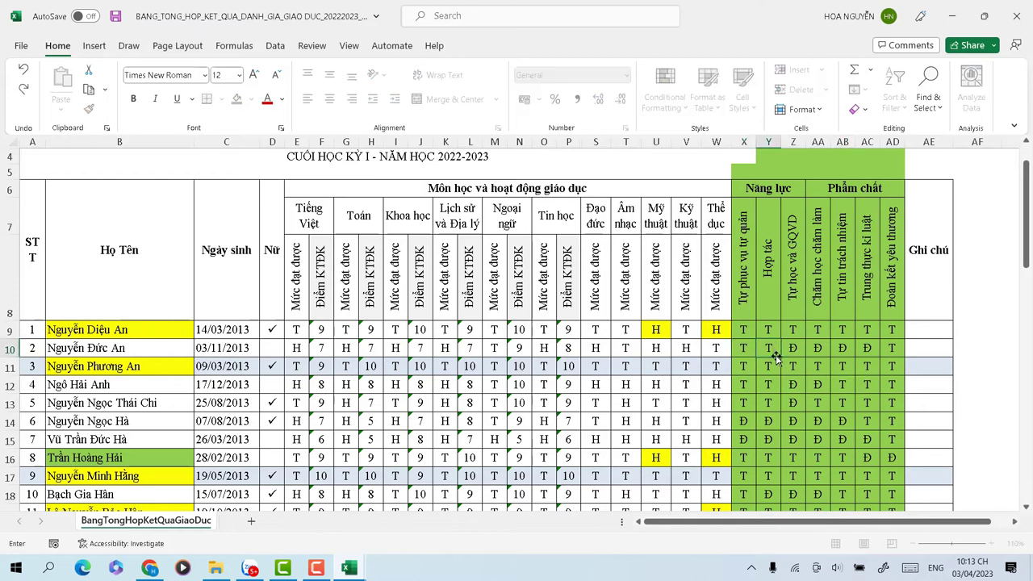
left_click(868, 385)
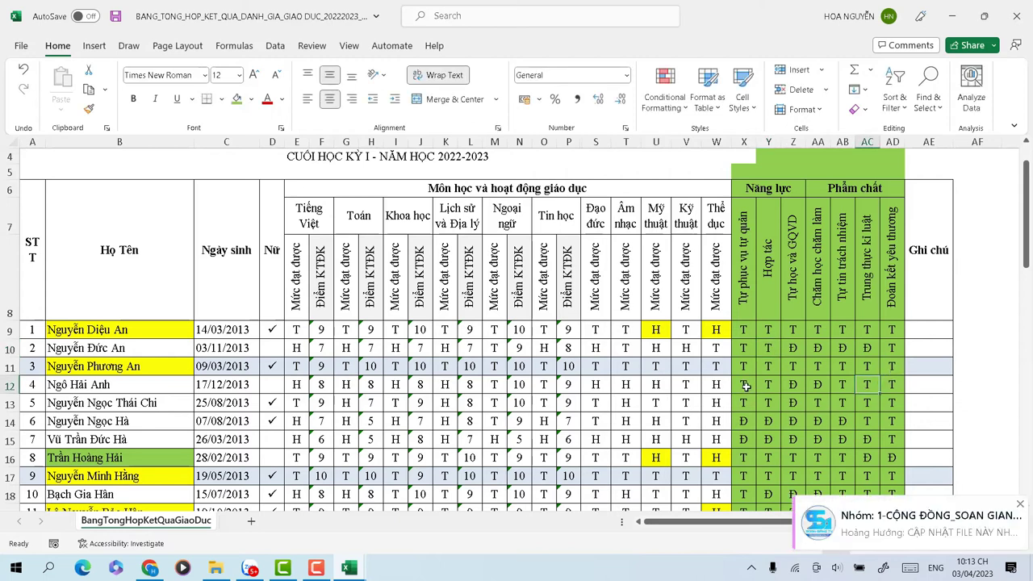
Set the Đoàn kết yêu thương rating in row 12 to Đ
left_click(746, 386)
left_click(1022, 505)
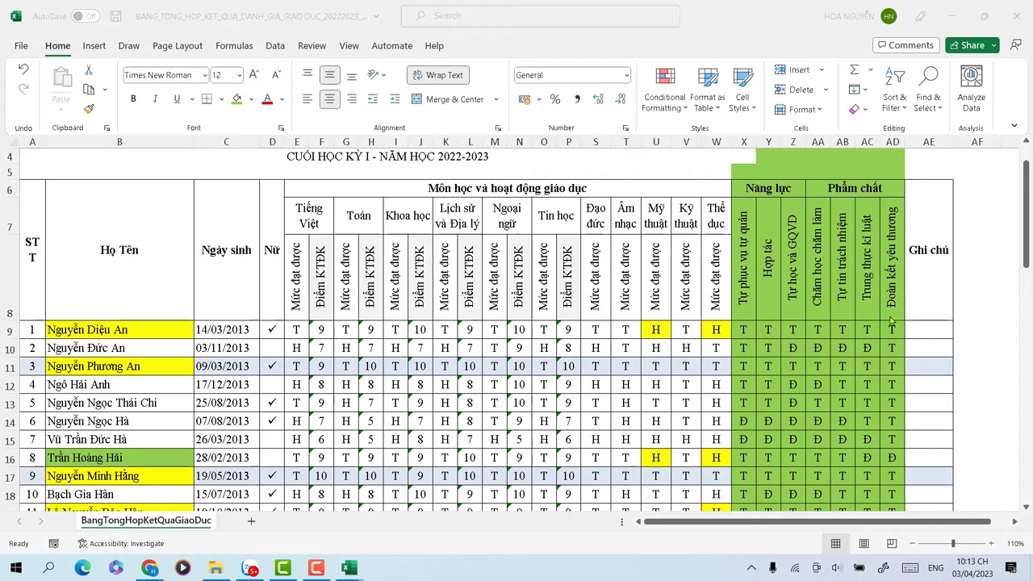
left_click(891, 387)
left_click(892, 387)
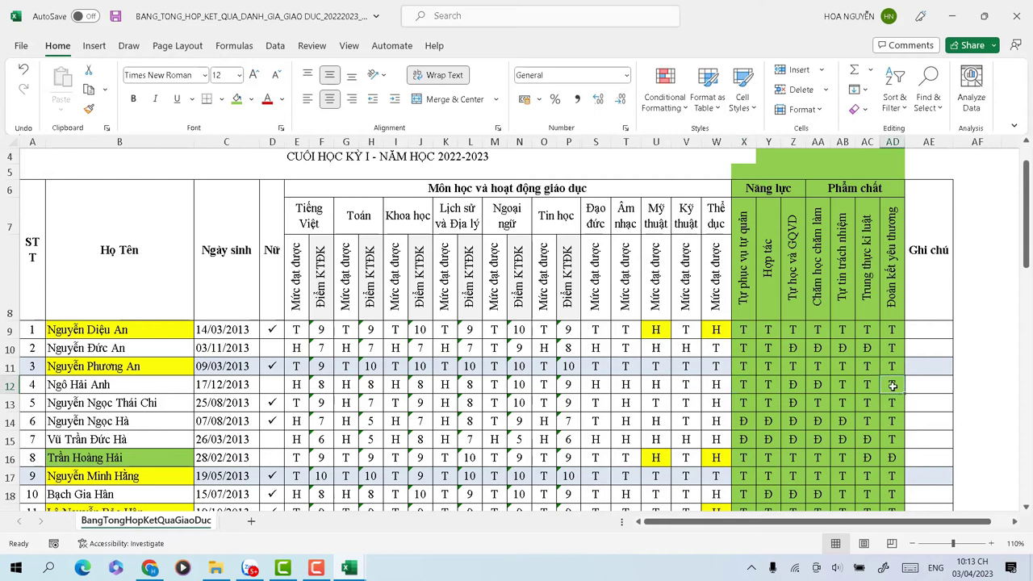
type("Đ")
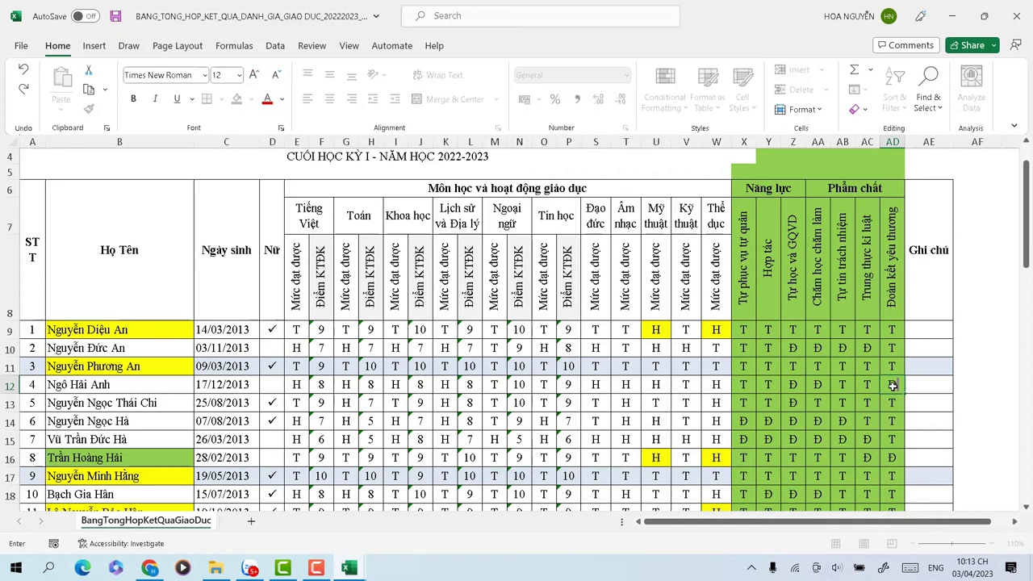
left_click(831, 391)
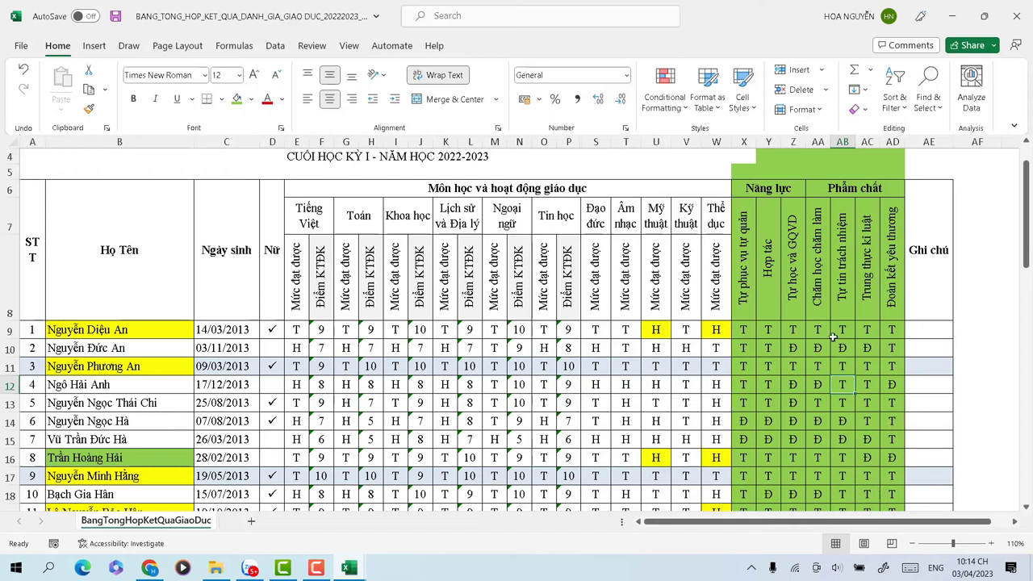
Change the fill of the Năng lực and Phẩm chất columns X through AD to white
mouse_move(1027, 254)
left_mouse_down()
mouse_move(1027, 309)
mouse_move(1028, 252)
left_mouse_up()
left_click_drag(744, 250, 892, 267)
left_click_drag(1028, 253, 1029, 223)
left_click_drag(743, 142, 892, 142)
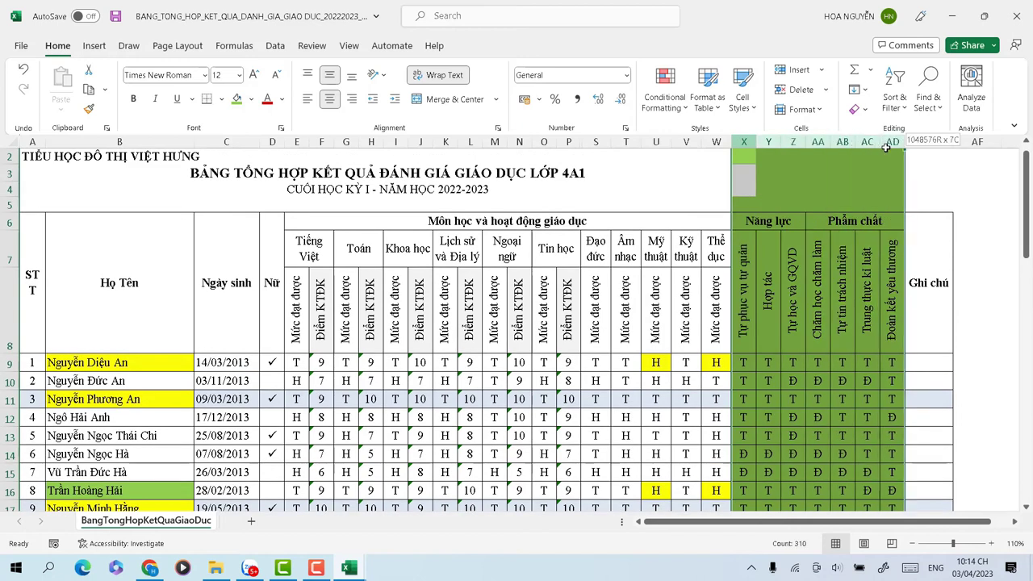
left_click(250, 99)
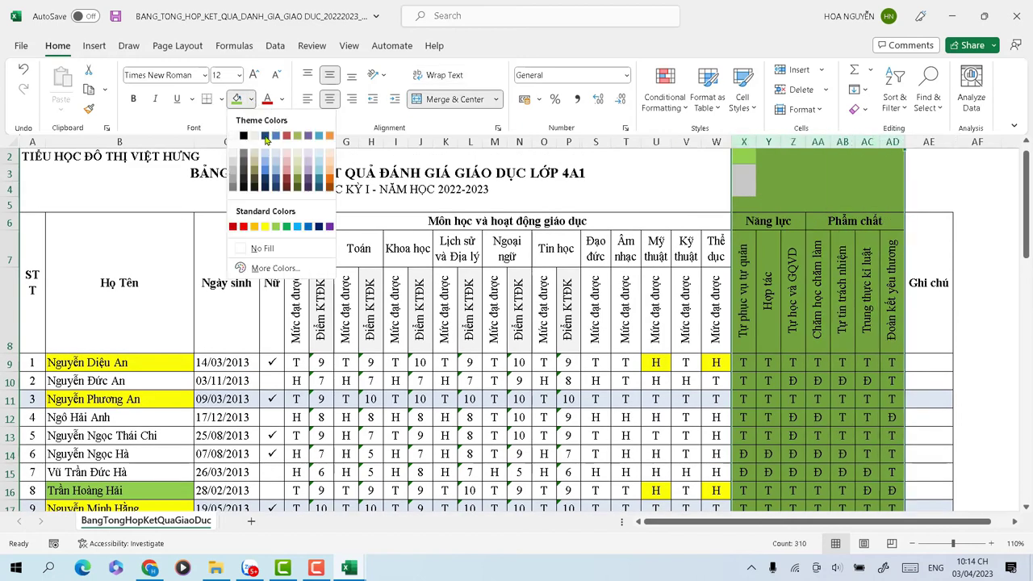
left_click(233, 139)
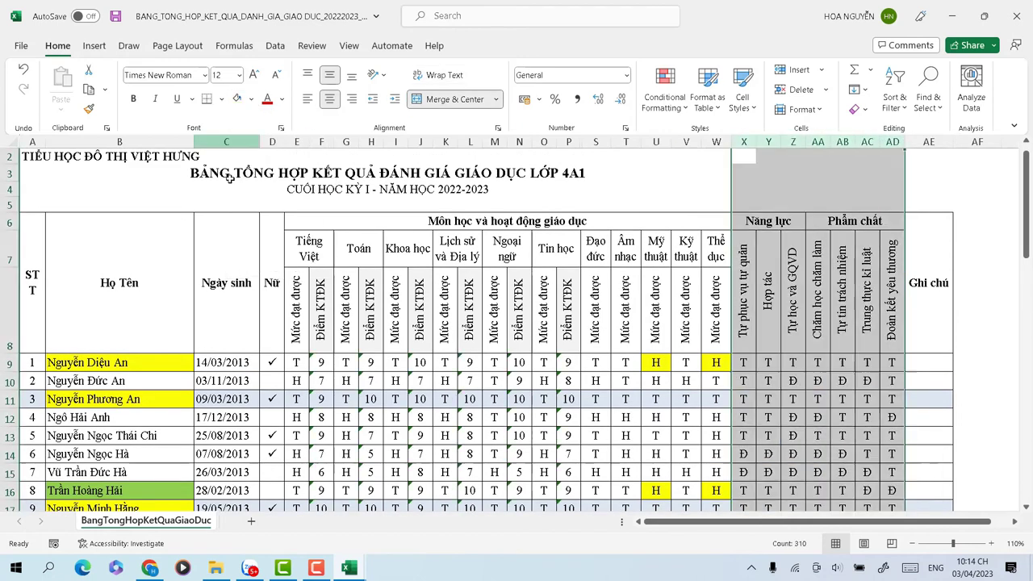
left_click(928, 364)
Copy all students' Năng lực and Phẩm chất ratings in X9:AD51
left_click_drag(746, 366, 891, 493)
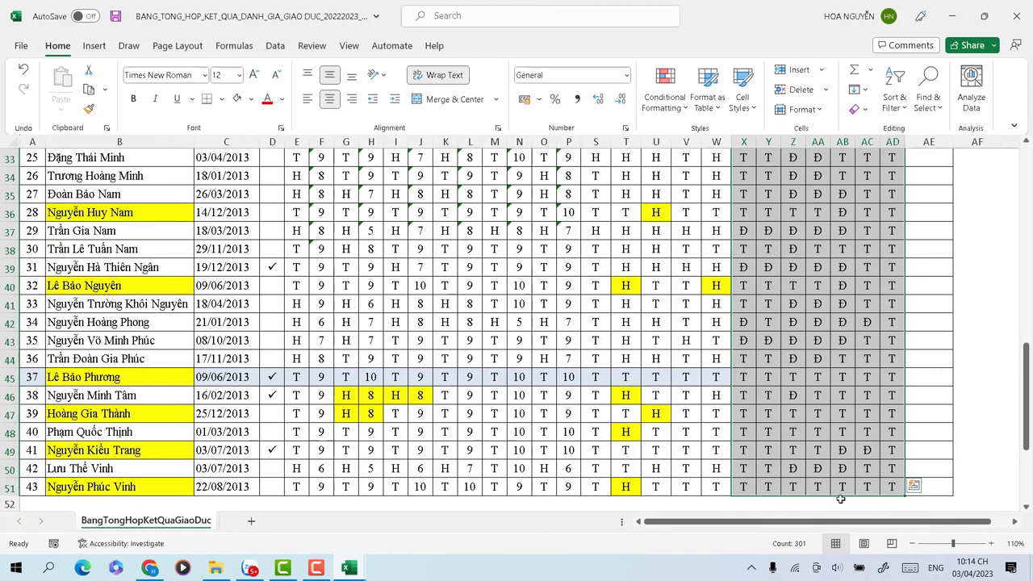
right_click(889, 488)
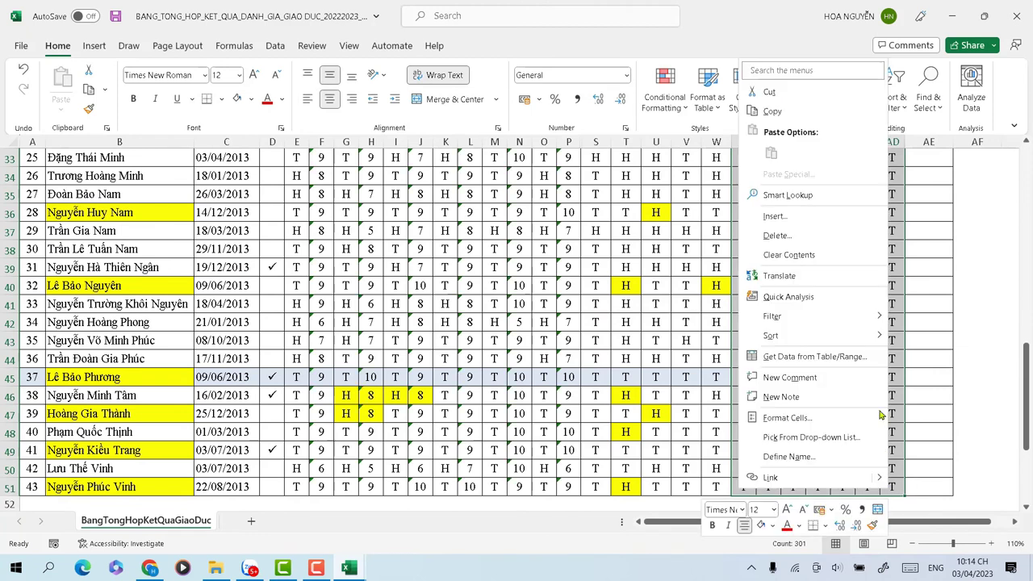
left_click(773, 111)
scroll(819, 384, "up", 10)
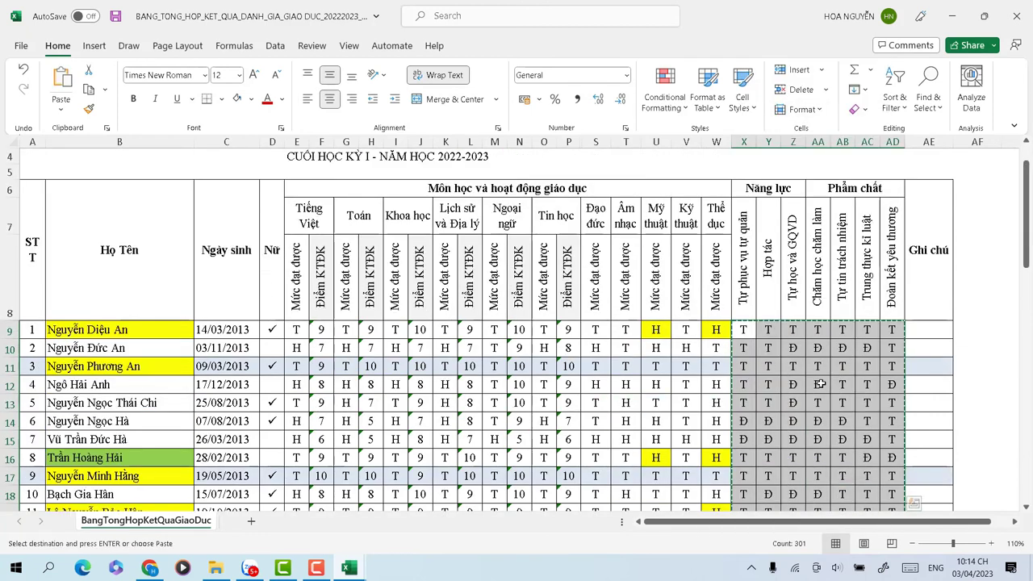
Switch to the ĐÁNH GIÁ TỰ ĐỘNG LỚP 4-5 workbook and paste the ratings into the NL-PC sheet from E3
left_click(348, 569)
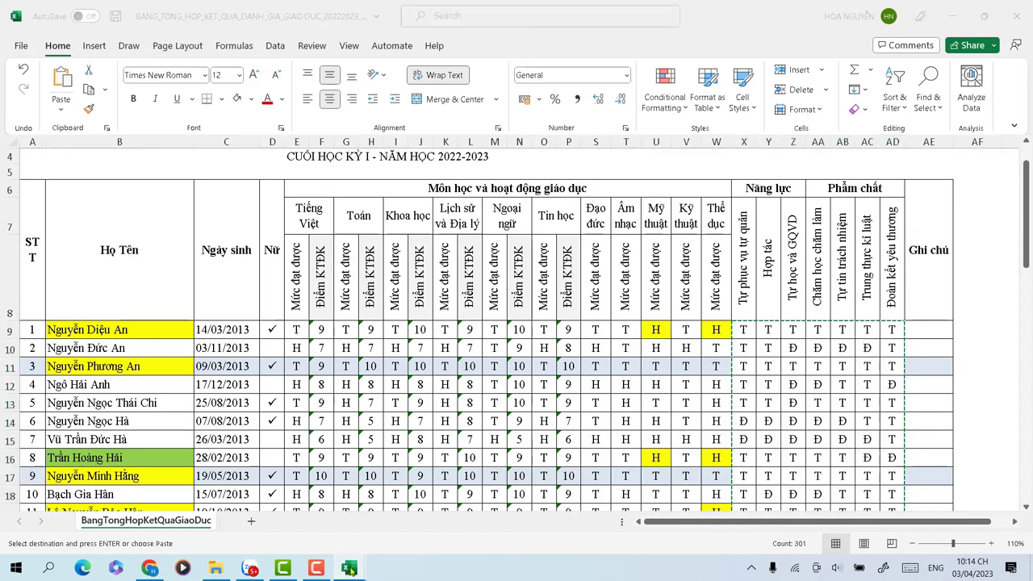
left_click(185, 536)
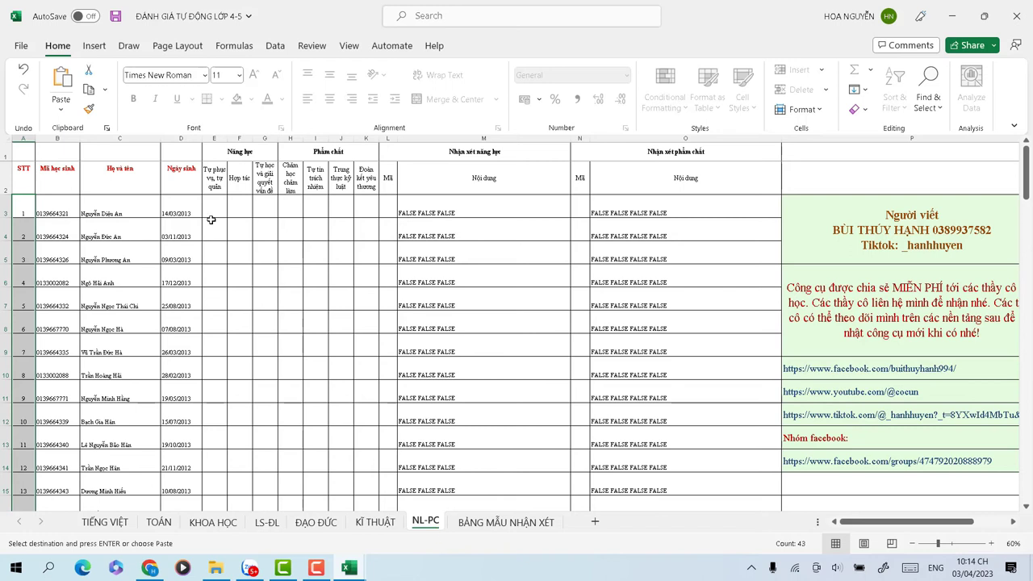
left_click_drag(214, 207, 368, 208)
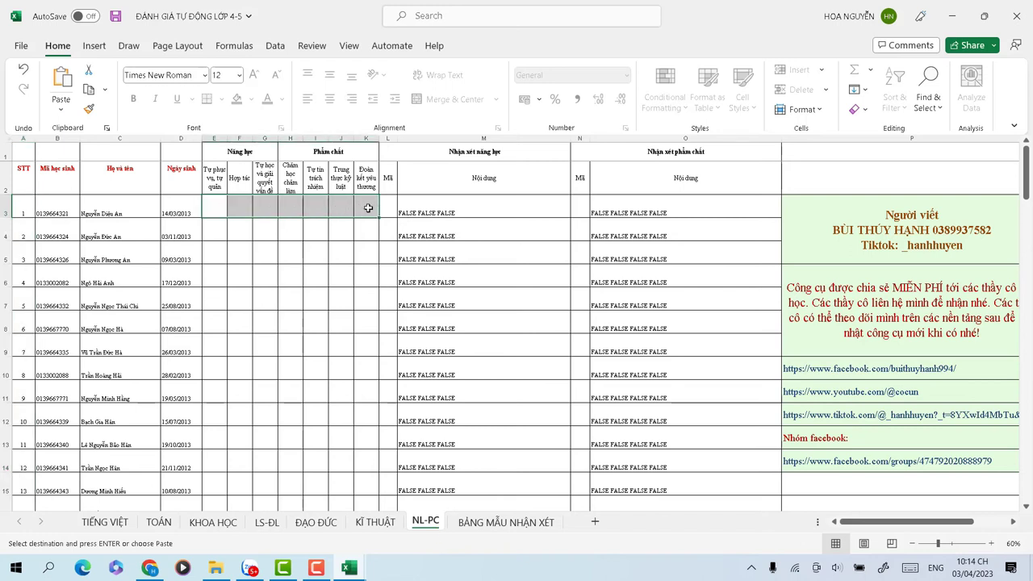
key("ctrl+v")
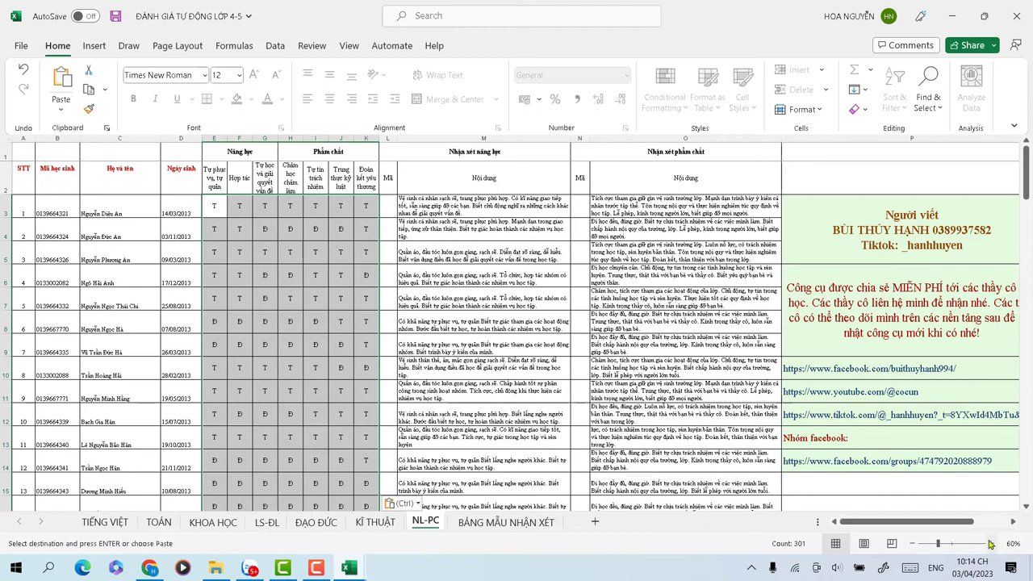
Review the generated Nhận xét năng lực and Nhận xét phẩm chất comments for the students on the NL-PC sheet
left_click(991, 544)
left_click(990, 543)
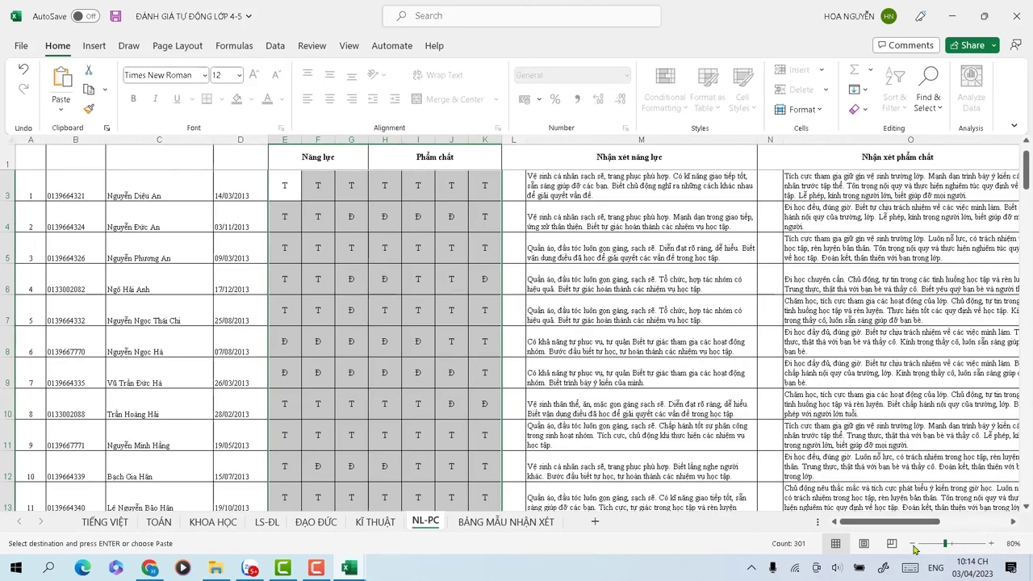
left_click(912, 545)
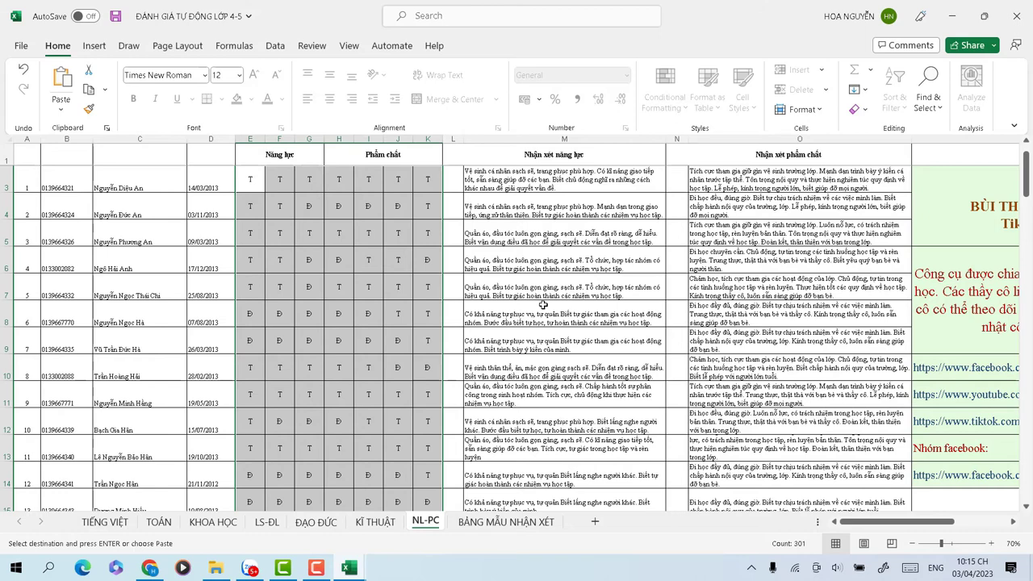
scroll(391, 492, "down", 6)
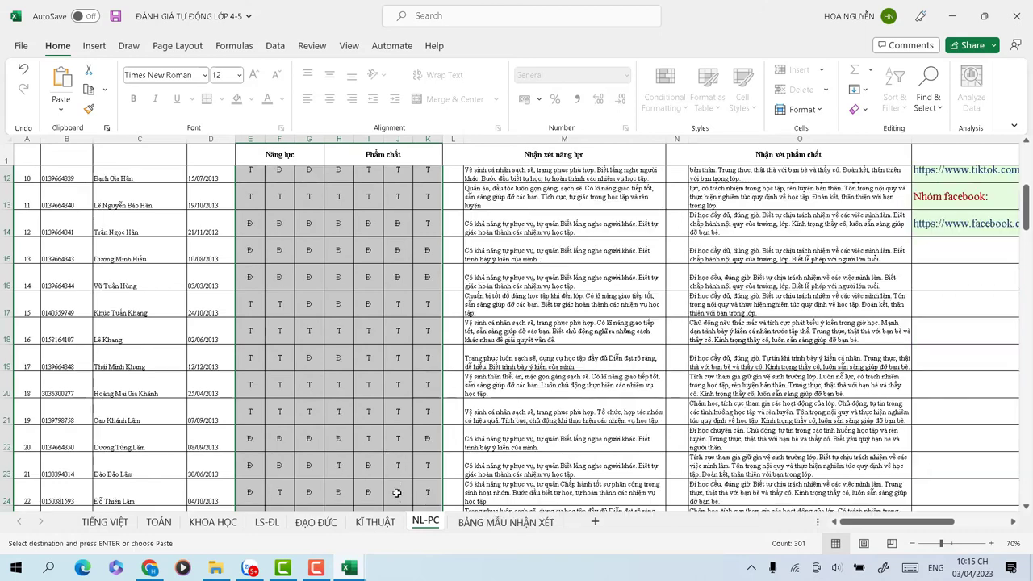
left_click_drag(1027, 241, 1029, 186)
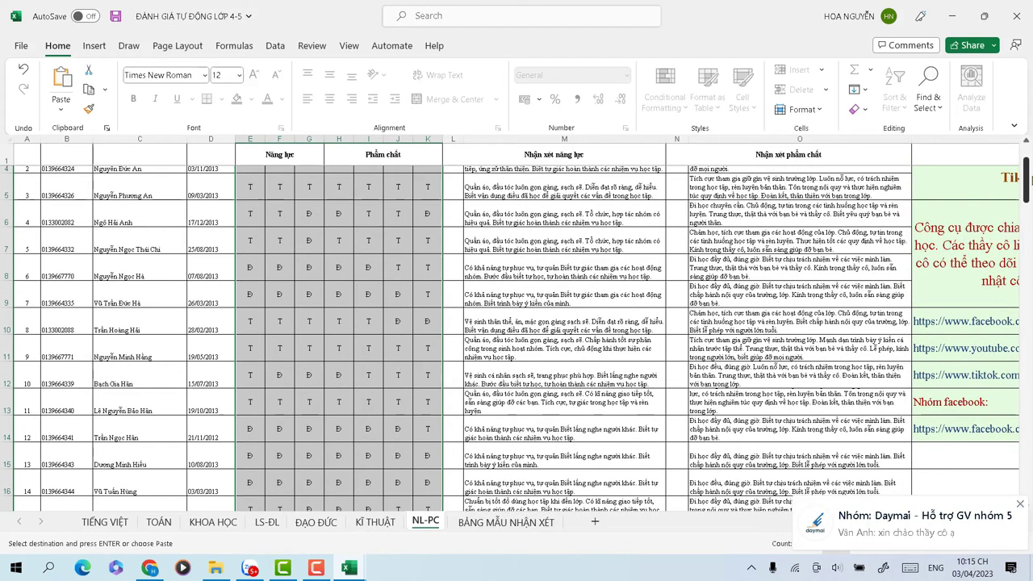
left_click(1020, 505)
left_click(944, 521)
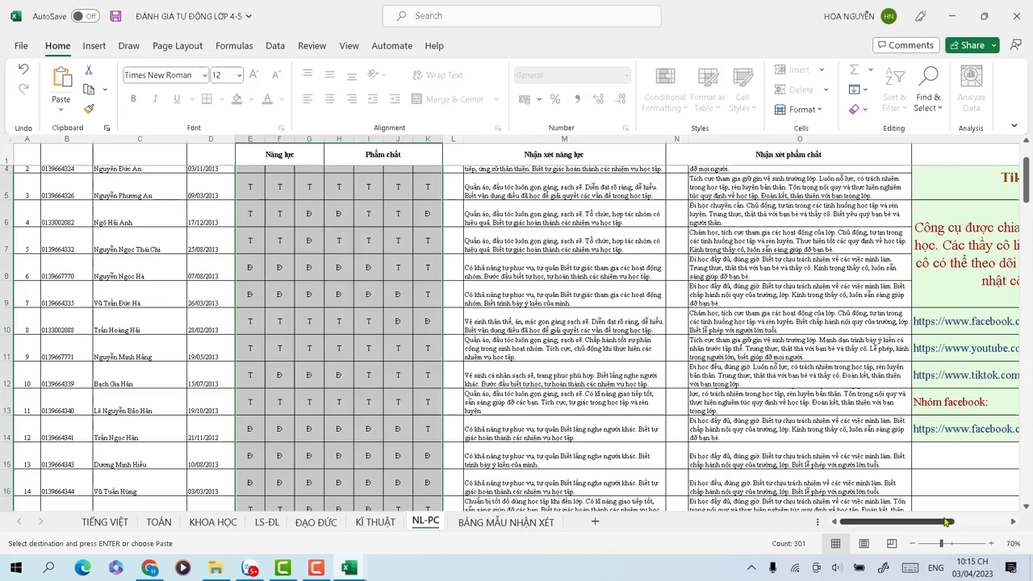
left_click_drag(934, 523, 954, 523)
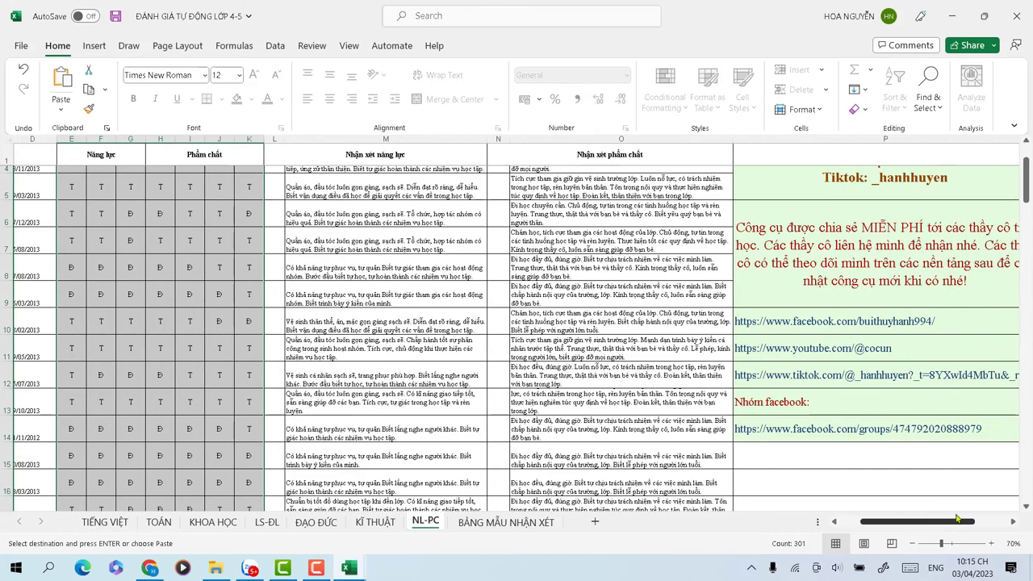
left_click_drag(1029, 194, 1030, 172)
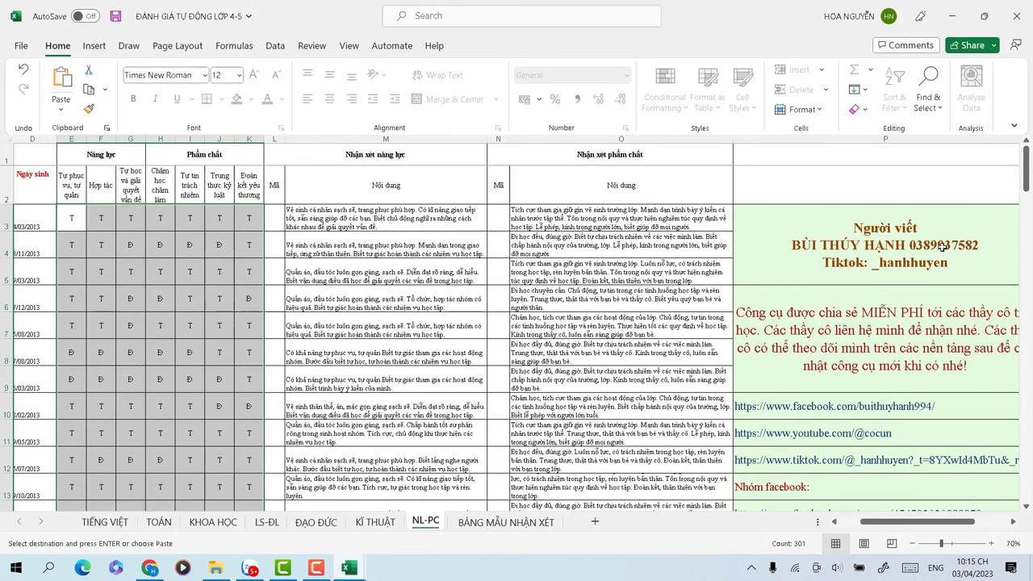
left_click_drag(904, 521, 884, 487)
left_click_drag(1030, 168, 1029, 229)
left_click(455, 448)
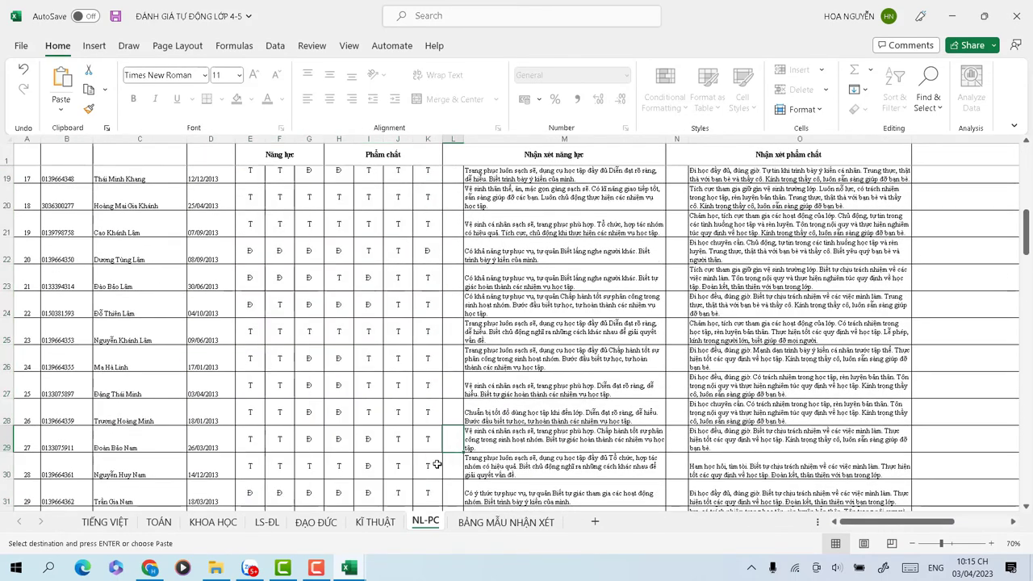
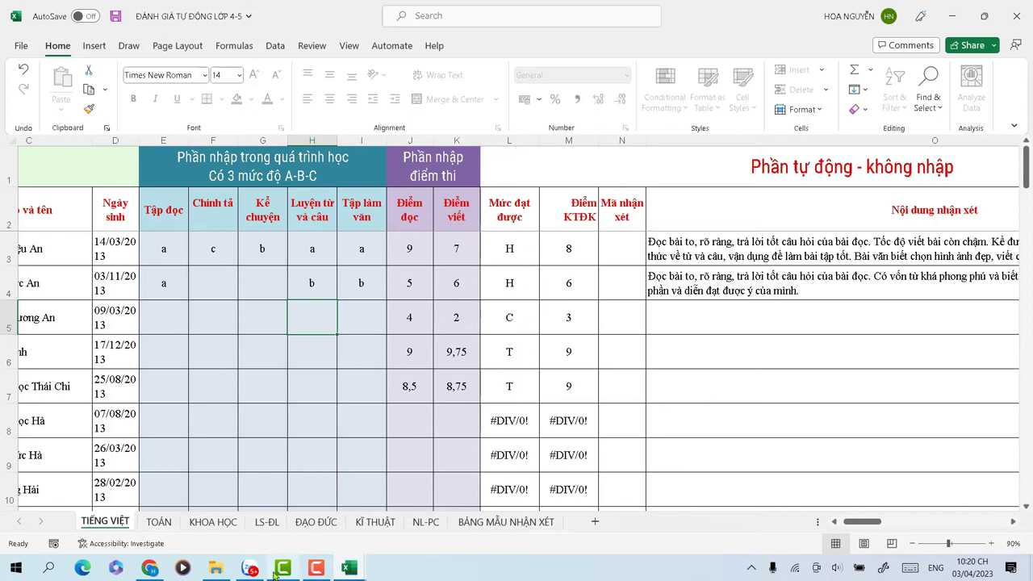
Switch to danh_gia_dinh_ky_data_4a1_GK2 and examine the Mức đạt được through Nội dung nhận xét columns on the Tiếng việt sheet
left_click(350, 570)
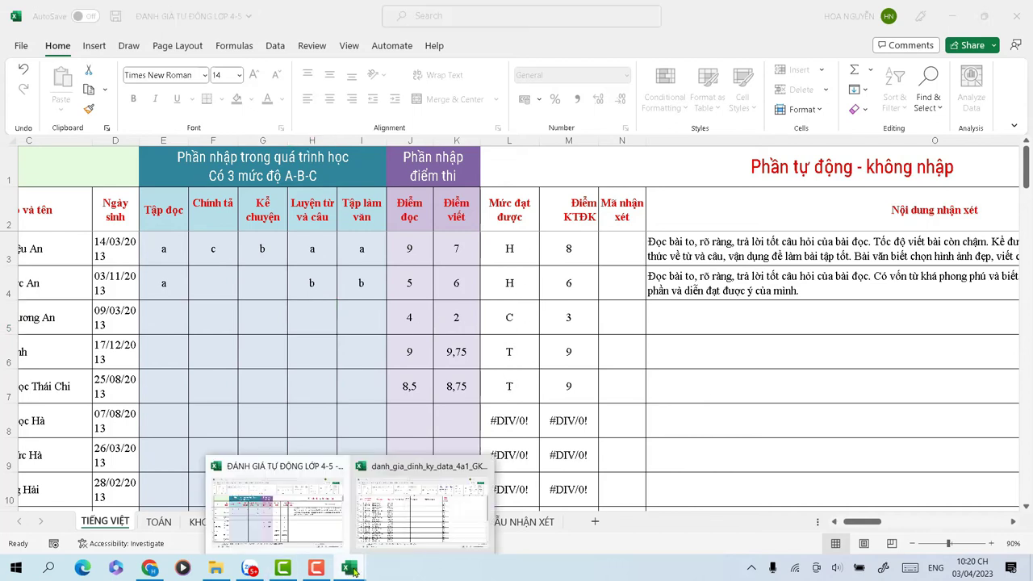
left_click(410, 530)
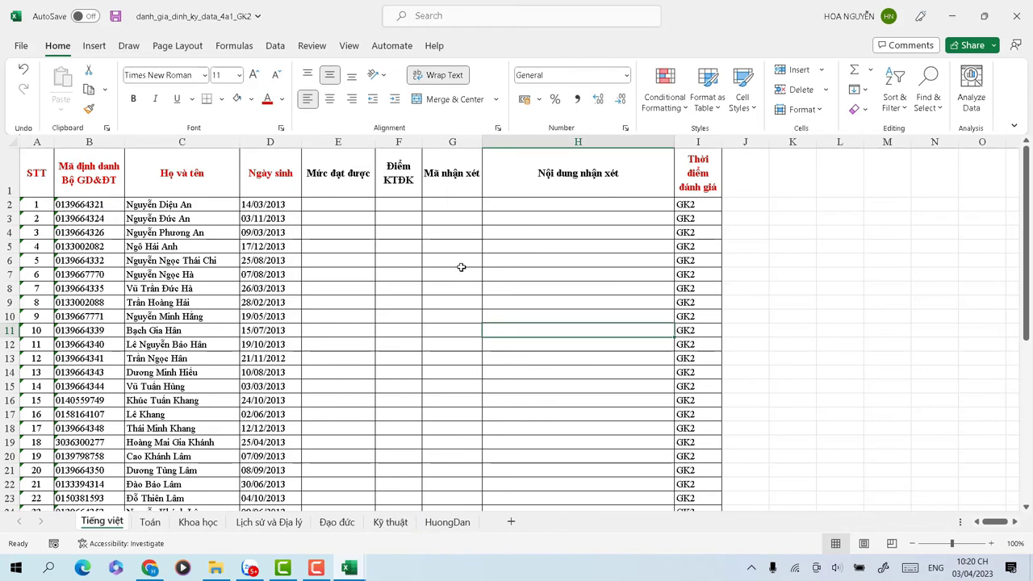
left_click(350, 570)
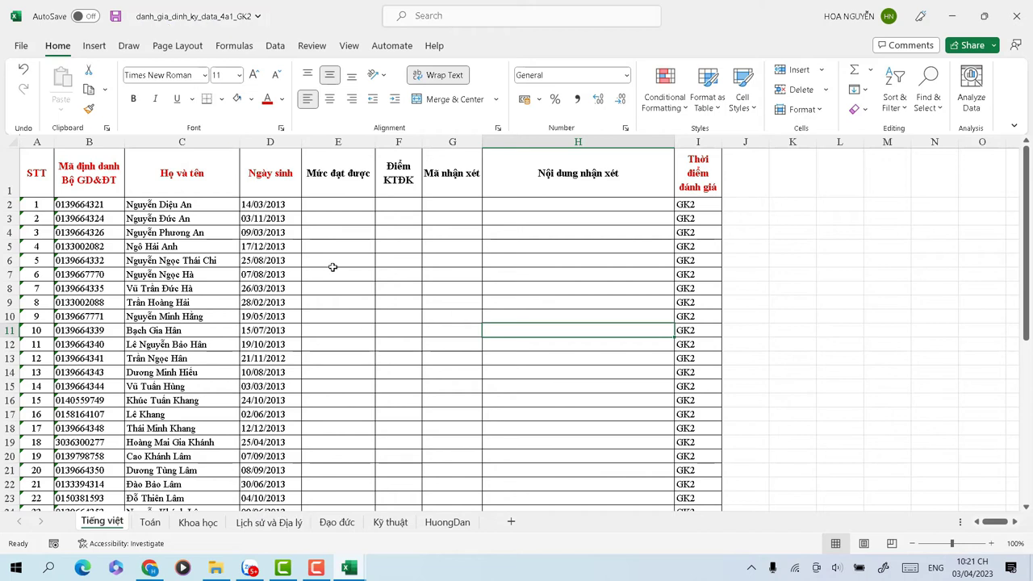
left_click(338, 210)
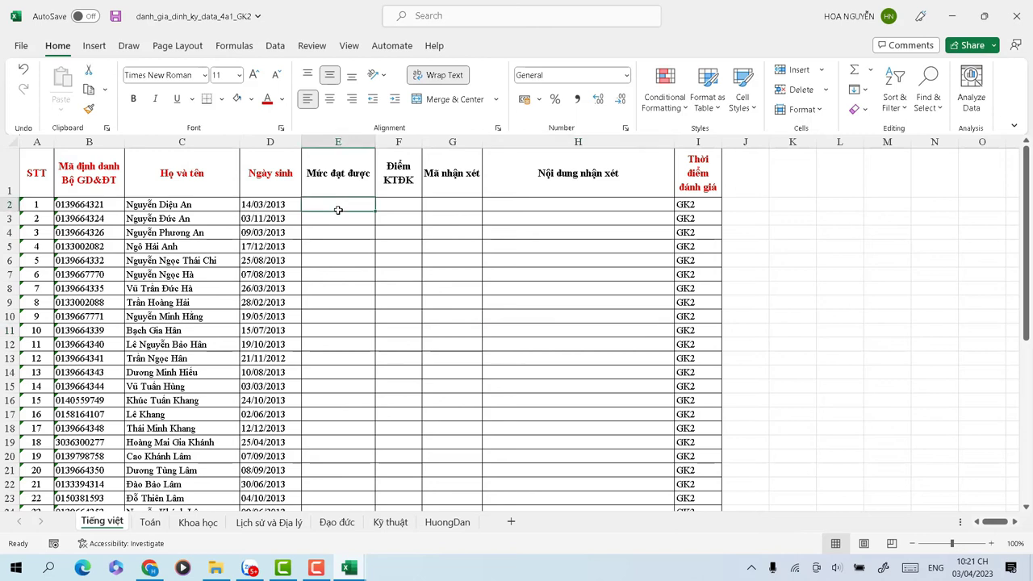
left_click(396, 204)
left_click(521, 206)
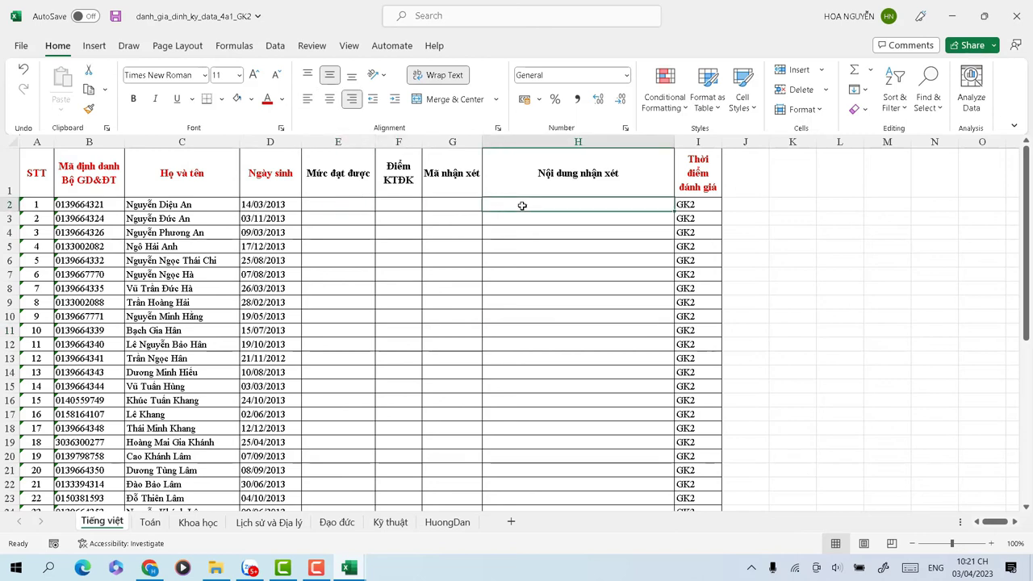
left_click(449, 201)
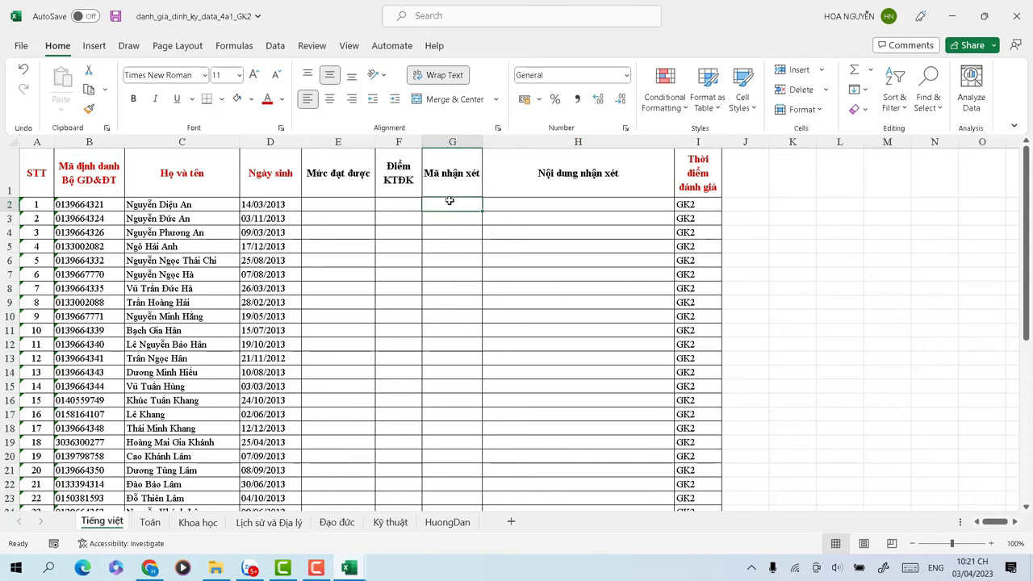
left_click_drag(332, 204, 489, 205)
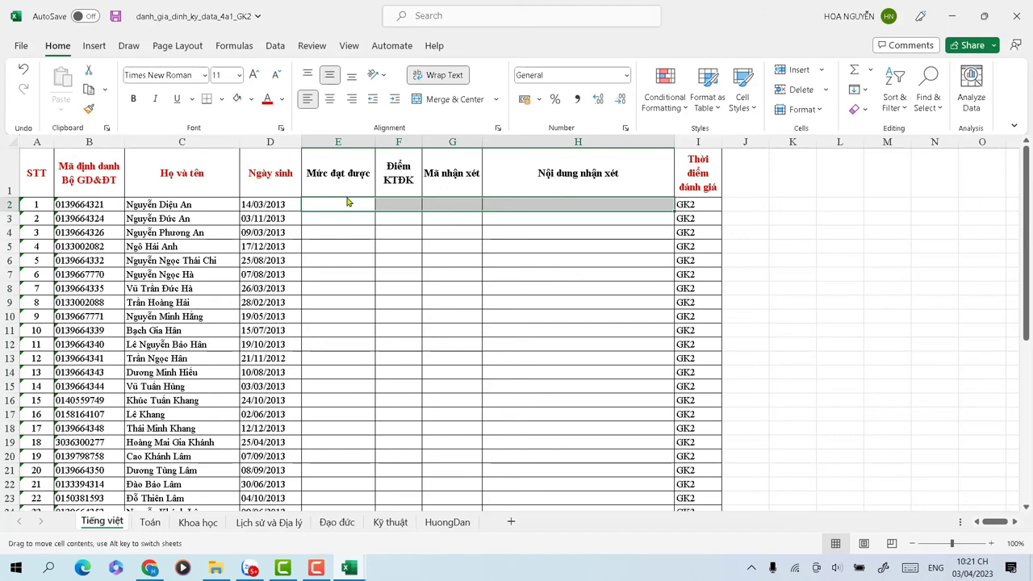
left_click(436, 204)
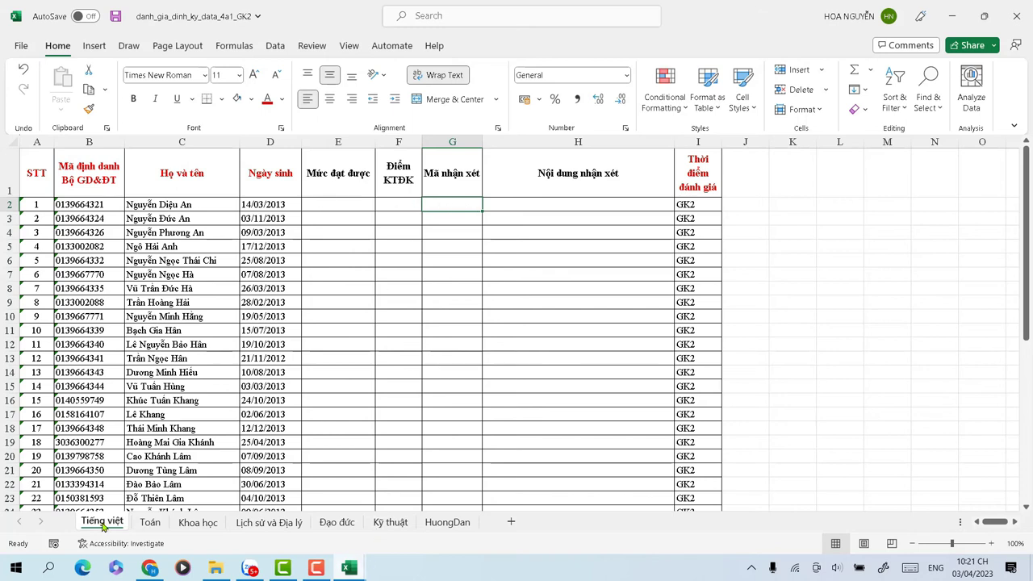
Return to ĐÁNH GIÁ TỰ ĐỘNG LỚP 4-5 and examine the matching automatic result columns L through O on the TIẾNG VIỆT sheet
left_click(349, 568)
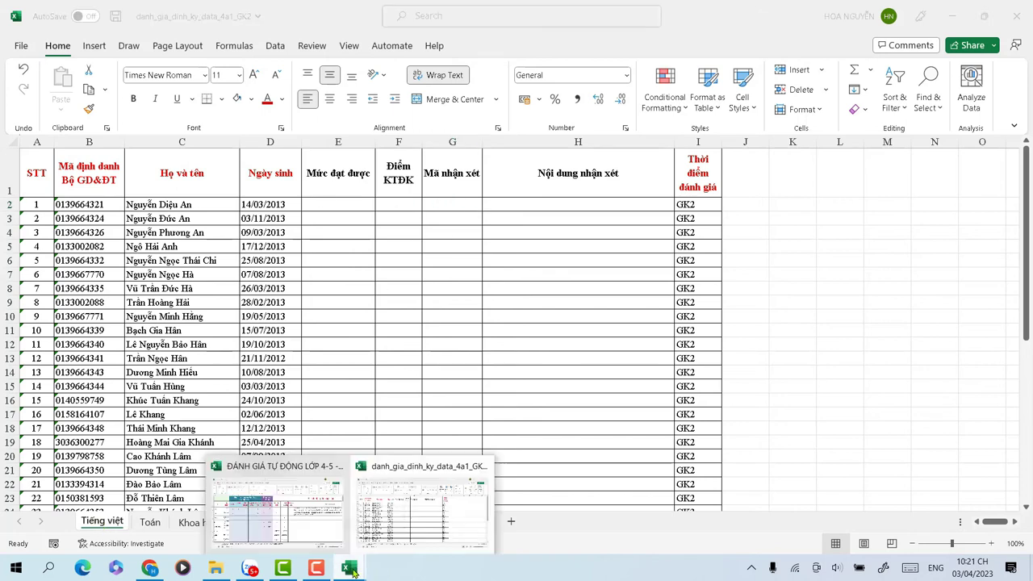
left_click(267, 531)
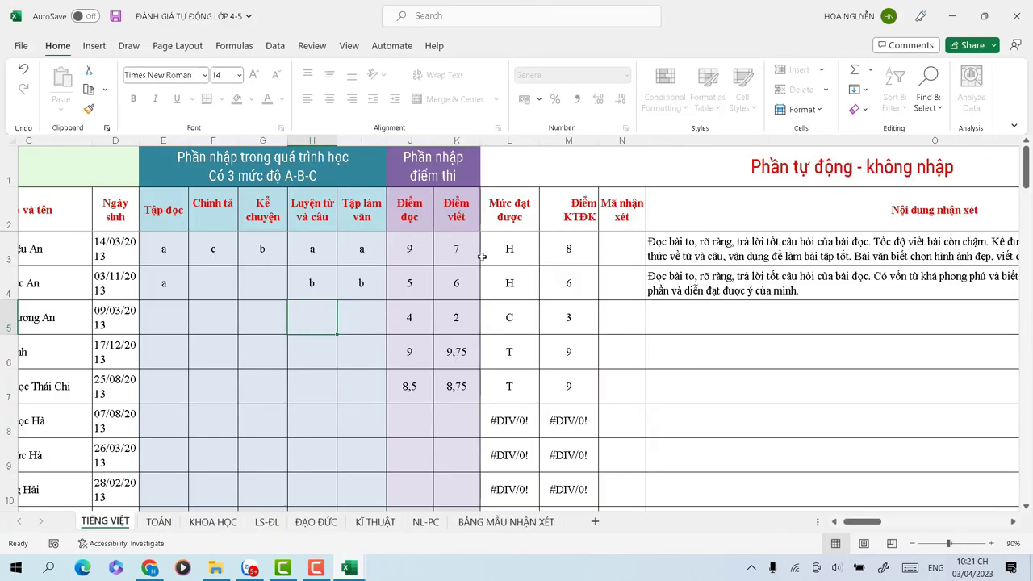
left_click(507, 250)
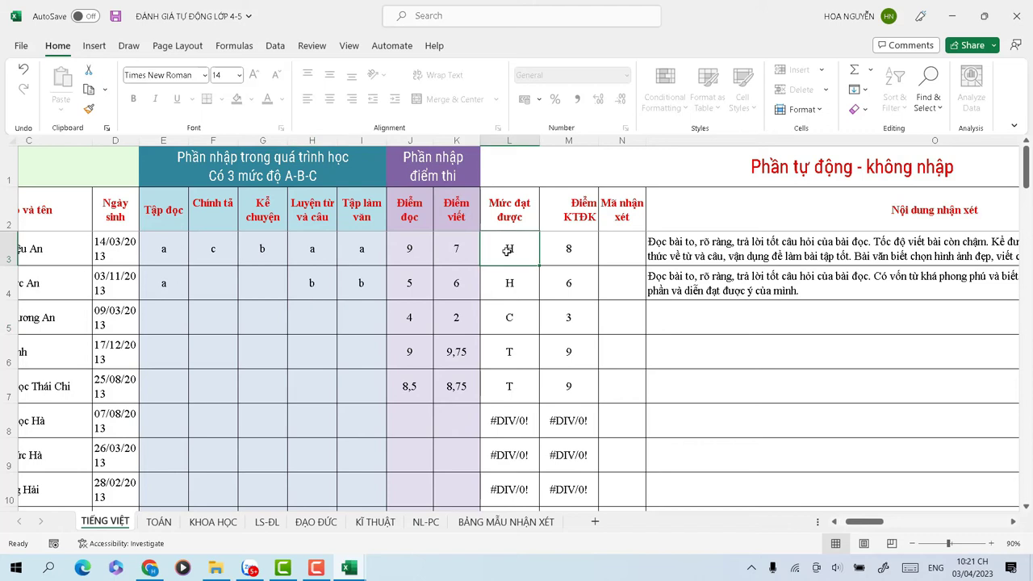
left_click(581, 251)
left_click(621, 250)
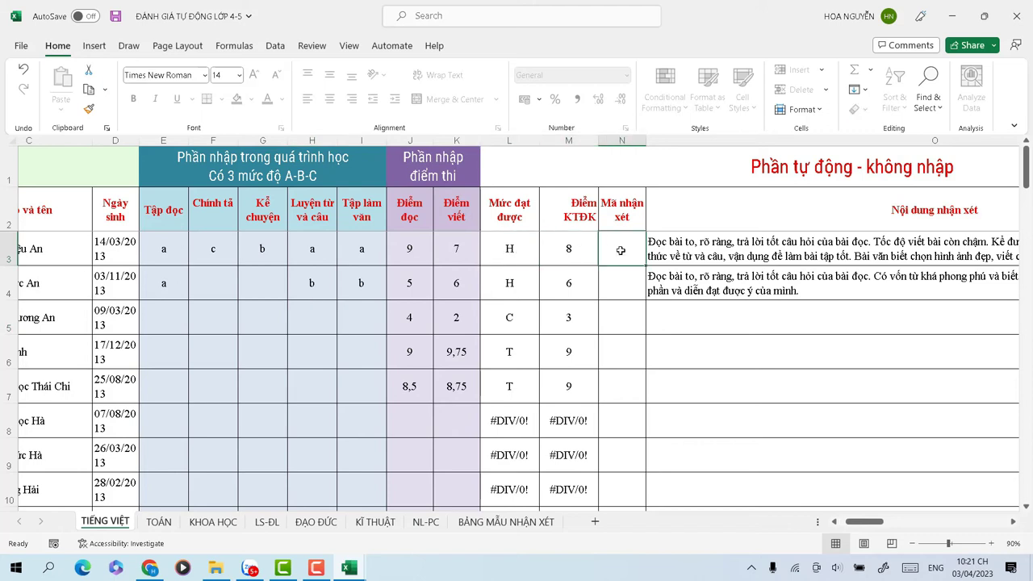
left_click(699, 258)
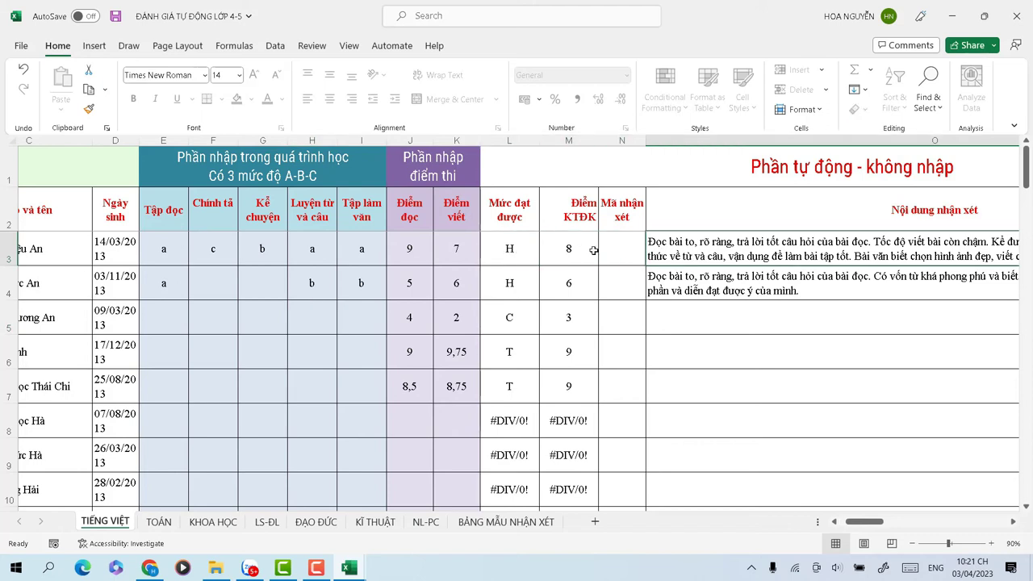
Copy the first five students' Mức đạt được through Nội dung nhận xét results, L3:O7, on the TIẾNG VIỆT sheet
left_click_drag(454, 250, 760, 375)
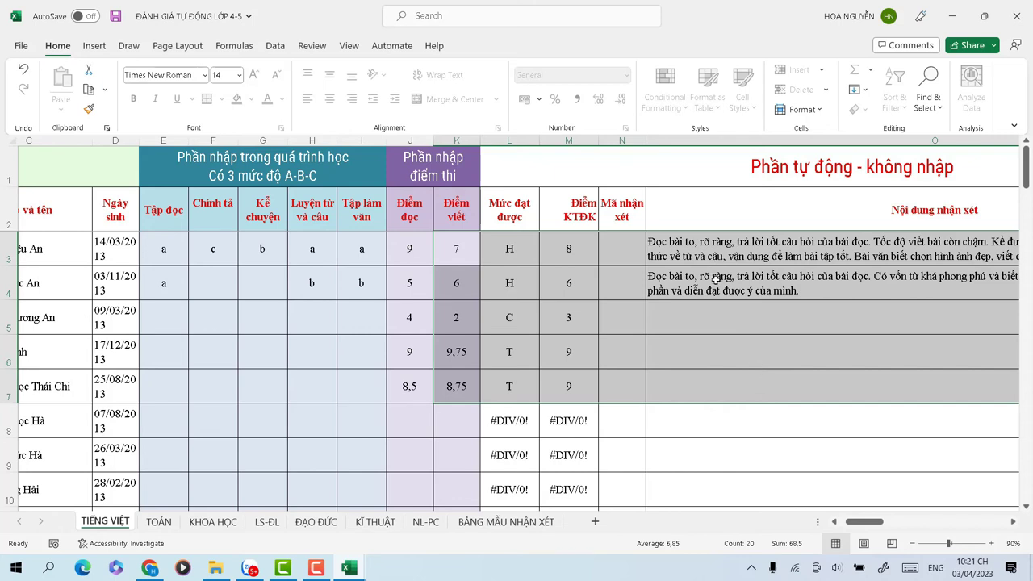
left_click(724, 347)
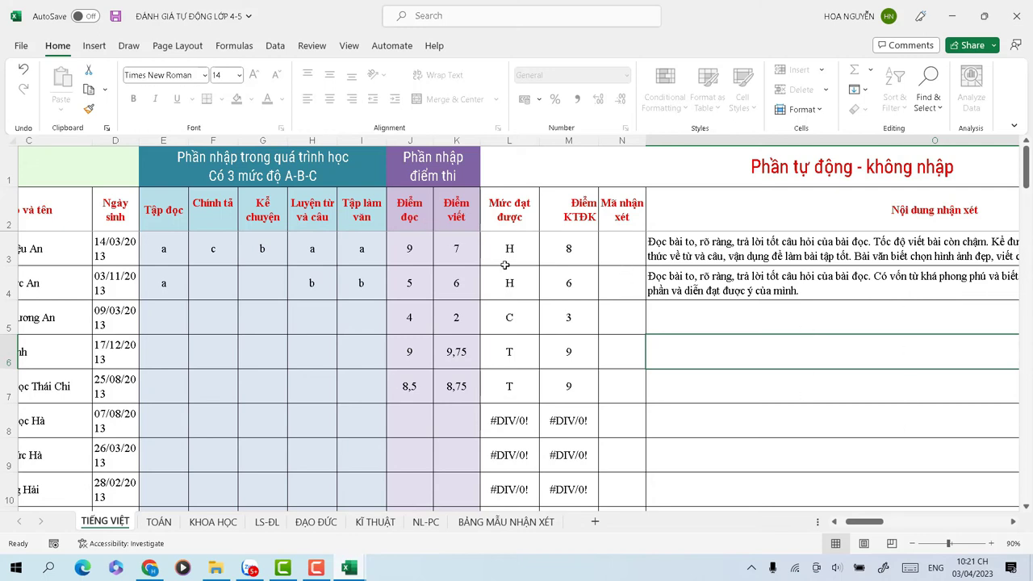
left_click_drag(502, 244, 711, 384)
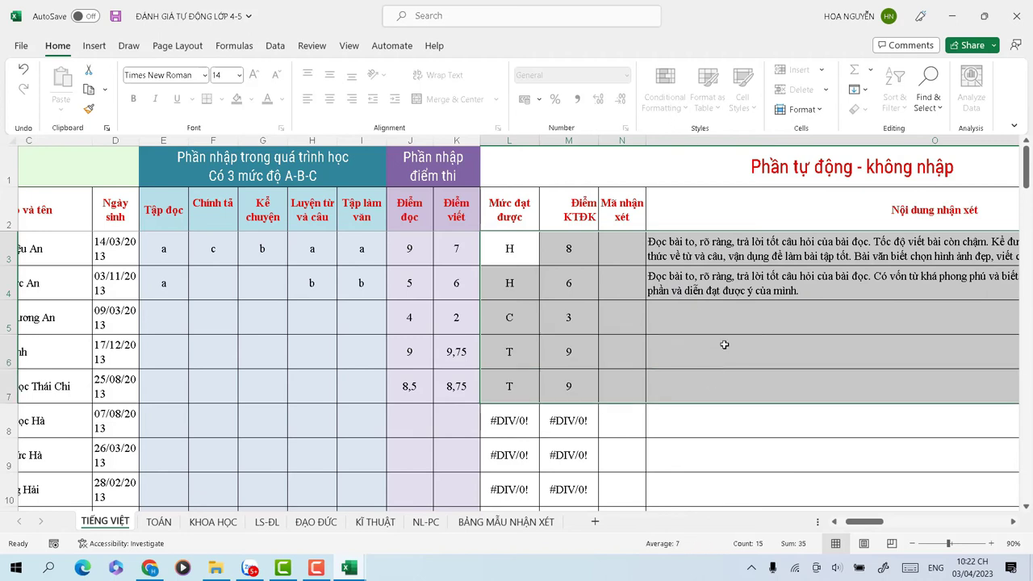
right_click(699, 251)
left_click(731, 218)
Switch to danh_gia_dinh_ky_data_4a1_GK2 and paste the copied results into the Tiếng việt sheet from E2
left_click(349, 568)
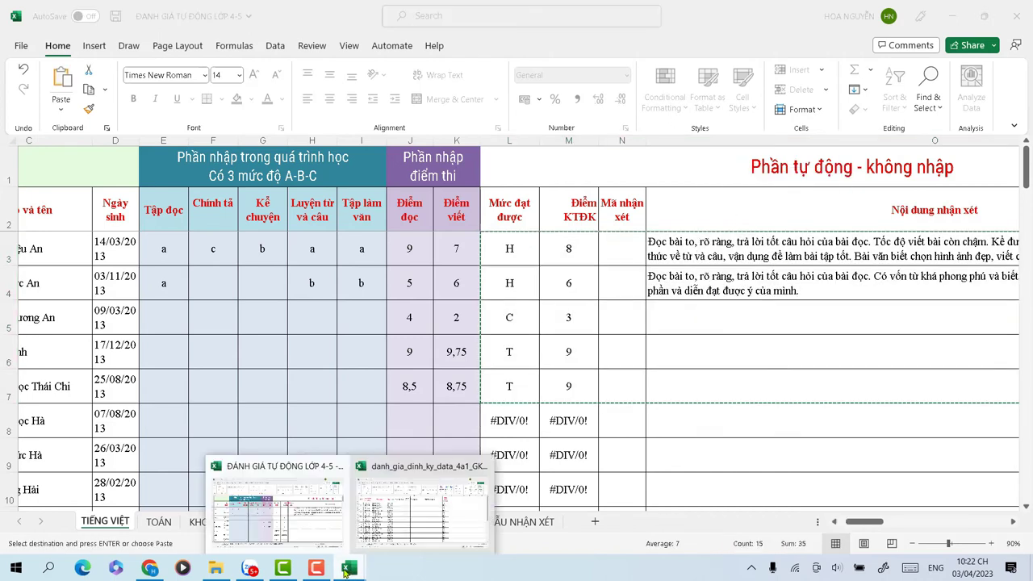
left_click(252, 533)
left_click(349, 568)
left_click(401, 519)
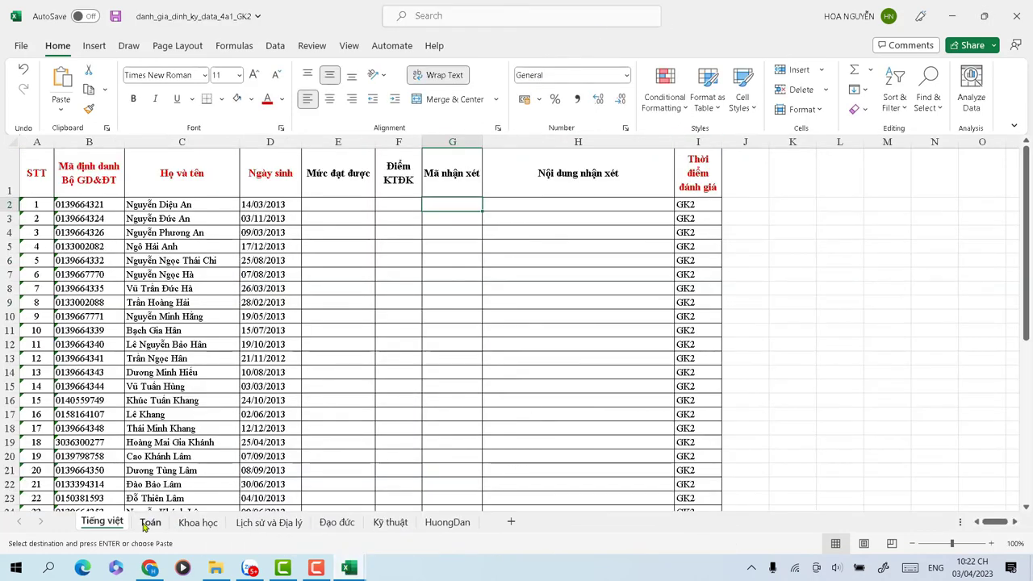
left_click_drag(344, 207, 535, 241)
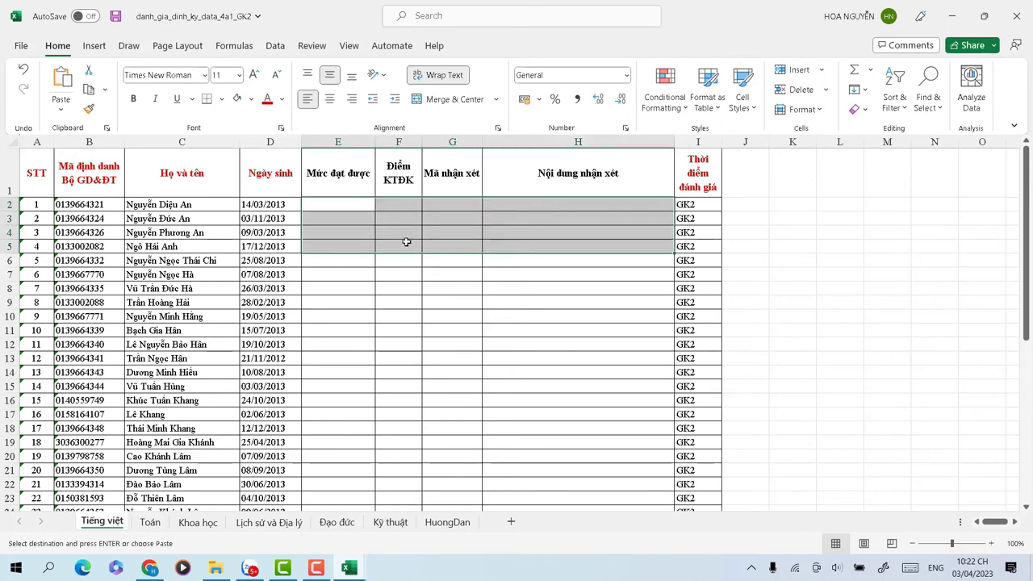
key("ctrl+v")
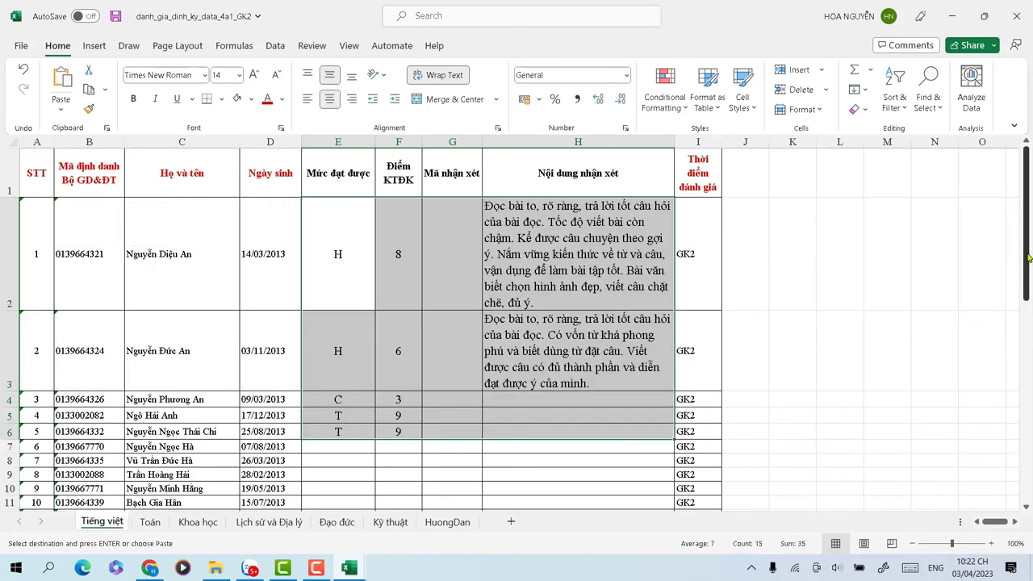
scroll(1029, 256, "down", 2)
left_click(528, 207)
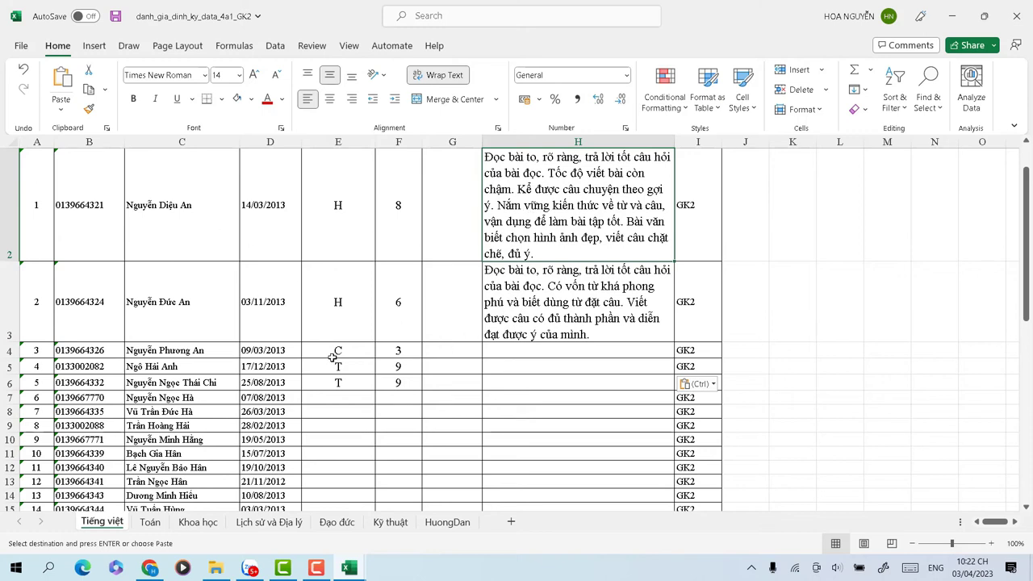
Return to ĐÁNH GIÁ TỰ ĐỘNG LỚP 4-5 and examine the third student's Tập đọc through Tập làm văn rating cells
left_click(353, 570)
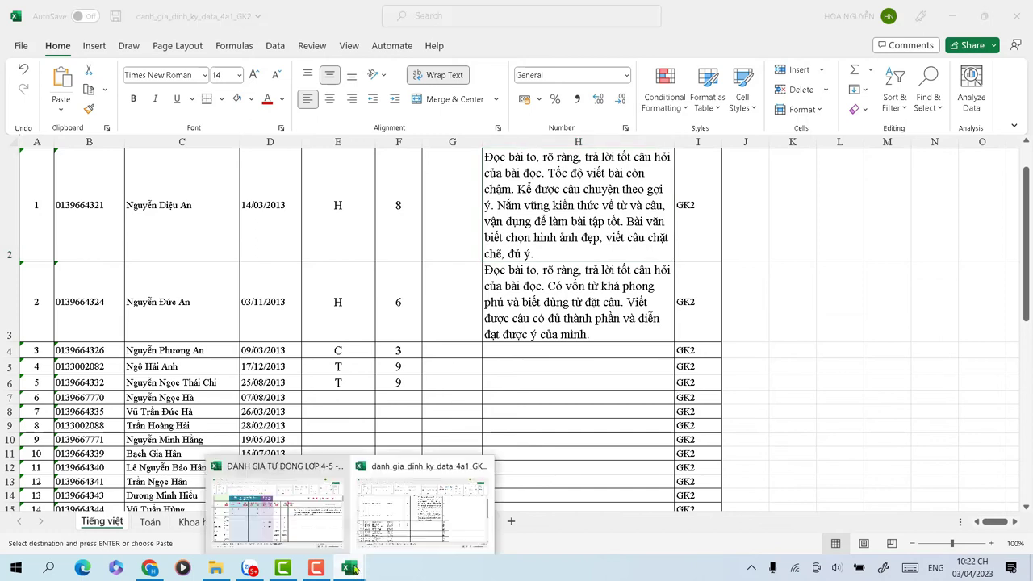
left_click(275, 504)
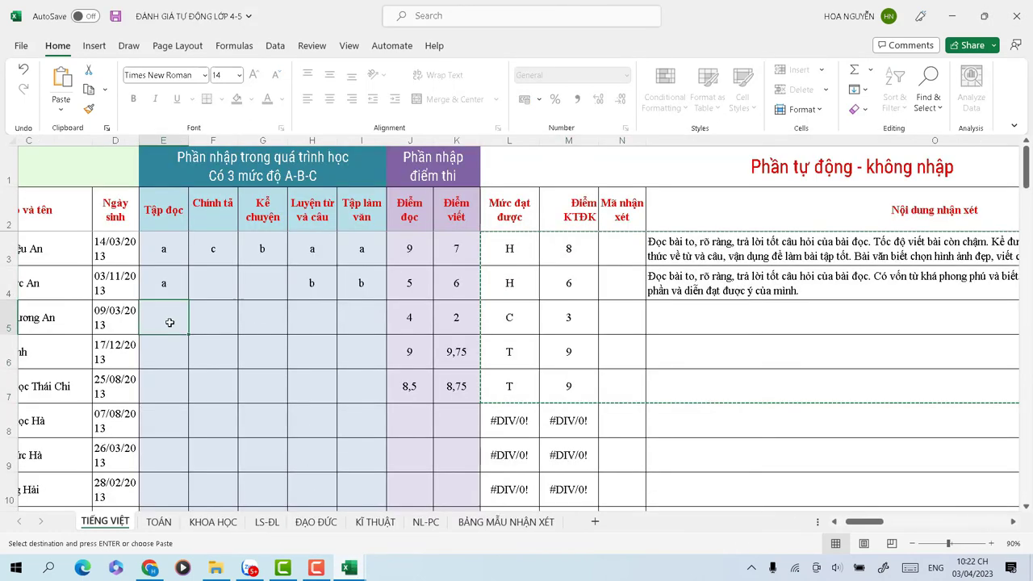
left_click(209, 320)
left_click(283, 321)
left_click(294, 320)
left_click(353, 322)
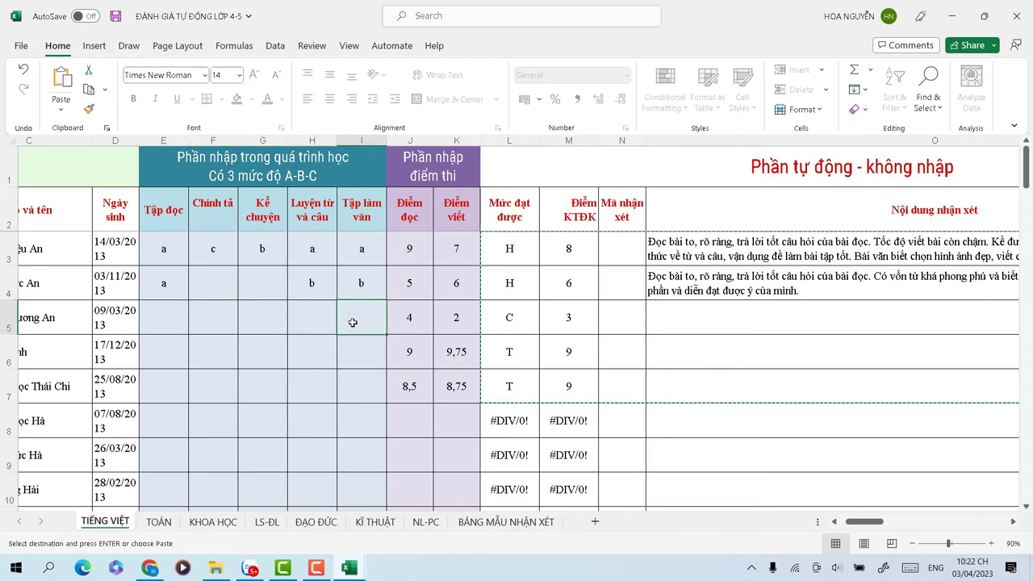
left_click(176, 322)
left_click(262, 327)
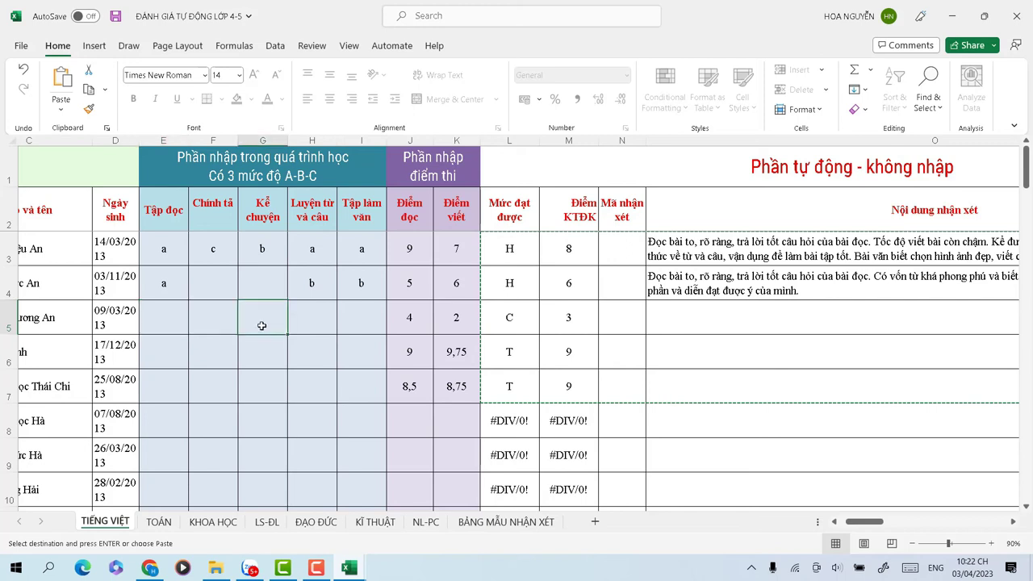
left_click(359, 329)
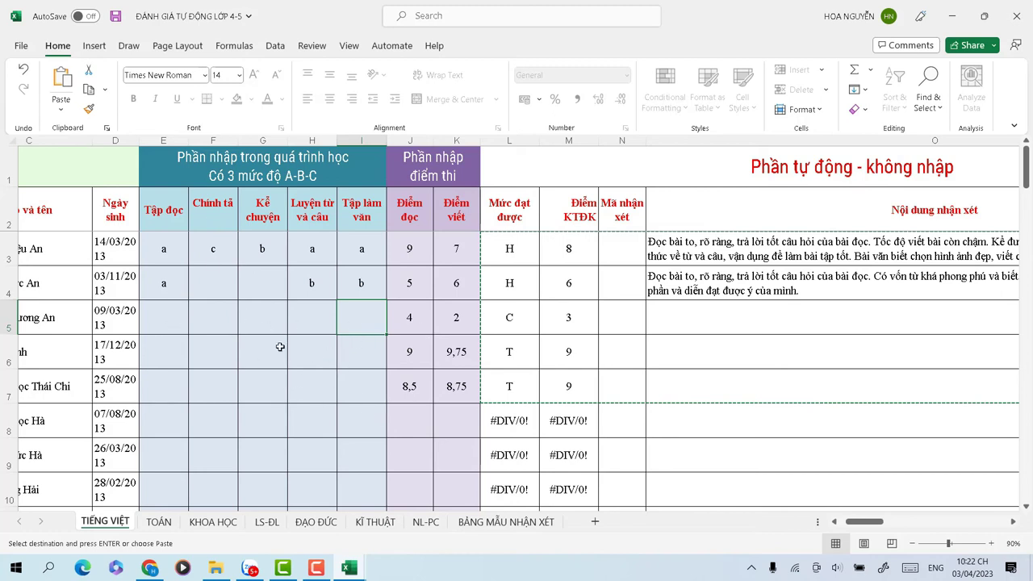
Switch to danh_gia_dinh_ky_data_4a1_GK2, check the pasted Tiếng việt results and open the Toán sheet
left_click(348, 570)
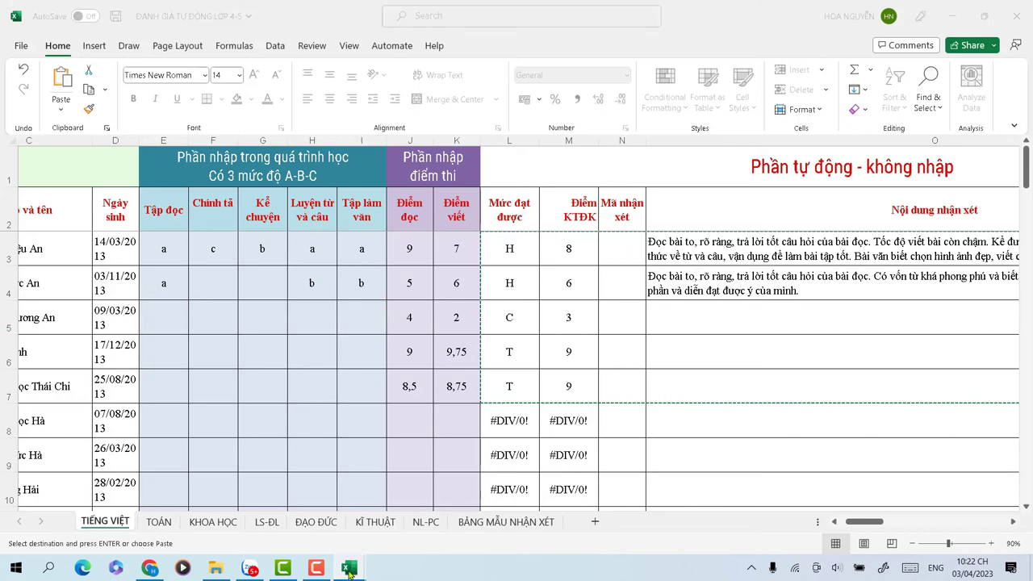
left_click(397, 527)
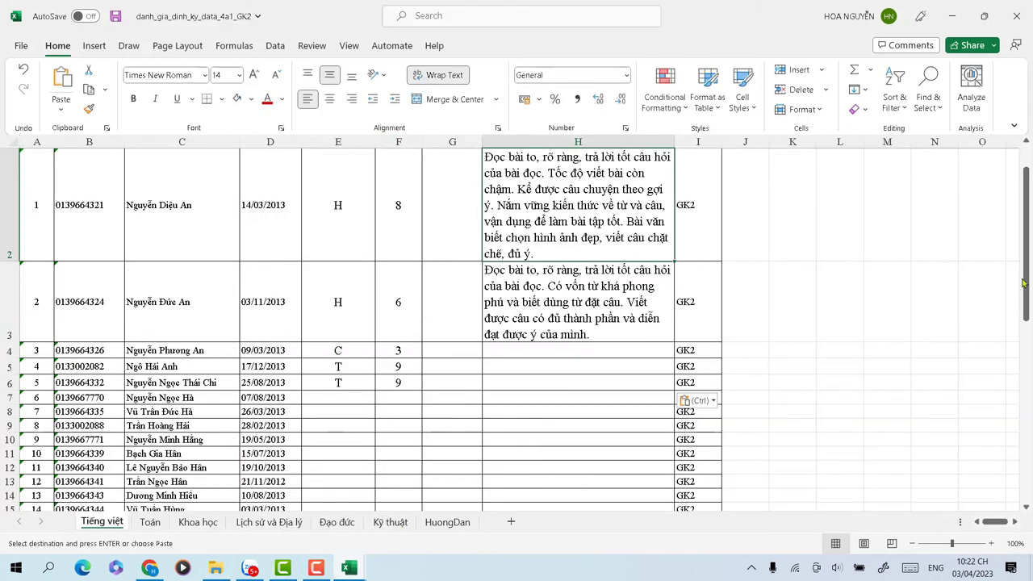
scroll(1024, 282, "up", 1)
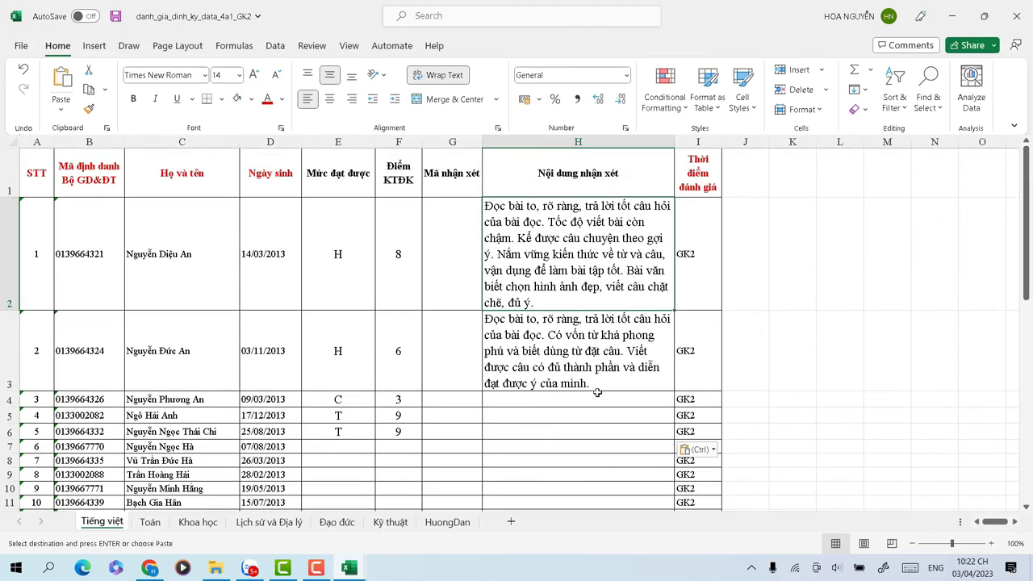
left_click(148, 523)
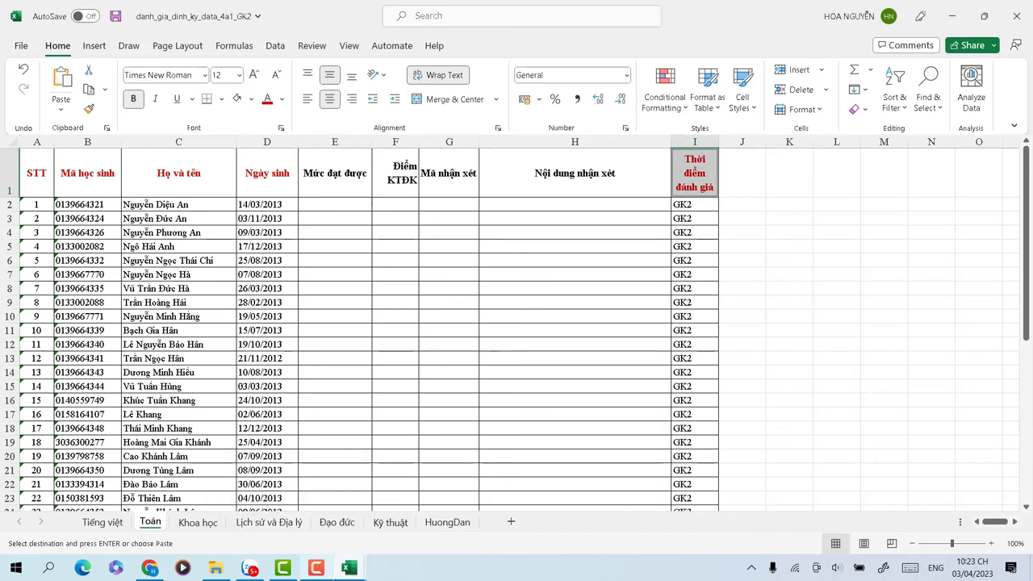
In ĐÁNH GIÁ TỰ ĐỘNG LỚP 4-5, copy the first five students' results, E2:H6, from the TOÁN sheet
mouse_move(348, 568)
left_click(279, 524)
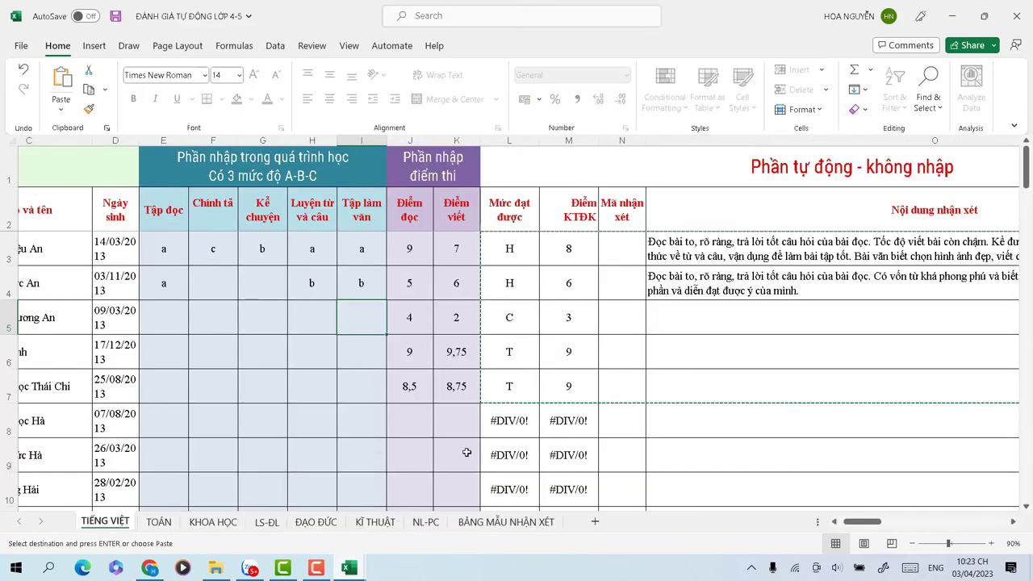
left_click(159, 522)
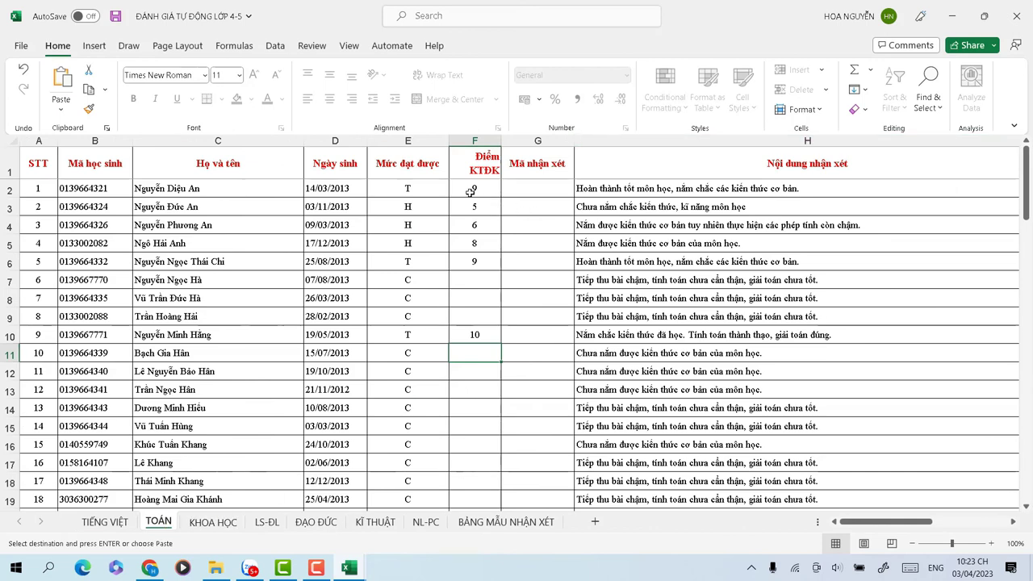
left_click_drag(388, 188, 622, 260)
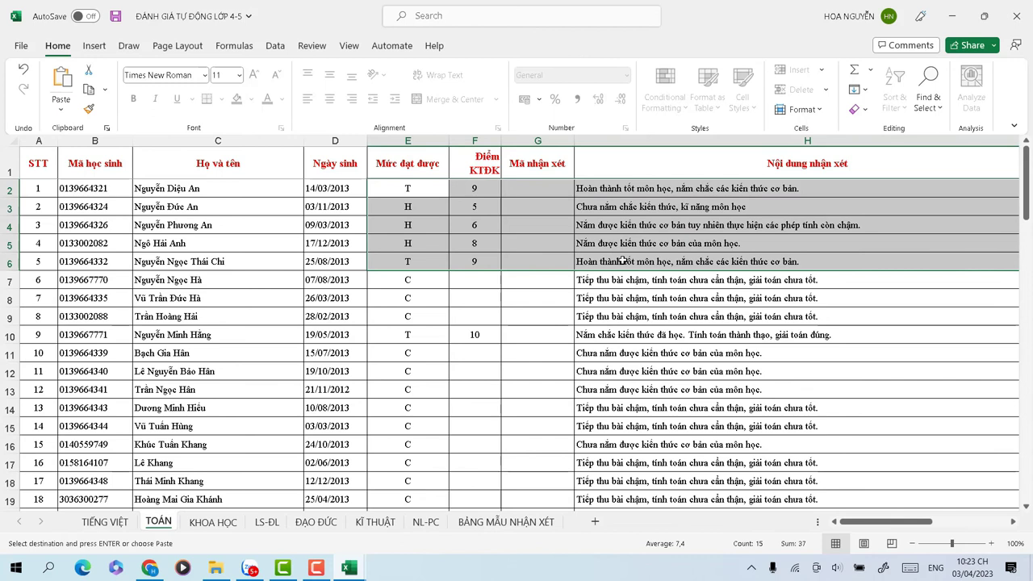
right_click(474, 193)
left_click(529, 198)
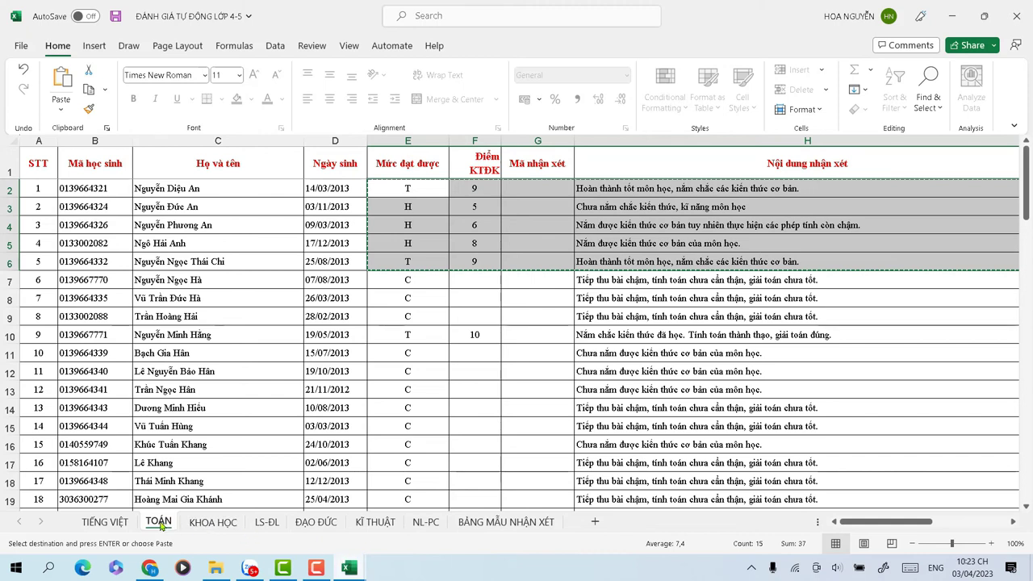
Switch to danh_gia_dinh_ky_data_4a1_GK2 and paste the math results into the Toán sheet from E2
left_click(349, 569)
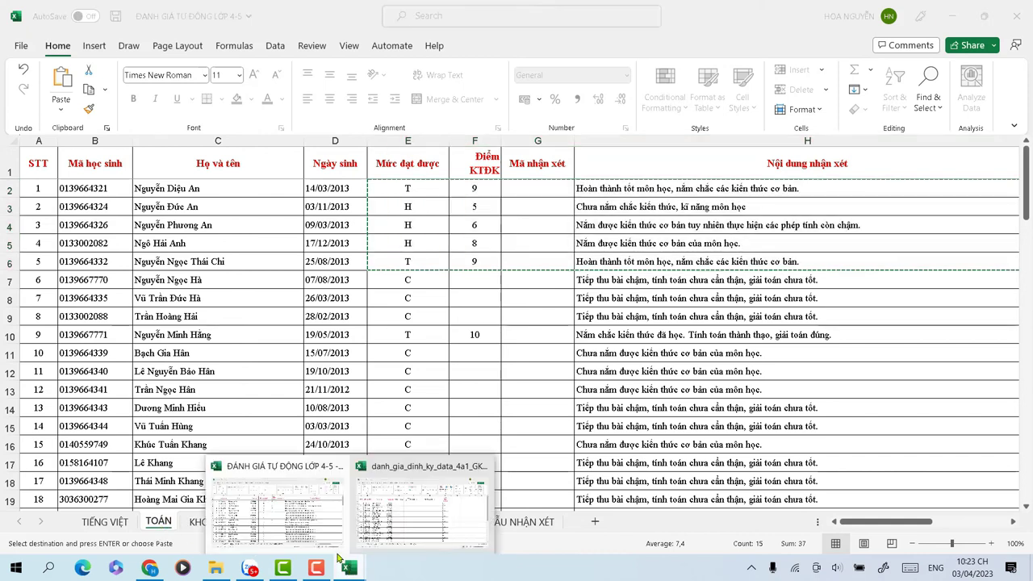
left_click(421, 505)
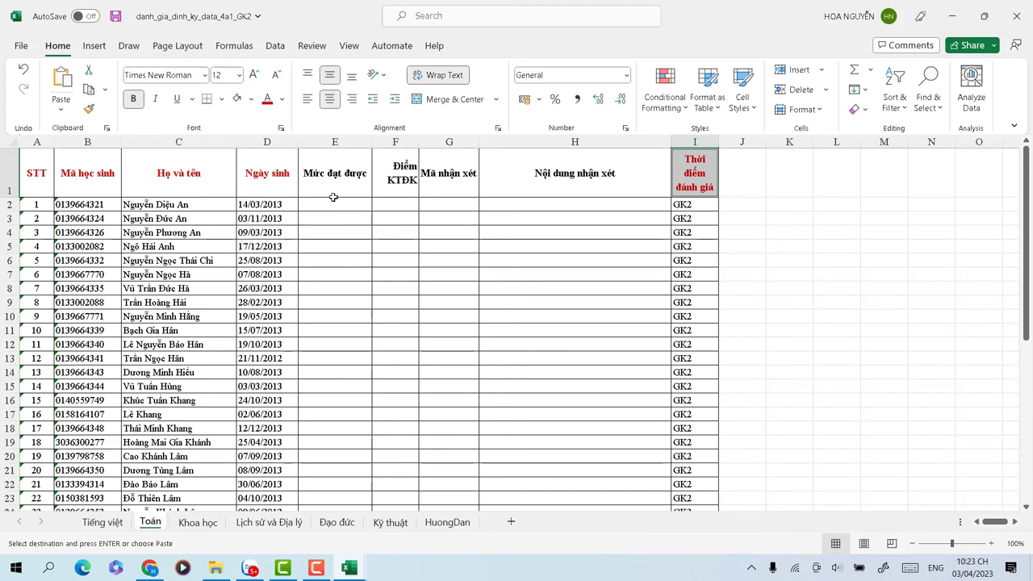
left_click_drag(323, 204, 531, 275)
left_click_drag(326, 205, 495, 206)
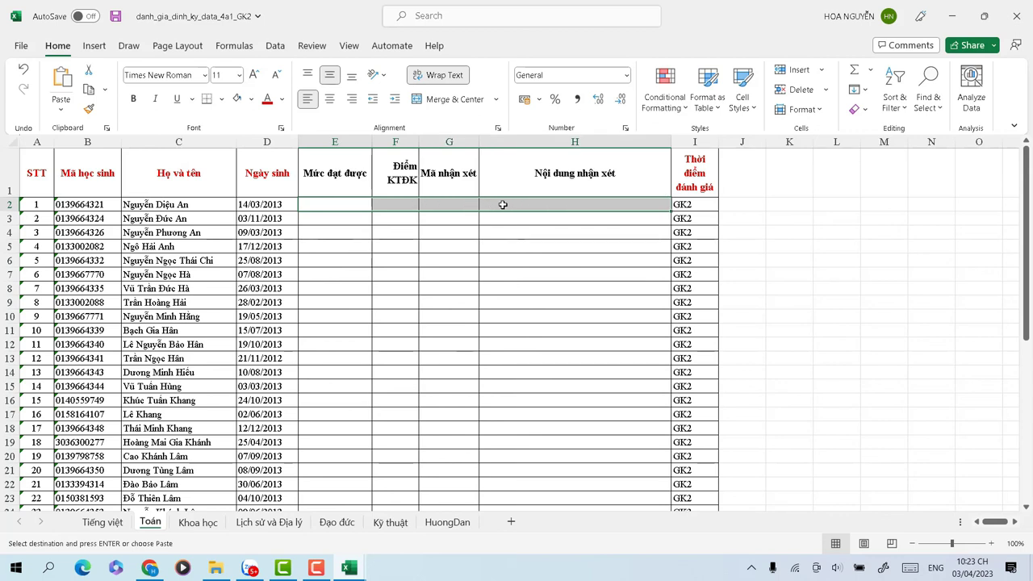
key("ctrl+v")
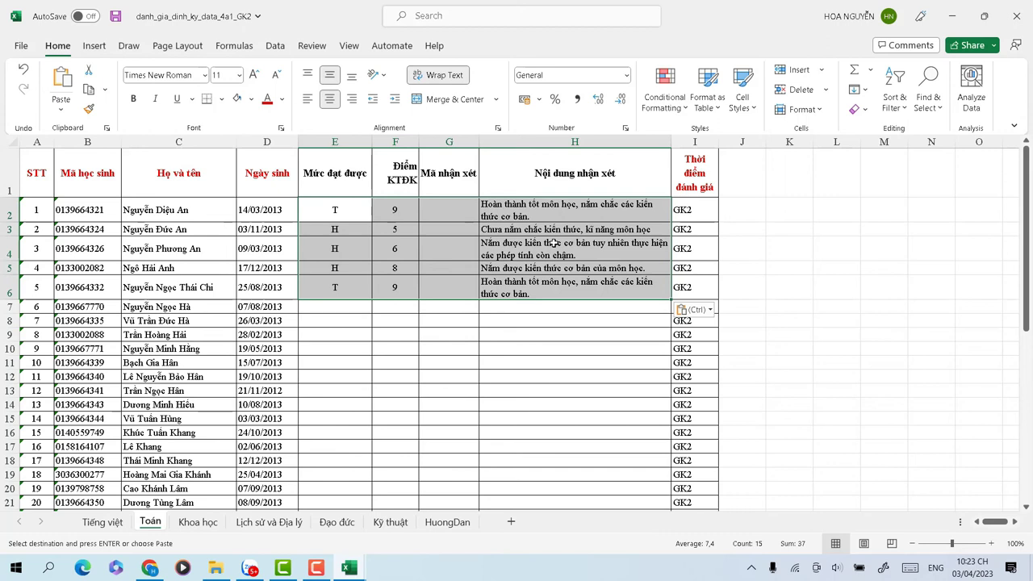
Look through the Khoa học, Lịch sử và Địa lý, Đạo đức and Kỹ thuật sheets
left_click(199, 522)
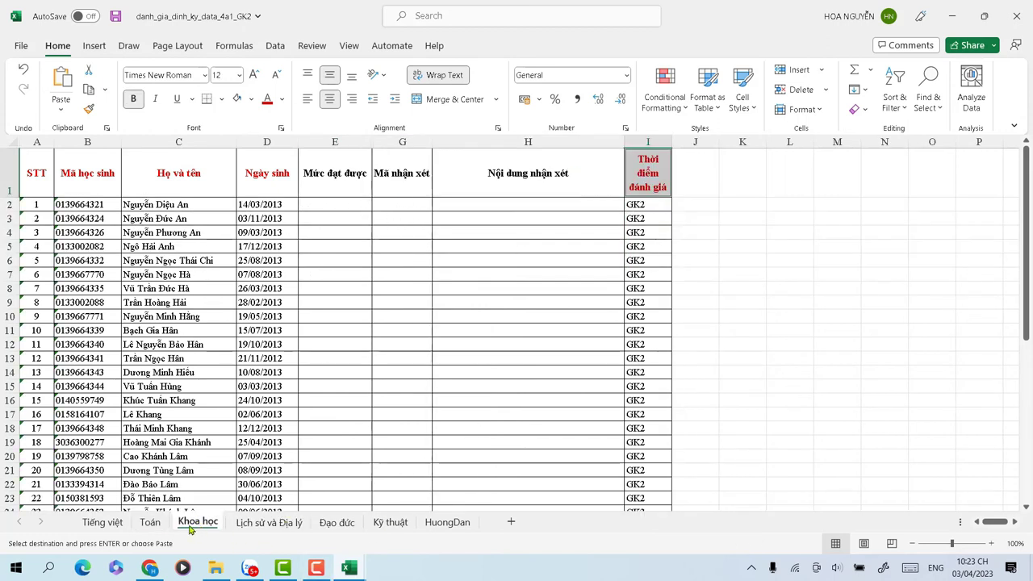
left_click(260, 525)
left_click(337, 524)
left_click(391, 525)
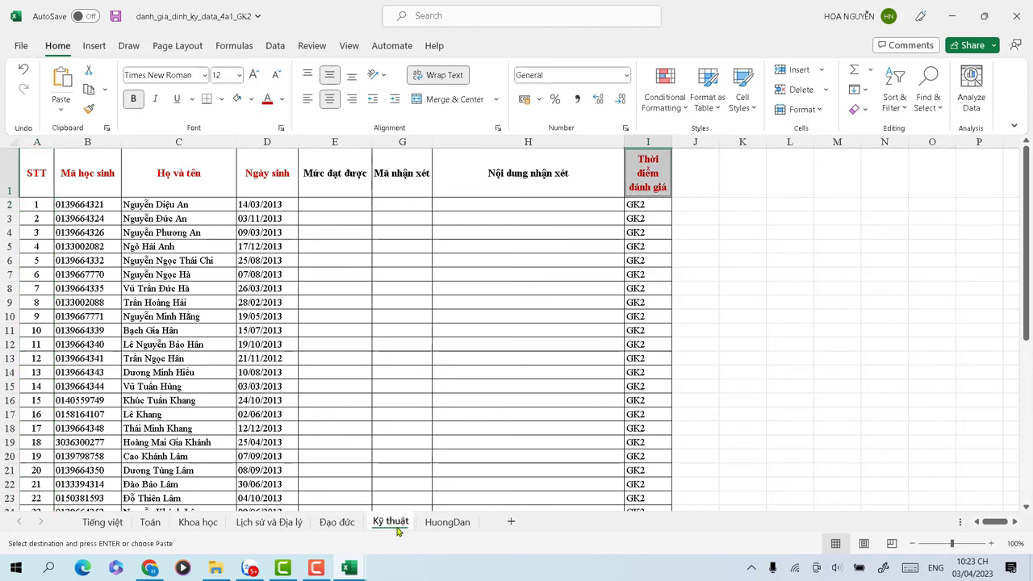
left_click(536, 413)
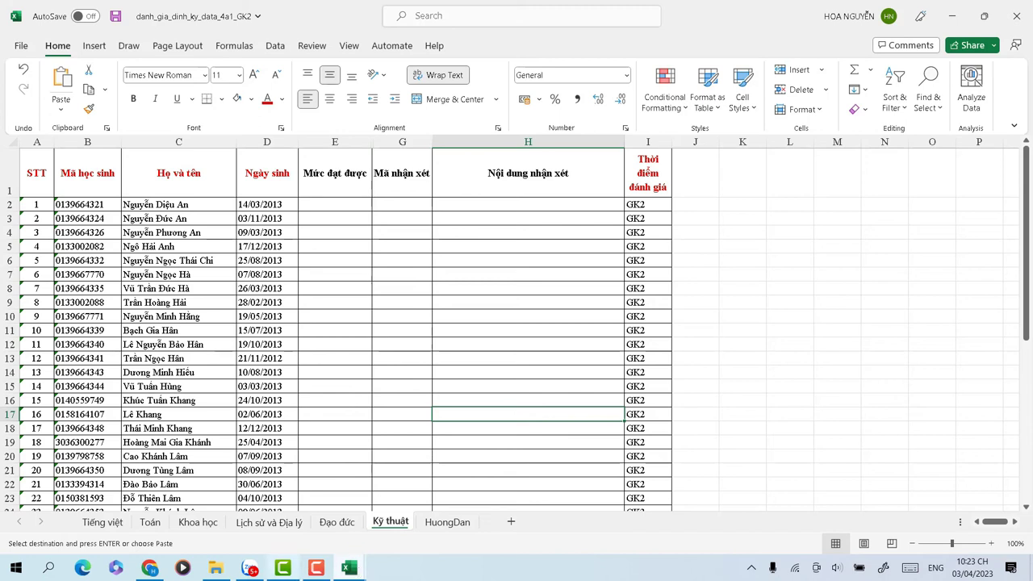
Switch to File Explorer and open danhgia_nlpc_data_4a1_GK2 from the GHK2 -huong dẫn folder in Excel
left_click(213, 569)
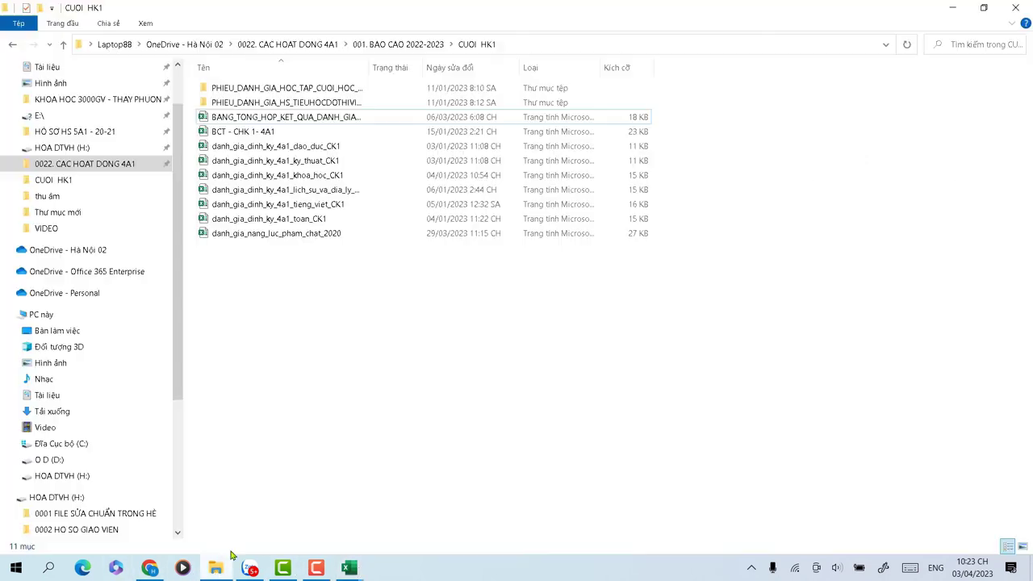
left_click(63, 43)
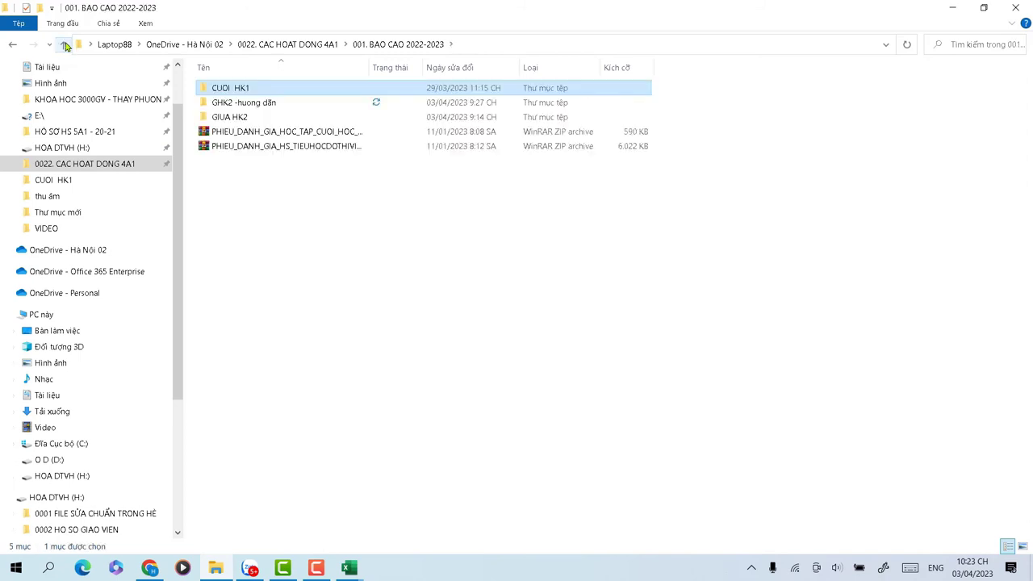
double_click(242, 103)
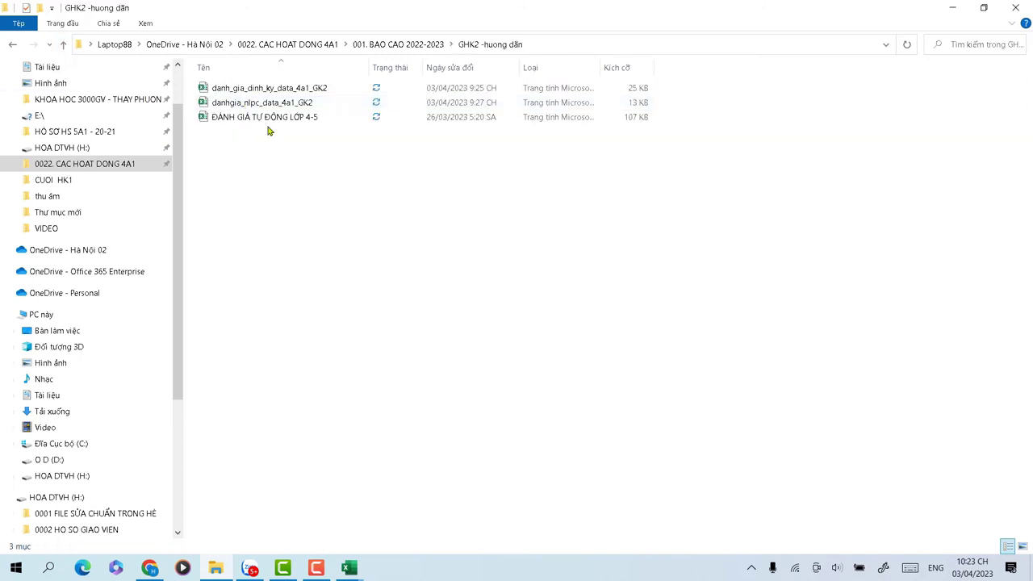
left_click(266, 104)
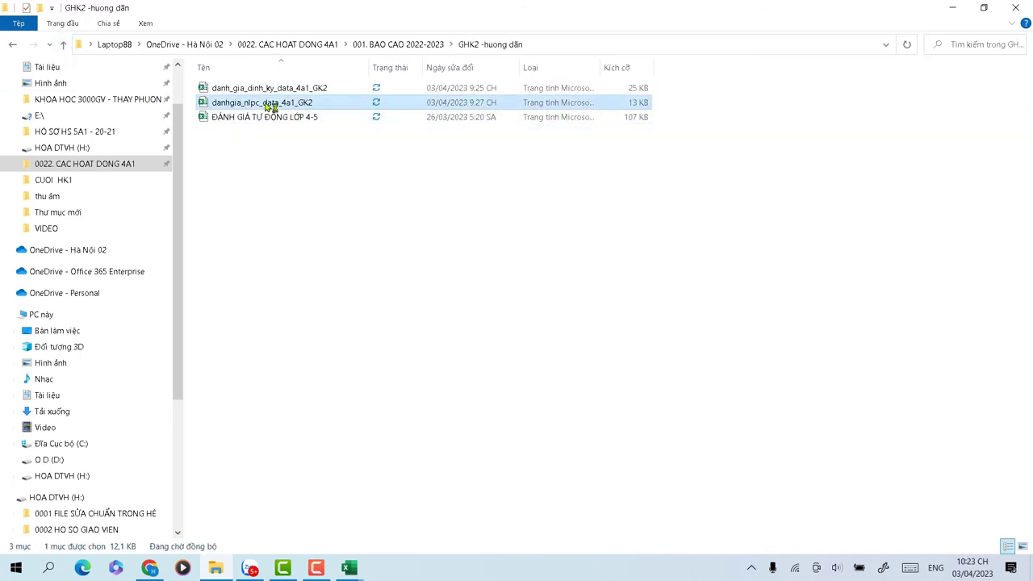
left_click(349, 568)
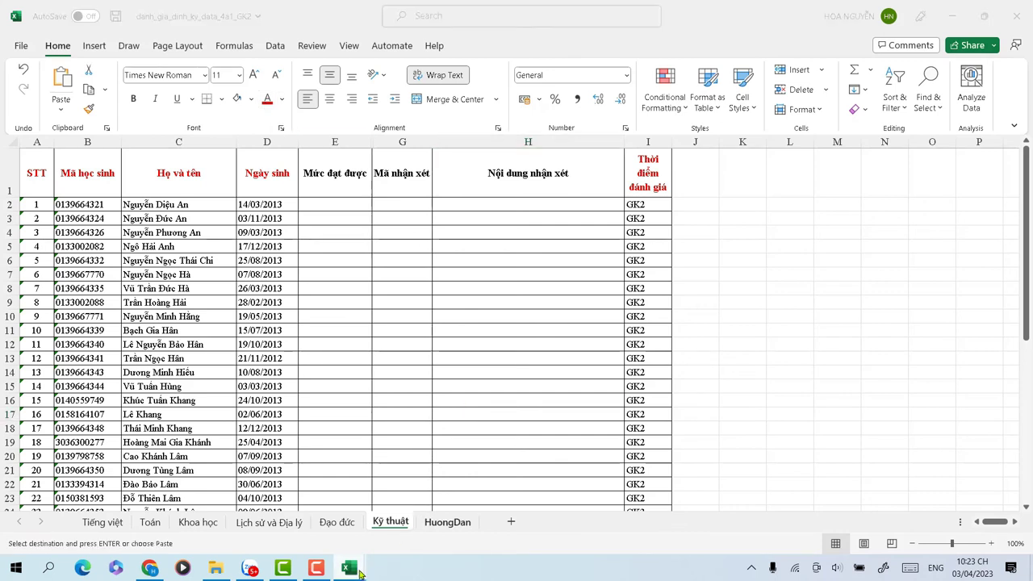
Switch to ĐÁNH GIÁ TỰ ĐỘNG LỚP 4-5 and copy the competency and quality results, columns E to O from row 3, in the NL-PC sheet
mouse_move(355, 570)
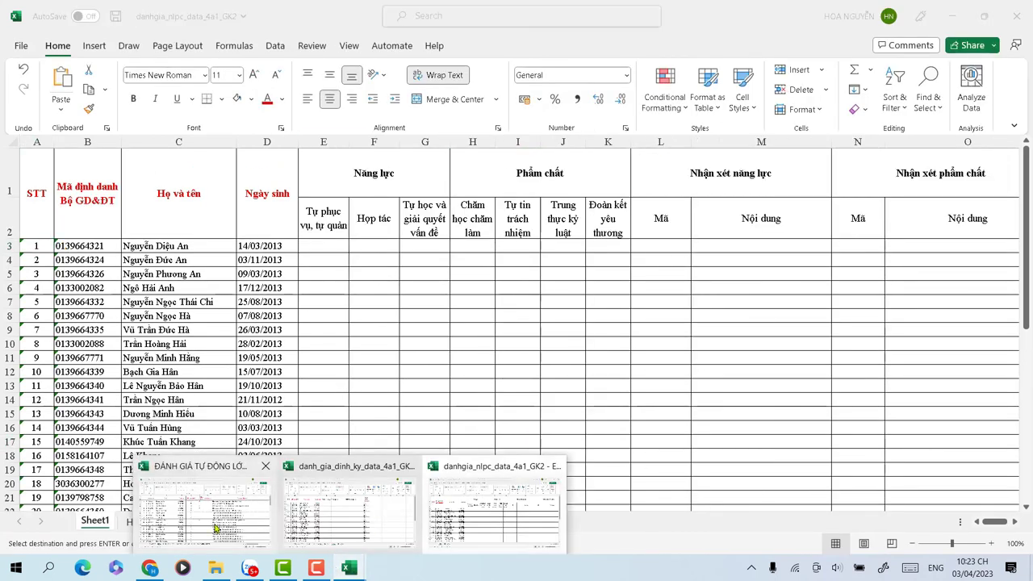
left_click(216, 529)
left_click(425, 522)
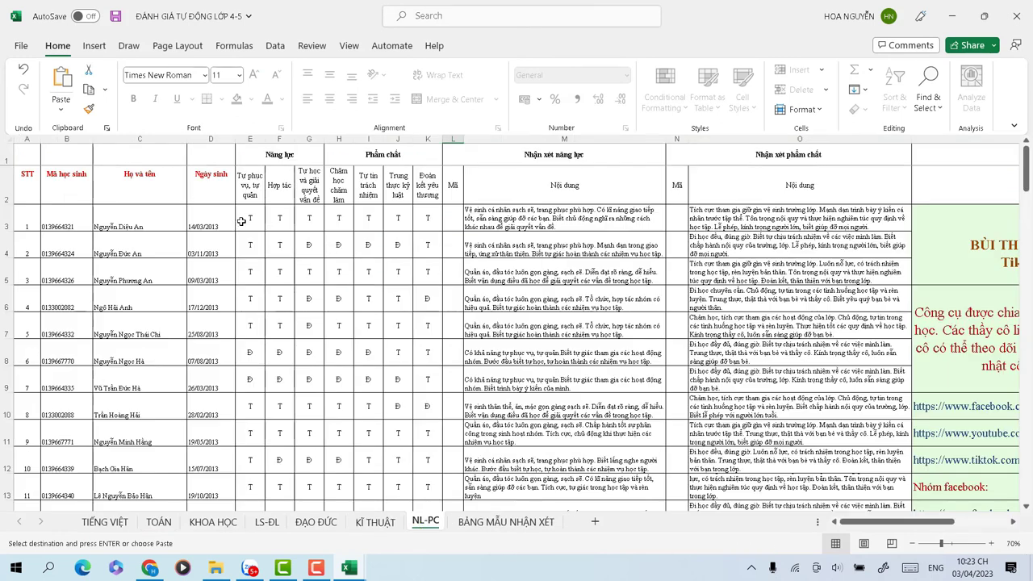
left_click_drag(246, 219, 787, 503)
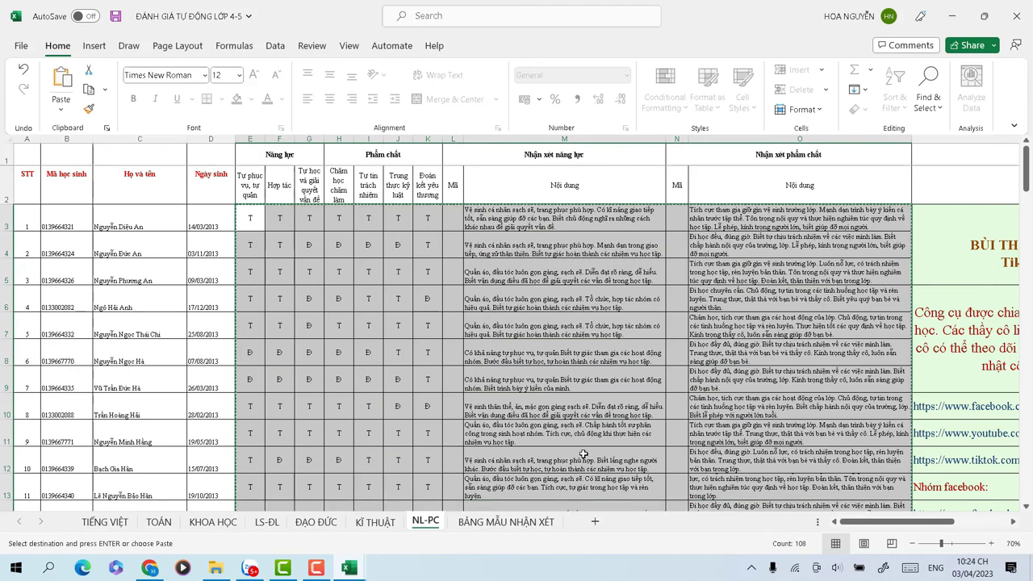
Switch to danhgia_nlpc_data_4a1_GK2 and paste the competency and quality results into Sheet1 from E3
left_click(349, 572)
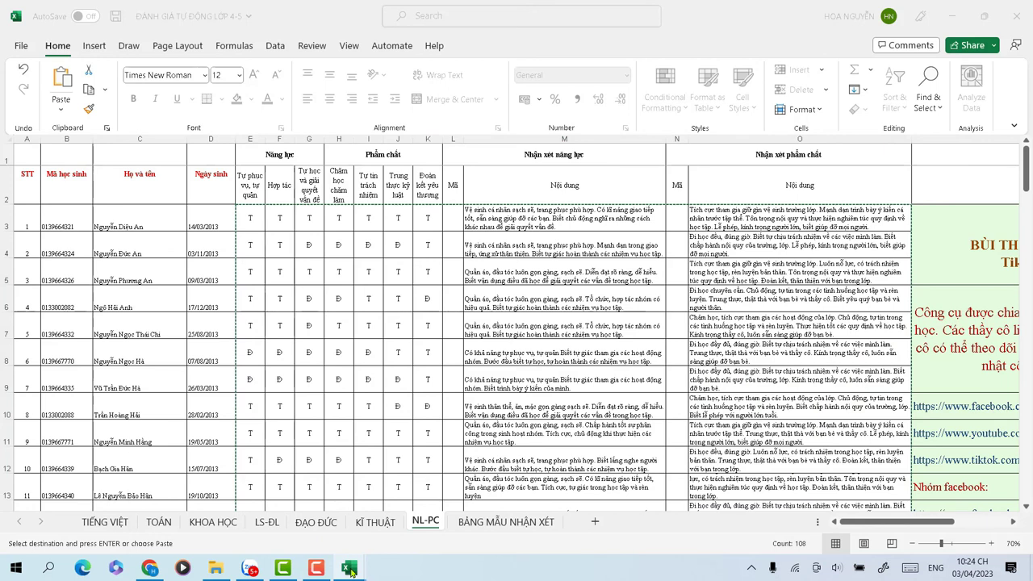
left_click(484, 523)
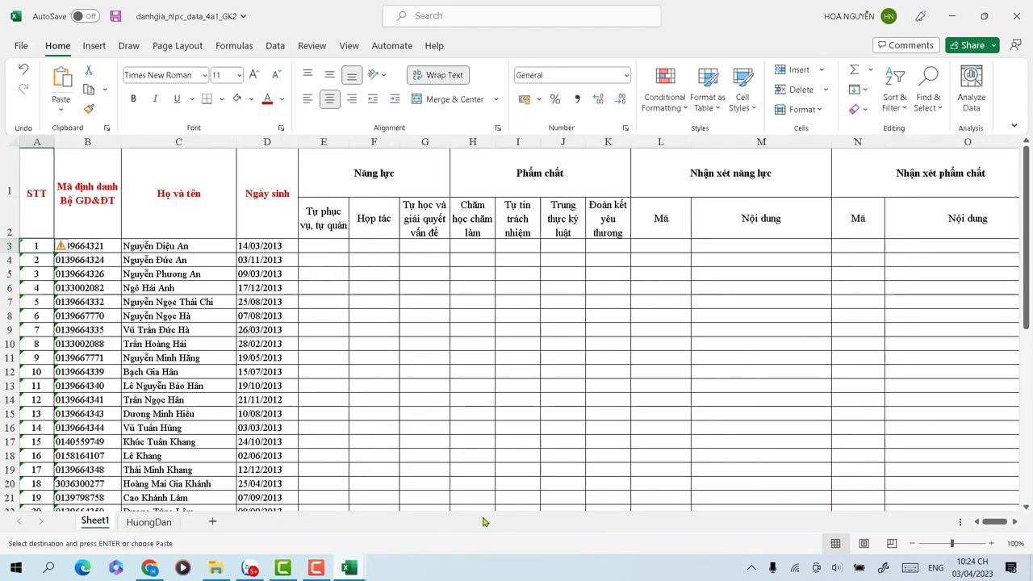
left_click_drag(312, 248, 934, 243)
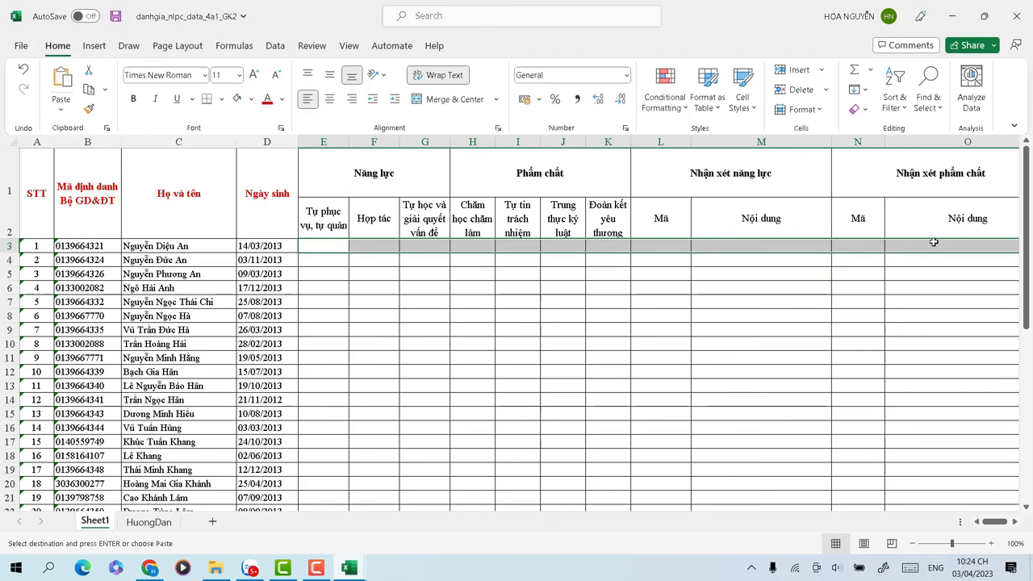
key("ctrl+v")
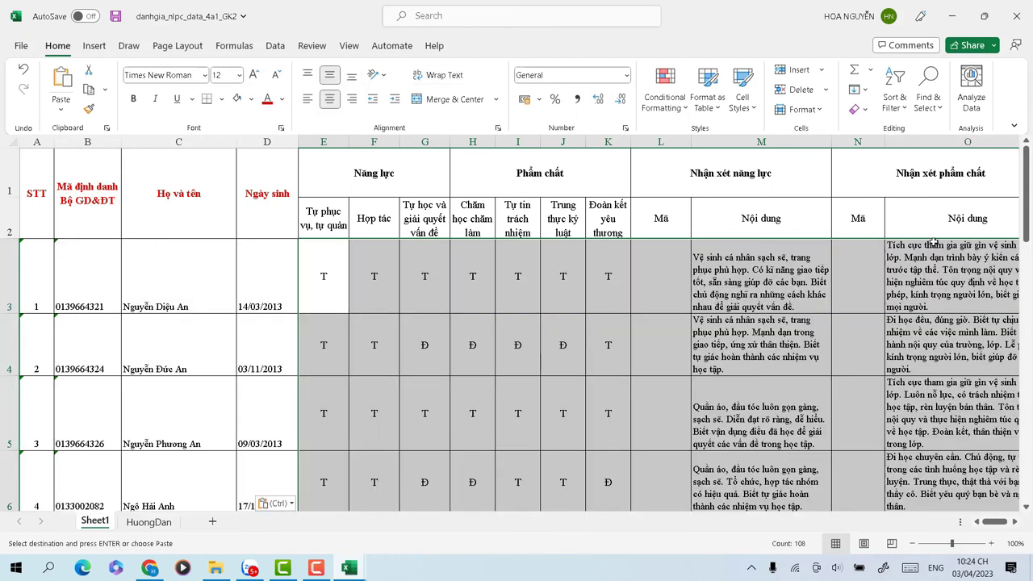
left_click_drag(1032, 194, 1031, 339)
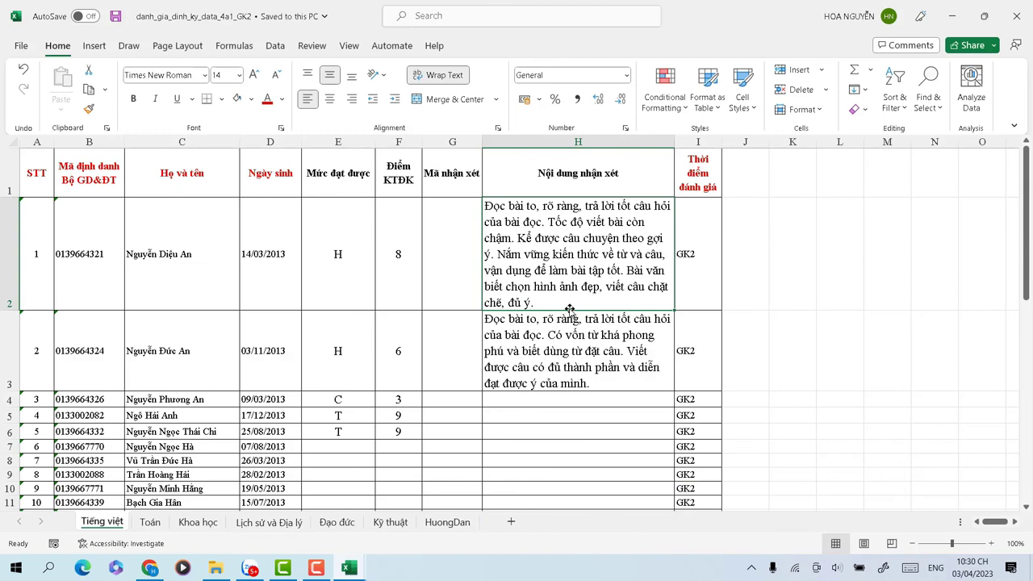
In the Tiếng việt sheet of danh_gia_dinh_ky_data_4a1_GK2, colour the phrase "Tốc độ viết bài còn chậm" in H2 red
left_click_drag(344, 241, 615, 264)
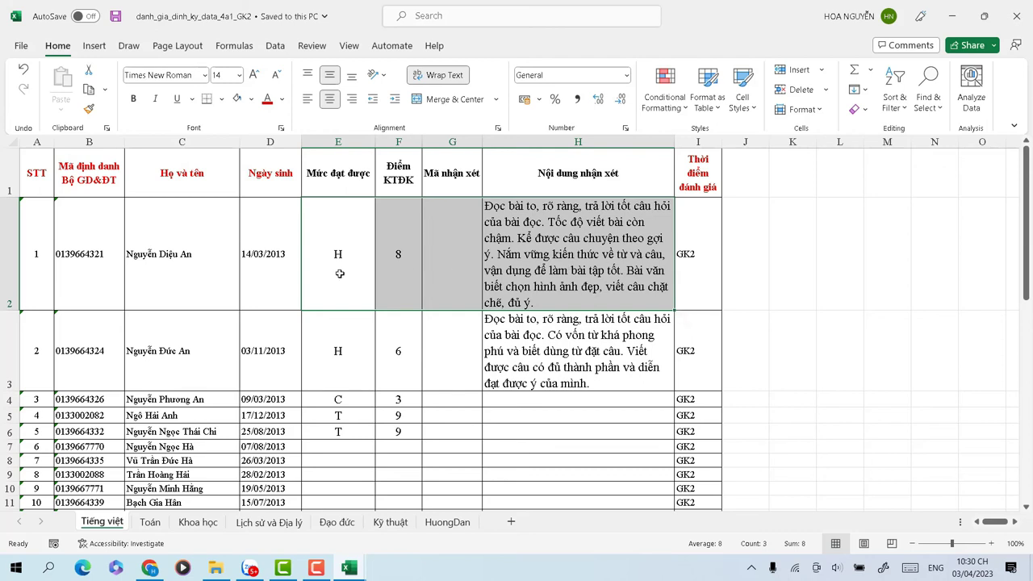
left_click(540, 271)
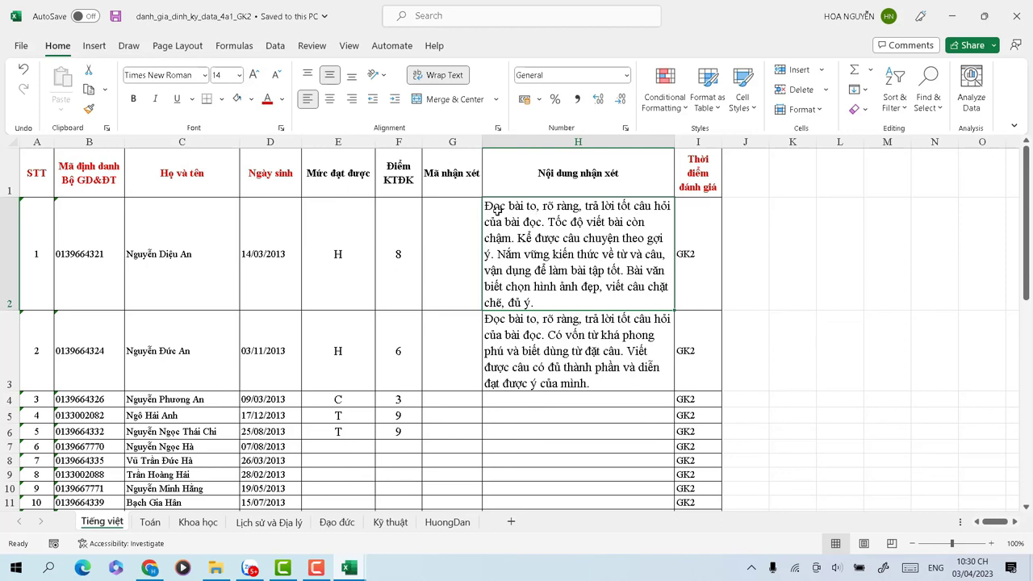
double_click(591, 228)
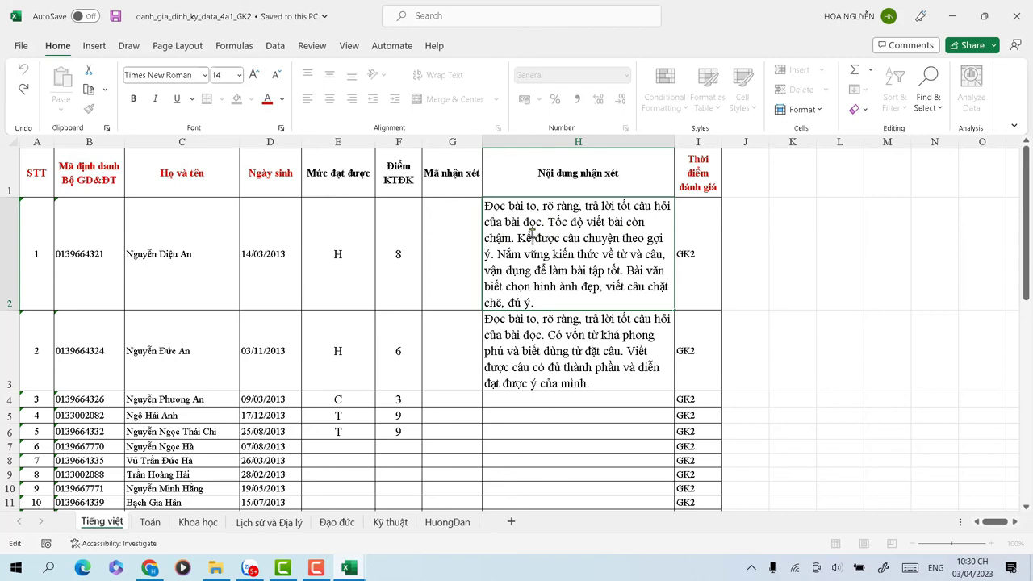
mouse_move(513, 238)
left_mouse_down()
mouse_move(482, 239)
mouse_move(598, 221)
mouse_move(509, 237)
left_mouse_up()
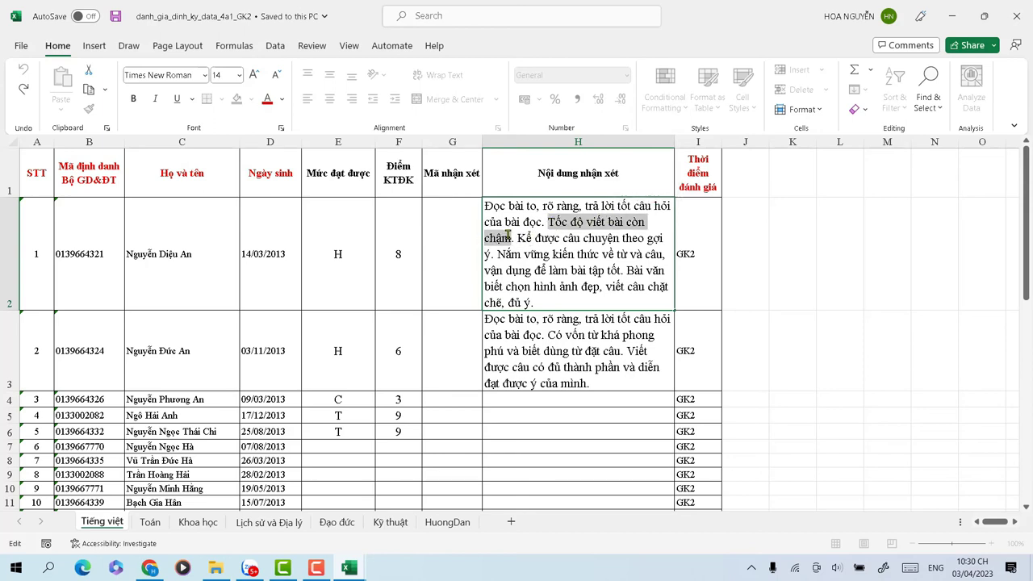
left_click(281, 98)
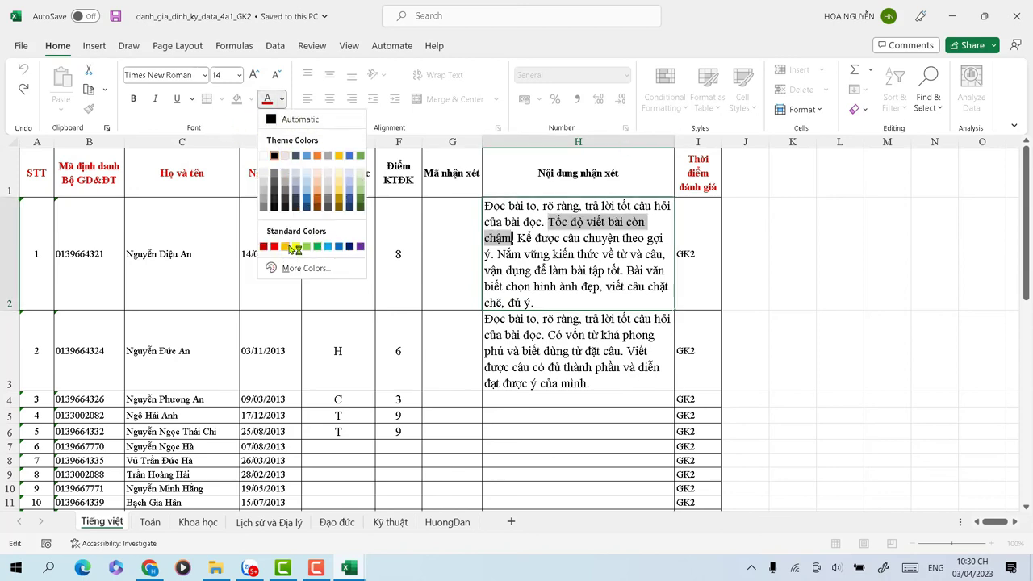
left_click(266, 100)
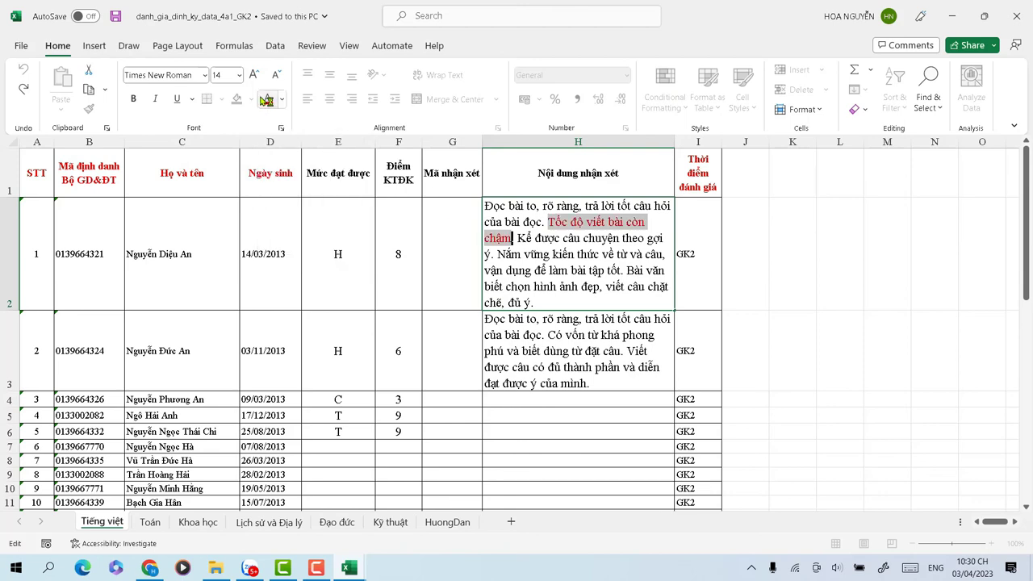
left_click(620, 270)
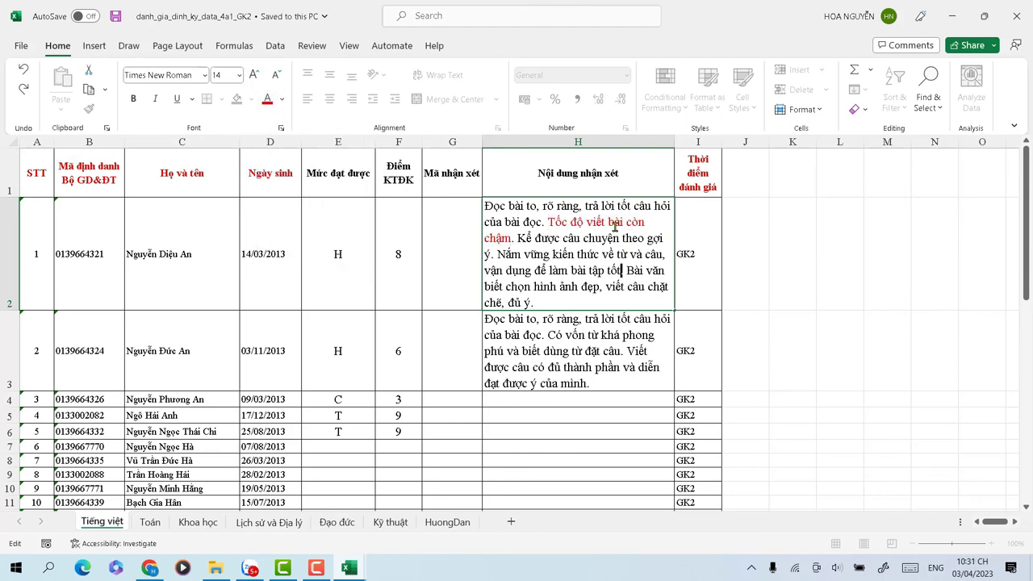
Review the wording of the comment in H2, including its last sentence about the written composition
left_click_drag(607, 222, 512, 239)
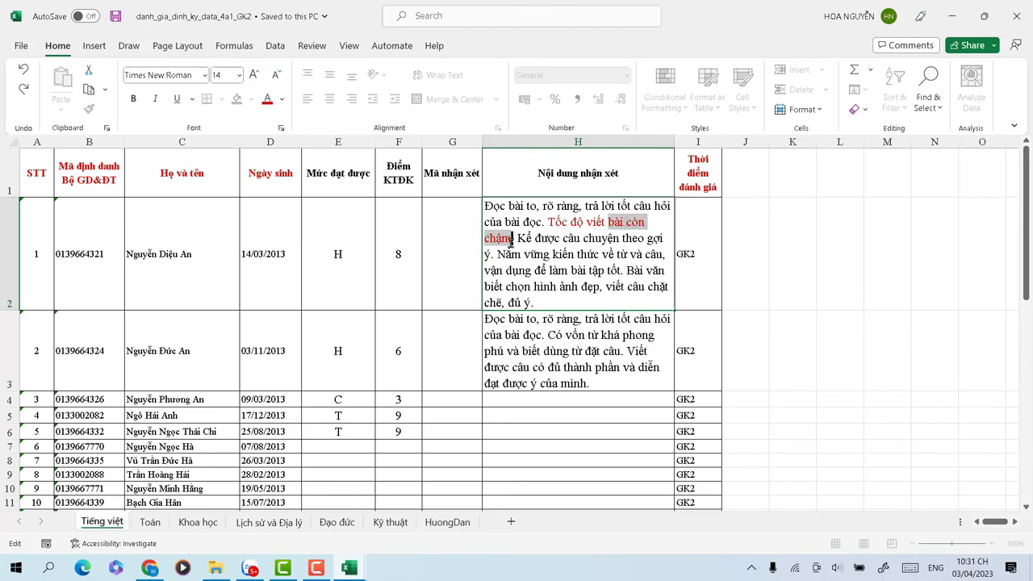
left_click(652, 227)
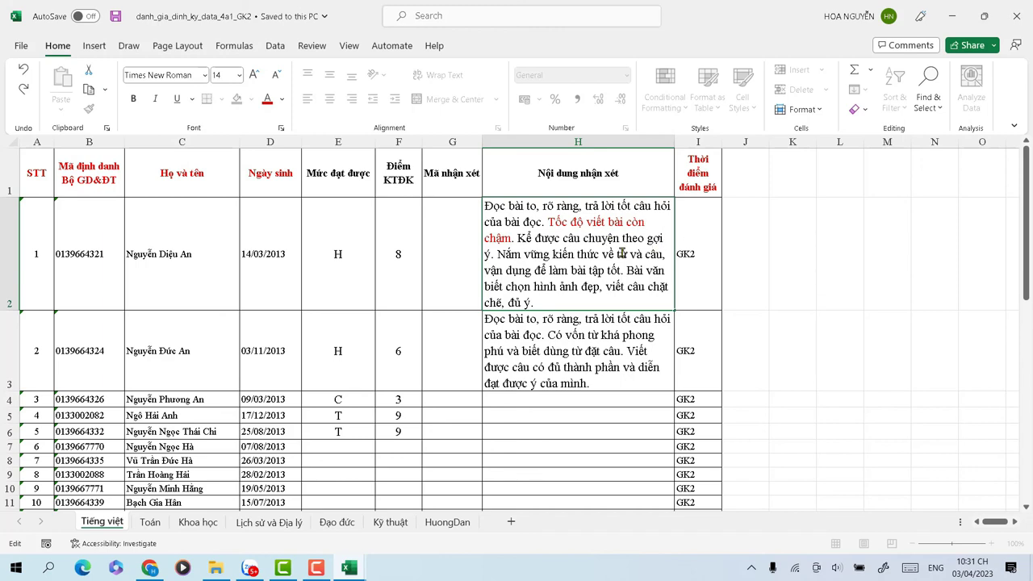
left_click(560, 285)
left_click_drag(632, 271, 643, 301)
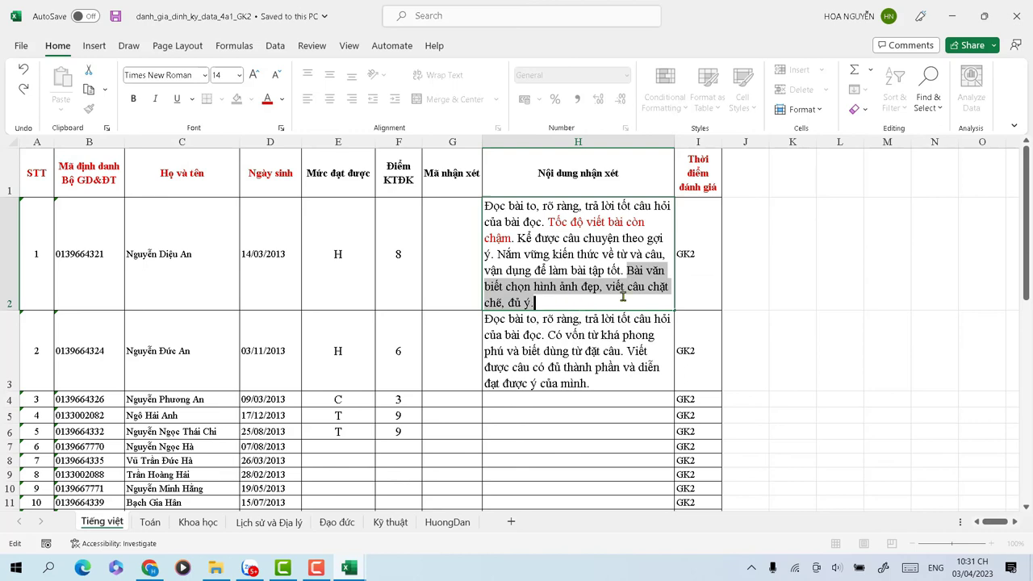
left_click(553, 301)
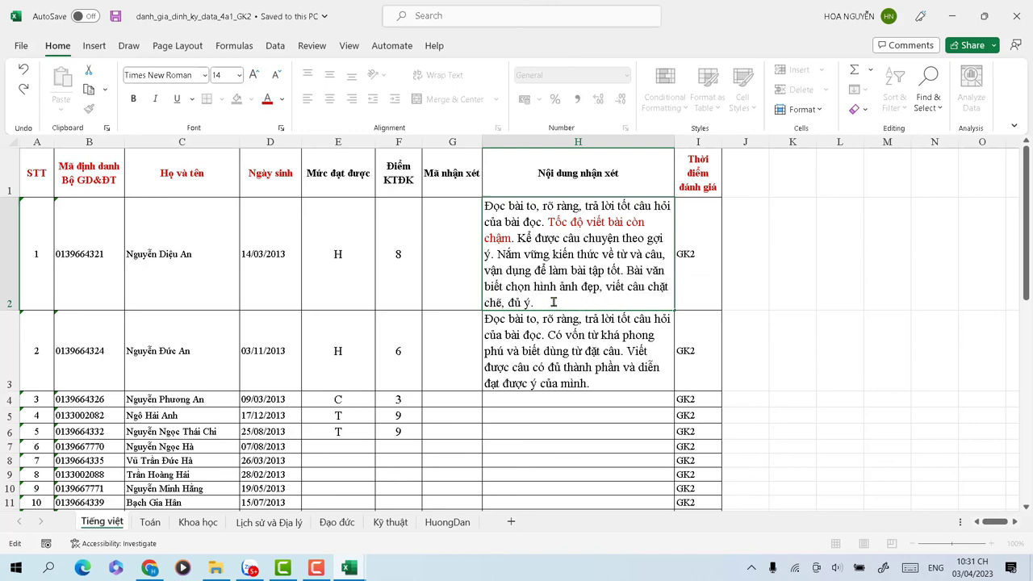
Colour the phrase "khá phong phú và biết dùng từ đặt câu" in the H3 comment red
double_click(554, 337)
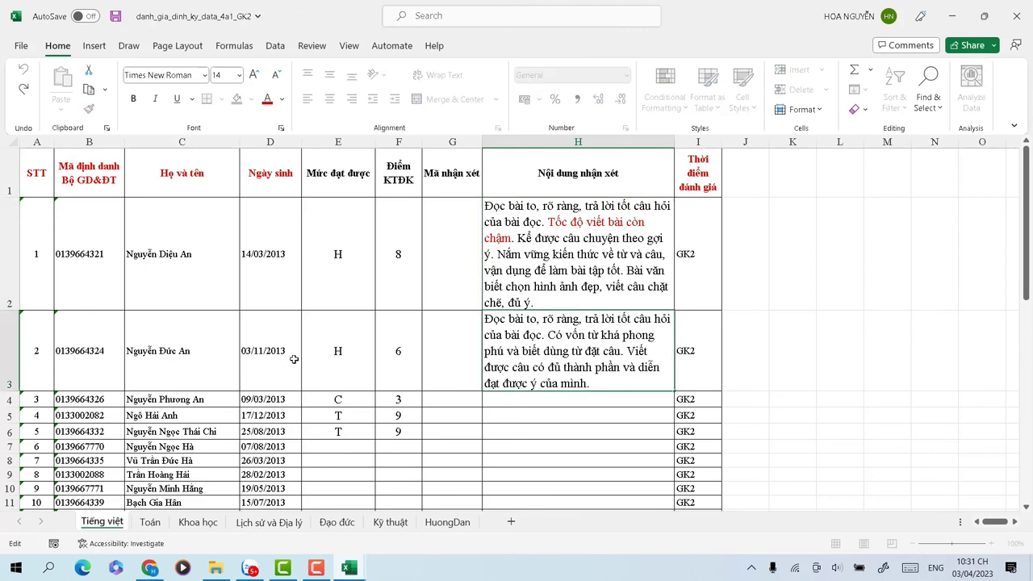
left_click_drag(548, 335, 622, 352)
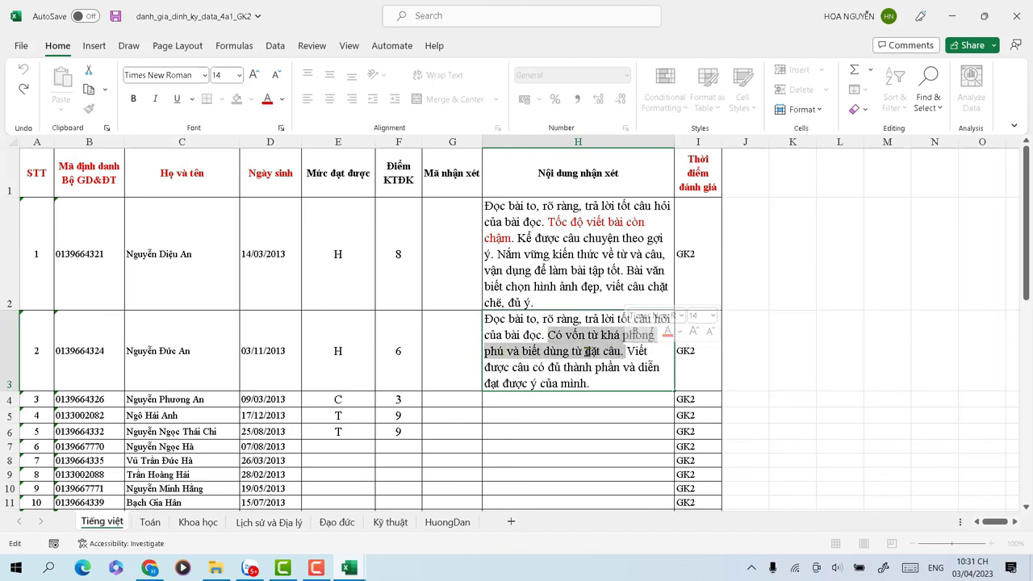
left_click(586, 351)
left_click_drag(599, 335, 622, 351)
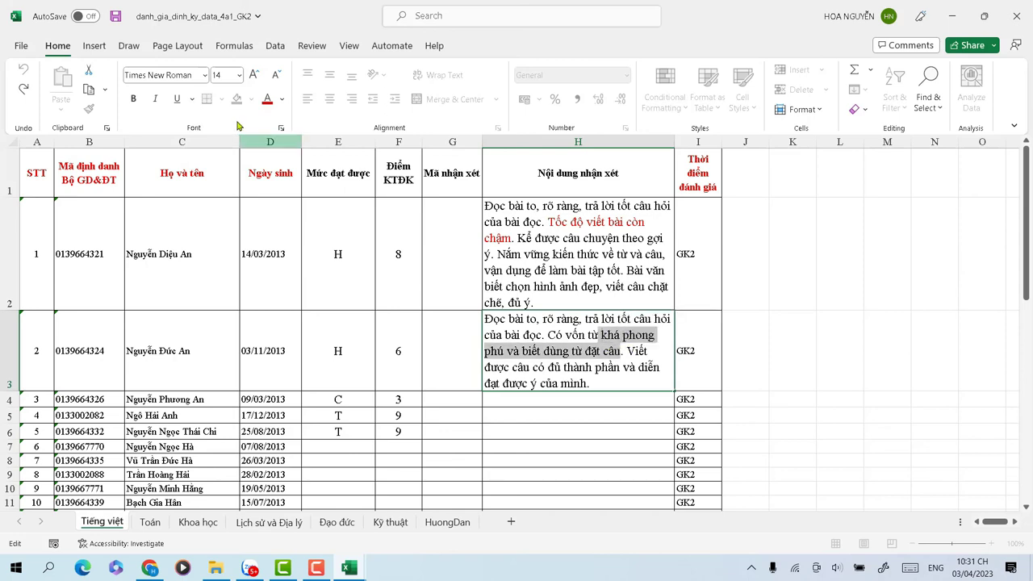
left_click(267, 99)
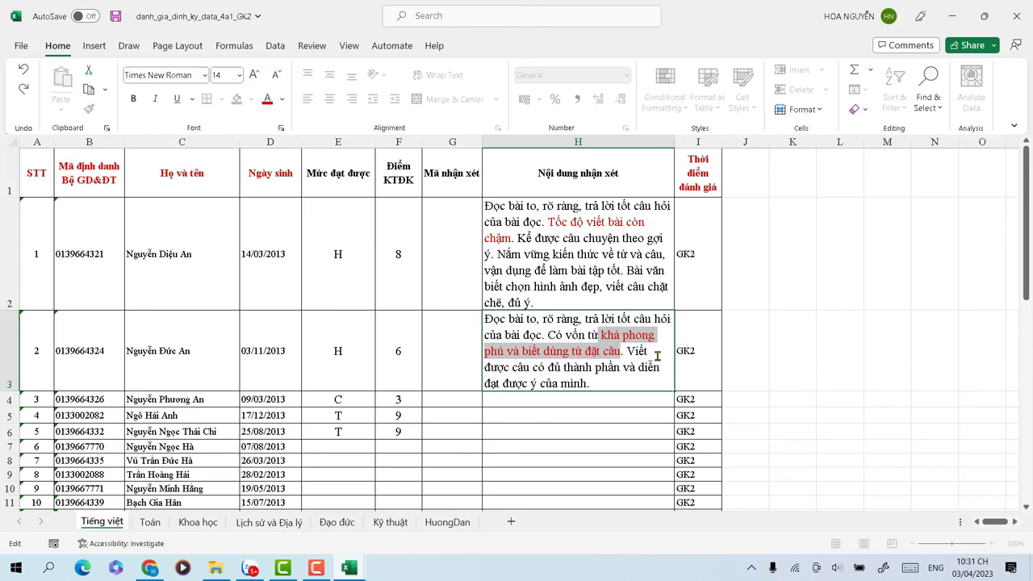
Replace the phrase "khá phong phú và biết dùng từ đặt câu" in the H3 comment with "còn nhiều hạn chế"
type("CÒN NHIỀU")
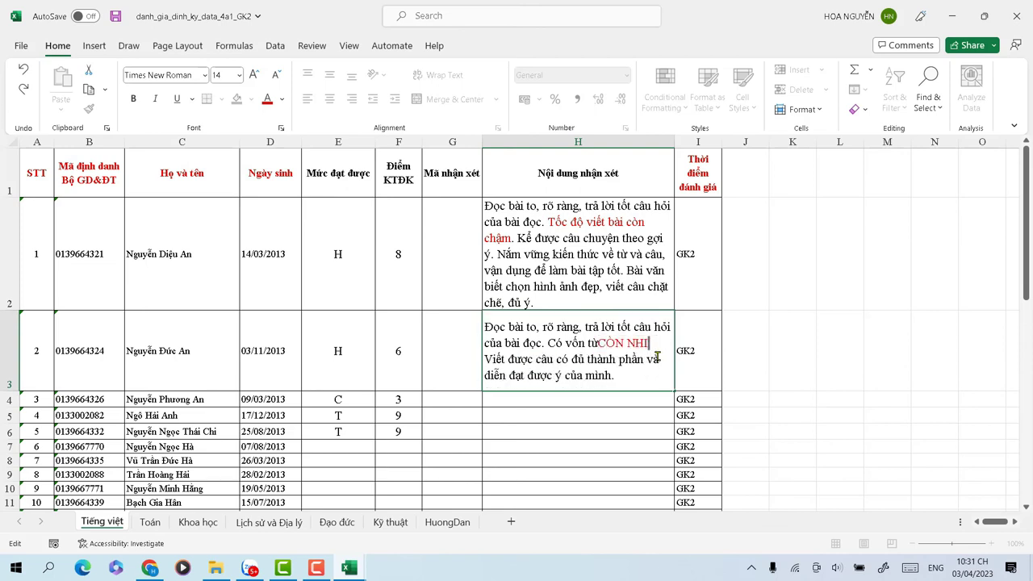
type("f")
key("BackSpace")
key("BackSpace")
key("BackSpace")
key("BackSpace")
key("BackSpace")
key("BackSpace")
key("BackSpace")
key("BackSpace")
key("BackSpace")
key("BackSpace")
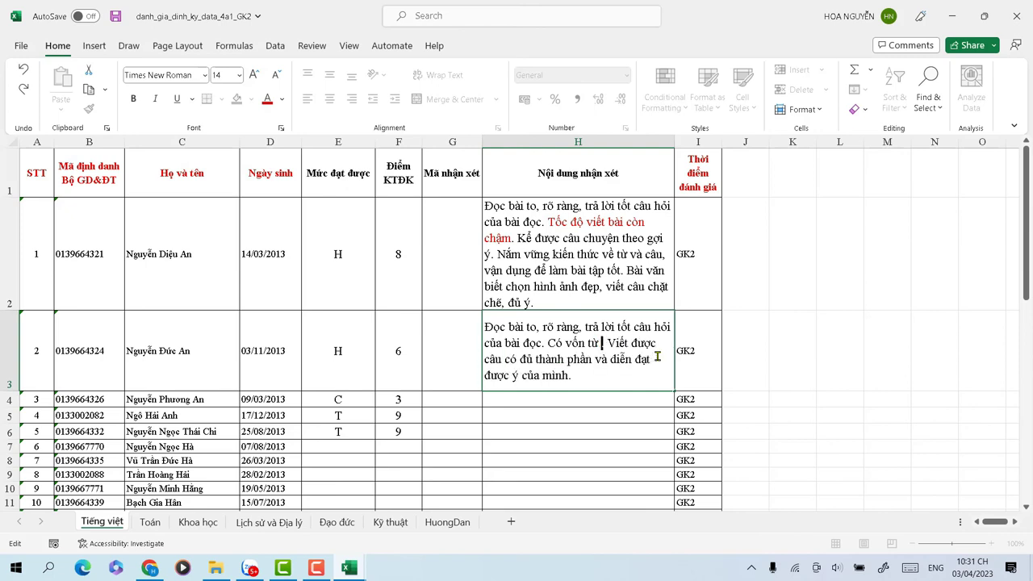
type("còn nhiều")
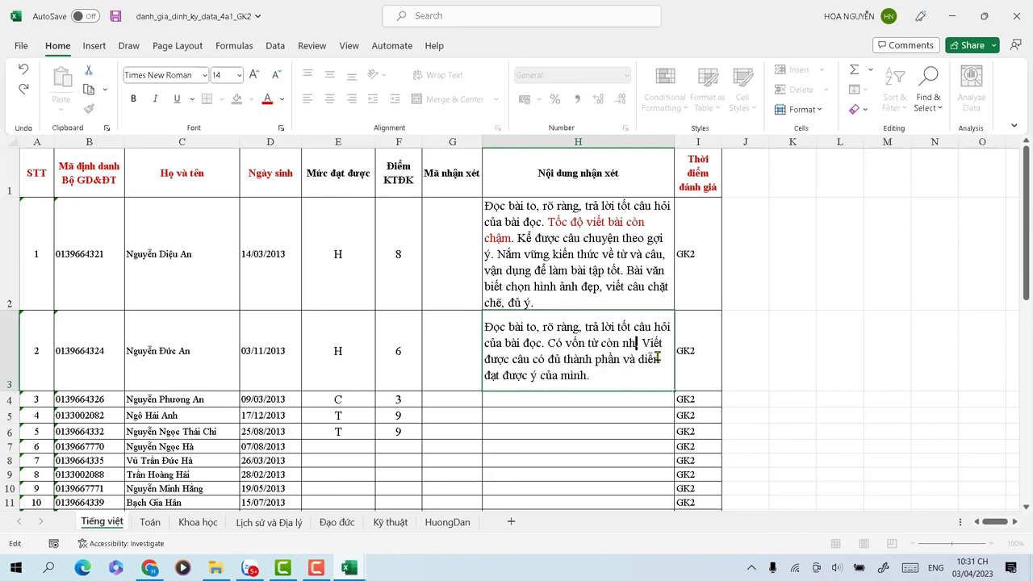
type(" han che")
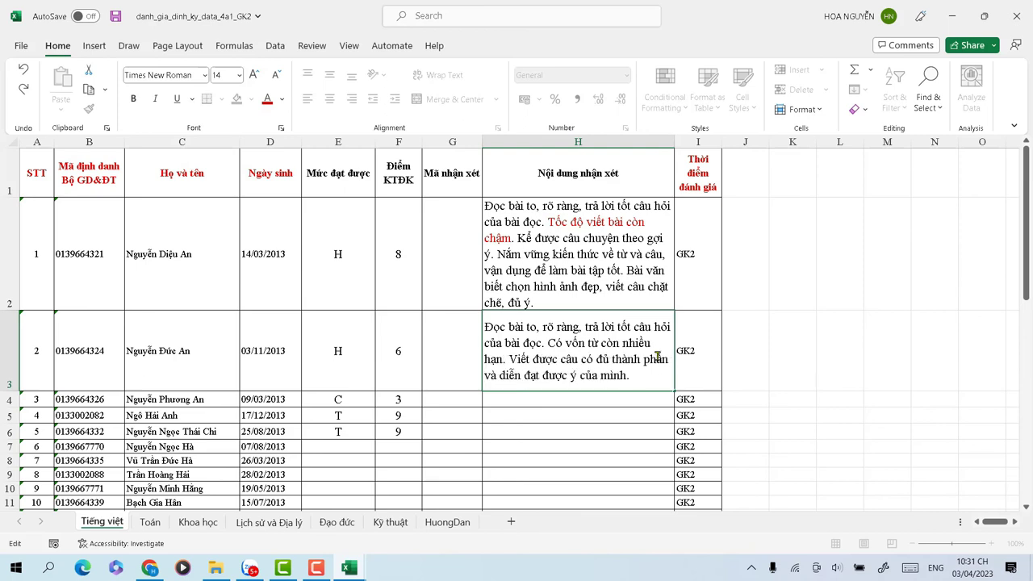
type("s")
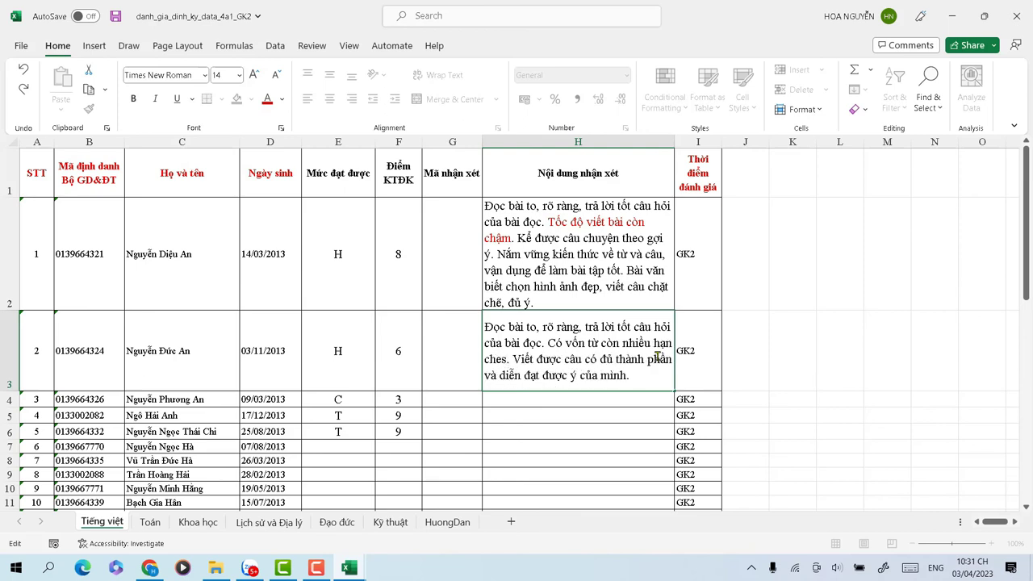
type("e")
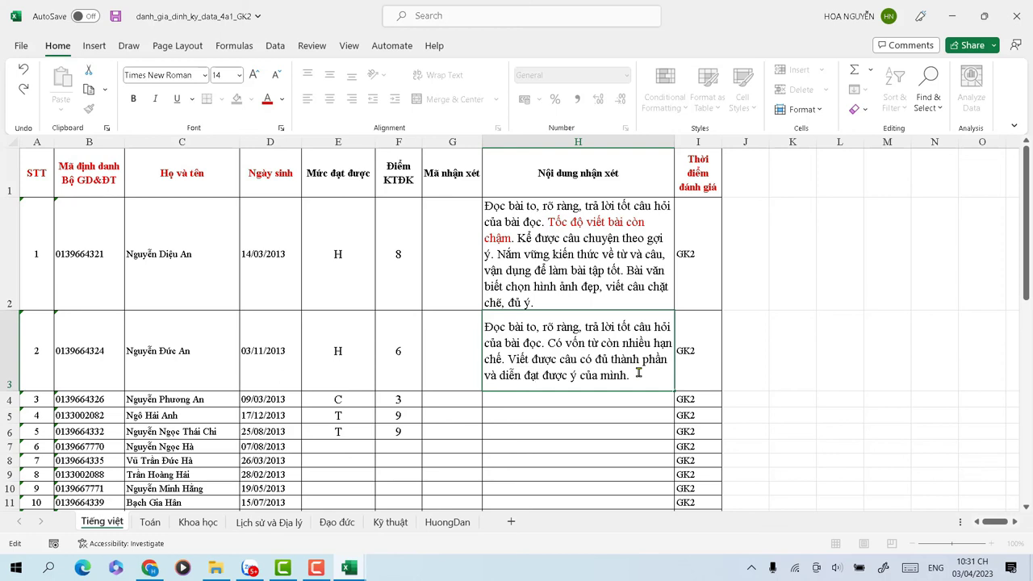
Examine the pasted comments in the Toán sheet, focusing on the wording about calculation speed in H4
left_click(150, 521)
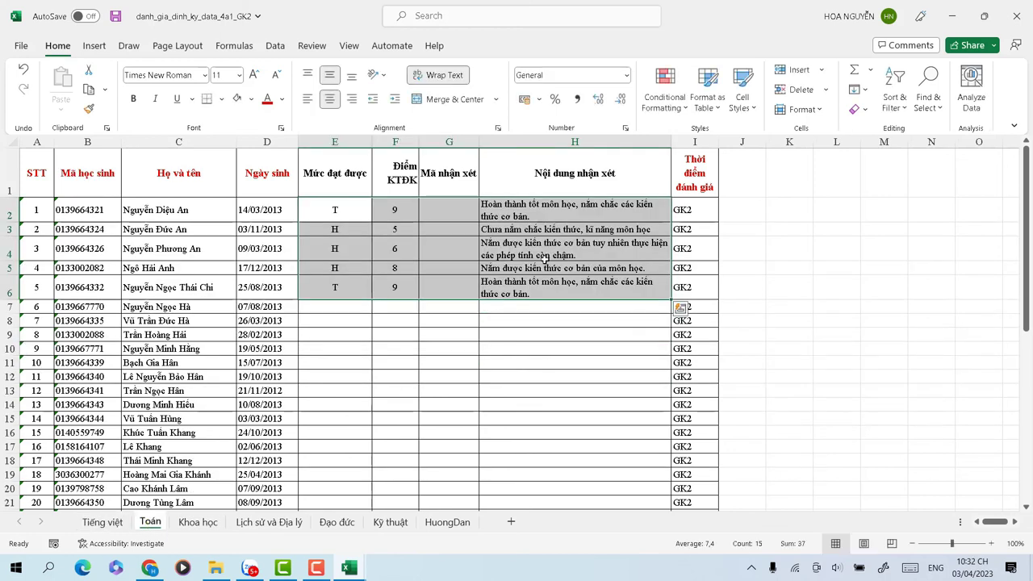
left_click(545, 255)
left_click(990, 543)
left_click(991, 543)
left_click(990, 543)
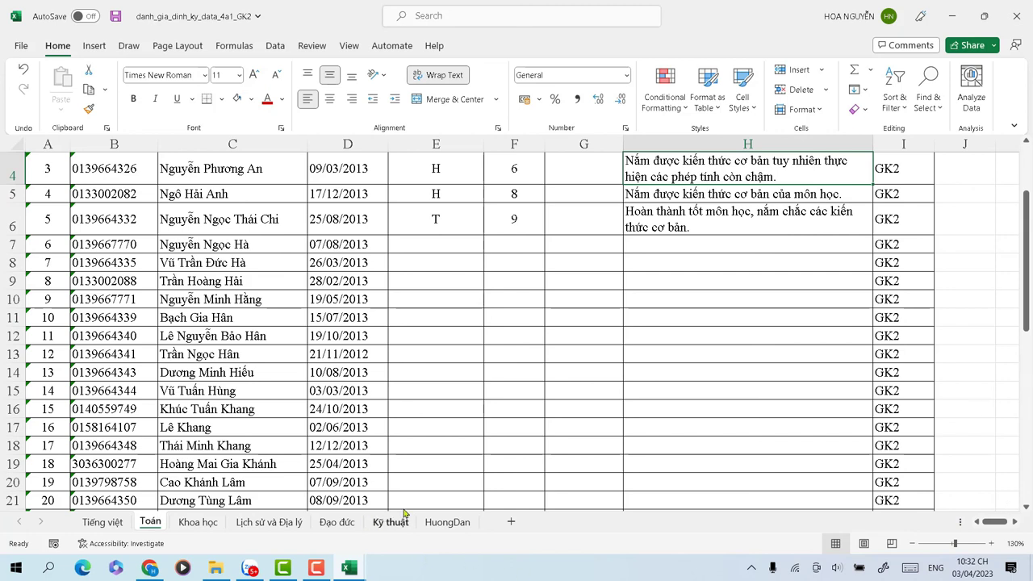
scroll(1008, 199, "up", 1)
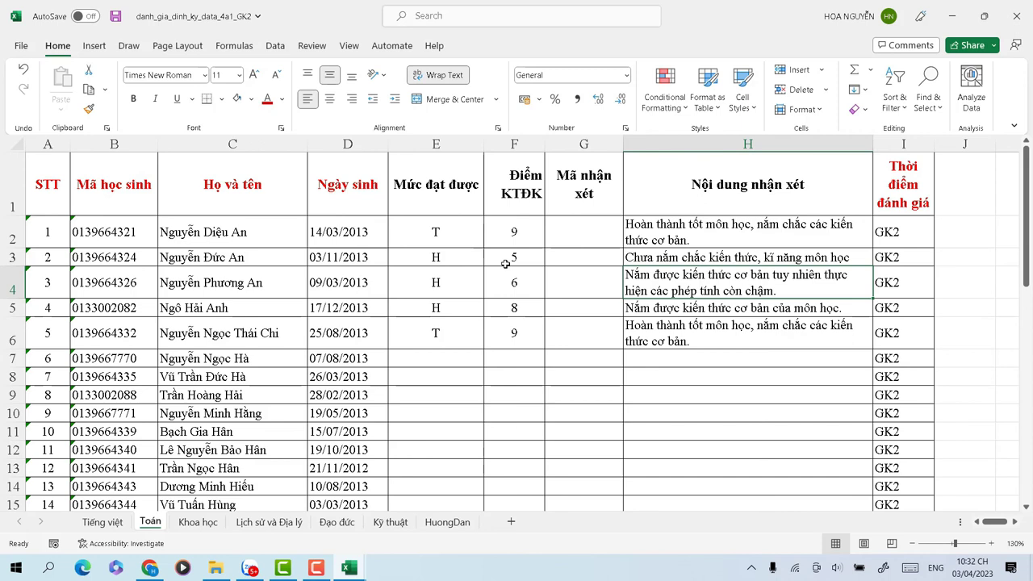
double_click(715, 290)
left_click_drag(767, 290, 837, 279)
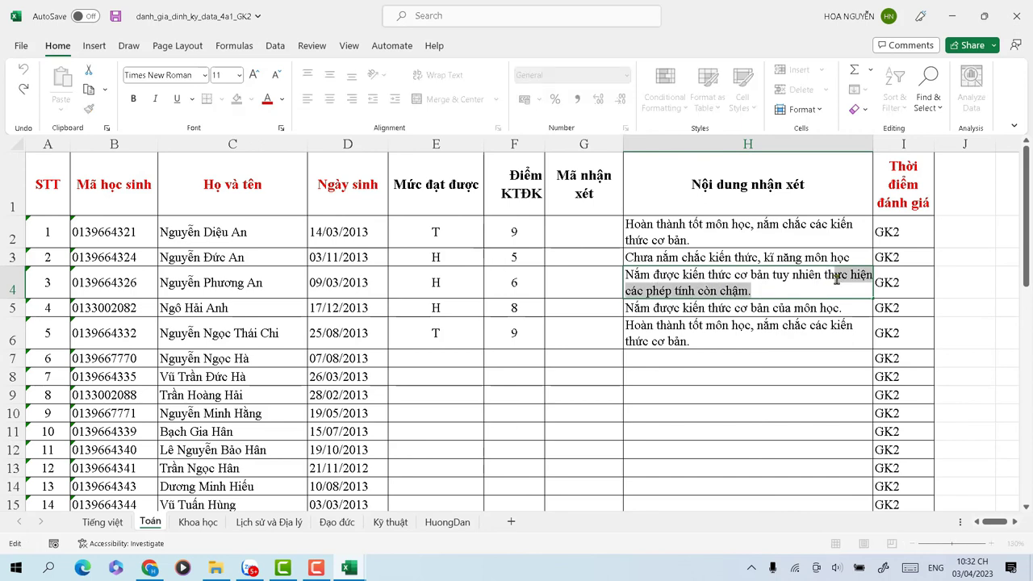
Look at the Khoa học and Lịch sử và Địa lý sheets and return to the Toán sheet
left_click(198, 522)
left_click(250, 522)
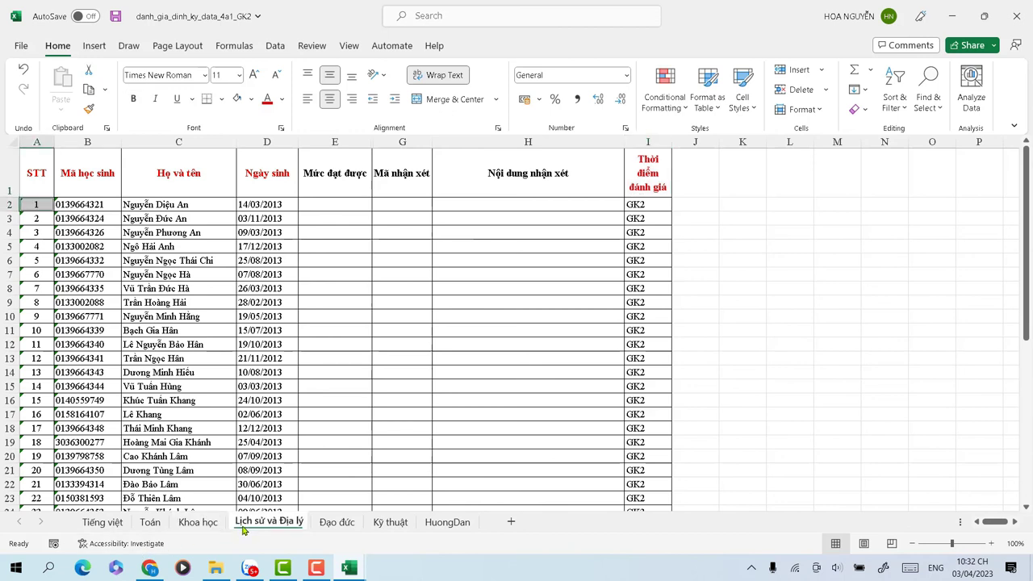
left_click(150, 522)
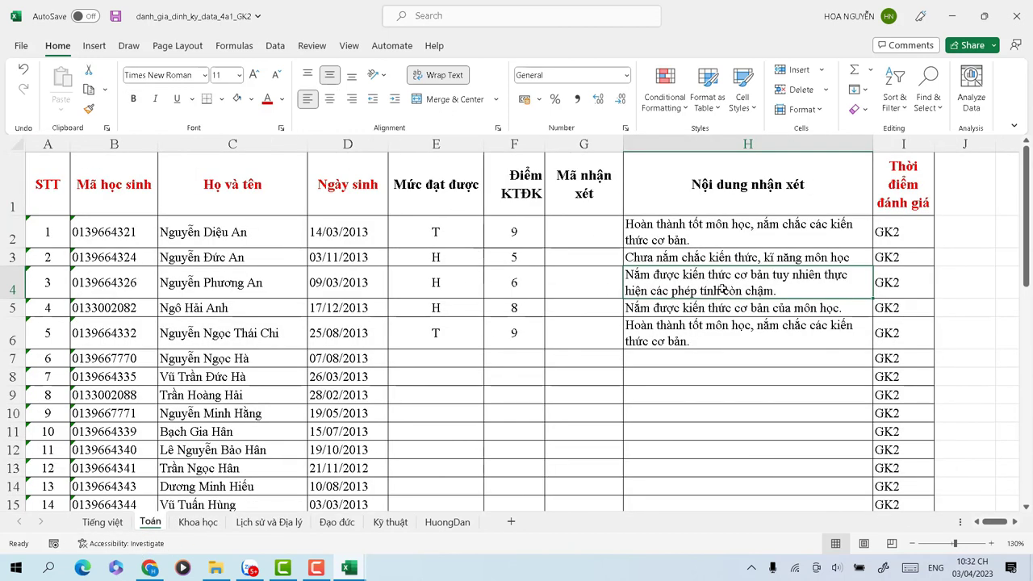
Save the danh_gia_dinh_ky_data_4a1_GK2 workbook and switch to the competency and quality import page in Chrome
left_click(735, 344)
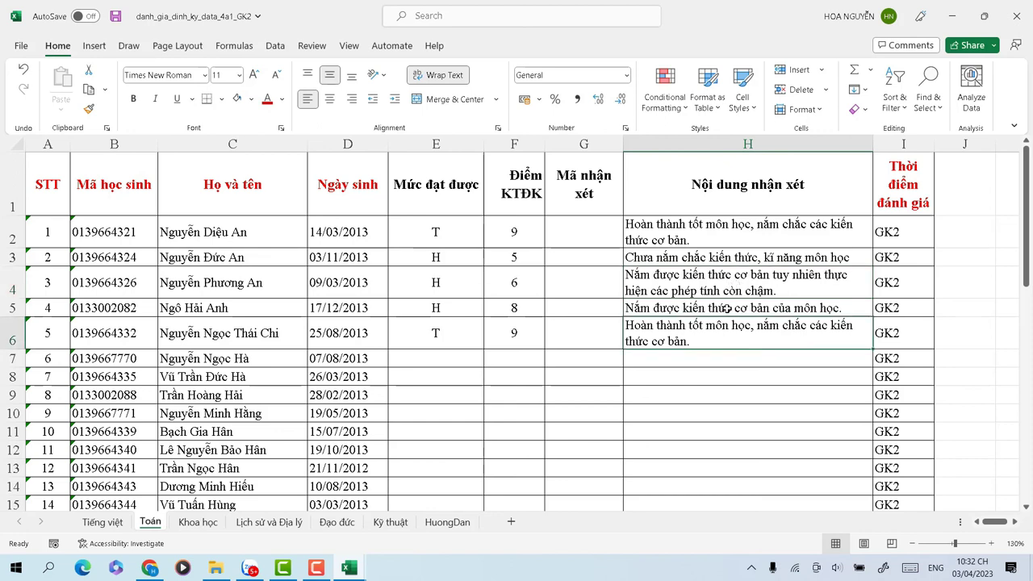
key("ctrl+s")
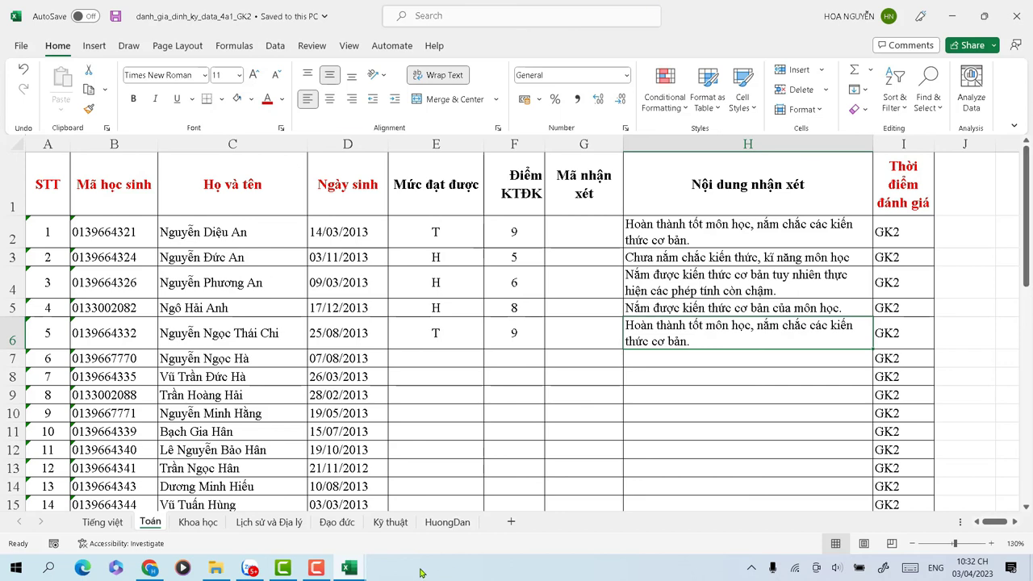
left_click(150, 570)
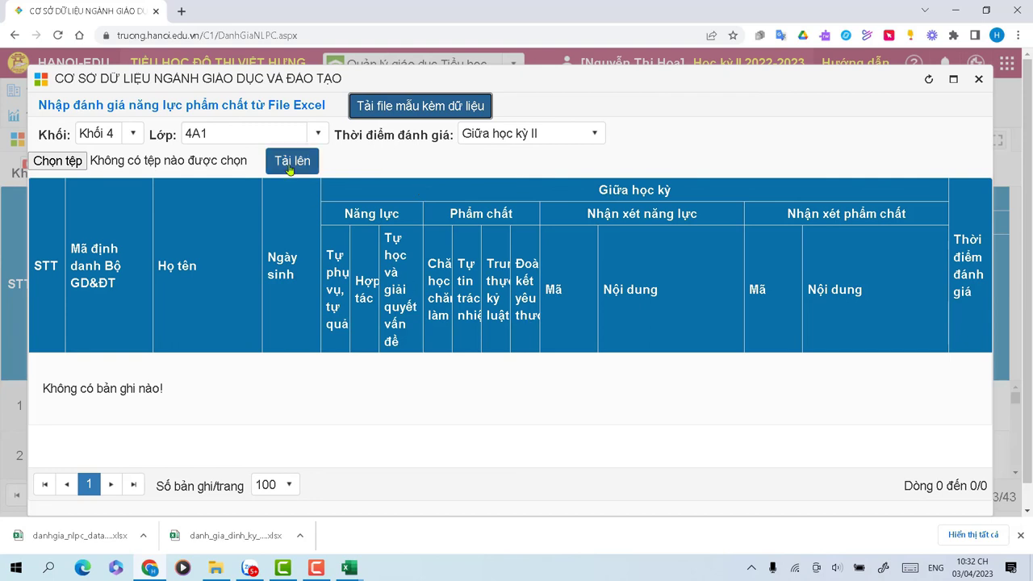
In the danhgia_nlpc_data_4a1_GK2 Excel workbook, paste the copied competency and quality ratings and comments into Sheet1 starting at E3
mouse_move(343, 565)
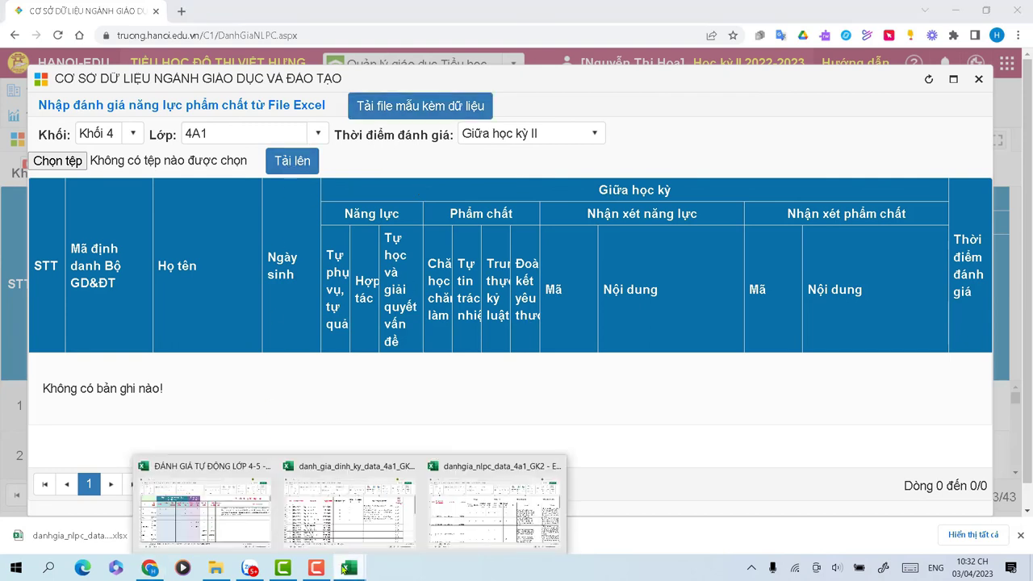
left_click(482, 504)
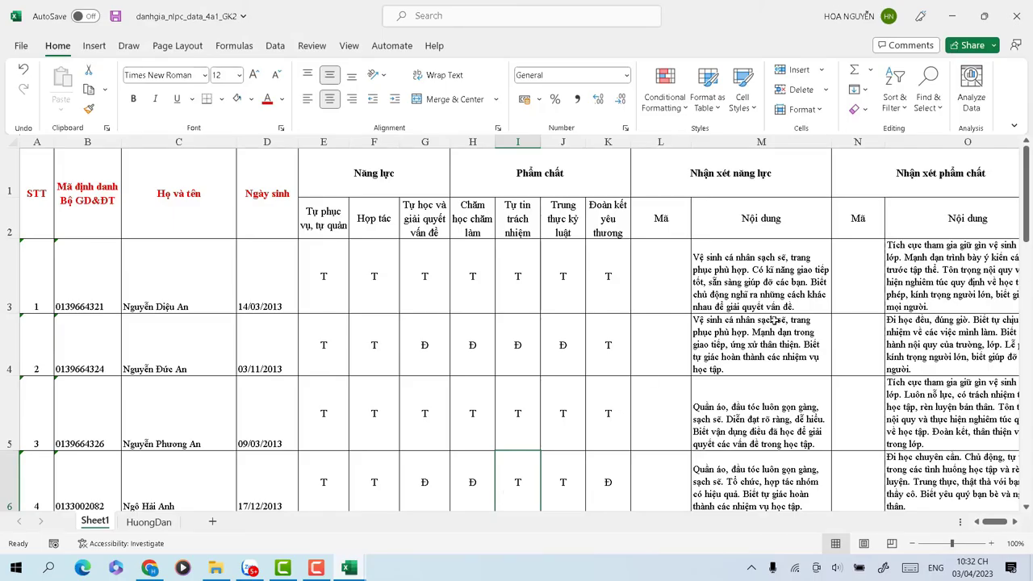
left_click_drag(323, 359, 953, 510)
key("ctrl+c")
scroll(1032, 251, "up", 3)
scroll(1031, 250, "up", 3)
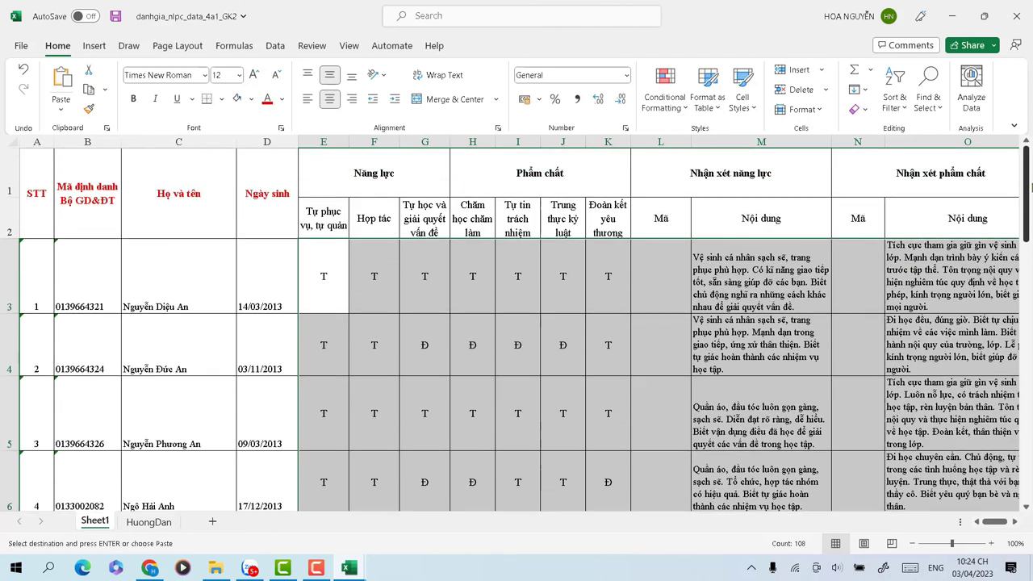
key("ctrl+v")
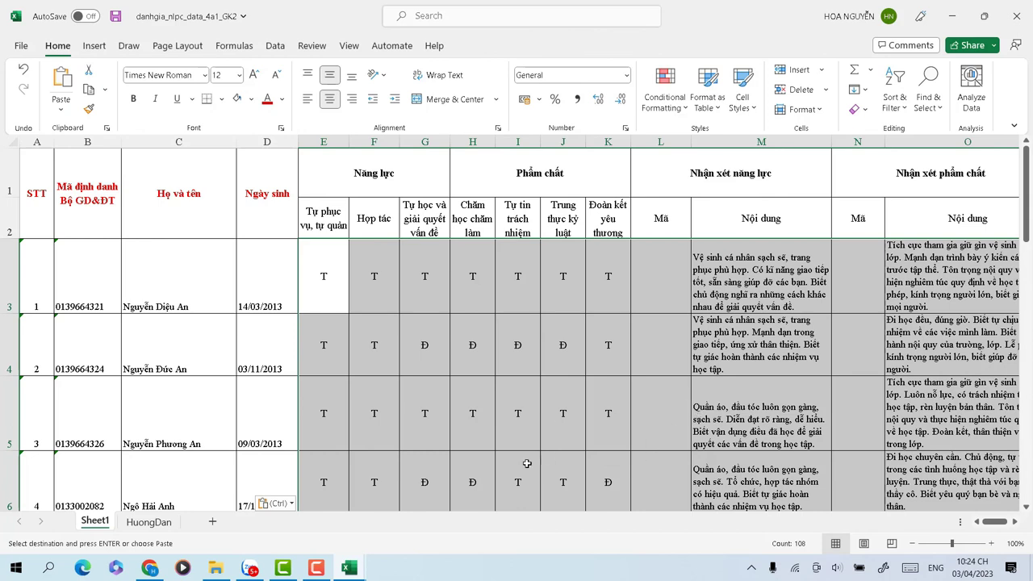
Look at the upload option on class 4A1's competency and quality import page in Chrome, and bring up the open Excel workbooks
left_click(152, 570)
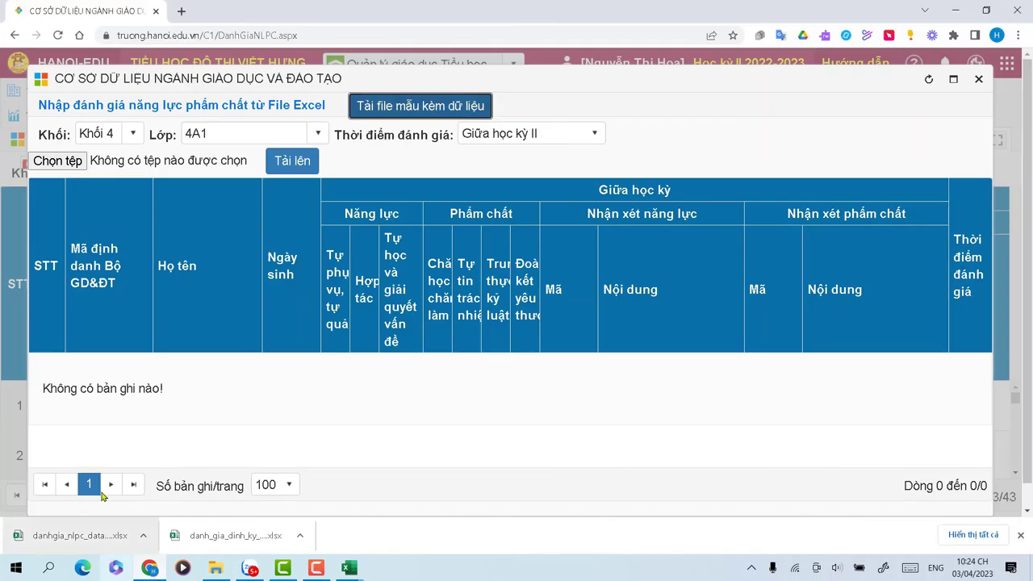
left_click(277, 165)
left_click(270, 160)
left_click(349, 569)
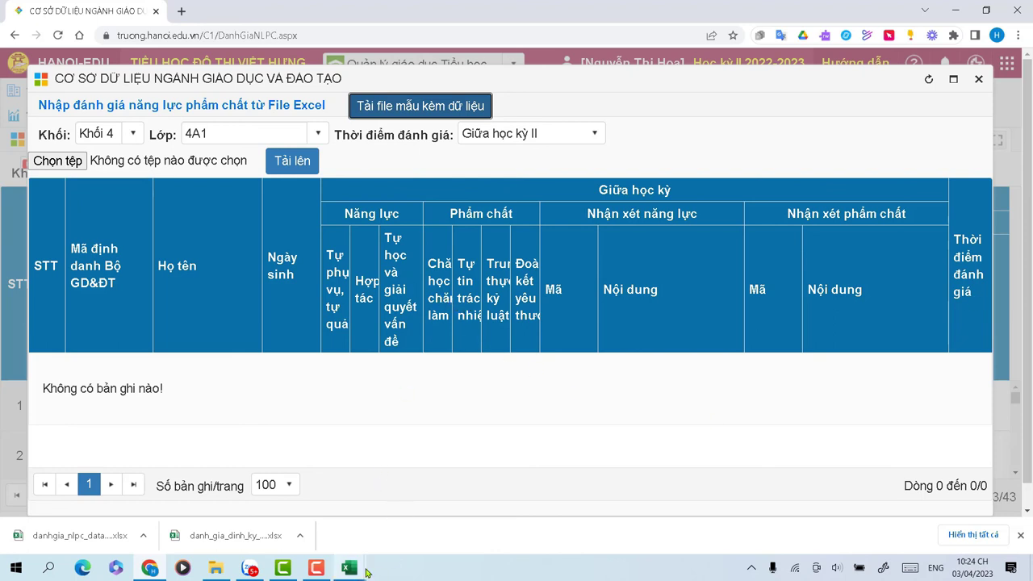
mouse_move(367, 571)
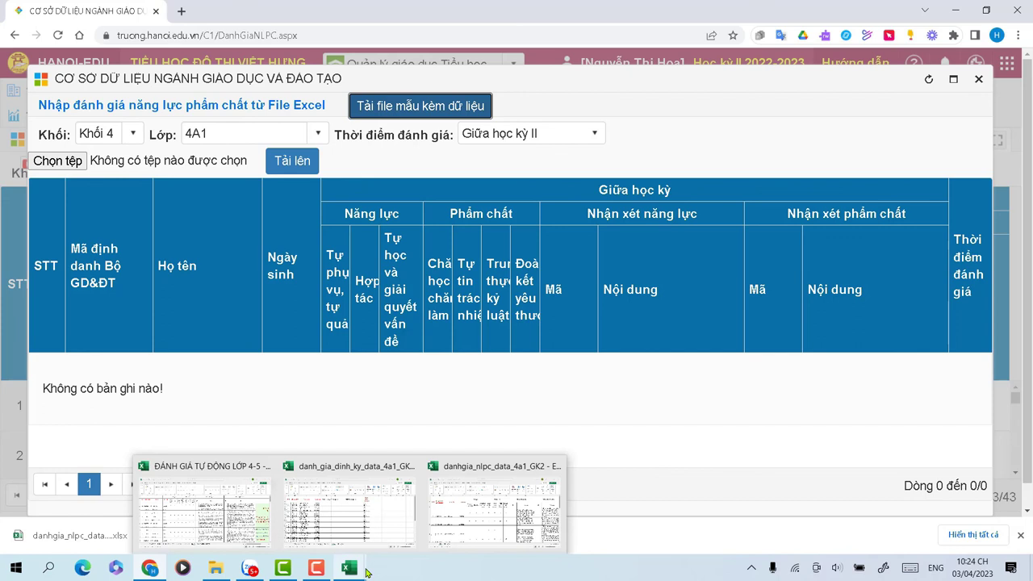